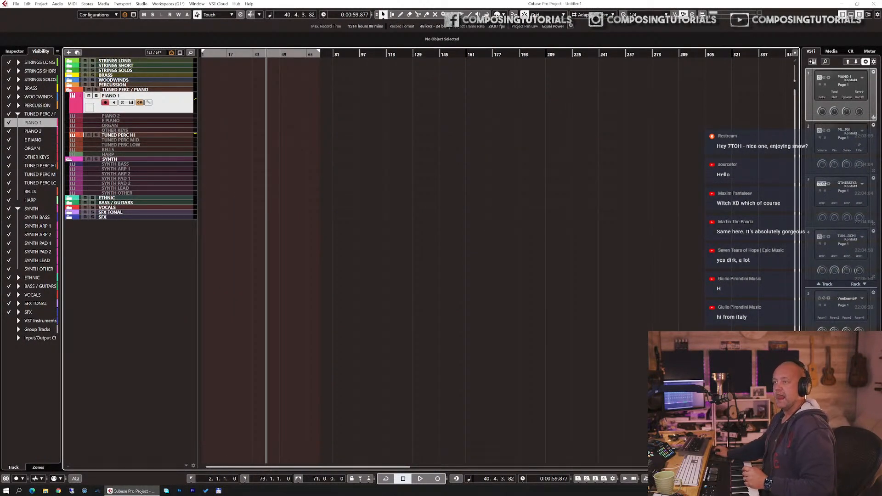
# Step: Switch to the browser and scroll through the Heavyocity ASPIRE Modern Mallets product page's overview and preset playthrough video
pyautogui.moveTo(294, 56); pyautogui.dragTo(319, 4)
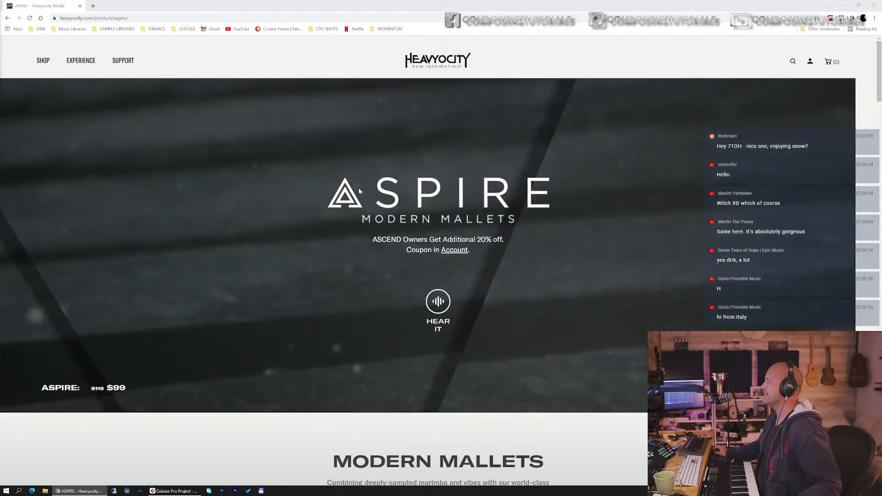
pyautogui.scroll(-2, 358, 187)
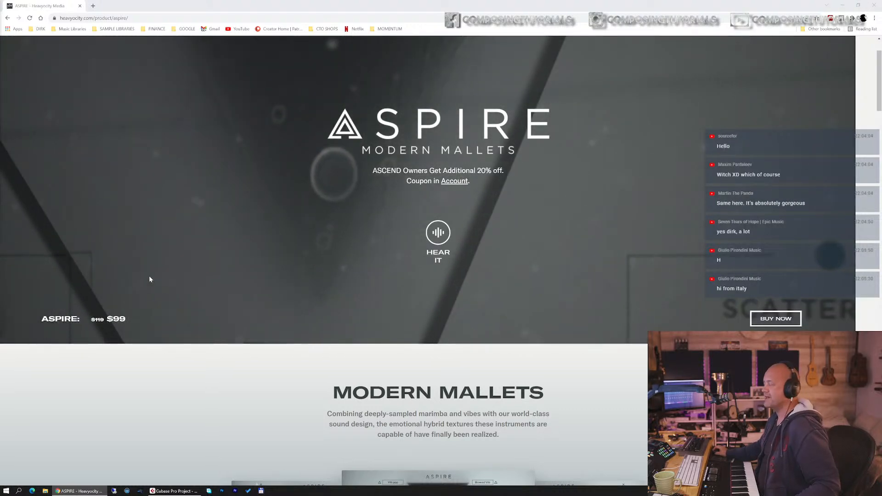
pyautogui.scroll(2, 299, 215)
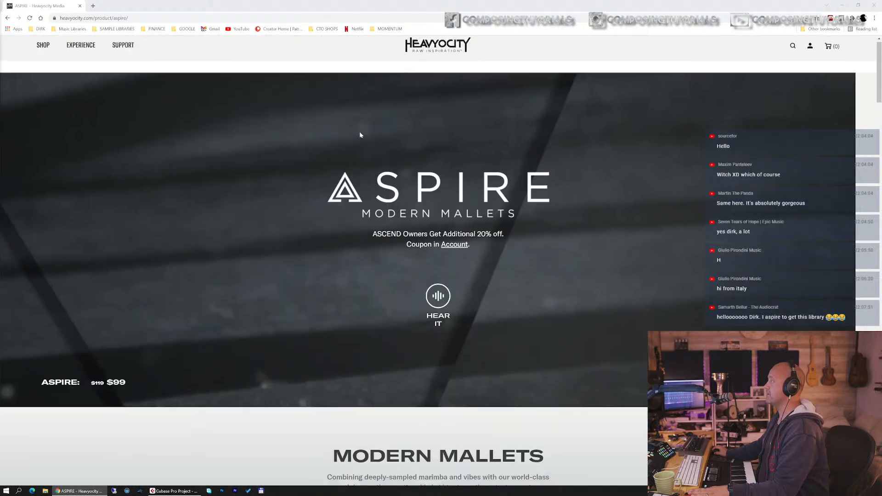
pyautogui.scroll(-4, 360, 134)
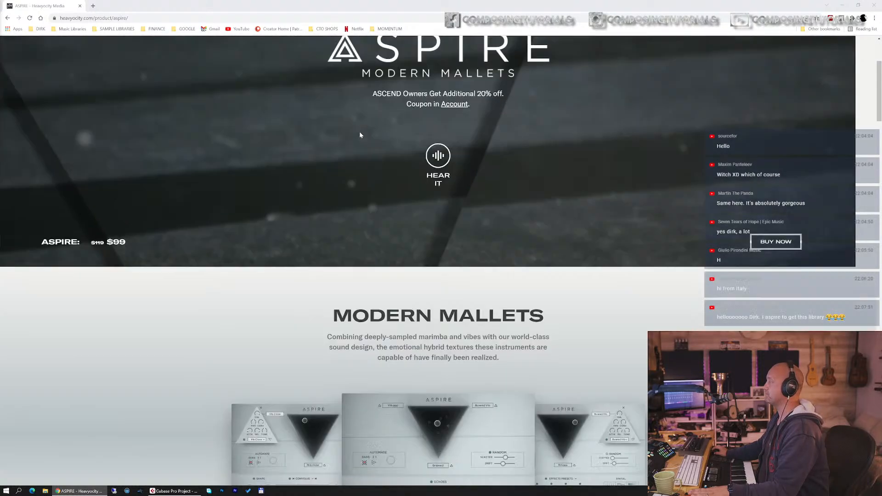
pyautogui.scroll(-3, 360, 134)
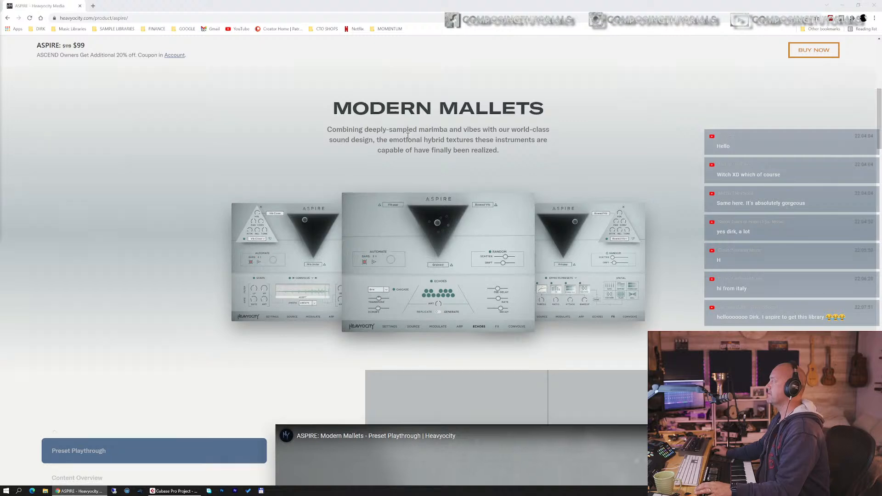
pyautogui.scroll(-4, 406, 138)
pyautogui.scroll(-1, 407, 138)
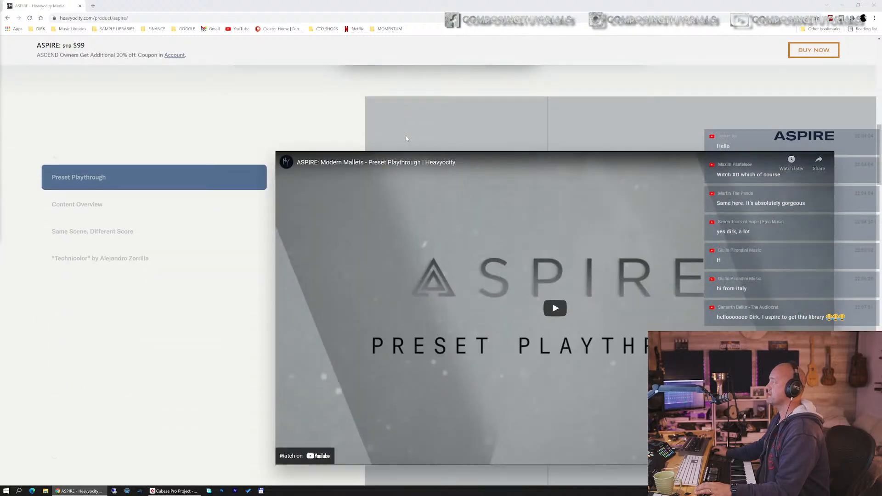
pyautogui.scroll(-7, 406, 136)
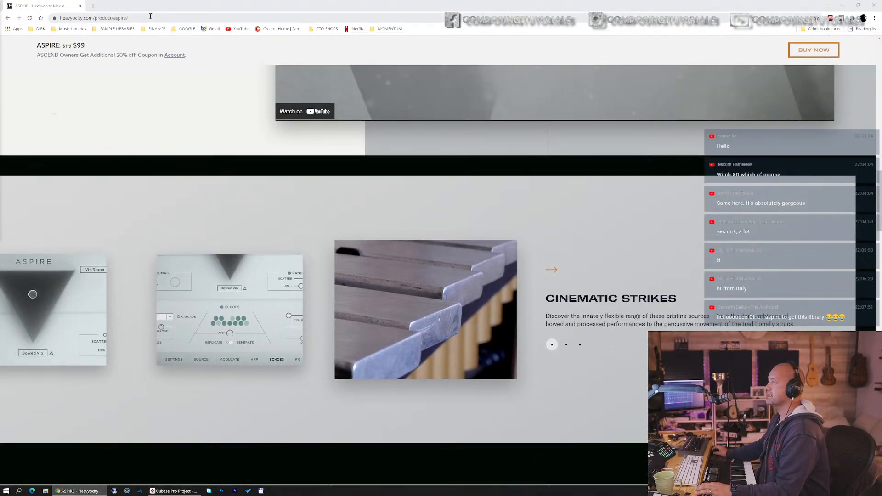
pyautogui.click(152, 17)
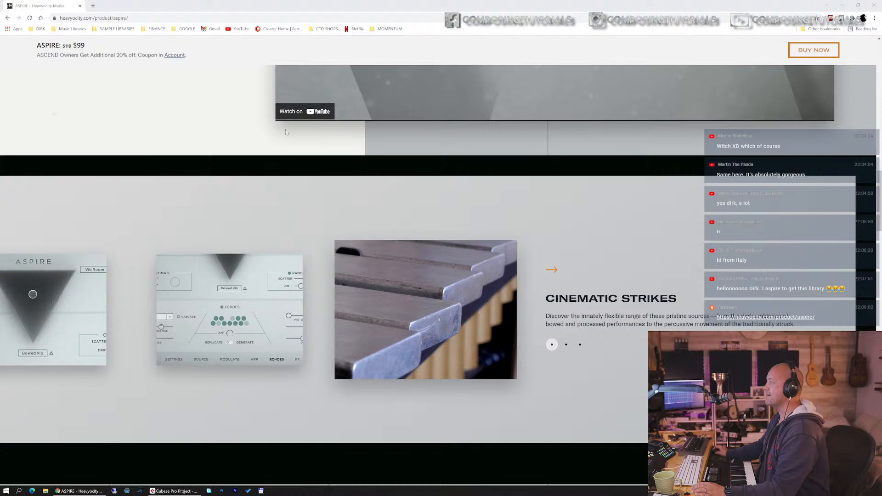
# Step: Scroll through the Cinematic Strikes, Essential Tools and ASCEND Engine sections of the ASPIRE product page
pyautogui.scroll(-3, 156, 147)
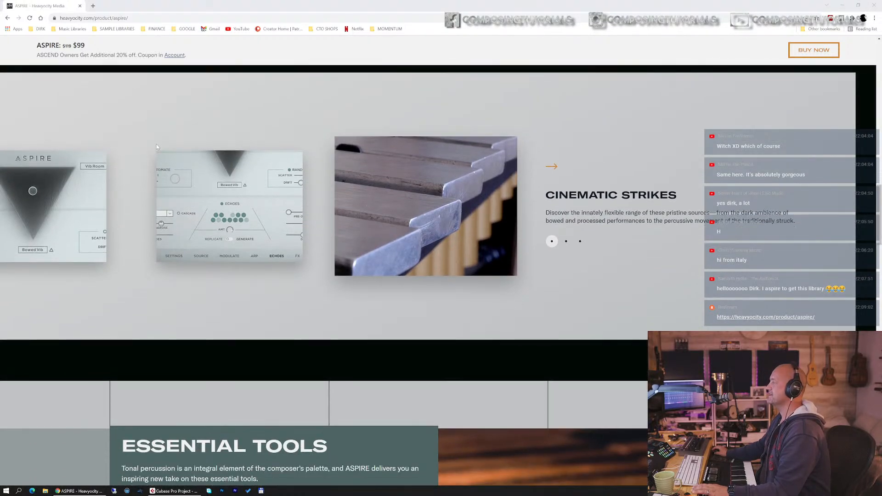
pyautogui.scroll(-1, 156, 147)
pyautogui.scroll(-15, 401, 160)
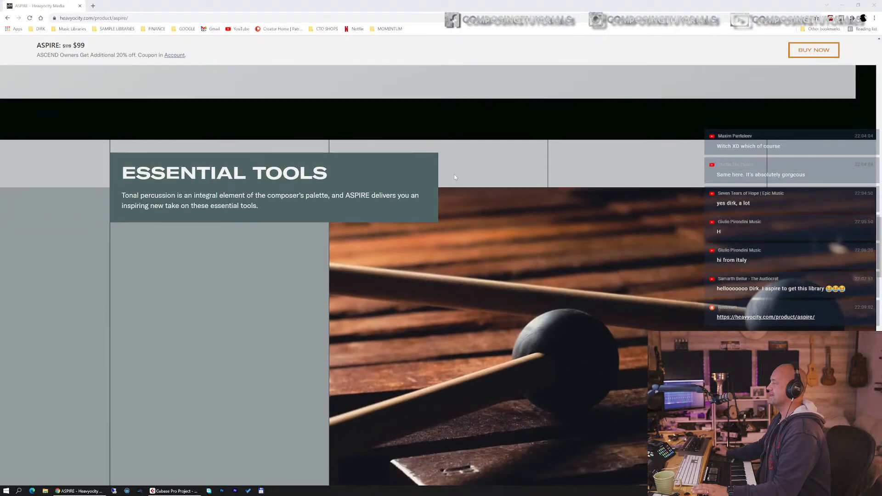
pyautogui.scroll(-4, 454, 177)
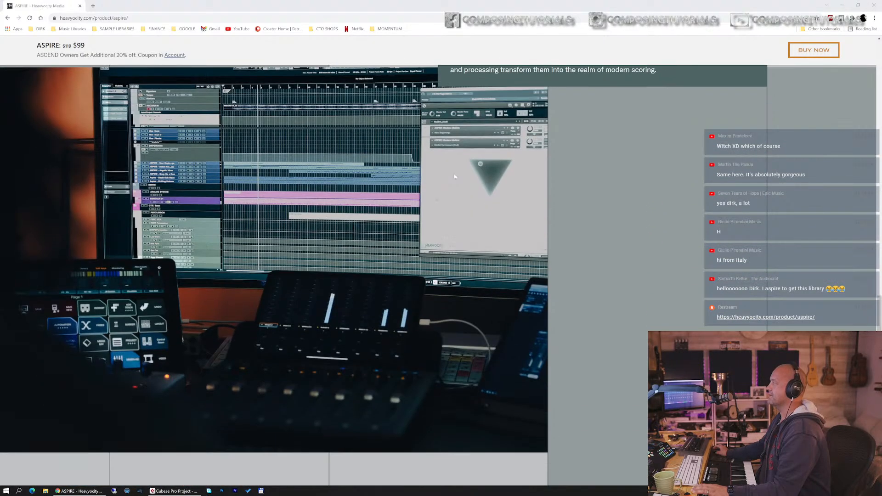
pyautogui.scroll(2, 455, 177)
pyautogui.scroll(-2, 454, 176)
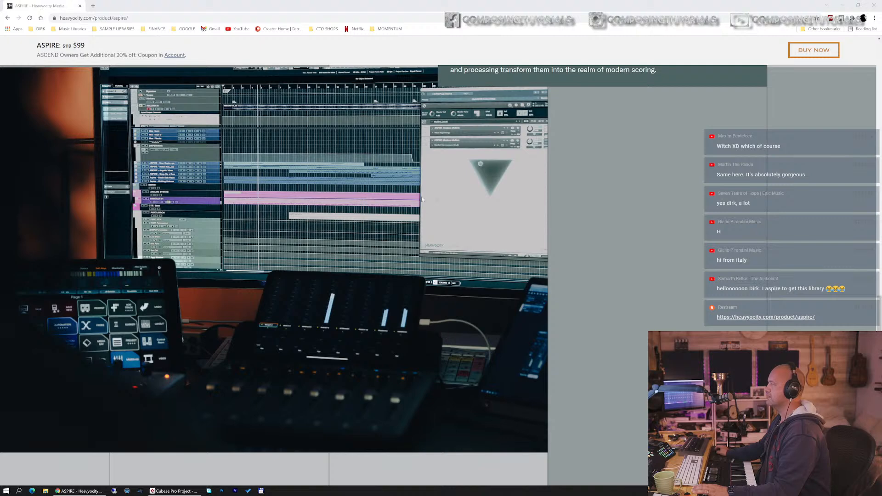
pyautogui.scroll(-8, 425, 201)
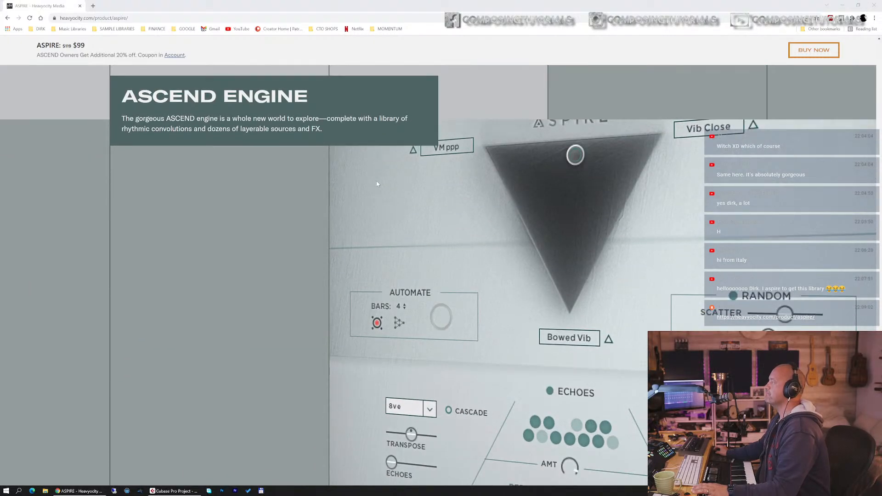
pyautogui.scroll(-5, 377, 184)
pyautogui.scroll(10, 376, 183)
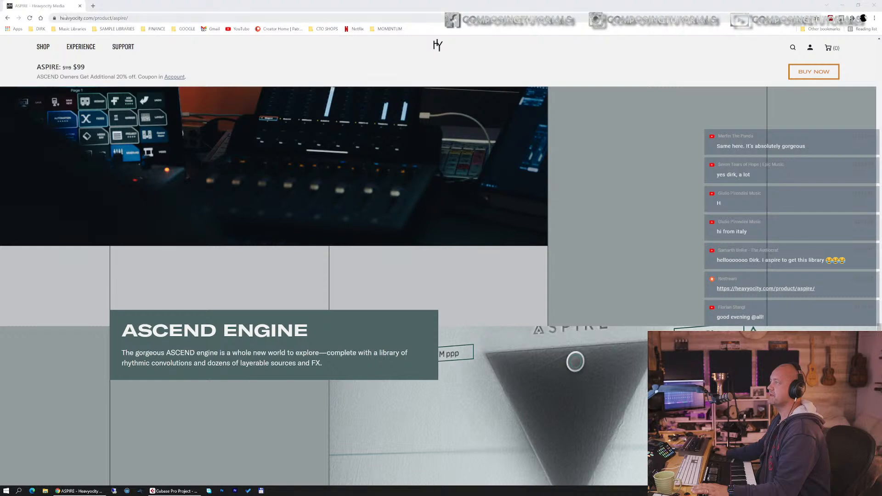
# Step: Fetch the Facebook post's comments on the comment picker page with duplicate users filtered, then return to Cubase
pyautogui.moveTo(55, 8); pyautogui.dragTo(0, 12)
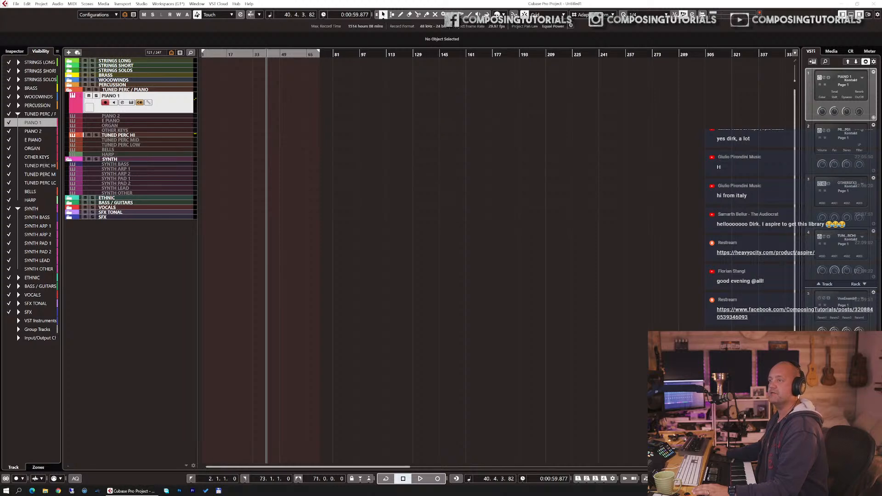
pyautogui.moveTo(0, 41); pyautogui.dragTo(461, 0)
pyautogui.scroll(1, 659, 202)
pyautogui.scroll(5, 658, 202)
pyautogui.scroll(-5, 658, 202)
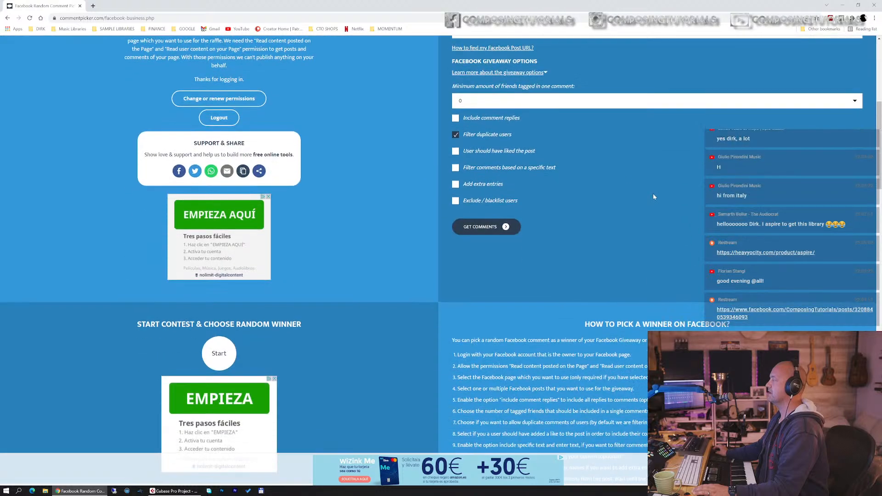
pyautogui.click(494, 226)
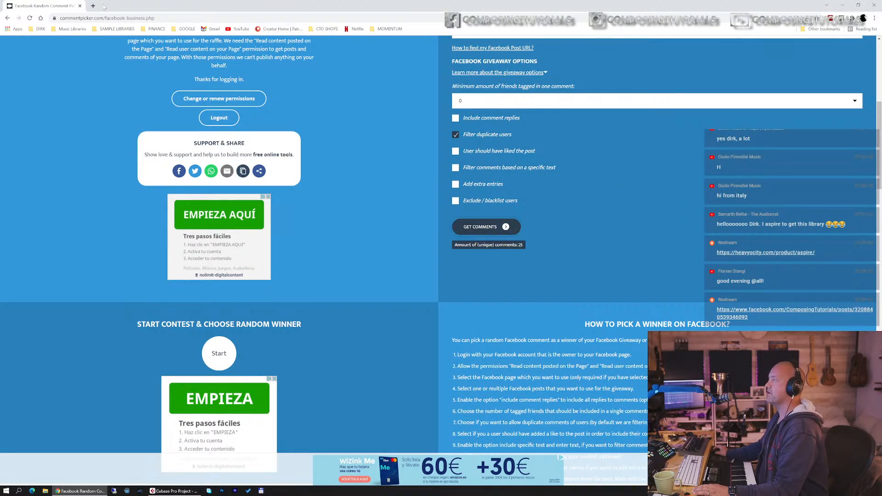
pyautogui.click(80, 6)
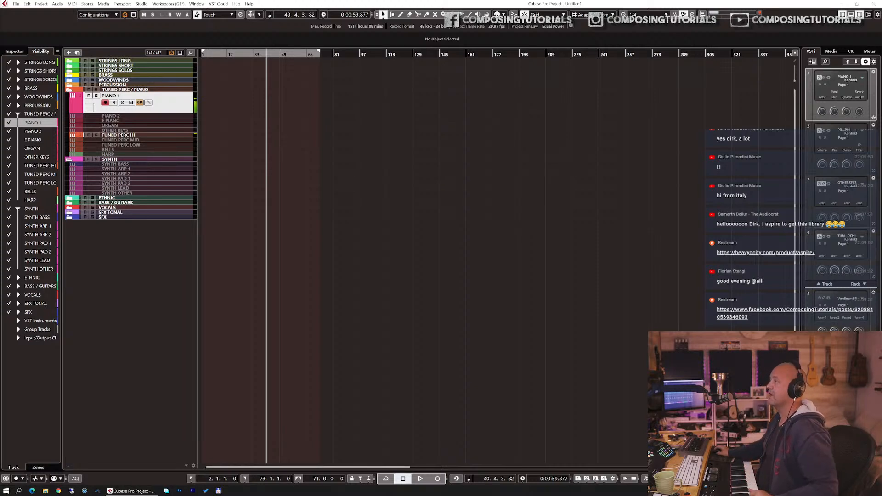
# Step: Select the TUNED PERC HI track and open its Kontakt instrument window
pyautogui.click(137, 136)
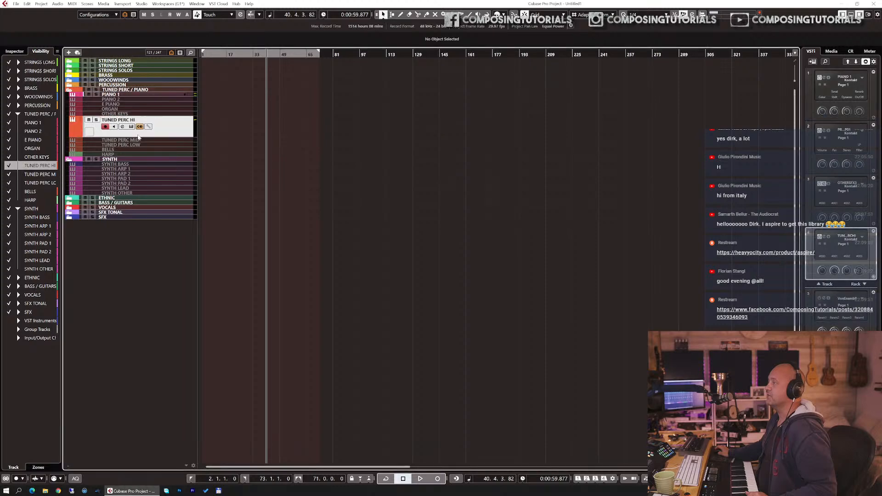
pyautogui.click(139, 127)
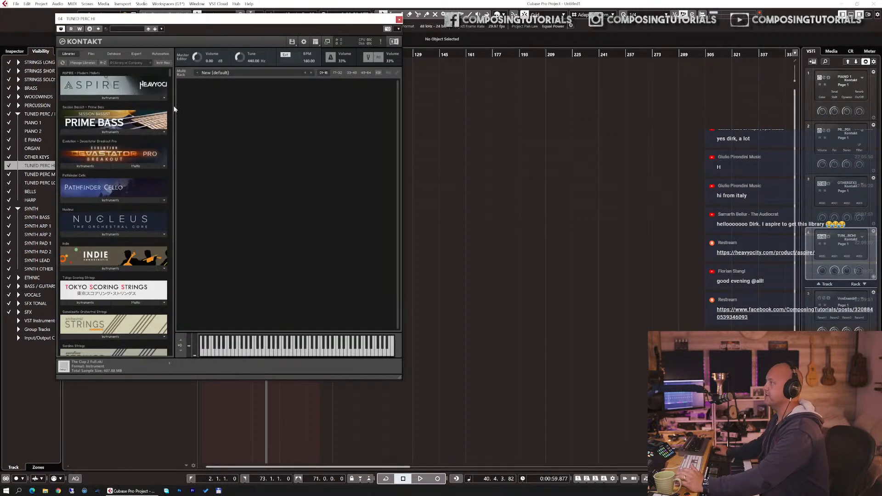
pyautogui.moveTo(122, 19); pyautogui.dragTo(142, 20)
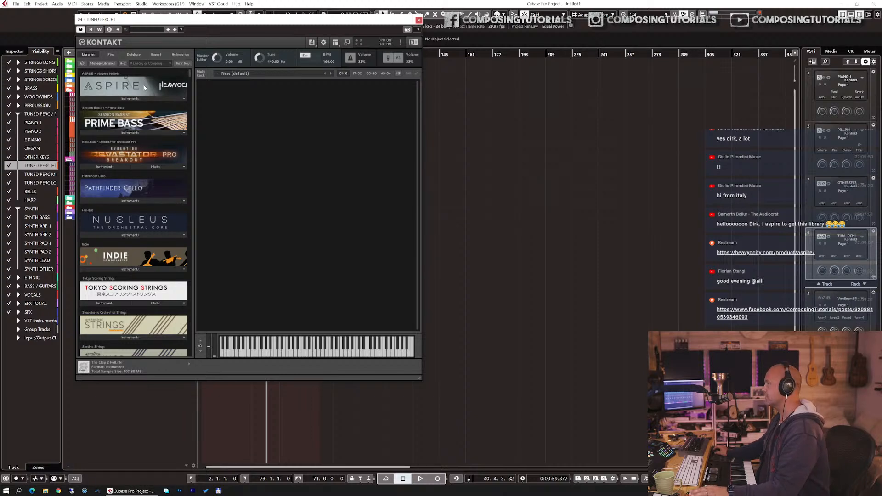
# Step: Open the ASPIRE library's containing folder from the Kontakt library browser, then close the folder window
pyautogui.click(119, 97)
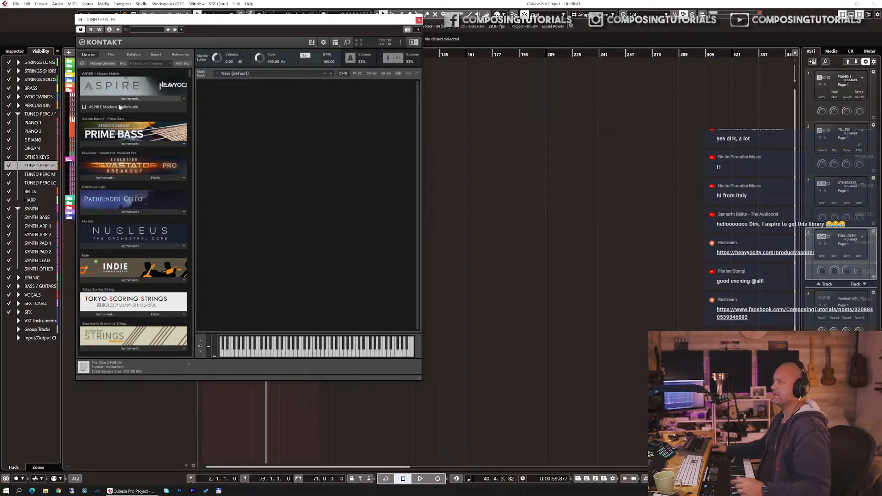
pyautogui.click(184, 98)
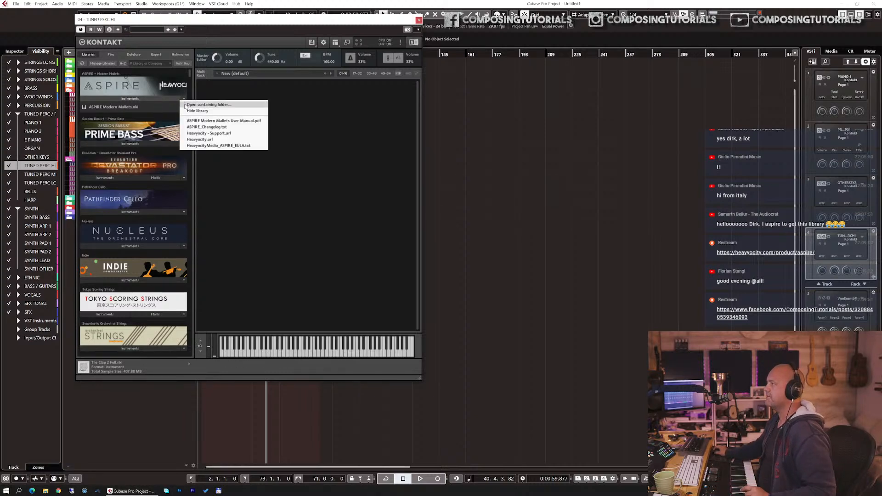
pyautogui.click(188, 105)
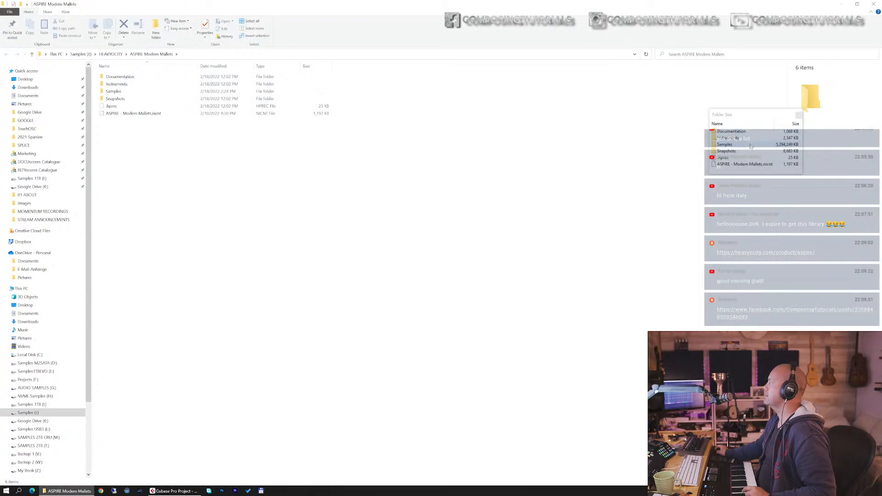
pyautogui.click(873, 3)
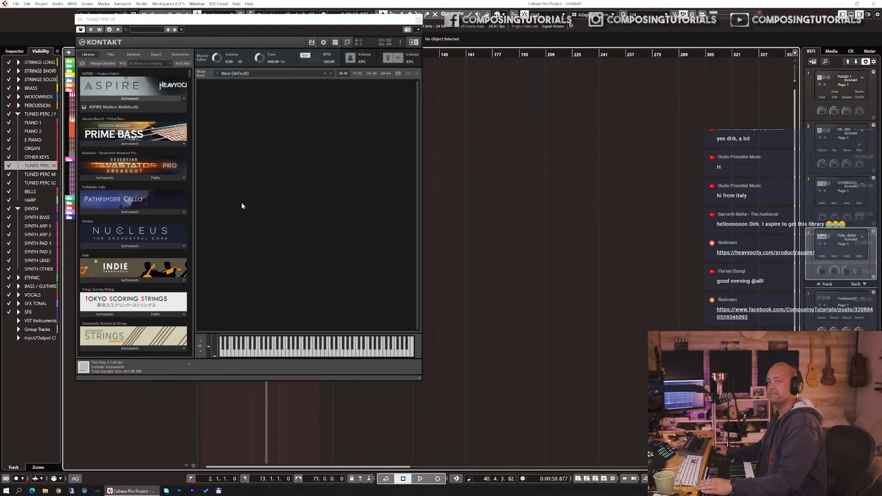
# Step: Load ASPIRE Modern Mallets.nki and browse its Source, Modulate, Arp, Echoes, FX, Convolve and Settings pages
pyautogui.click(118, 108)
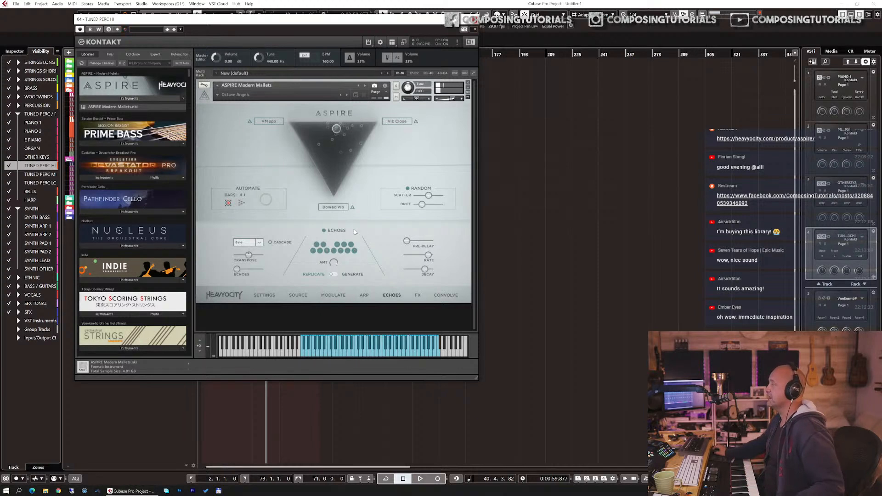
pyautogui.click(262, 295)
pyautogui.click(297, 296)
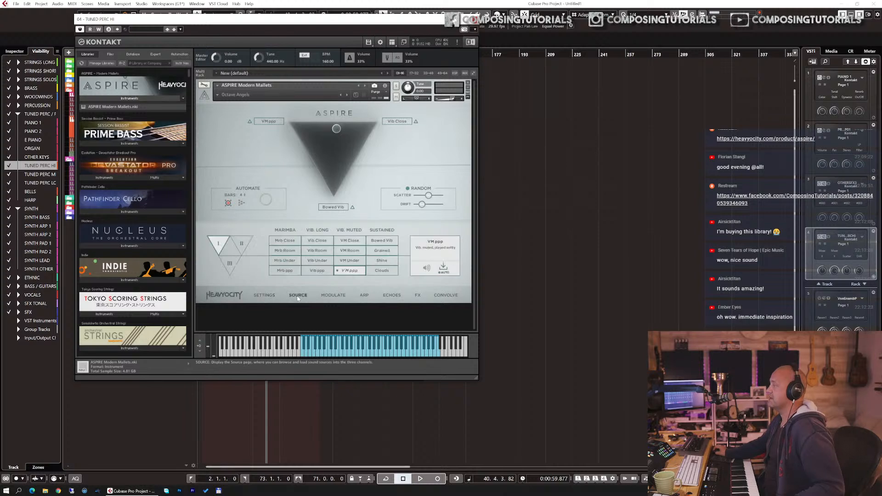
pyautogui.click(363, 295)
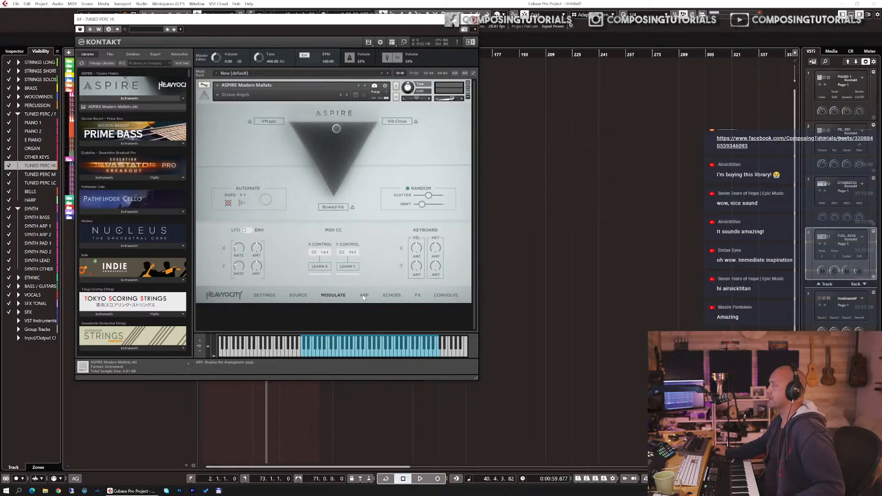
pyautogui.click(392, 296)
pyautogui.click(418, 296)
pyautogui.click(445, 296)
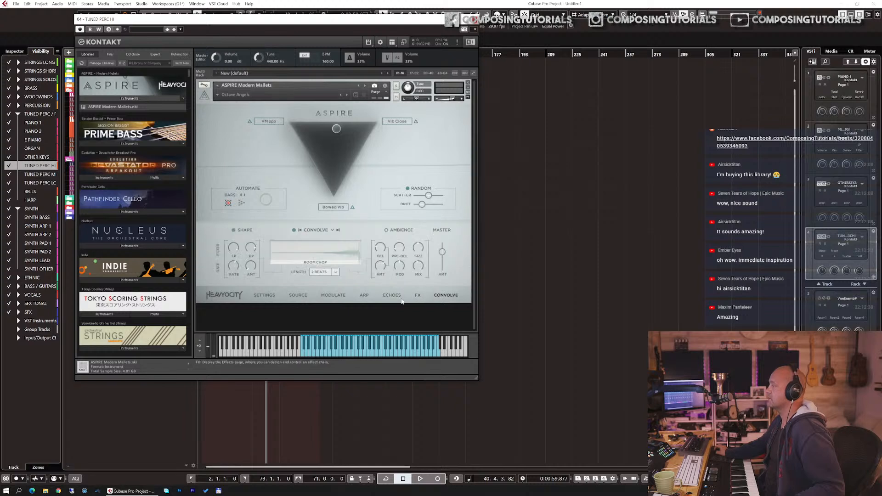
pyautogui.click(267, 296)
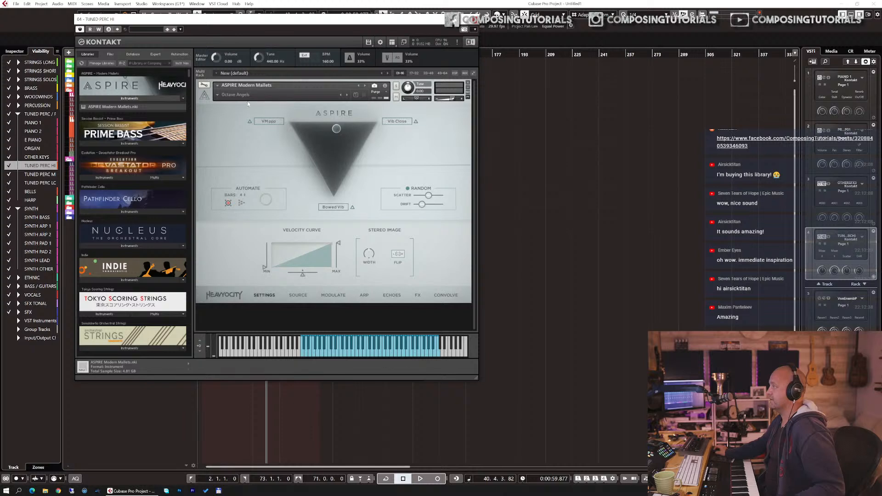
# Step: Load the Angelic Vibes snapshot from the All-Stars snapshot category
pyautogui.click(218, 96)
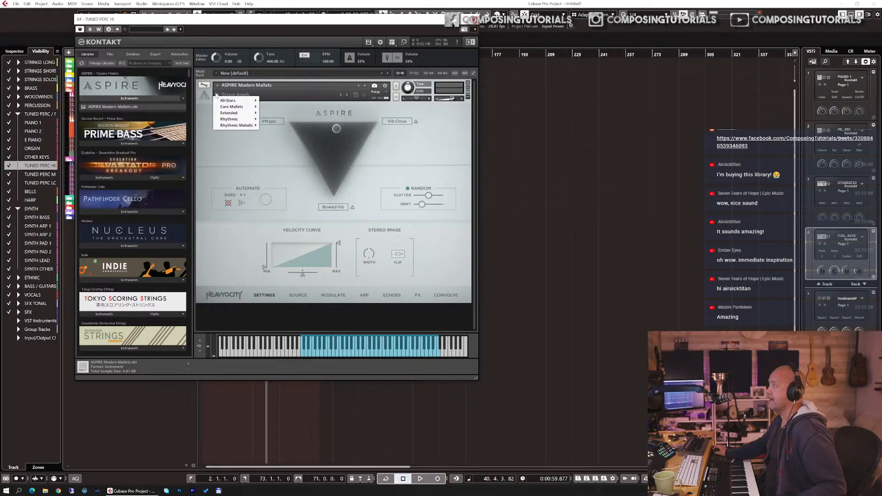
pyautogui.moveTo(225, 100)
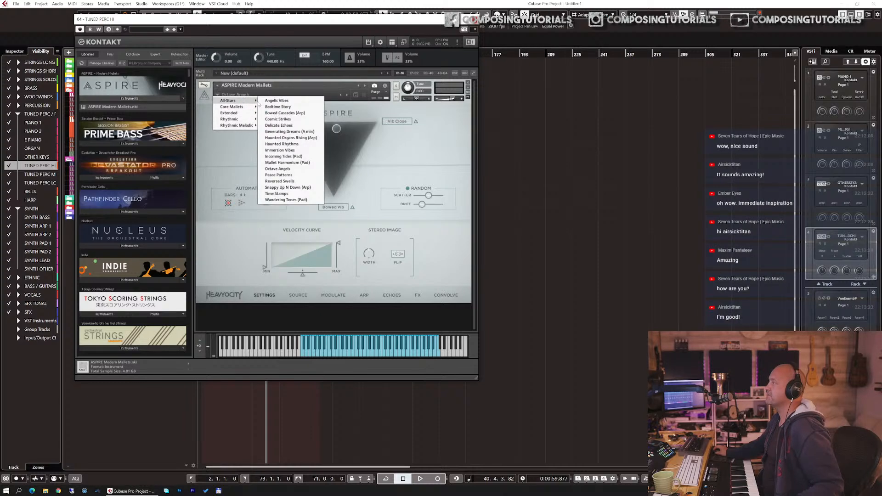
pyautogui.click(268, 102)
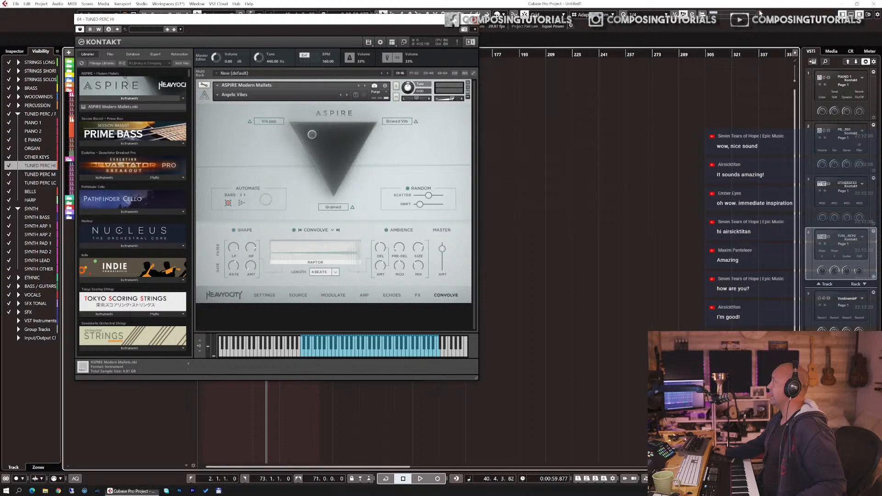
# Step: Step to the next snapshot, Bedtime Story
pyautogui.moveTo(338, 20); pyautogui.dragTo(333, 16)
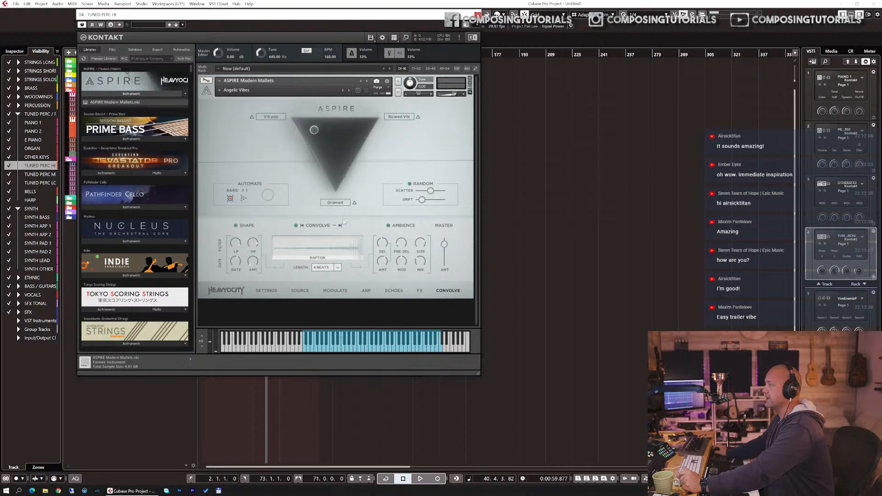
pyautogui.click(349, 90)
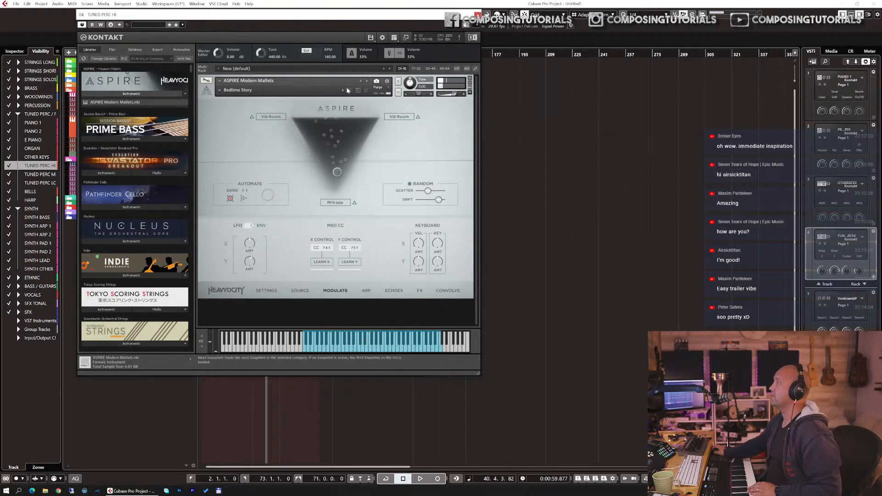
# Step: Step to the next snapshot, Bowed Cascades (Arp), and set the Kontakt tempo to 110 BPM
pyautogui.click(348, 91)
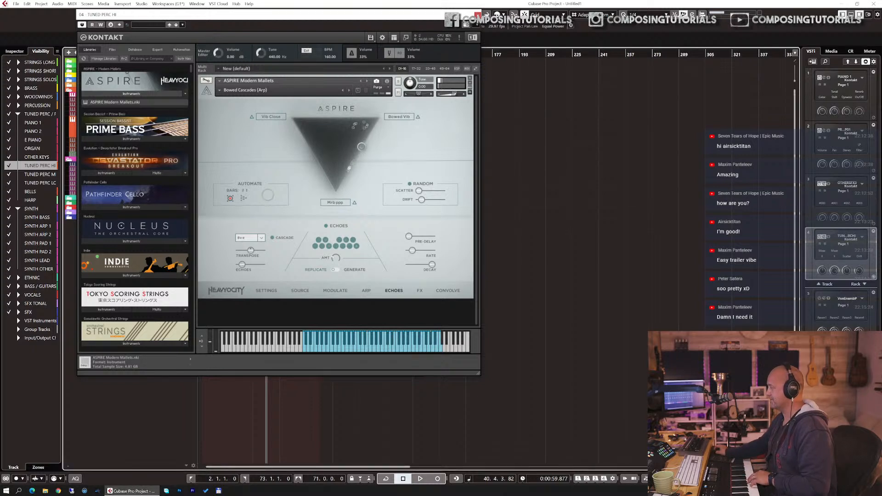
pyautogui.write('110')
pyautogui.press('Return')
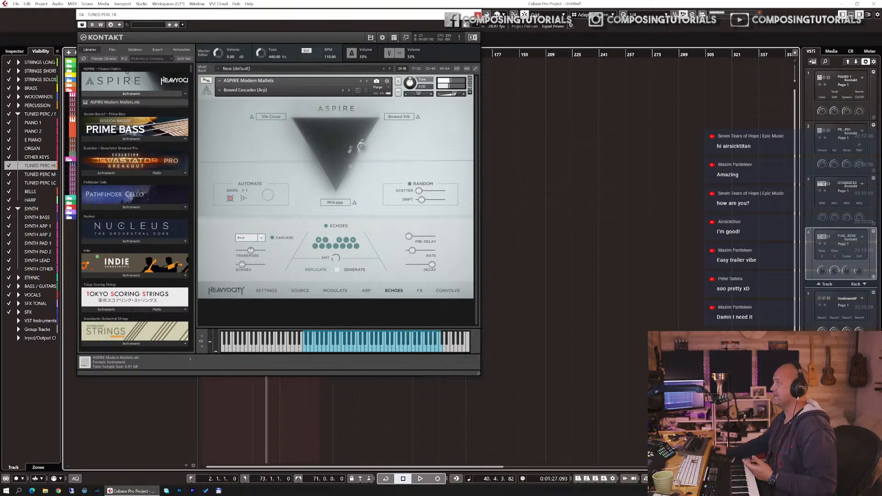
# Step: Step through the following snapshots, from Cosmic Strikes to Haunted Rhythms
pyautogui.click(350, 91)
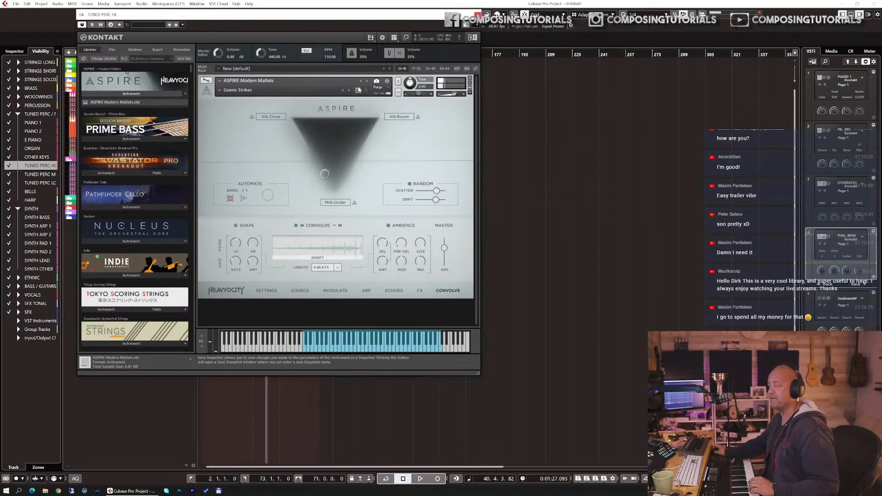
pyautogui.click(352, 91)
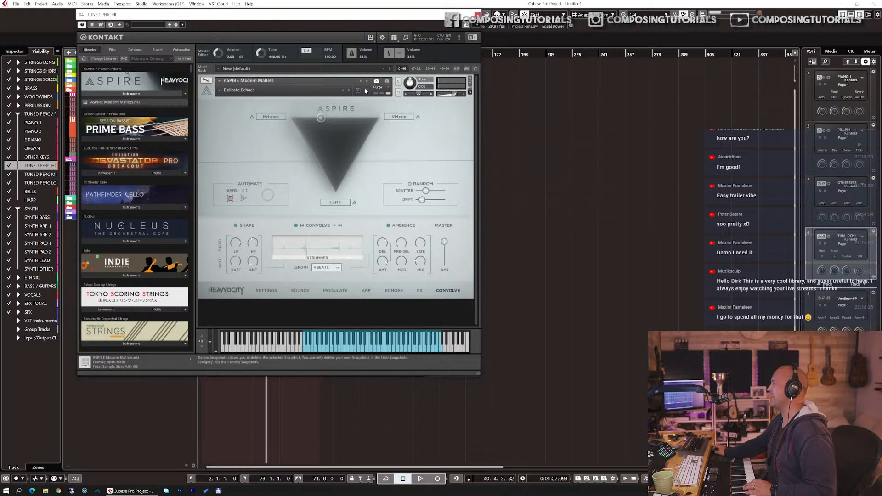
pyautogui.click(350, 91)
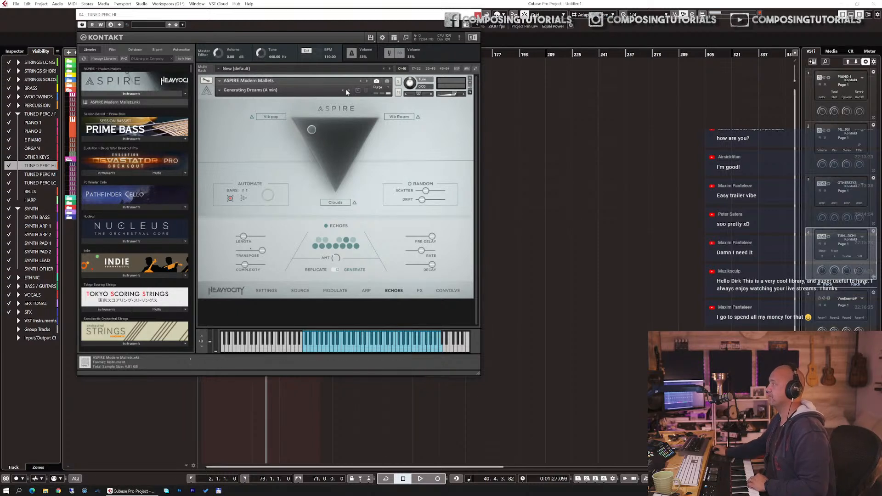
pyautogui.click(348, 90)
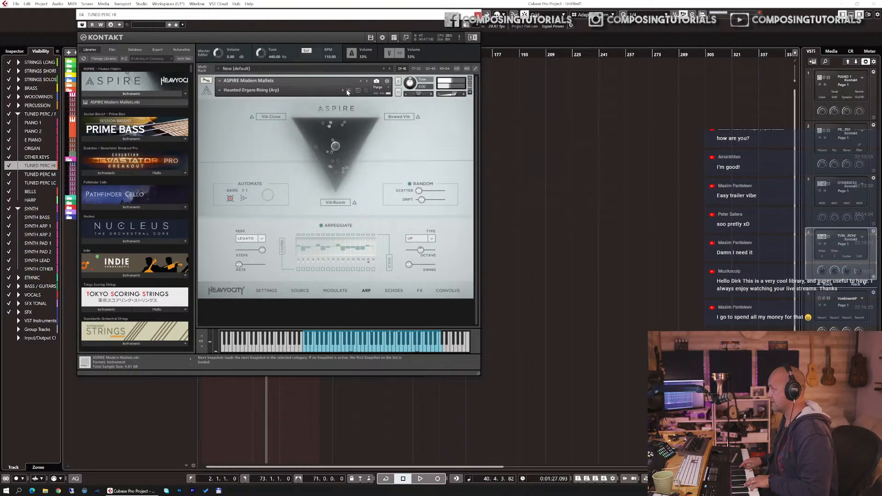
pyautogui.click(347, 91)
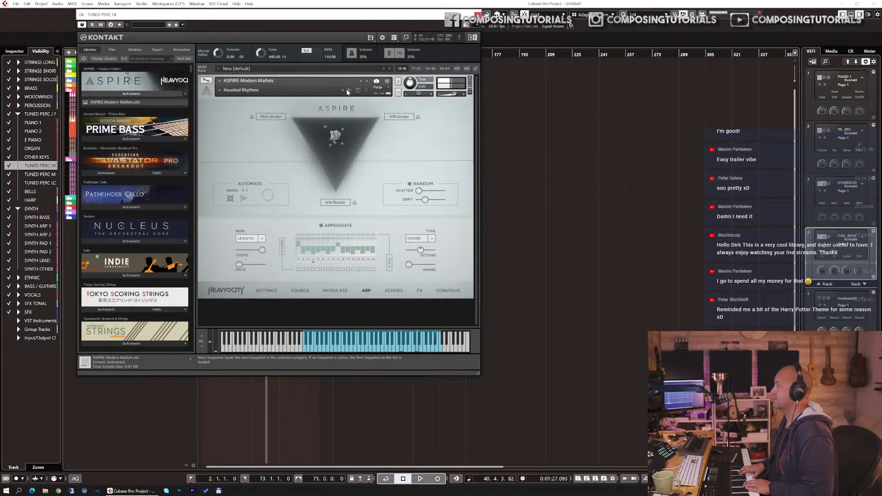
# Step: Record a MIDI part with the Haunted Rhythms snapshot on the TUNED PERC HI track from the left locator
pyautogui.moveTo(432, 15); pyautogui.dragTo(561, 134)
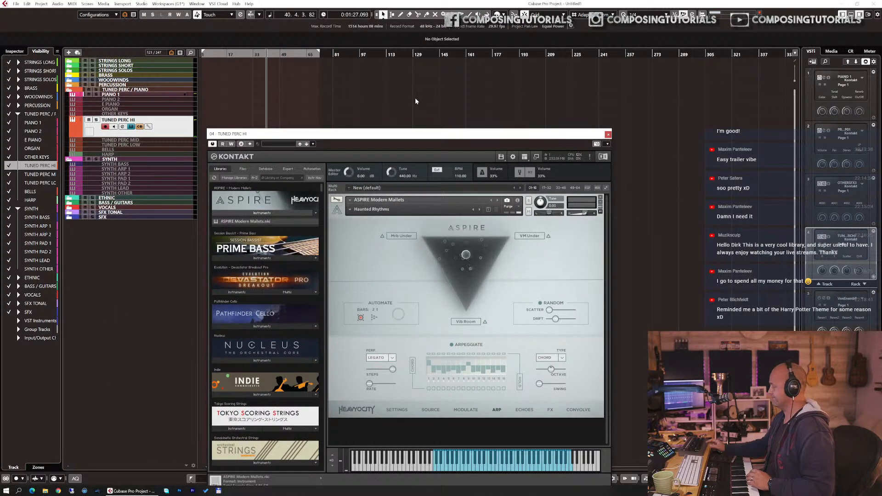
pyautogui.press('KP_1')
pyautogui.press('KP_Multiply')
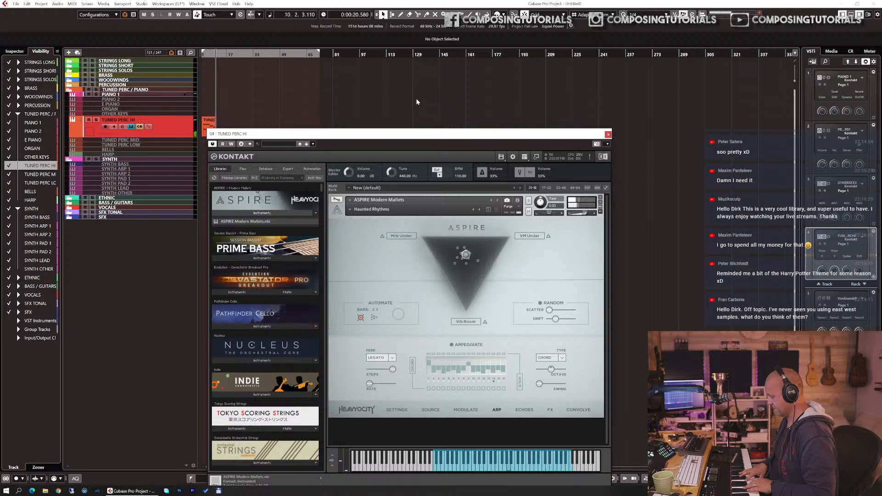
pyautogui.press('space')
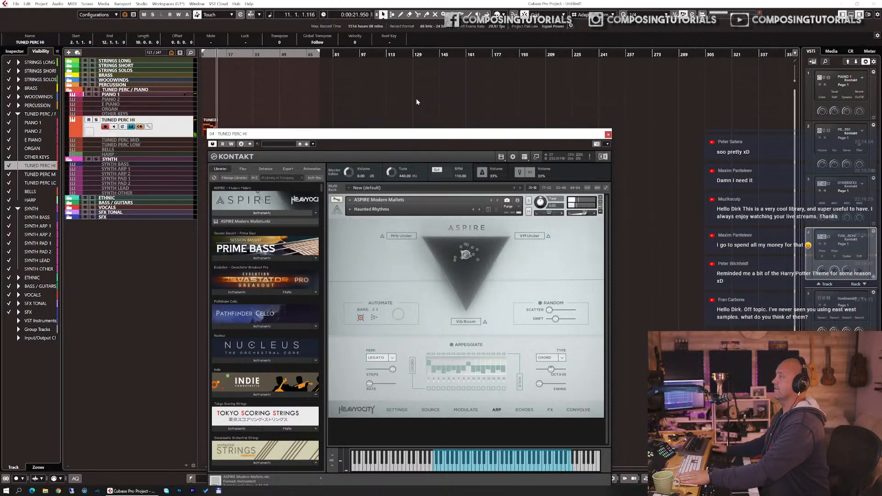
# Step: Close the Kontakt window and inspect the recorded notes in the key editor
pyautogui.click(607, 134)
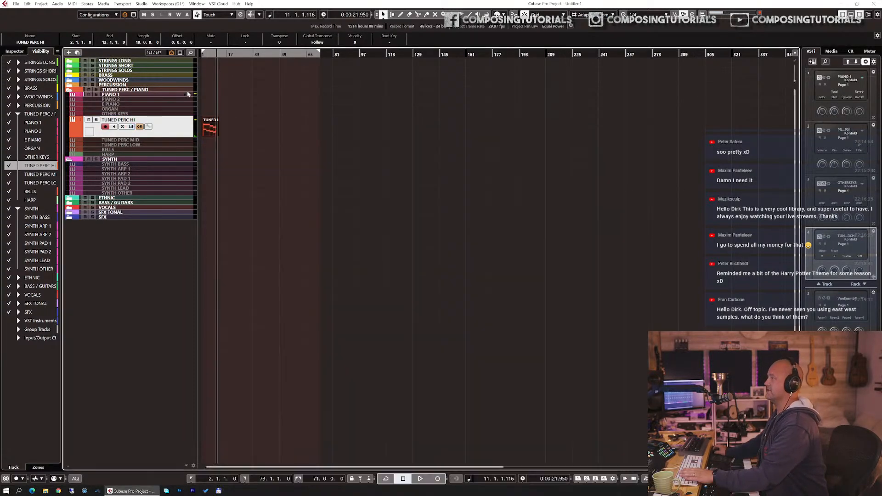
pyautogui.doubleClick(213, 128)
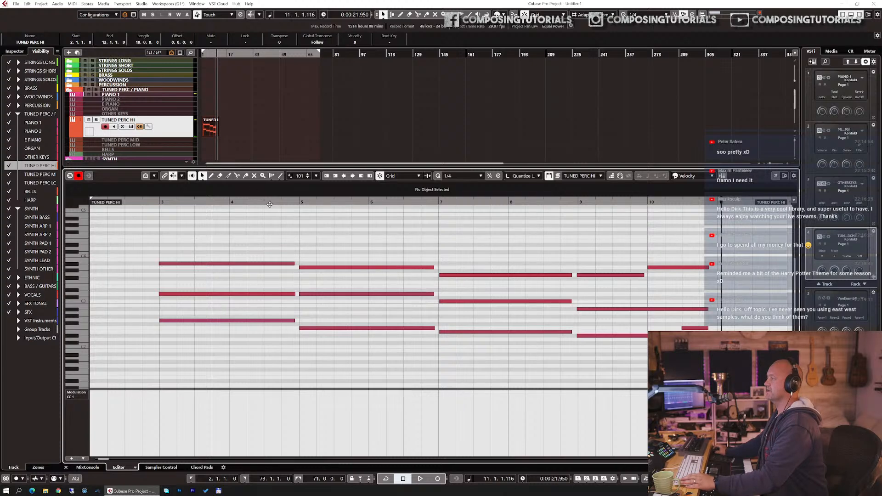
pyautogui.hotkey('ctrl', 'alt', 'e')
pyautogui.press('h')
pyautogui.press('h')
pyautogui.press('h')
pyautogui.press('h')
pyautogui.press('h')
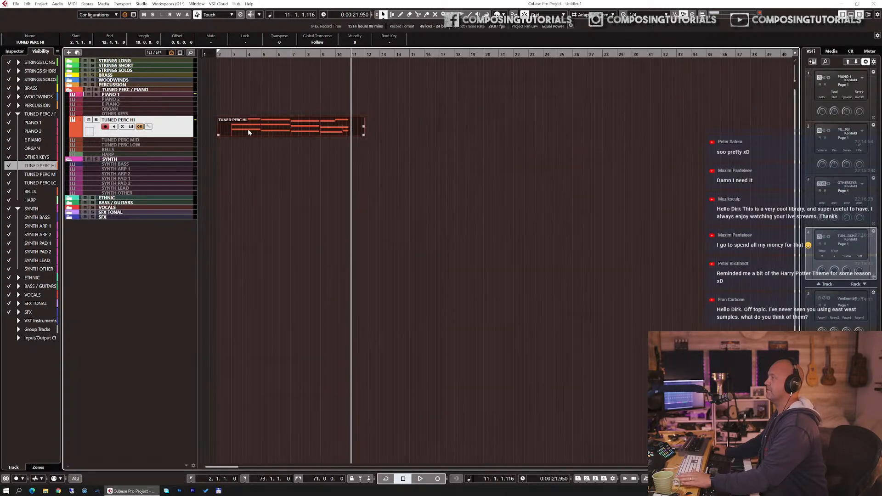
# Step: Remove the empty start of the recorded part and shorten its end to bar 10
pyautogui.keyDown('alt'); pyautogui.click(232, 128); pyautogui.keyUp('alt')
pyautogui.press('Delete')
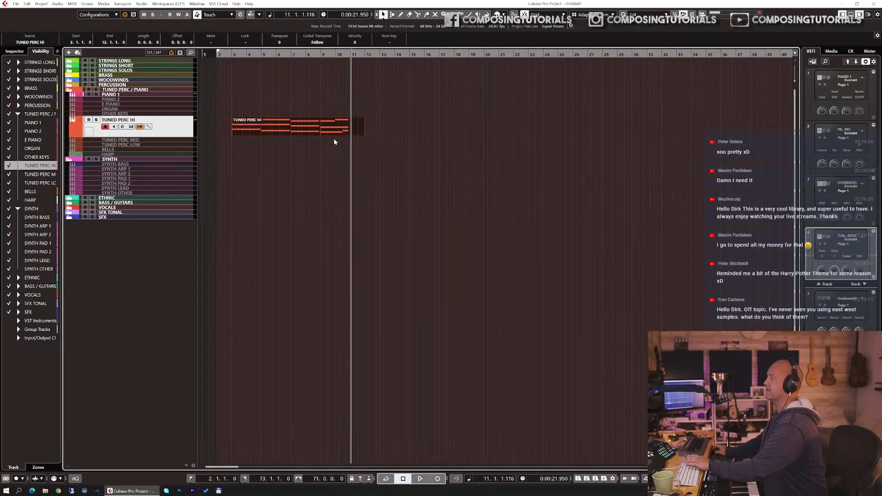
pyautogui.moveTo(362, 128); pyautogui.dragTo(356, 129)
pyautogui.click(356, 129)
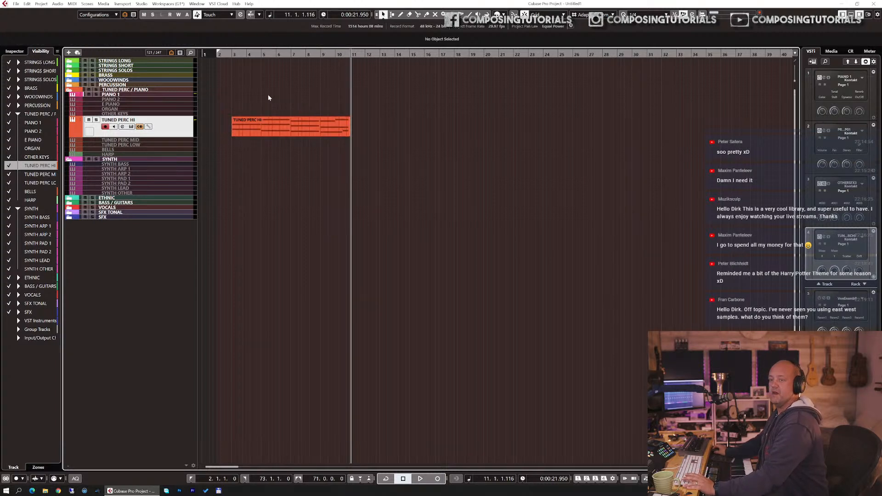
# Step: Play back the recorded part from the project start
pyautogui.click(217, 55)
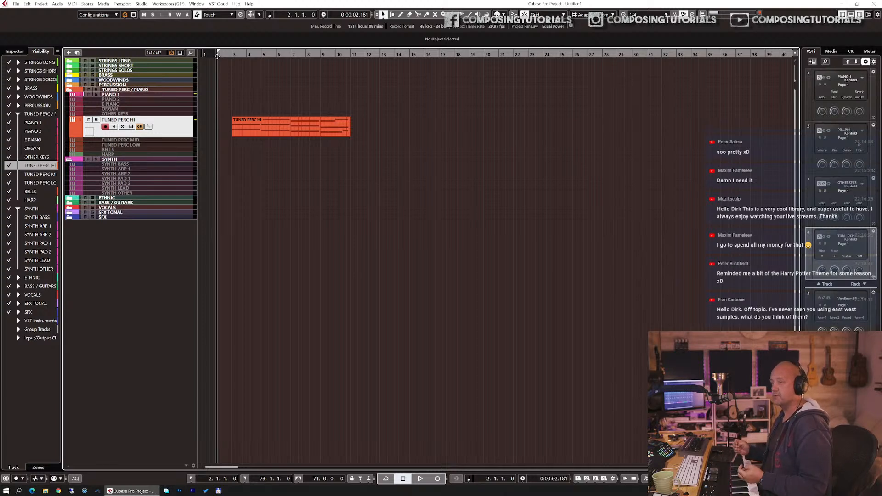
pyautogui.press('space')
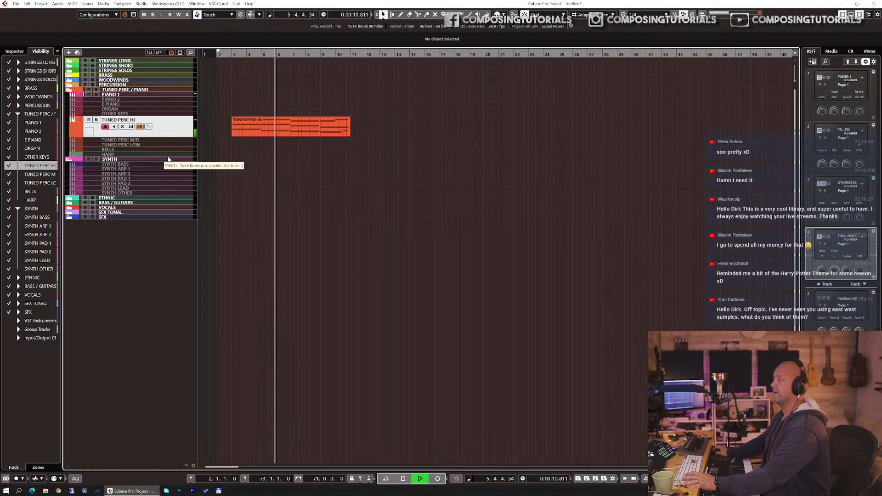
pyautogui.press('space')
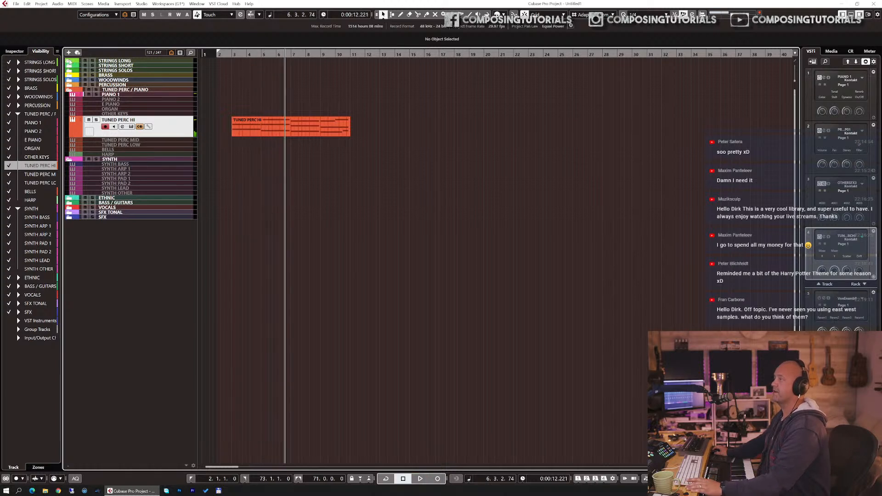
# Step: Open the STRINGS LONG folder, select the ENS FULL LNG track and open its Kontakt instrument
pyautogui.click(69, 62)
pyautogui.click(120, 66)
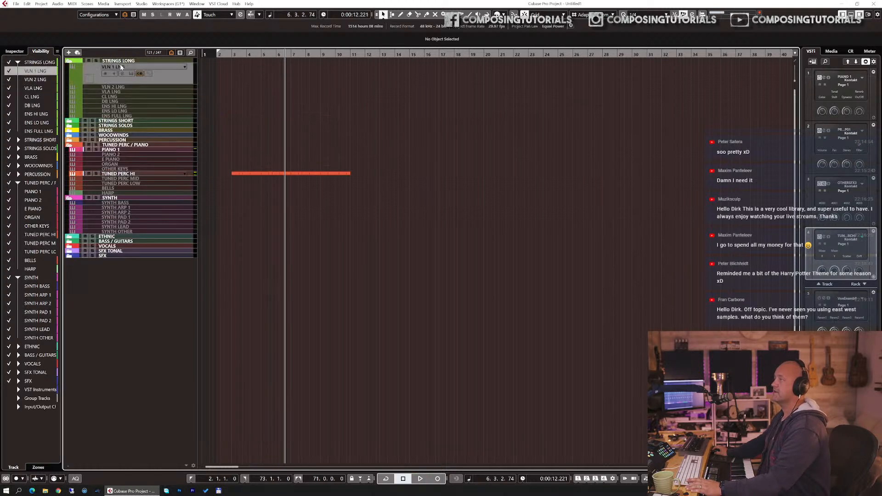
pyautogui.click(124, 116)
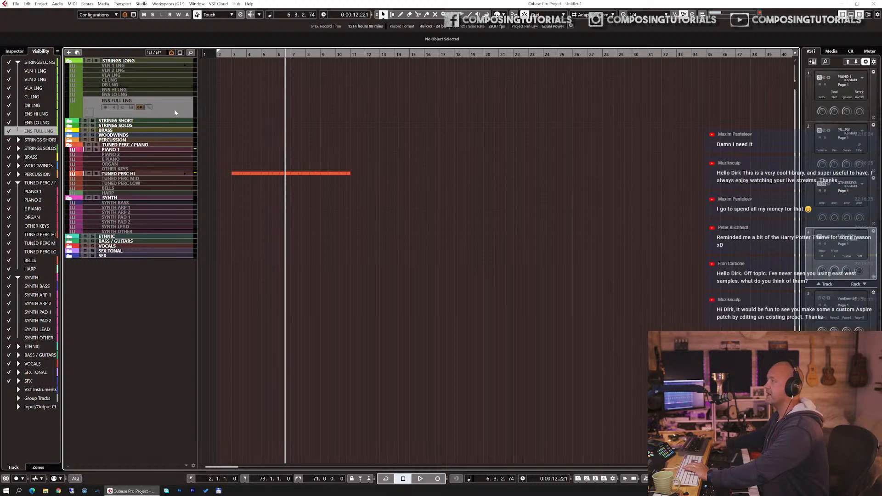
pyautogui.hotkey('shift', 'e')
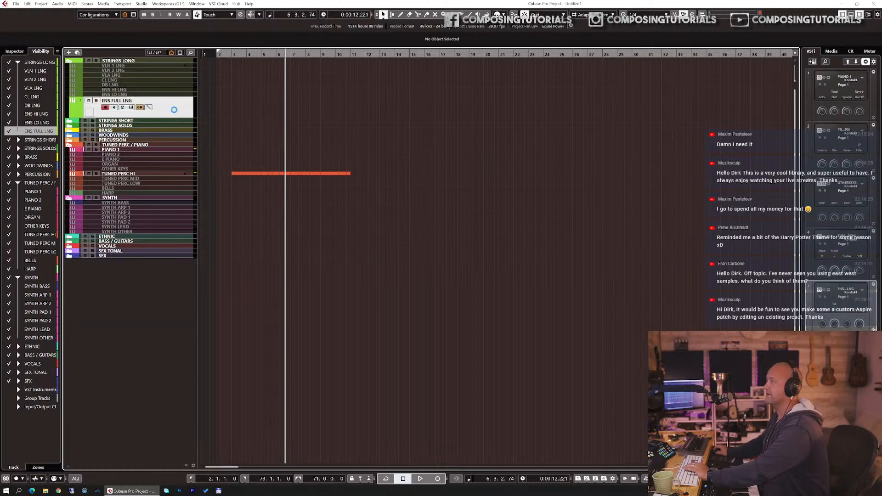
pyautogui.click(192, 73)
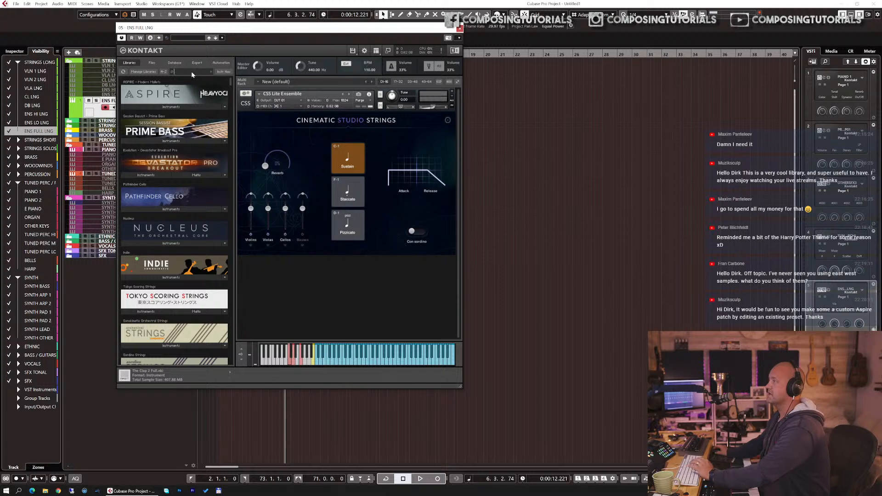
# Step: Search the library browser for "sym" and load I Traditional.nki from Symphonic Destruction
pyautogui.write('sym')
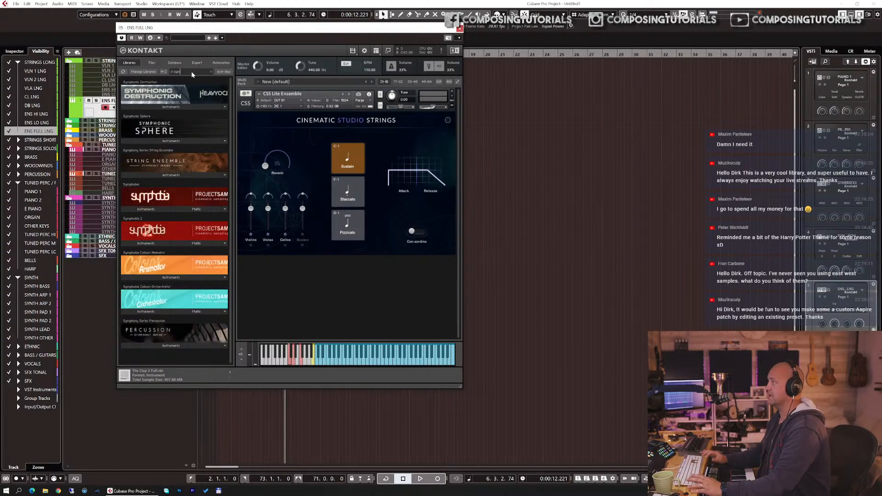
pyautogui.click(170, 107)
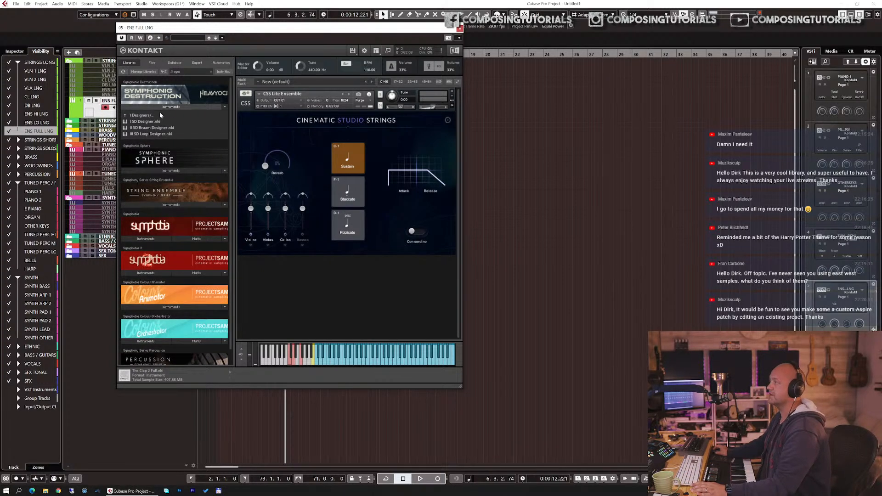
pyautogui.click(157, 115)
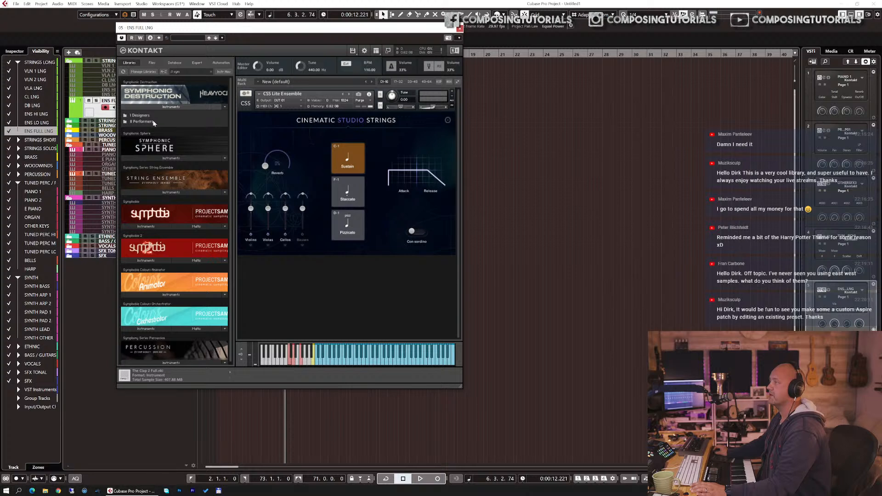
pyautogui.click(153, 121)
pyautogui.moveTo(156, 121); pyautogui.dragTo(304, 136)
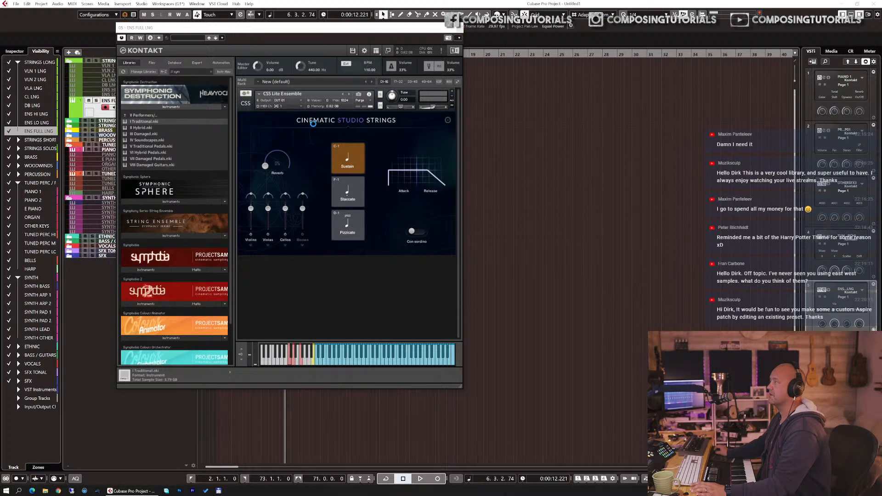
pyautogui.click(444, 271)
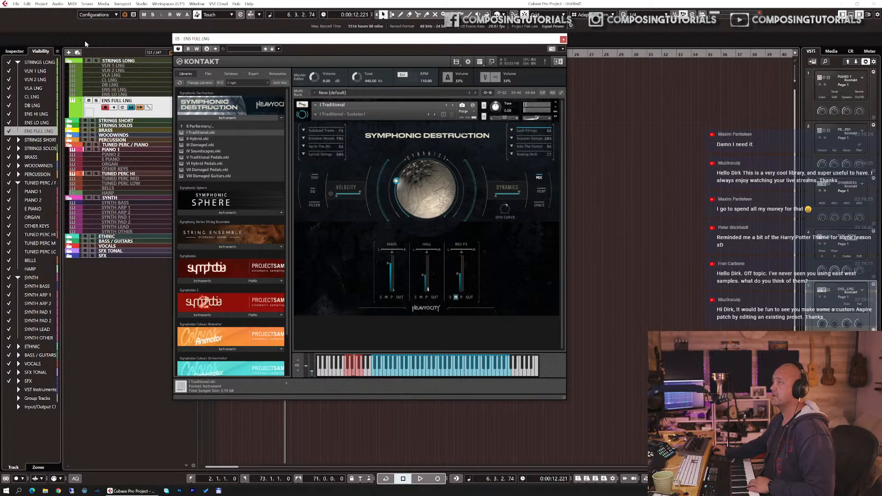
# Step: Set the ENS FULL LNG track's first audio send level to -6.00 dB and close the Kontakt window
pyautogui.click(15, 53)
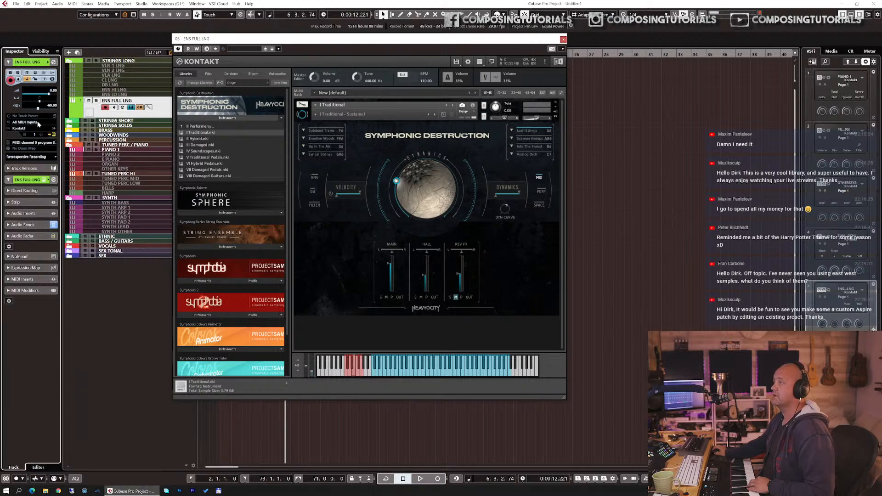
pyautogui.click(23, 225)
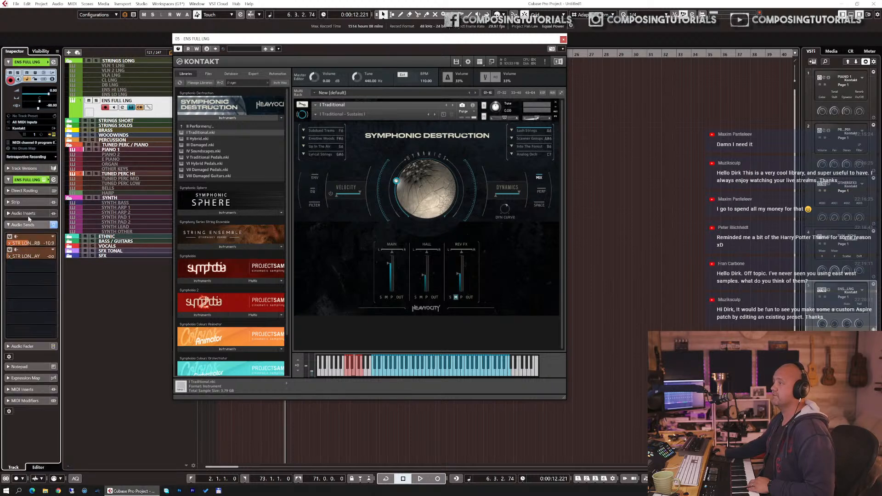
pyautogui.moveTo(34, 244); pyautogui.dragTo(42, 243)
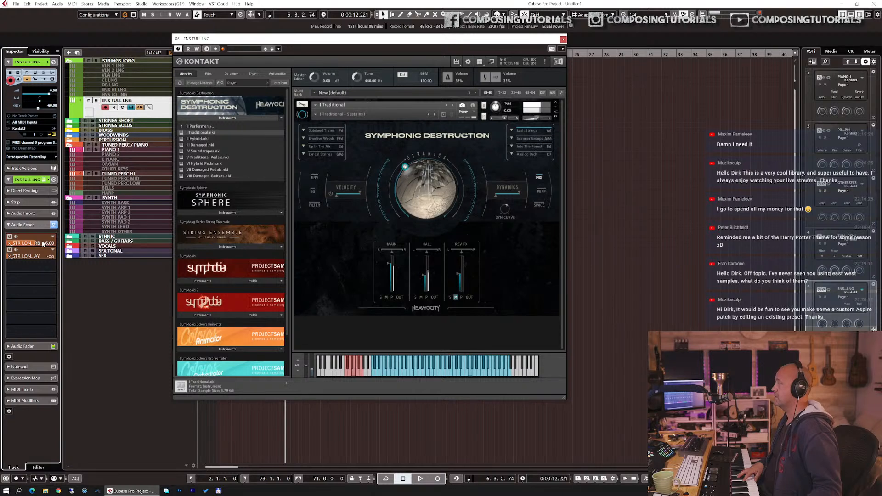
pyautogui.press('Escape')
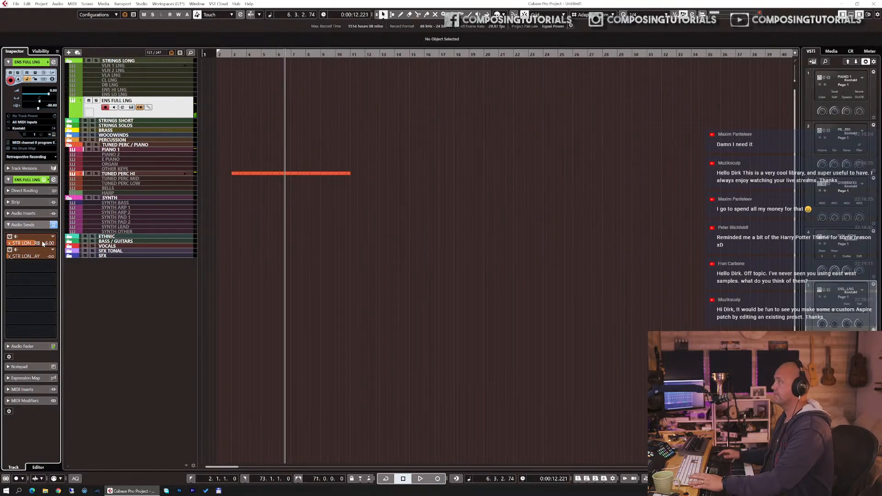
# Step: Record a strings part on the ENS FULL LNG track, quantize its notes and return to the project start
pyautogui.press('KP_Multiply')
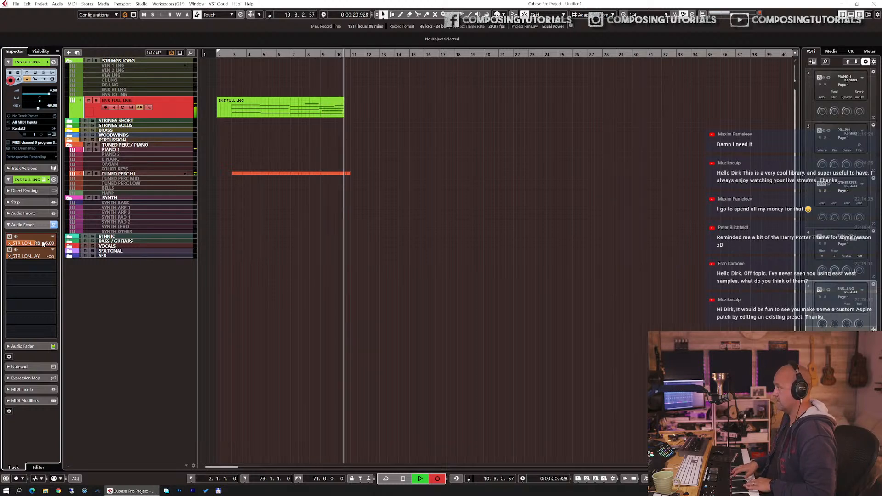
pyautogui.press('space')
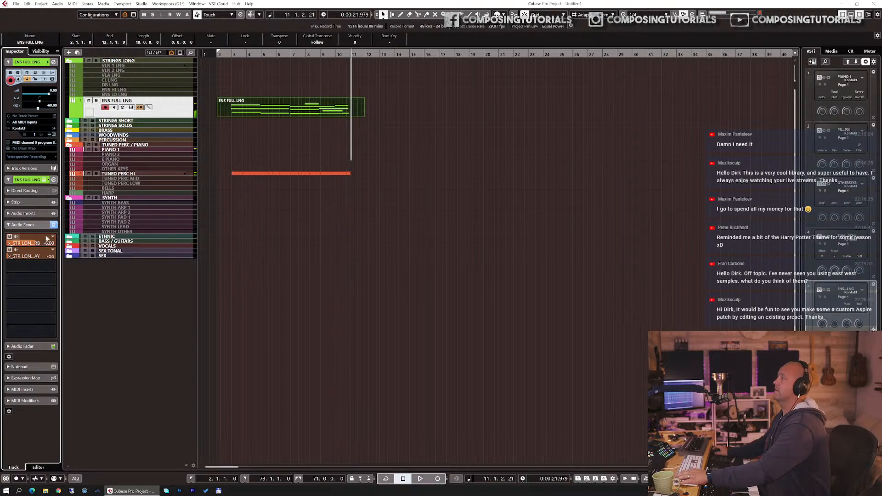
pyautogui.doubleClick(233, 113)
pyautogui.press('q')
pyautogui.hotkey('ctrl', 'e')
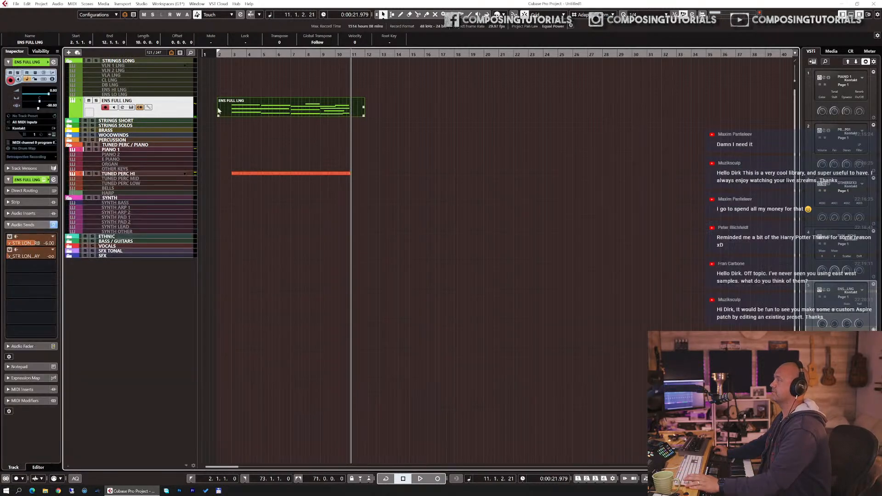
pyautogui.click(232, 53)
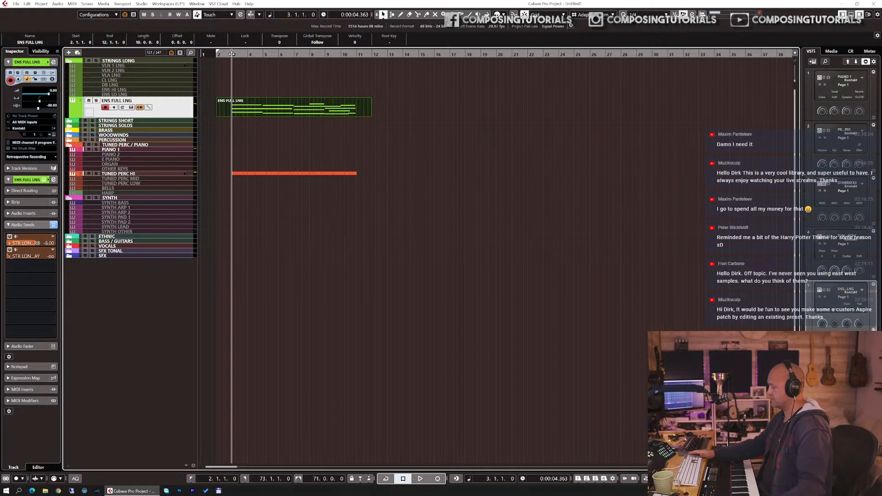
# Step: Record a new strings take on the ENS FULL LNG track
pyautogui.press('KP_Multiply')
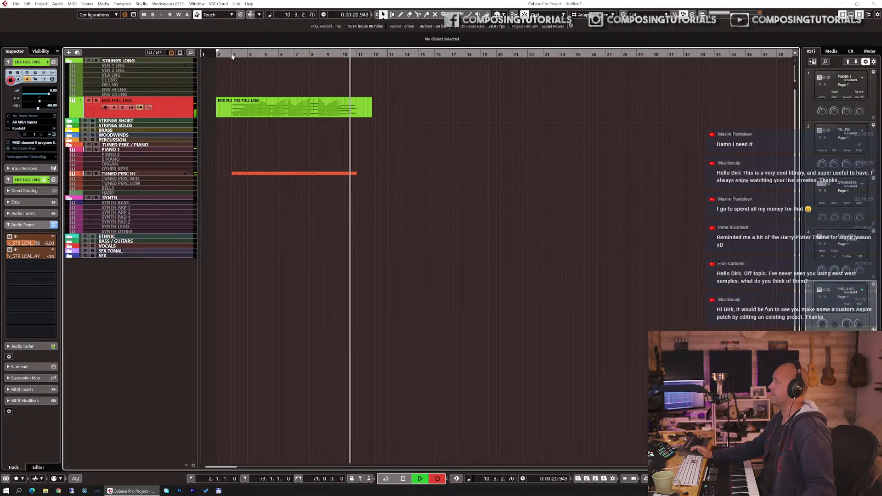
pyautogui.press('space')
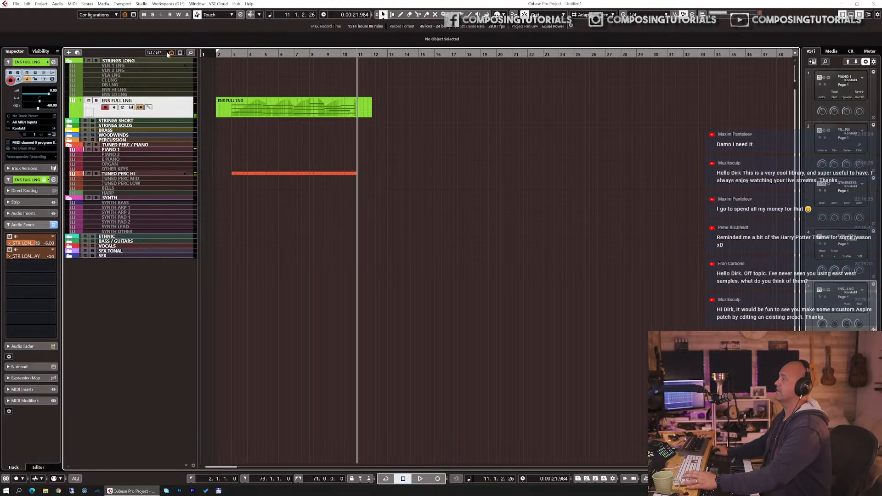
# Step: Cut the recorded strings part at bar 2 and bar 10, delete the outer pieces, and play back from the project start
pyautogui.press('3')
pyautogui.click(231, 111)
pyautogui.press('1')
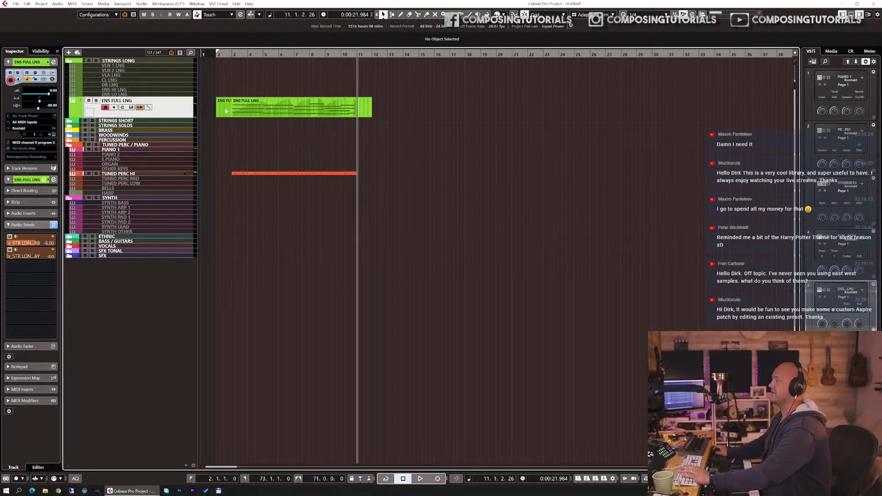
pyautogui.click(225, 111)
pyautogui.press('Delete')
pyautogui.press('3')
pyautogui.click(360, 108)
pyautogui.press('1')
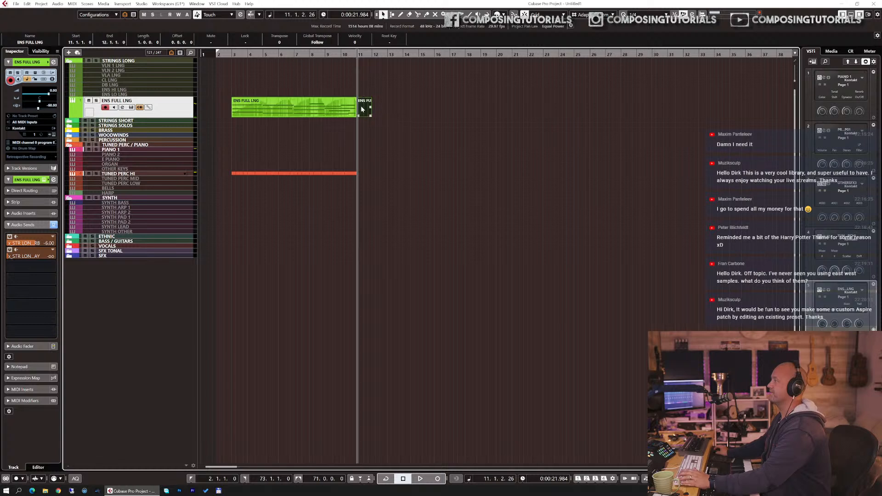
pyautogui.click(365, 109)
pyautogui.press('Delete')
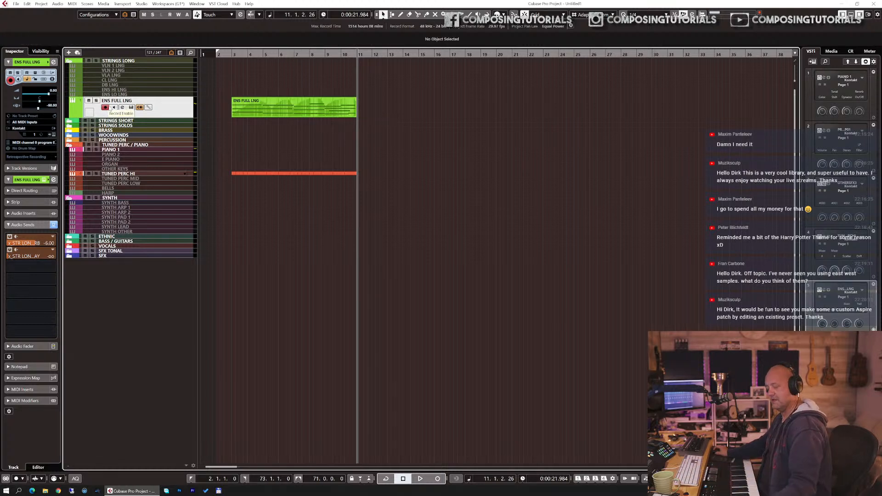
pyautogui.press('KP_1')
pyautogui.press('space')
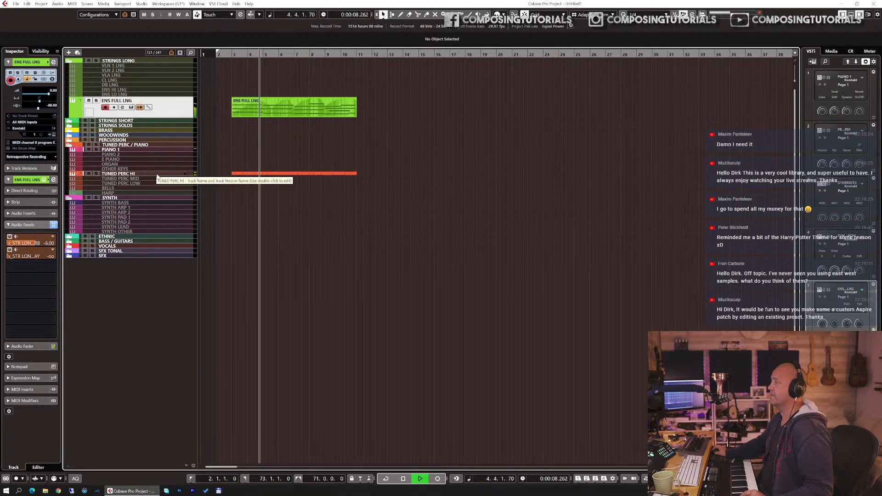
# Step: Duplicate the TUNED PERC HI track and delete the copied part on the new track
pyautogui.click(172, 174)
pyautogui.press('space')
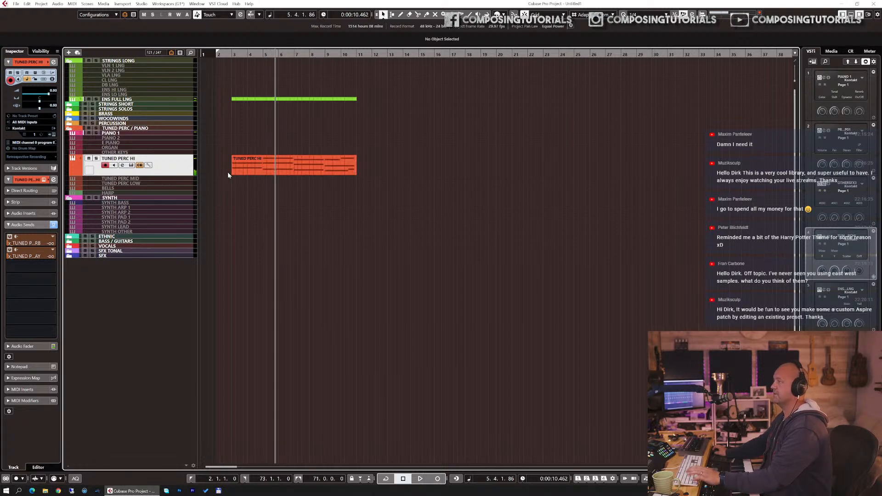
pyautogui.hotkey('ctrl', 'd')
pyautogui.click(252, 177)
pyautogui.press('Delete')
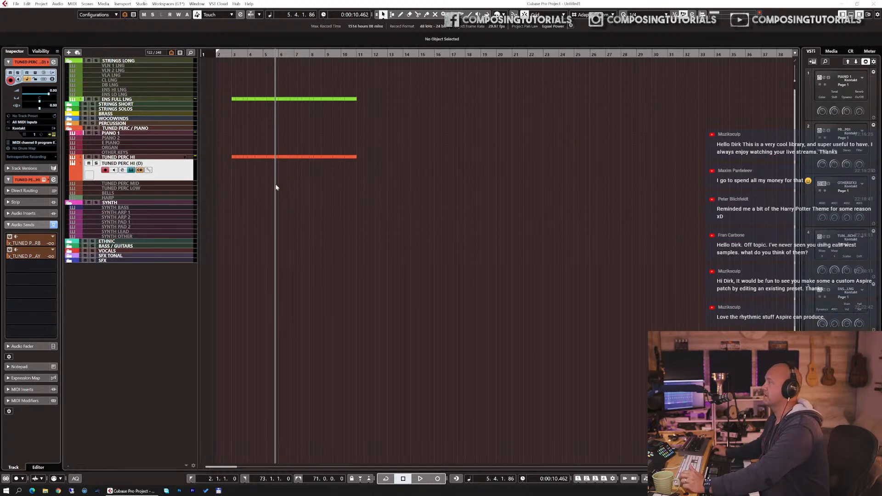
# Step: Open the duplicated track's Kontakt instrument and load the ASPIRE snapshot Breathing Waves from the Extended category
pyautogui.moveTo(280, 46); pyautogui.dragTo(437, 45)
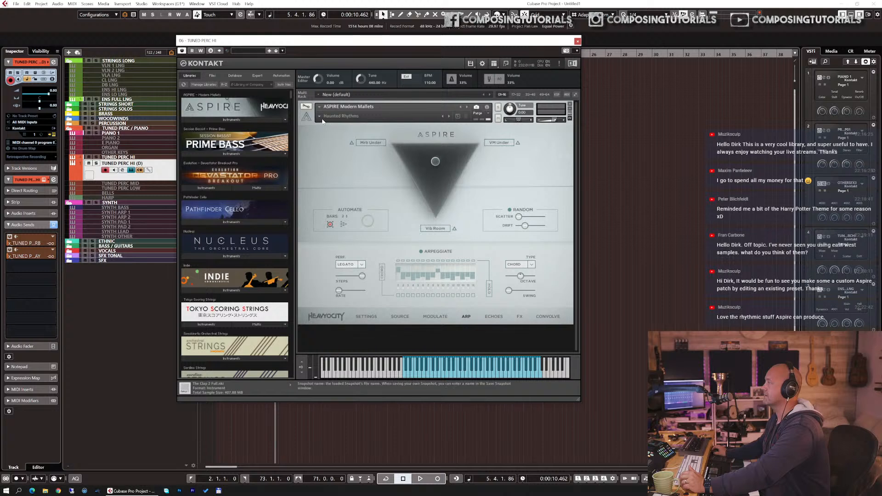
pyautogui.click(354, 118)
pyautogui.moveTo(341, 136)
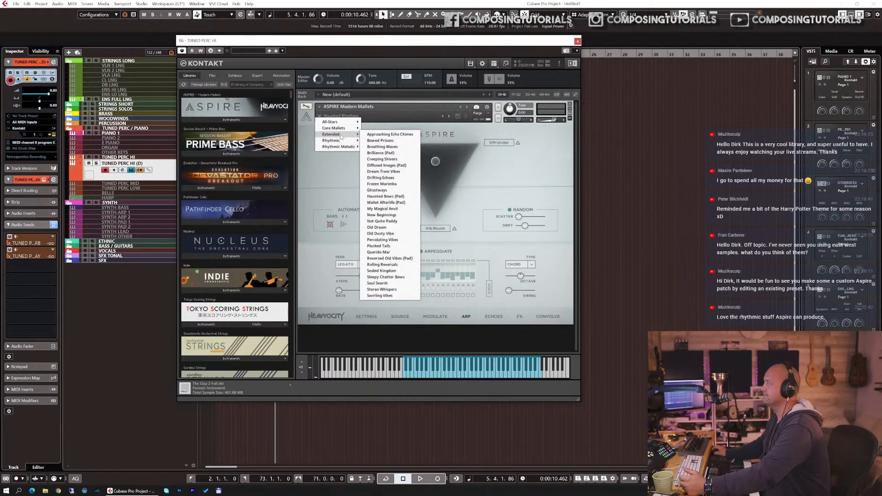
pyautogui.click(397, 147)
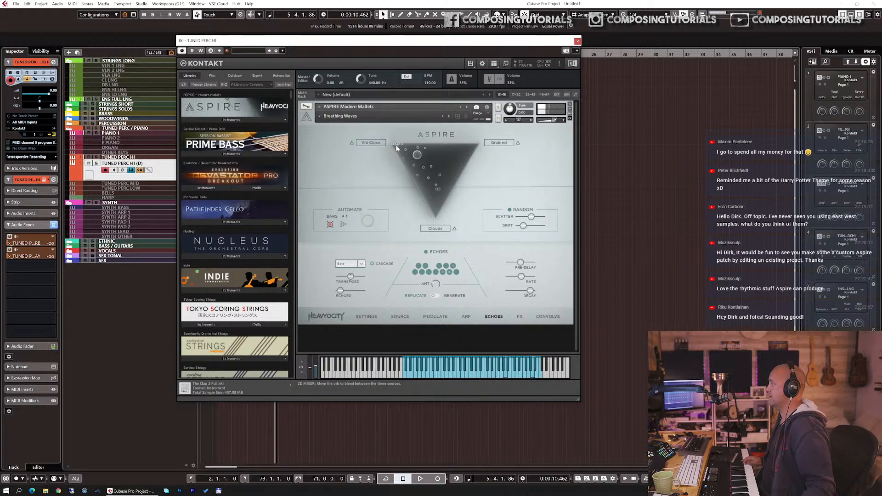
# Step: Switch the ASPIRE snapshot to Bowed Cascades (Arp) from the All-Stars category
pyautogui.click(339, 116)
pyautogui.moveTo(332, 130)
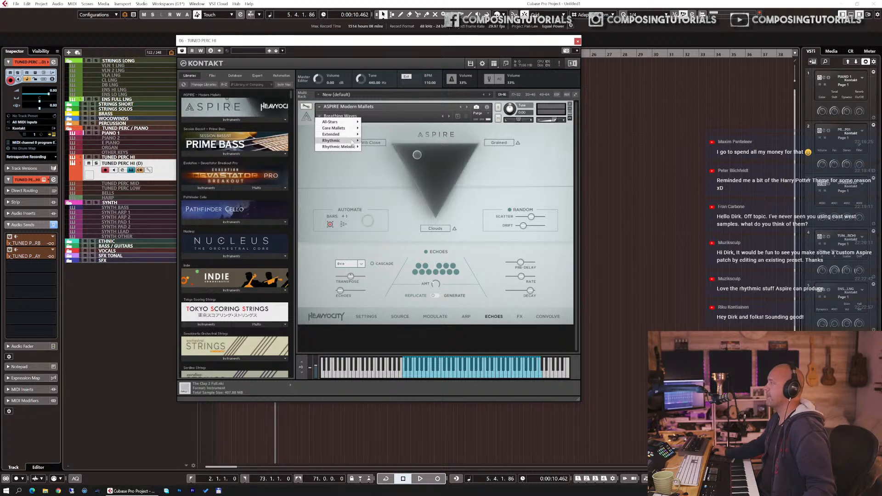
pyautogui.moveTo(352, 141)
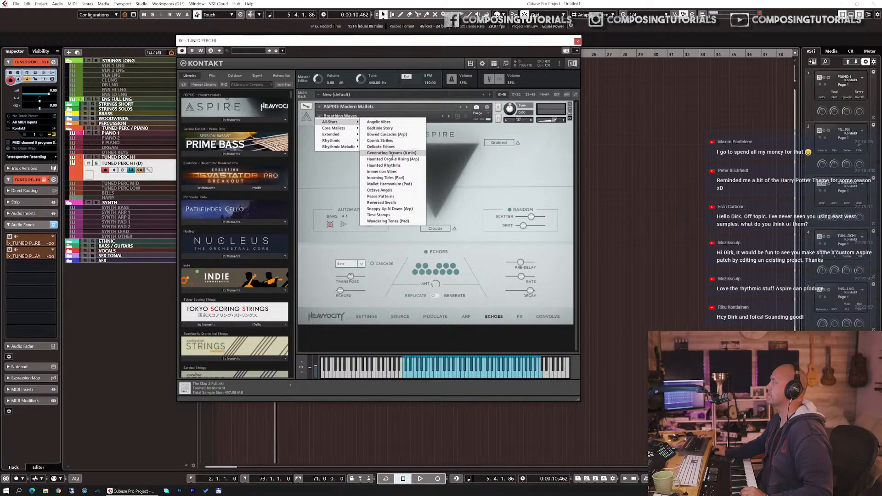
pyautogui.click(403, 134)
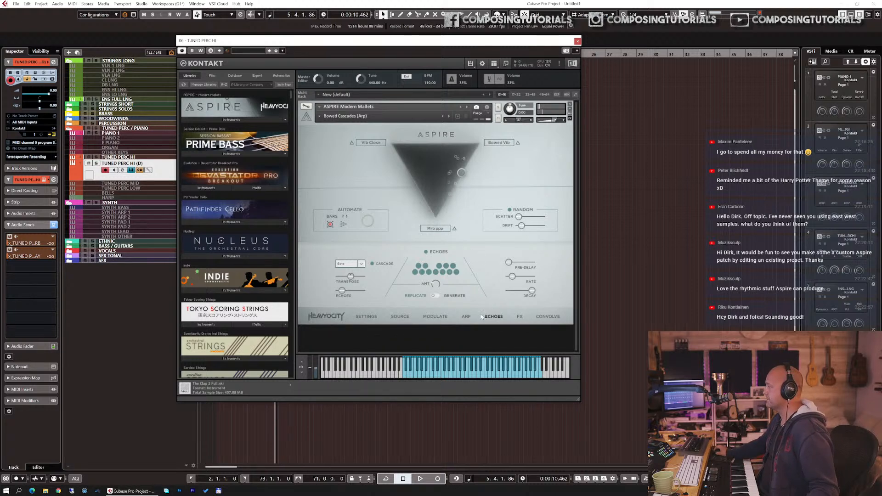
# Step: On ASPIRE's FX page, adjust a timbral effect and the filter's resonance and cutoff, then close the Kontakt window
pyautogui.click(520, 318)
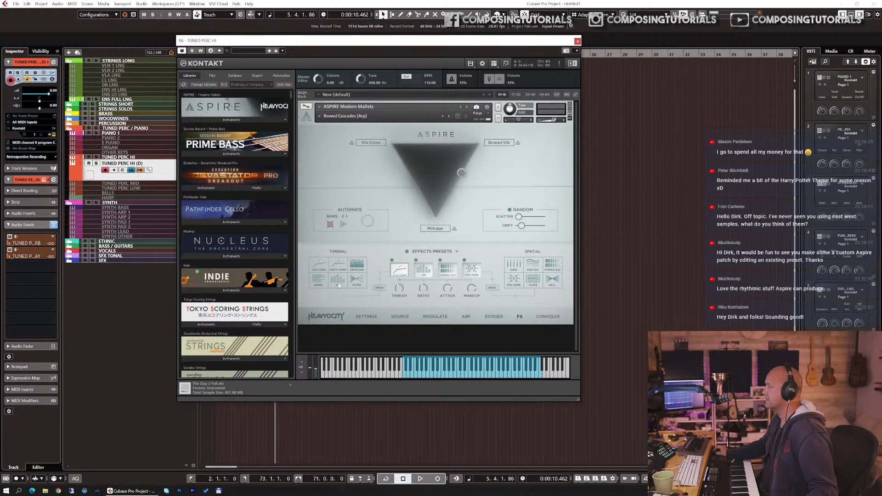
pyautogui.moveTo(339, 283)
pyautogui.mouseDown()
pyautogui.moveTo(425, 272)
pyautogui.moveTo(351, 282)
pyautogui.mouseUp()
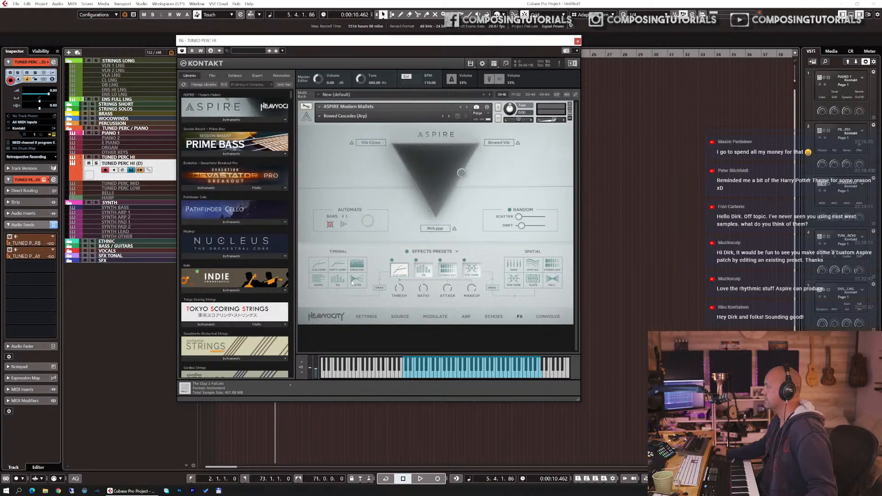
pyautogui.moveTo(391, 276); pyautogui.dragTo(398, 274)
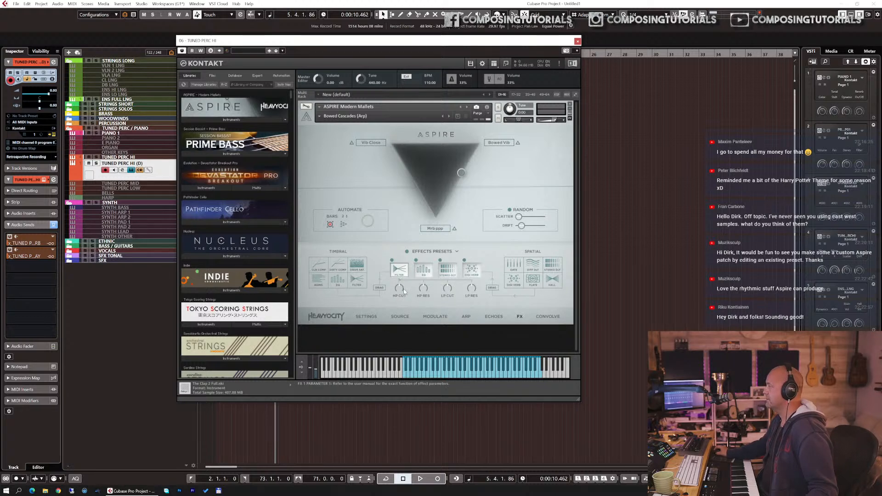
pyautogui.moveTo(428, 322); pyautogui.dragTo(429, 336)
pyautogui.moveTo(474, 289); pyautogui.dragTo(474, 332)
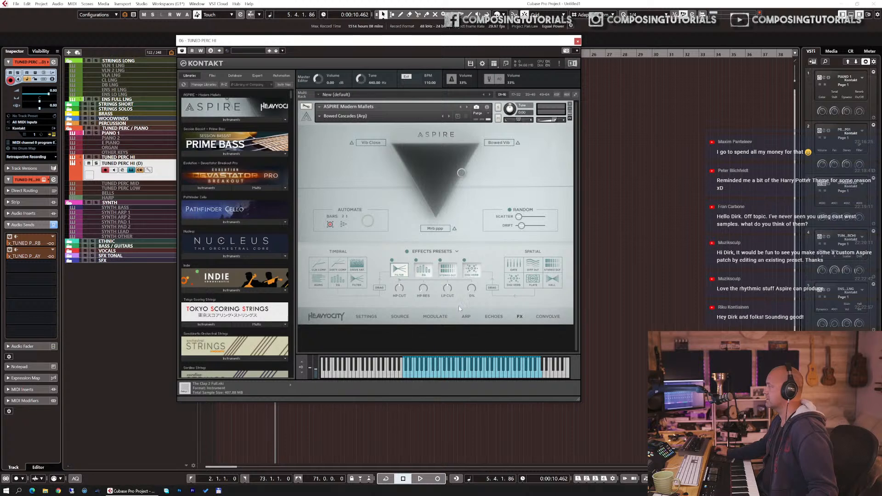
pyautogui.rightClick(447, 288)
pyautogui.click(455, 292)
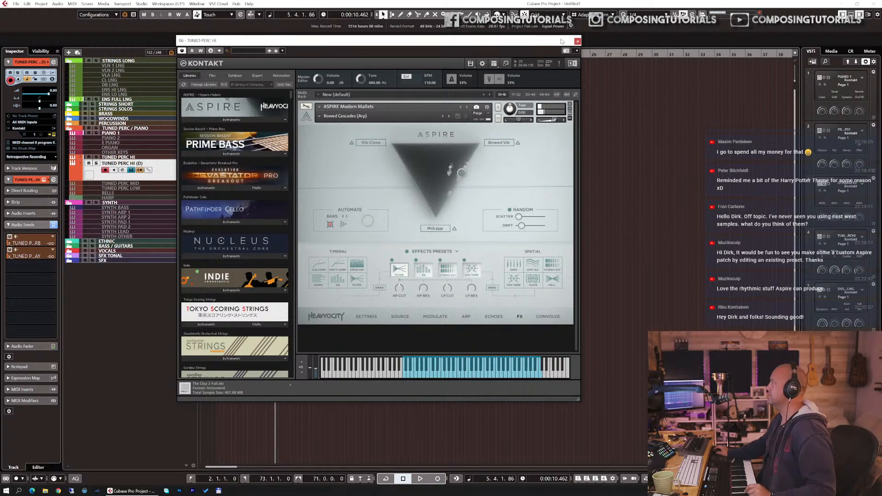
pyautogui.click(577, 41)
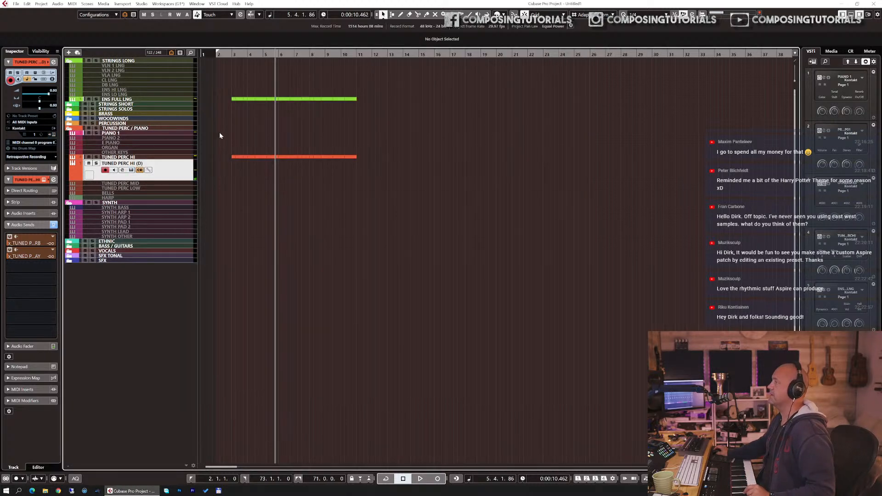
# Step: Record a new mallet part on the duplicated TUNED PERC HI (D) track from the project start
pyautogui.press('KP_1')
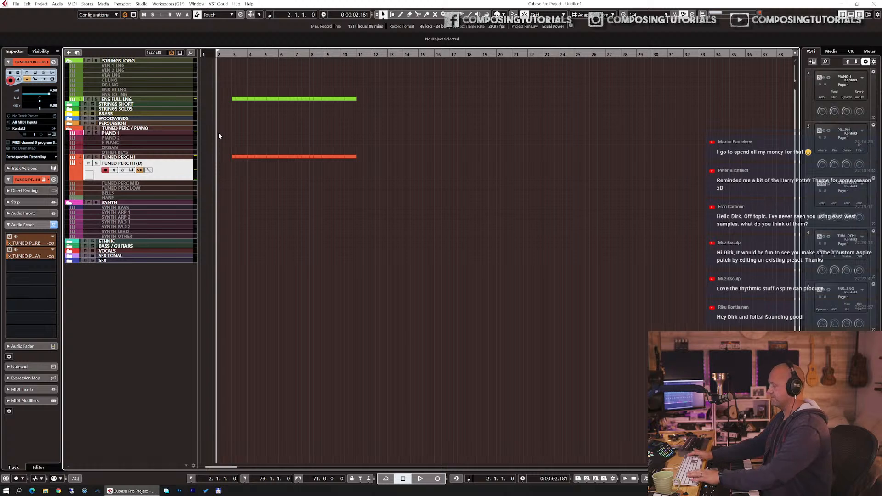
pyautogui.press('KP_Multiply')
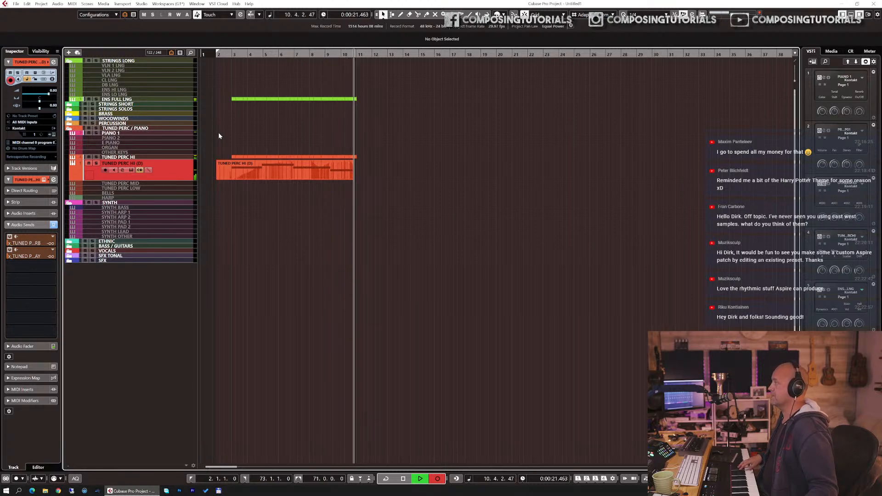
# Step: In the key editor, lengthen the third sustained note of the recorded mallet part, then close the editor
pyautogui.doubleClick(287, 164)
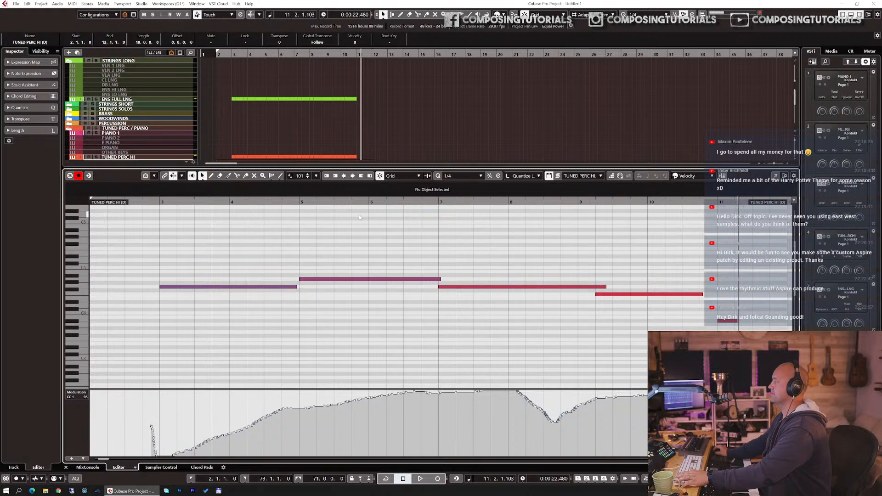
pyautogui.click(675, 294)
pyautogui.press('Delete')
pyautogui.hotkey('ctrl', 'z')
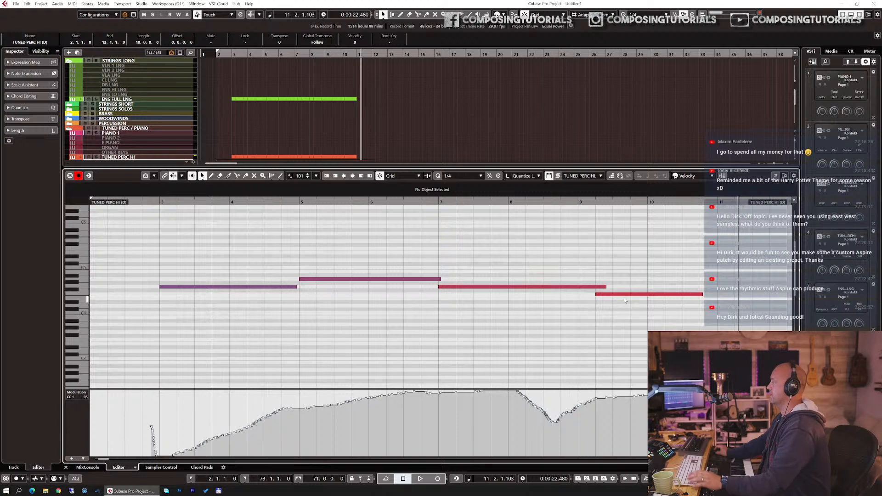
pyautogui.moveTo(605, 287)
pyautogui.mouseDown()
pyautogui.moveTo(613, 287)
pyautogui.moveTo(598, 294)
pyautogui.moveTo(615, 295)
pyautogui.mouseUp()
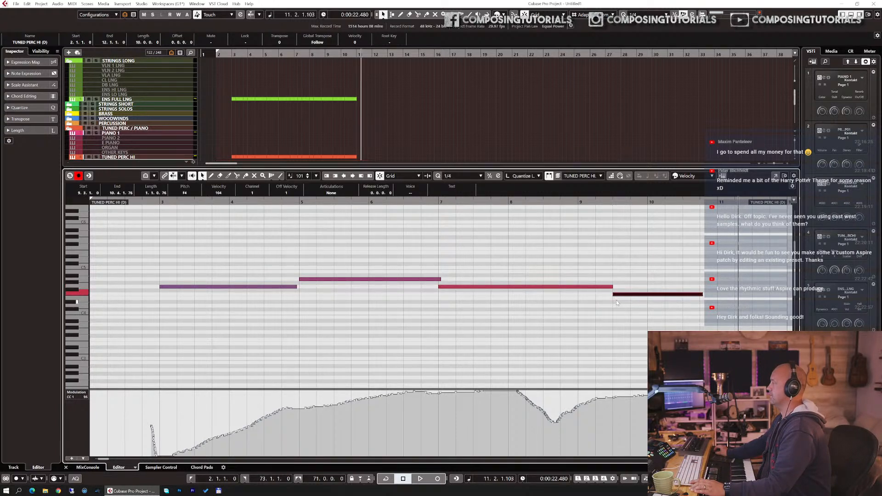
pyautogui.hotkey('ctrl', 'e')
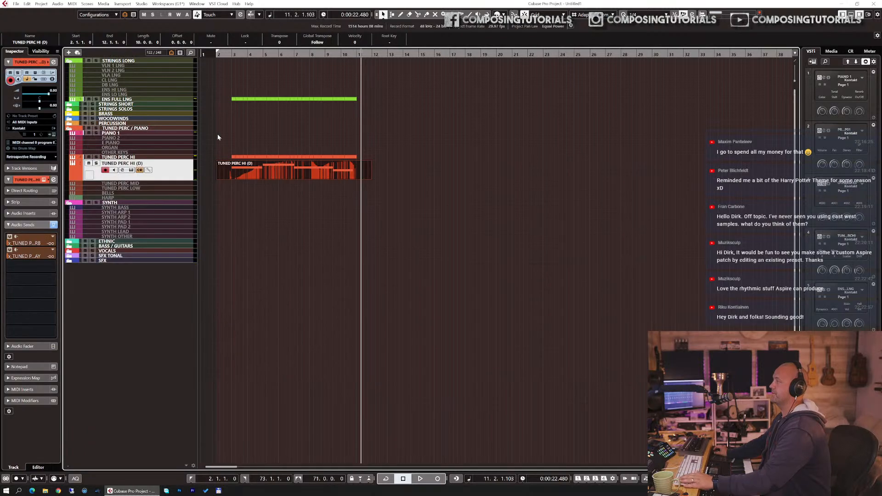
# Step: Solo the TUNED PERC HI (D) track and play it back from bar 2
pyautogui.press('s')
pyautogui.click(230, 54)
pyautogui.press('space')
pyautogui.keyDown('alt'); pyautogui.click(233, 175); pyautogui.keyUp('alt')
pyautogui.press('space')
# Step: Raise the track's second audio send level and delete the part's portion before bar 2
pyautogui.moveTo(31, 257); pyautogui.dragTo(75, 248)
pyautogui.click(231, 52)
pyautogui.press('space')
pyautogui.click(220, 170)
pyautogui.press('Delete')
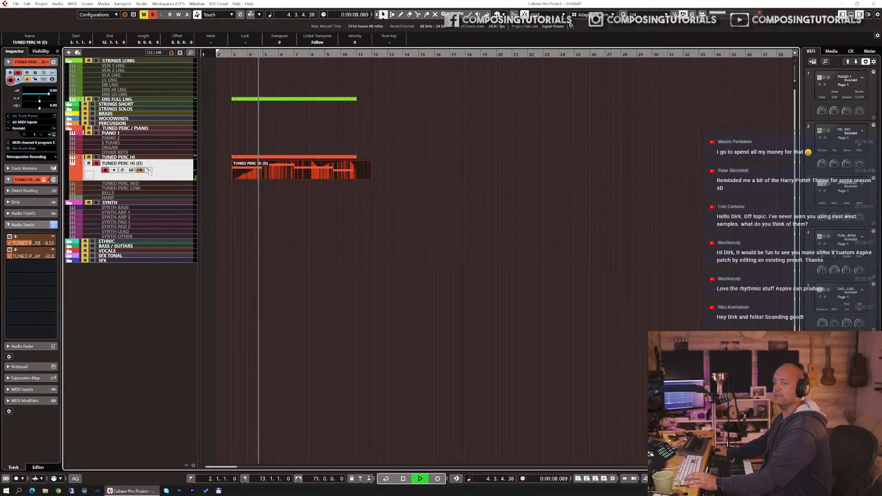
pyautogui.press('space')
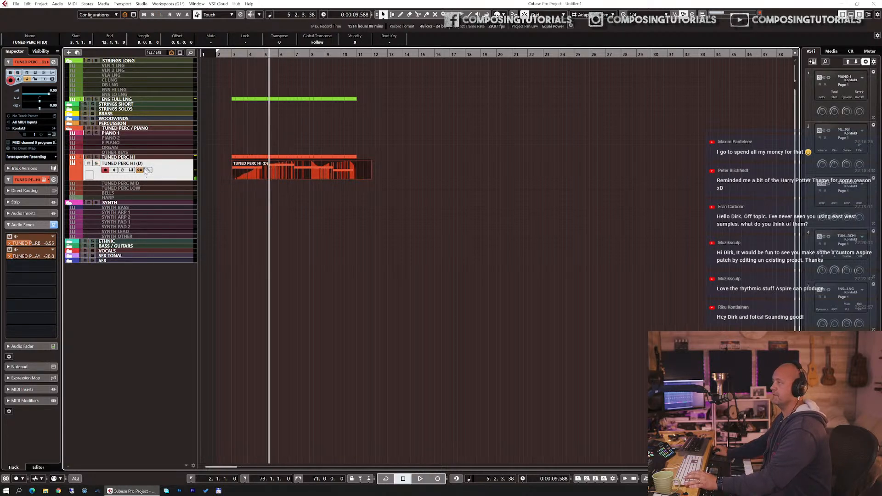
# Step: Solo the original TUNED PERC HI track as well and delete the duplicated part's trailing piece past bar 10
pyautogui.keyDown('shift'); pyautogui.click(138, 157); pyautogui.keyUp('shift')
pyautogui.press('s')
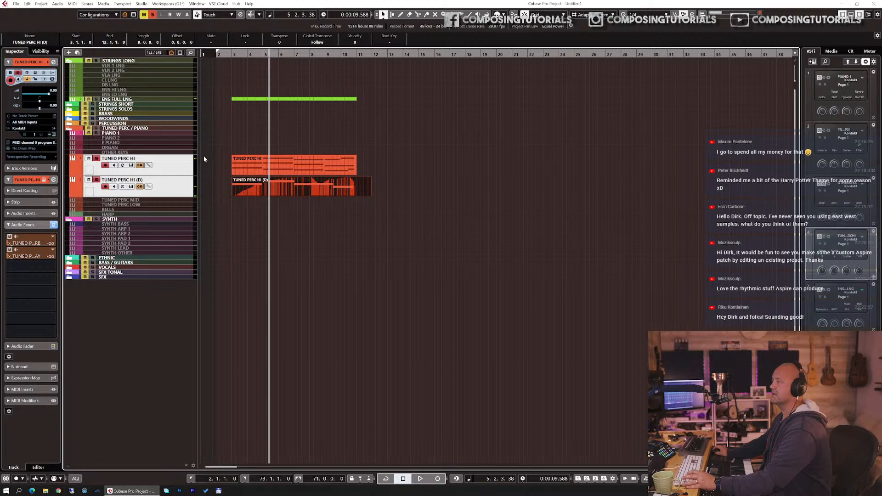
pyautogui.moveTo(232, 53); pyautogui.dragTo(232, 56)
pyautogui.press('space')
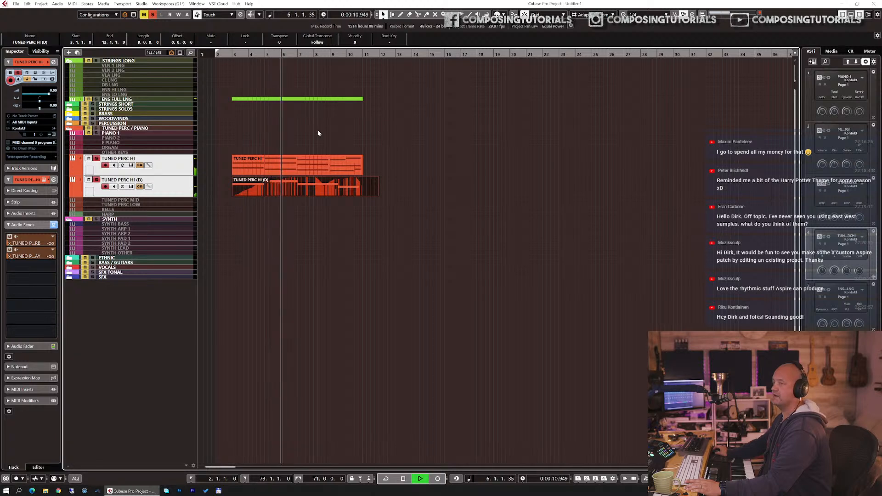
pyautogui.keyDown('alt'); pyautogui.click(370, 187); pyautogui.keyUp('alt')
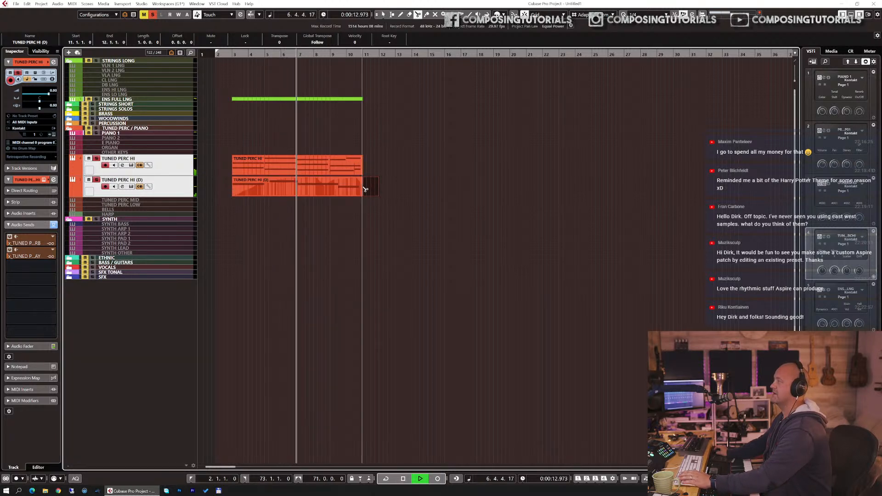
pyautogui.press('Delete')
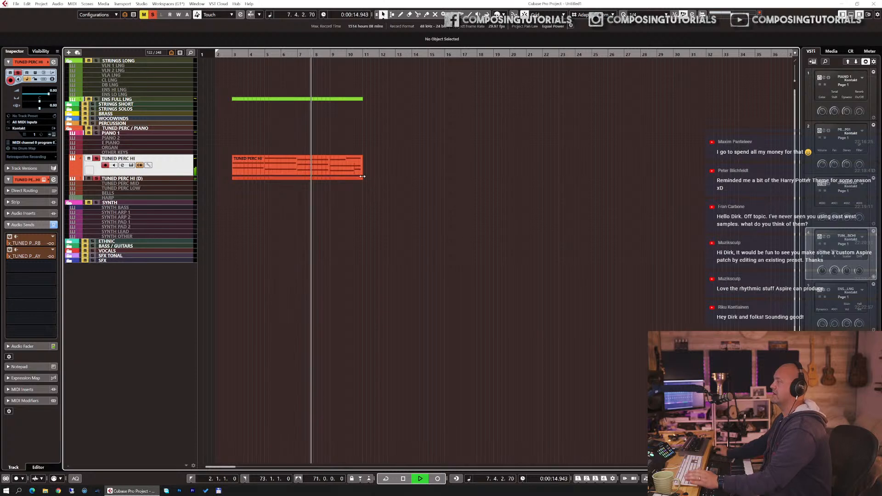
# Step: Select the strings part and both mallet parts, duplicate them to start at bar 10, and play back
pyautogui.moveTo(390, 94); pyautogui.dragTo(287, 198)
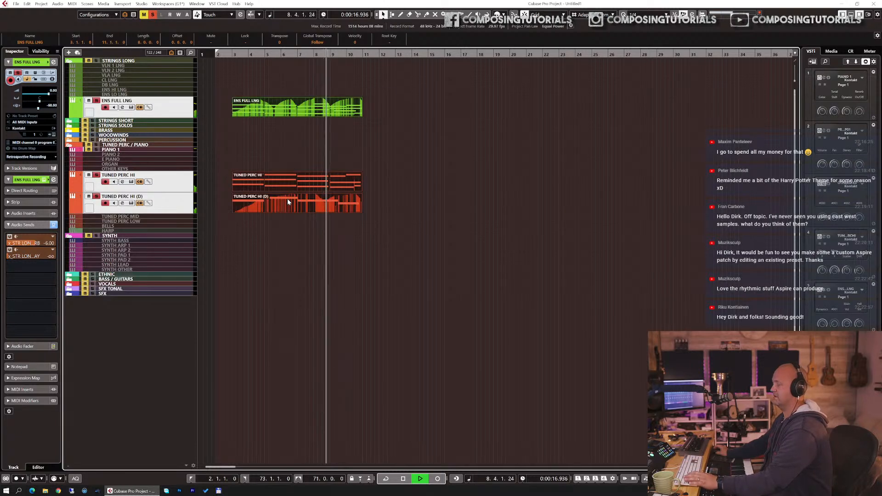
pyautogui.hotkey('ctrl', 'd')
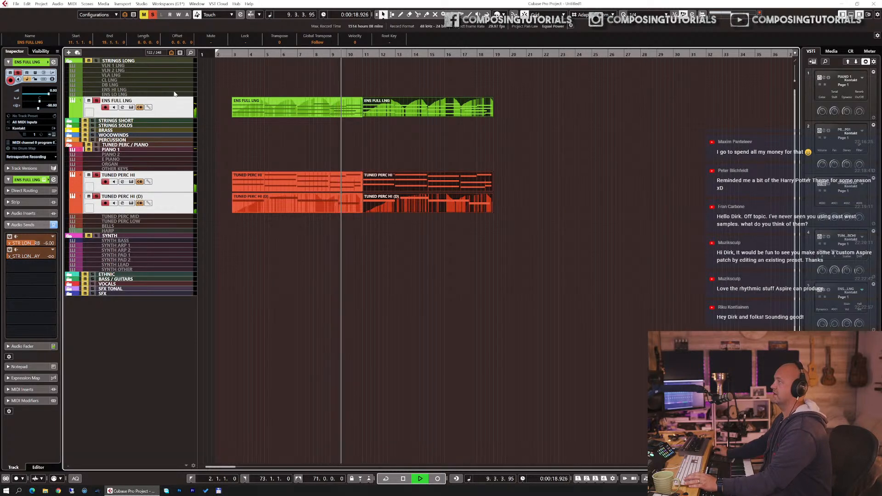
pyautogui.press('s')
pyautogui.press('space')
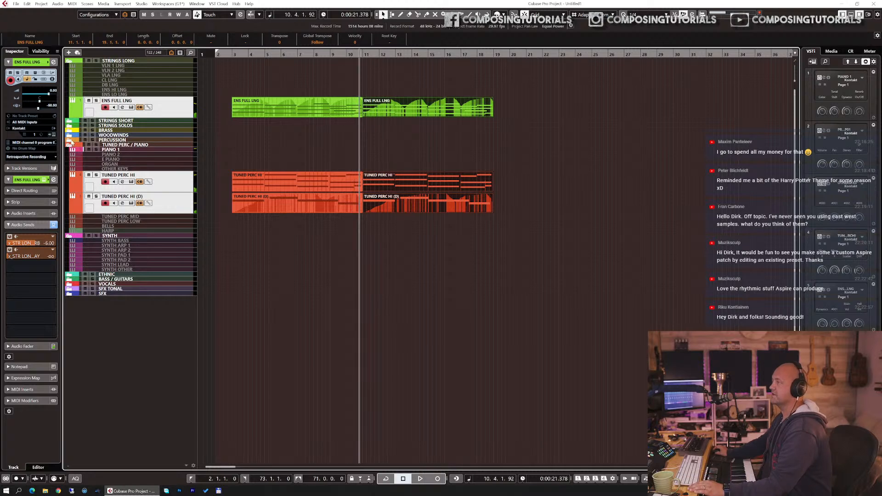
# Step: Load the Damage 2 D2 Loop Designer instrument into the PRC LOOP 01 track's Kontakt instance, replacing the current instrument
pyautogui.click(69, 140)
pyautogui.click(124, 217)
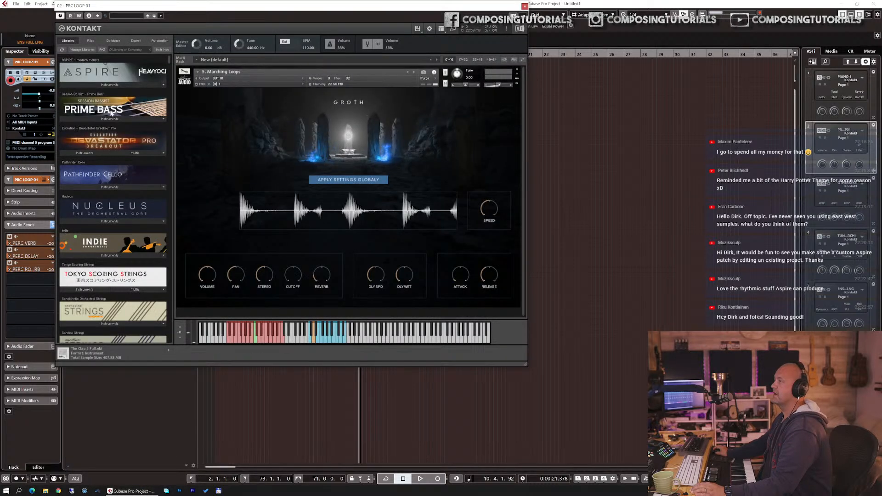
pyautogui.click(117, 50)
pyautogui.write('dam')
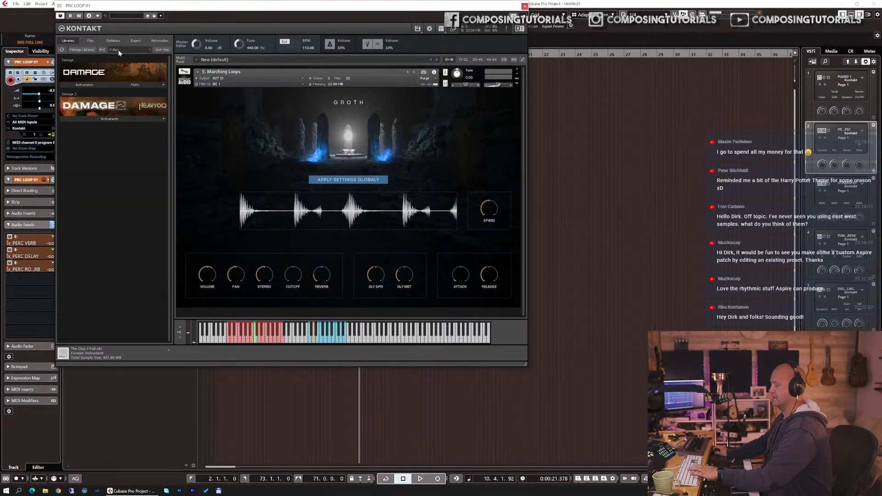
pyautogui.click(102, 118)
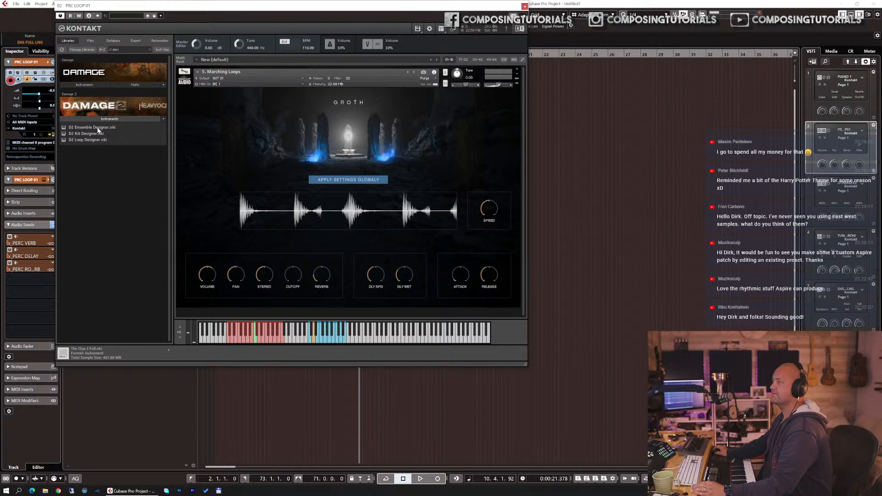
pyautogui.moveTo(83, 139); pyautogui.dragTo(242, 165)
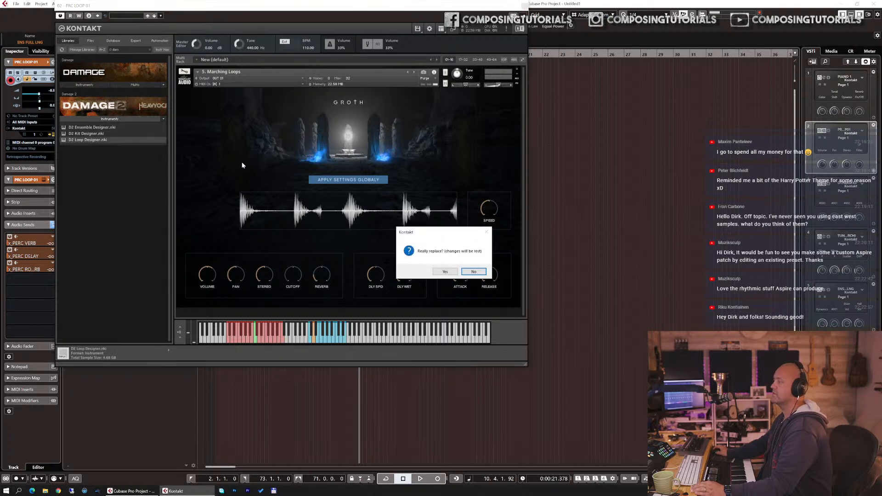
pyautogui.click(442, 272)
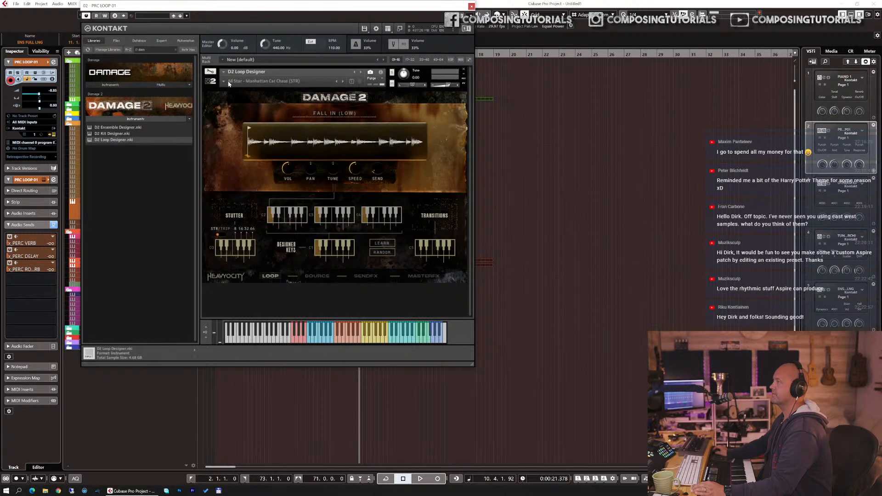
# Step: Choose the Straight snapshot Organic Cinematic - Low Loops (STR) in D2 Loop Designer
pyautogui.click(223, 82)
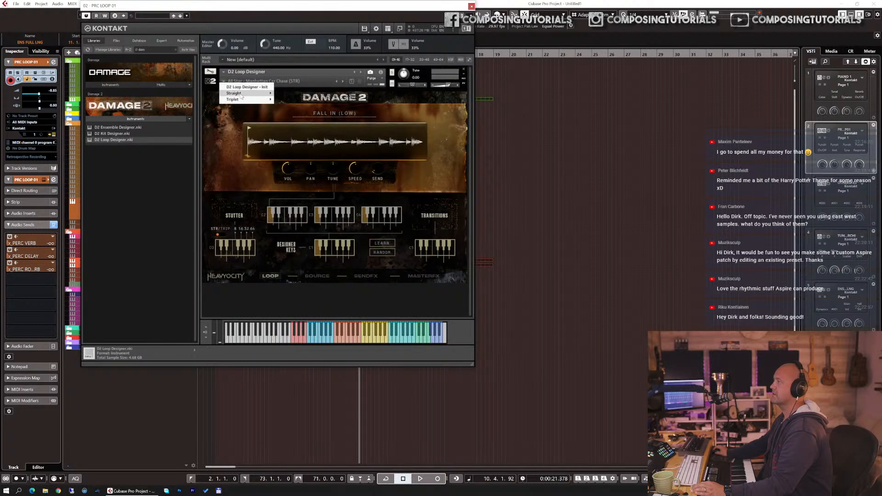
pyautogui.moveTo(242, 95)
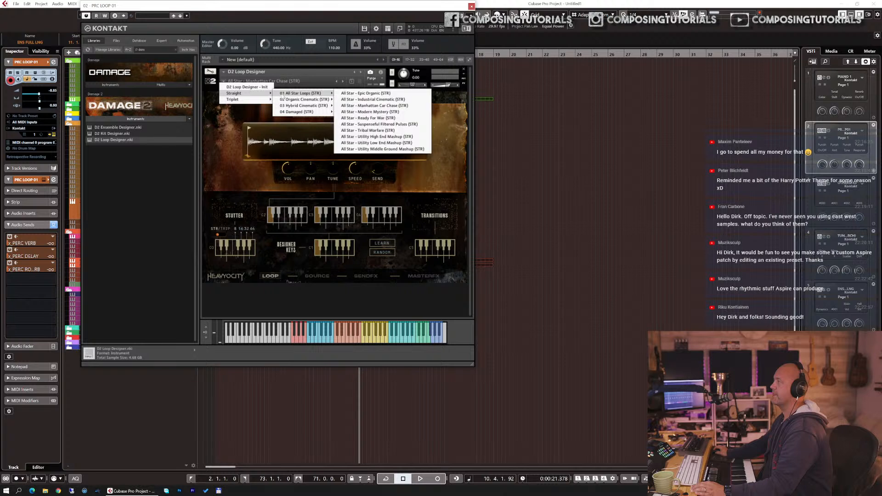
pyautogui.moveTo(304, 100)
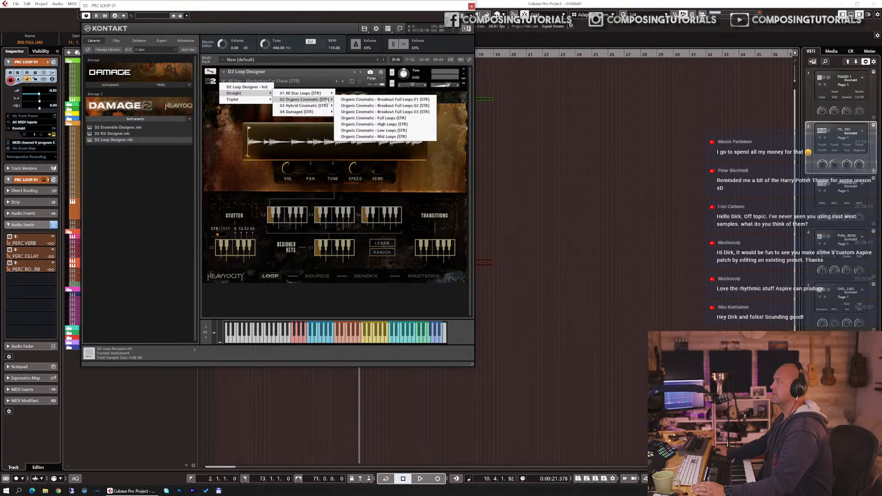
pyautogui.click(385, 130)
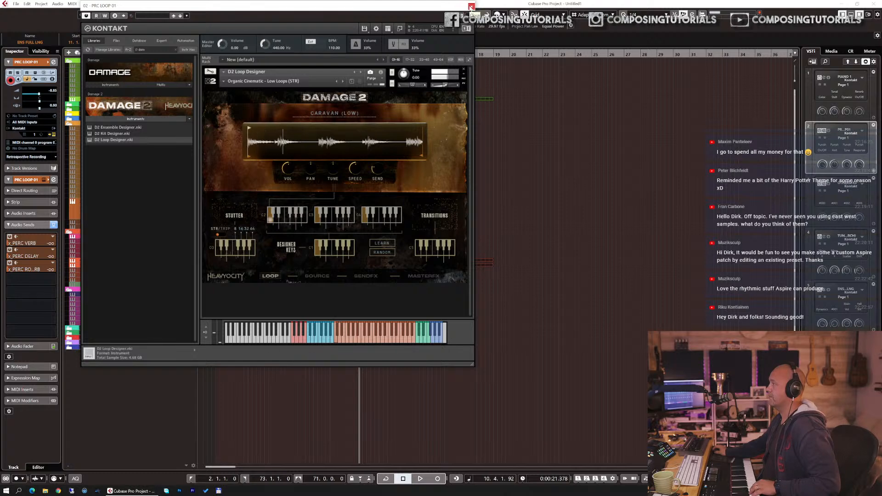
# Step: Close the instrument window and record a held-note part on PRC LOOP 01 starting at bar 10
pyautogui.click(470, 7)
pyautogui.click(344, 54)
pyautogui.press('KP_Multiply')
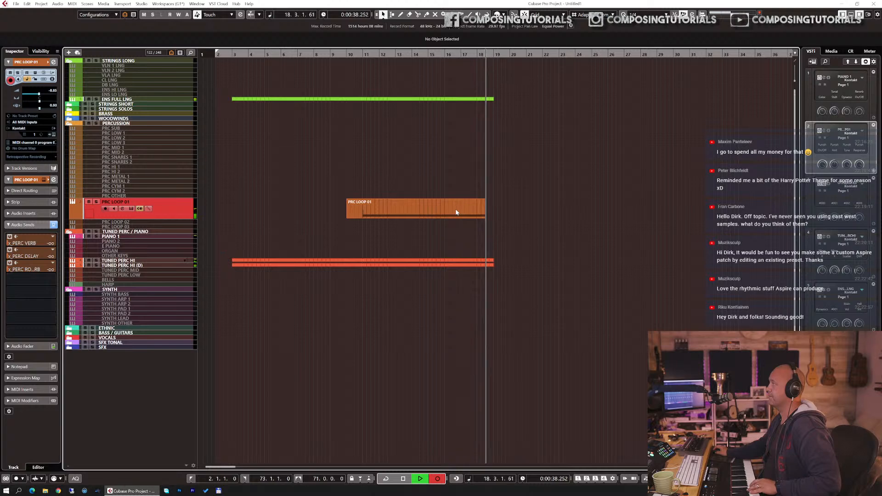
pyautogui.press('space')
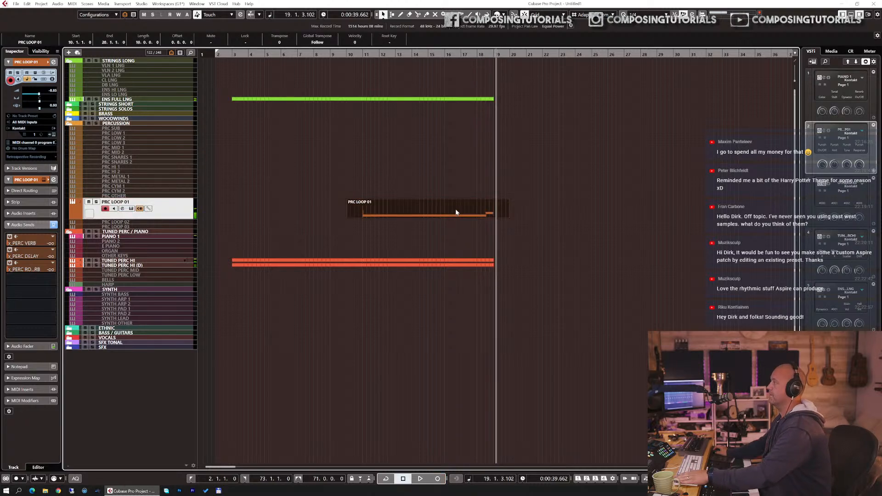
# Step: Open the recorded PRC LOOP 01 part in the editor to inspect its note, then close it
pyautogui.doubleClick(455, 212)
pyautogui.press('Return')
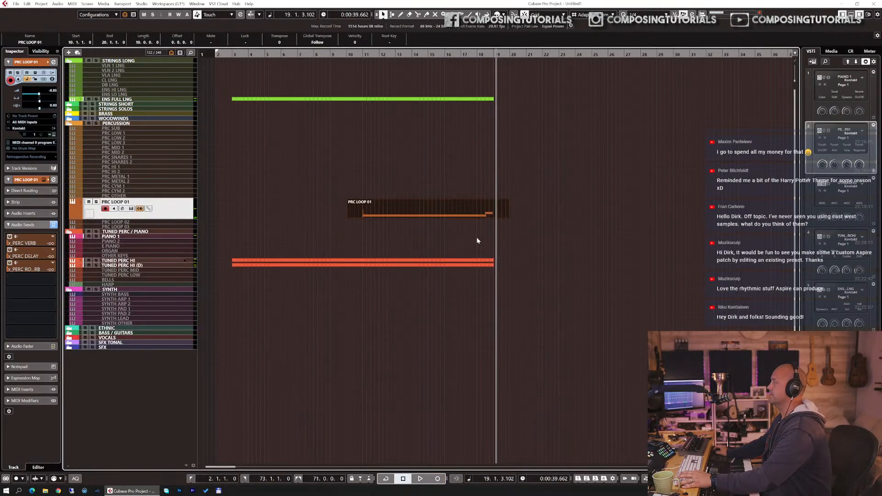
pyautogui.press('Return')
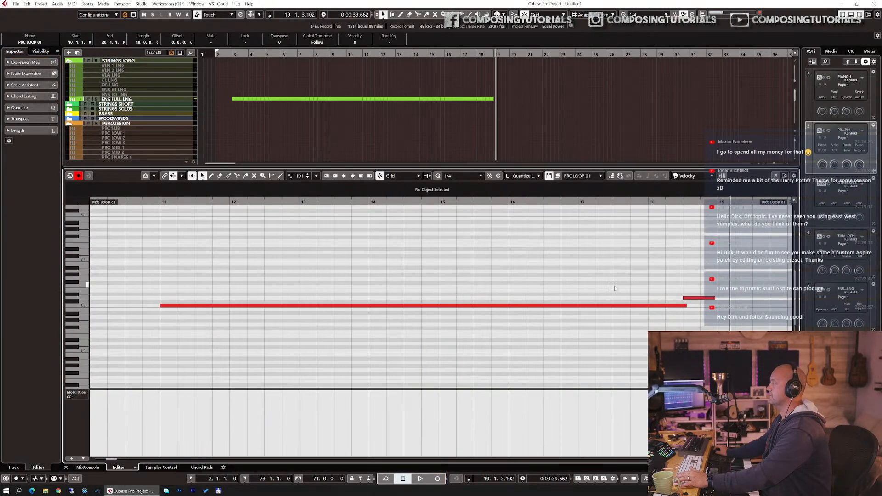
pyautogui.click(685, 306)
pyautogui.press('Return')
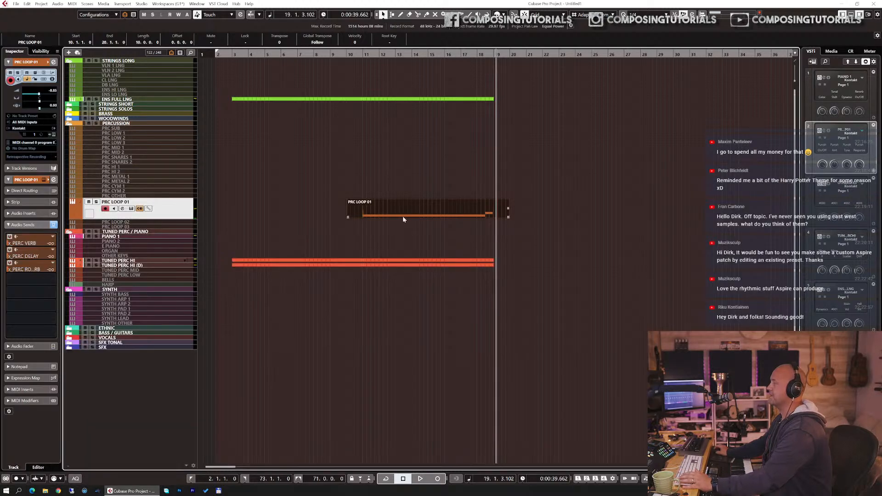
# Step: Delete the PRC LOOP 01 part's portion before bar 11 and shorten its end to bar 19
pyautogui.keyDown('alt'); pyautogui.click(366, 210); pyautogui.keyUp('alt')
pyautogui.click(355, 211)
pyautogui.press('Delete')
pyautogui.click(460, 214)
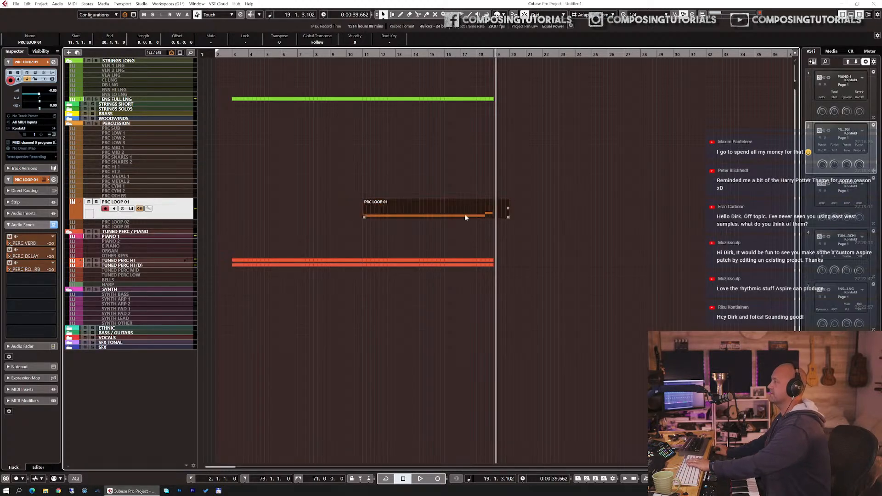
pyautogui.moveTo(492, 217); pyautogui.dragTo(496, 210)
pyautogui.click(337, 211)
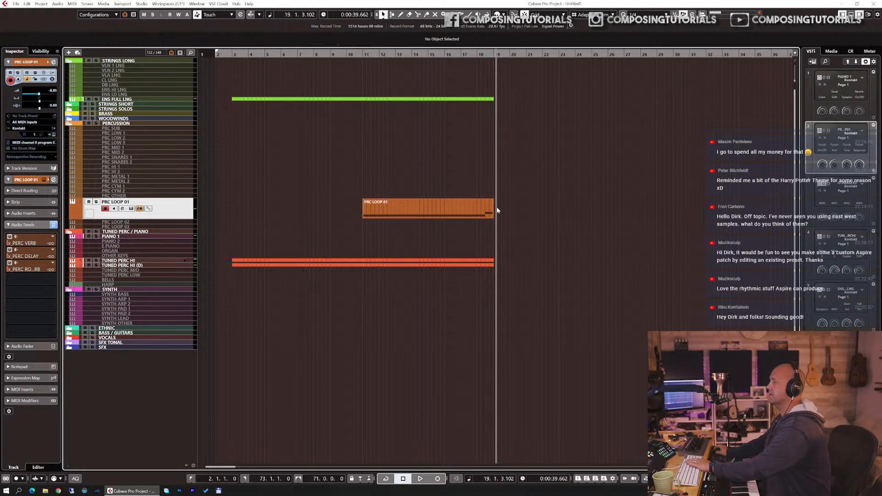
# Step: Play the arrangement back from bar 10
pyautogui.click(349, 55)
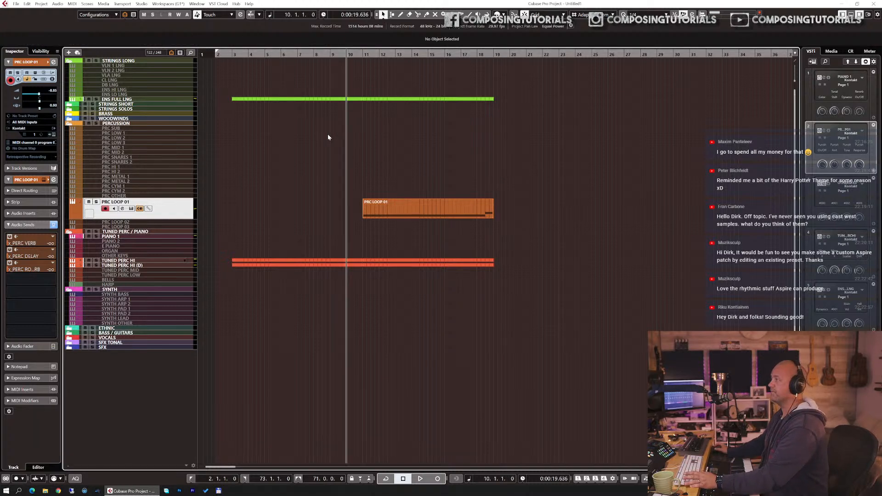
pyautogui.press('space')
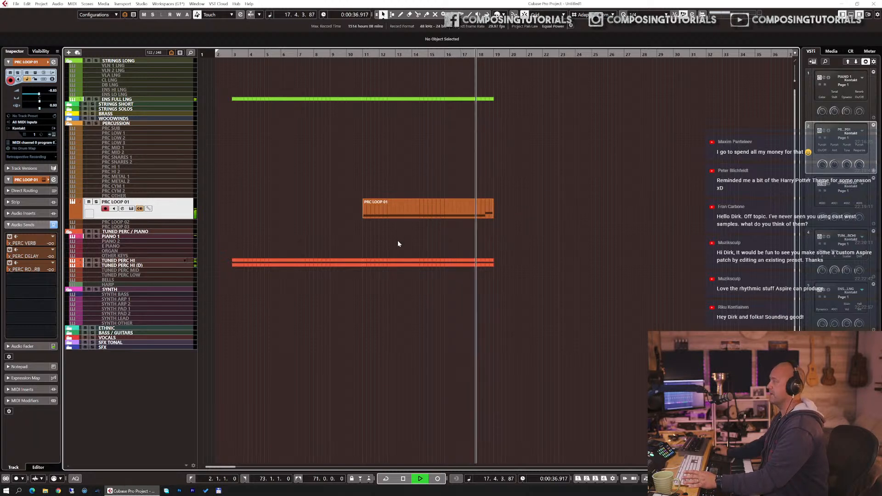
pyautogui.press('space')
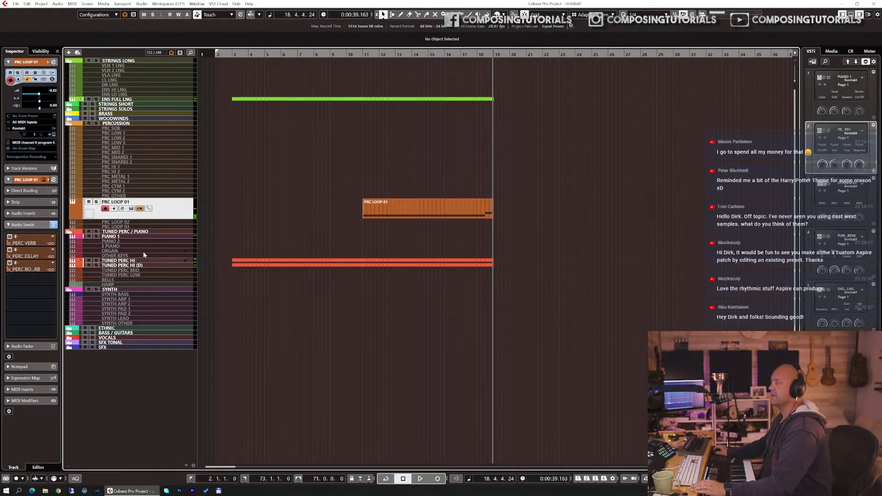
# Step: Duplicate the TUNED PERC HI track and open its Kontakt instrument
pyautogui.click(136, 261)
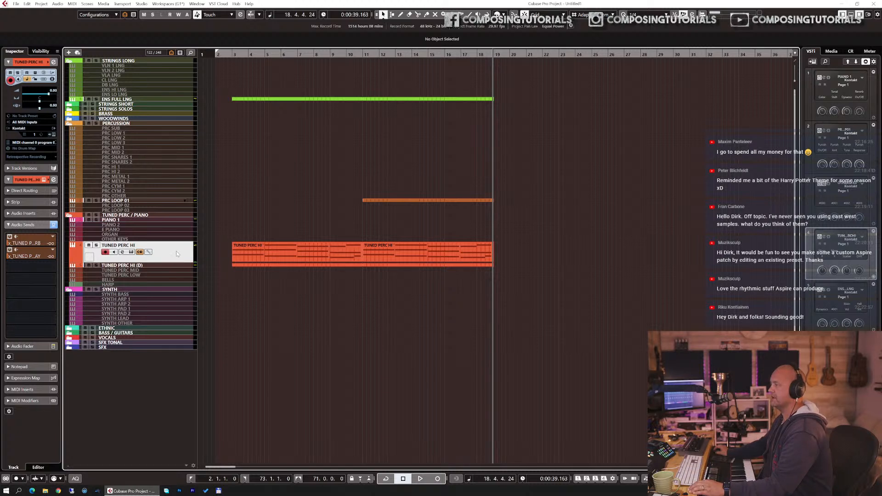
pyautogui.hotkey('ctrl', 'shift', 'd')
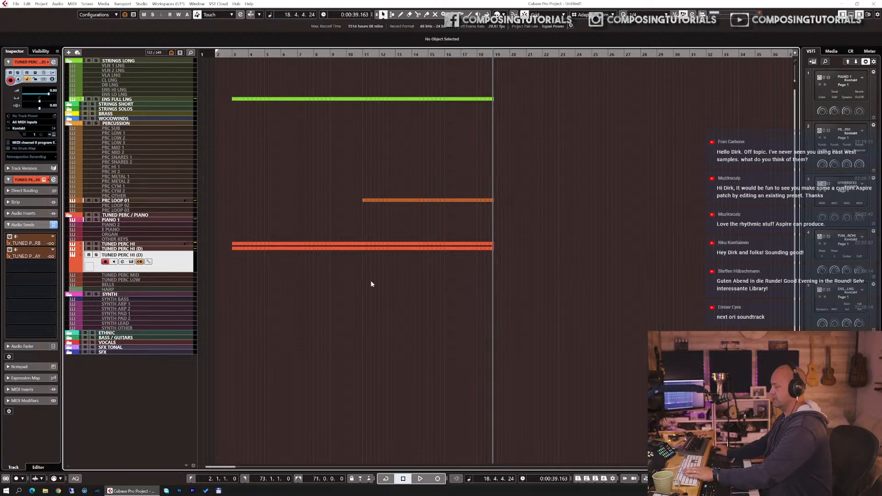
pyautogui.press('e')
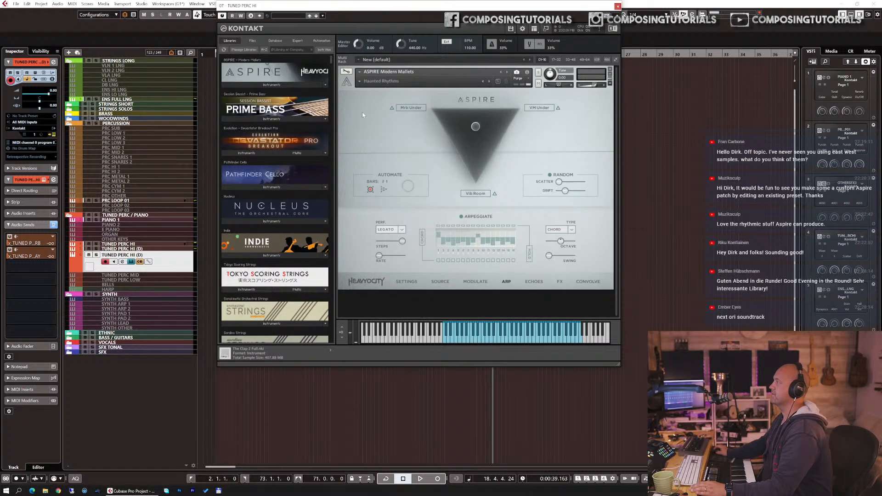
# Step: Load the Core Mallets snapshot Basic Marimba in ASPIRE Modern Mallets
pyautogui.click(361, 81)
pyautogui.moveTo(363, 87)
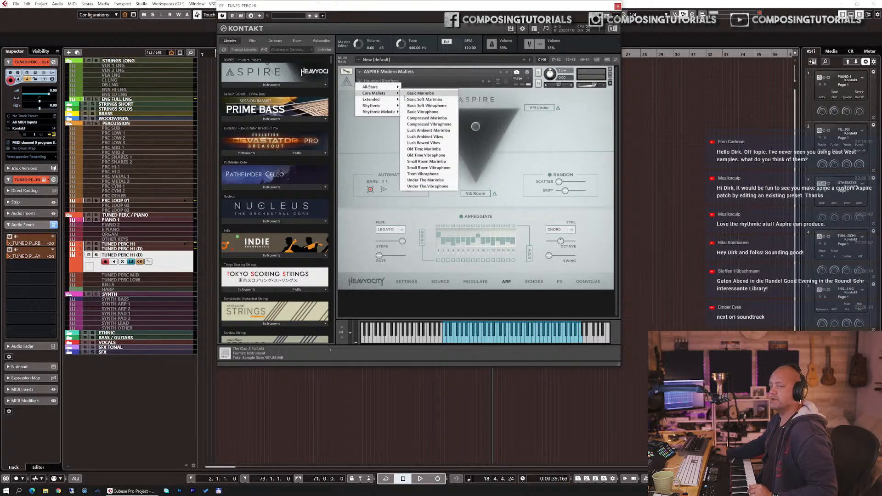
pyautogui.click(406, 93)
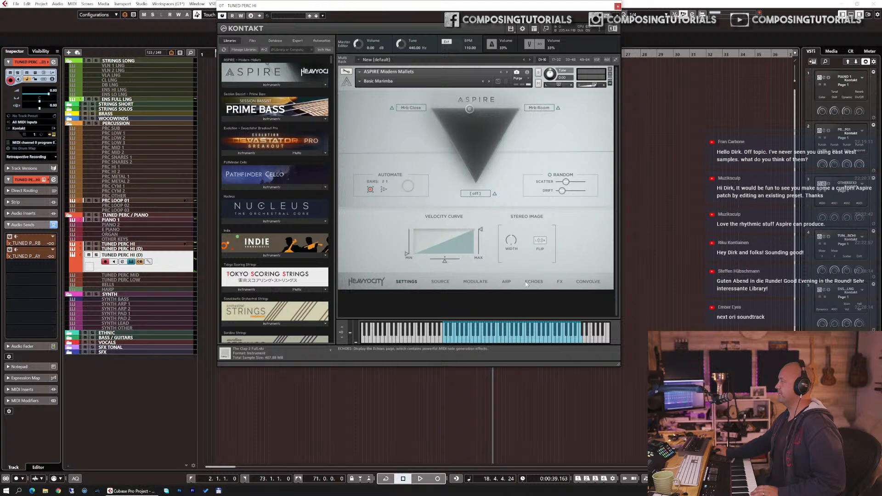
# Step: Open the FX page and sweep the source mixer between Mrb Close and Mrb Room, returning it near the top
pyautogui.click(560, 281)
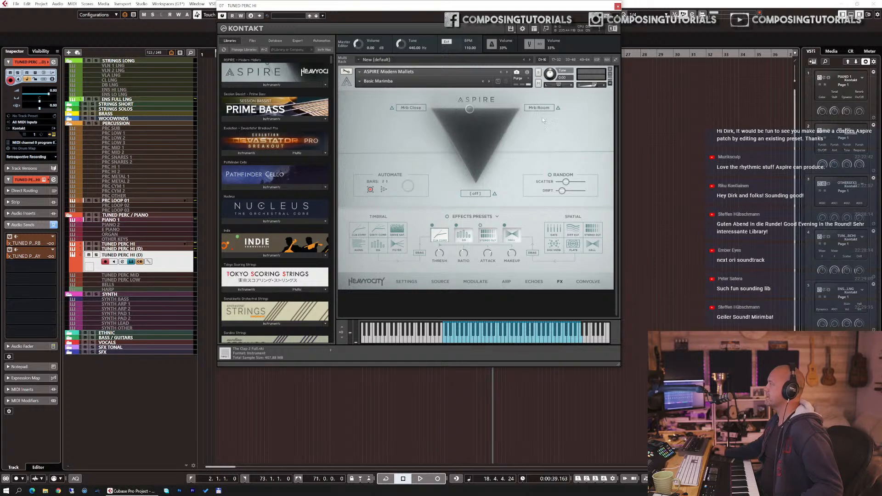
pyautogui.moveTo(469, 110)
pyautogui.mouseDown()
pyautogui.moveTo(456, 112)
pyautogui.moveTo(476, 120)
pyautogui.moveTo(473, 133)
pyautogui.moveTo(432, 109)
pyautogui.mouseUp()
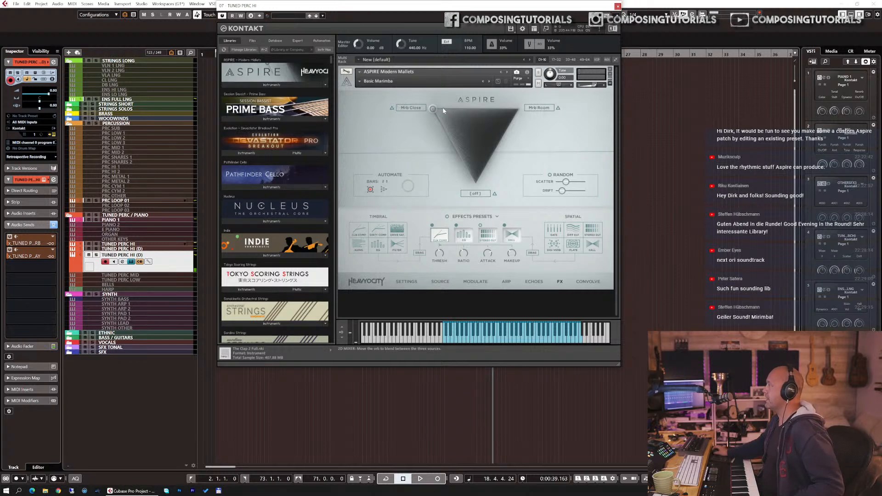
pyautogui.moveTo(433, 109); pyautogui.dragTo(518, 108)
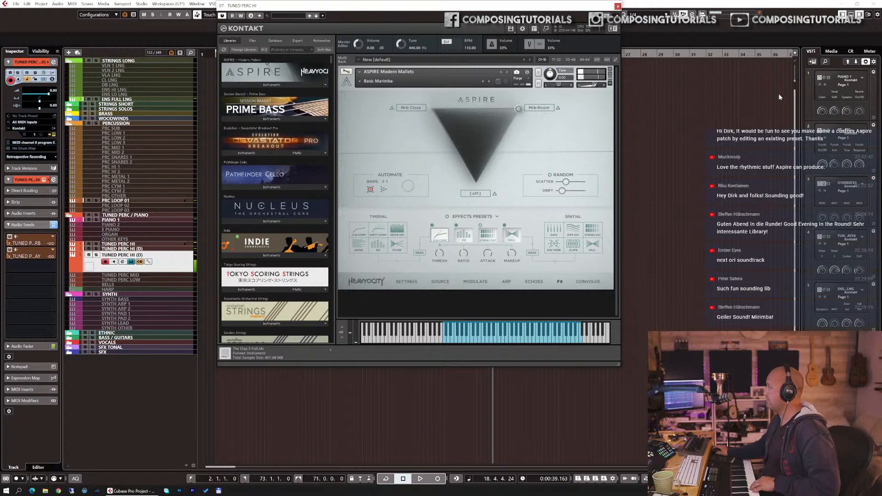
pyautogui.moveTo(517, 111); pyautogui.dragTo(462, 84)
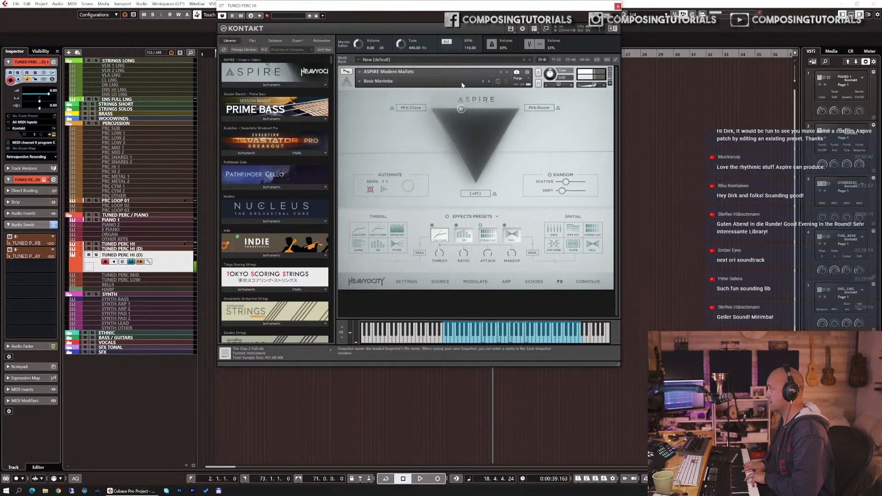
# Step: Switch to the Core Mallets snapshot Basic Soft Marimba
pyautogui.click(372, 80)
pyautogui.moveTo(377, 95)
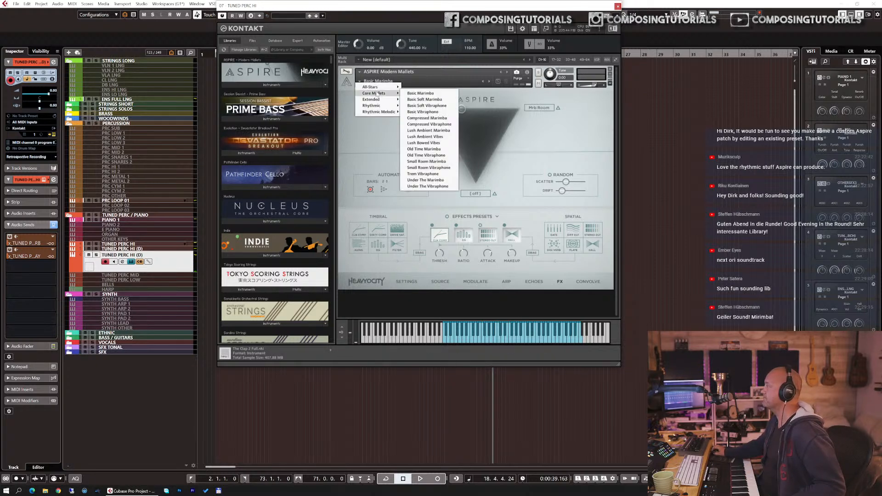
pyautogui.click(418, 99)
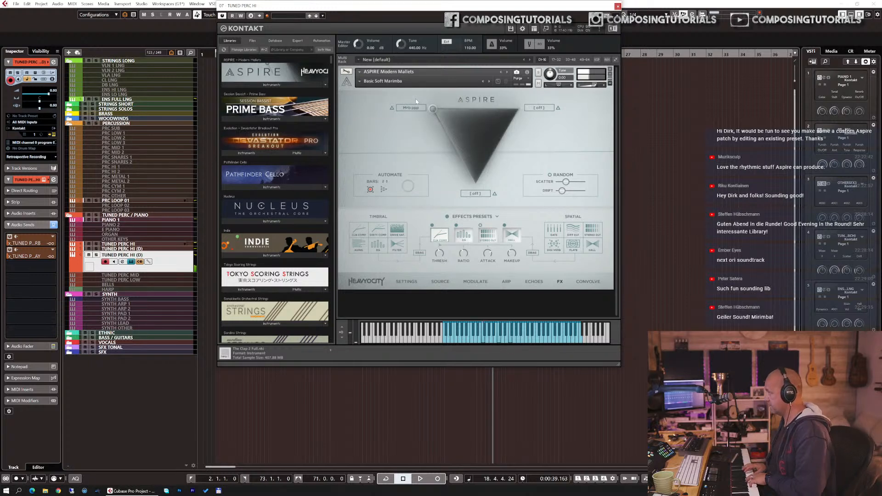
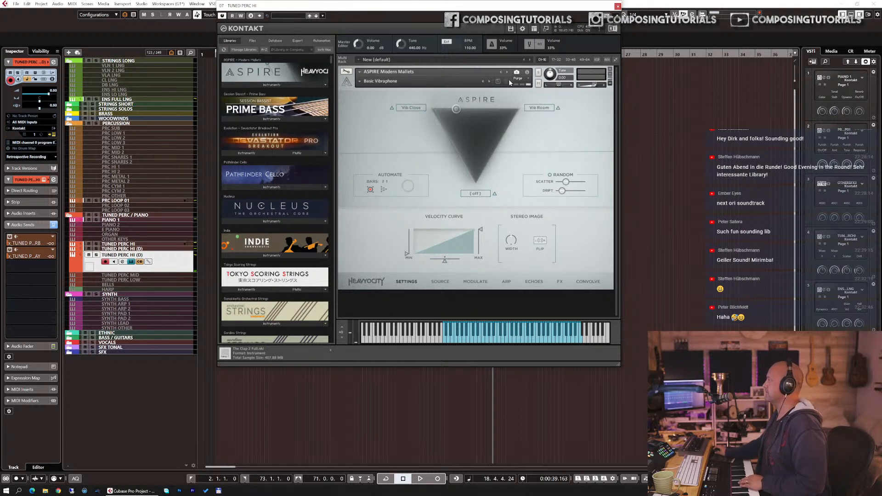
# Step: Step to the next snapshot, then load the Core Mallets snapshot Lush Ambient Marimba
pyautogui.click(489, 81)
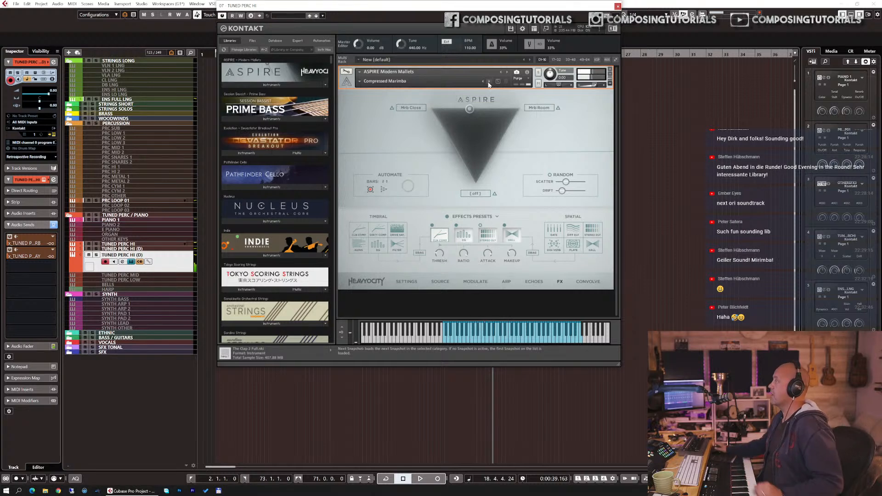
pyautogui.click(359, 83)
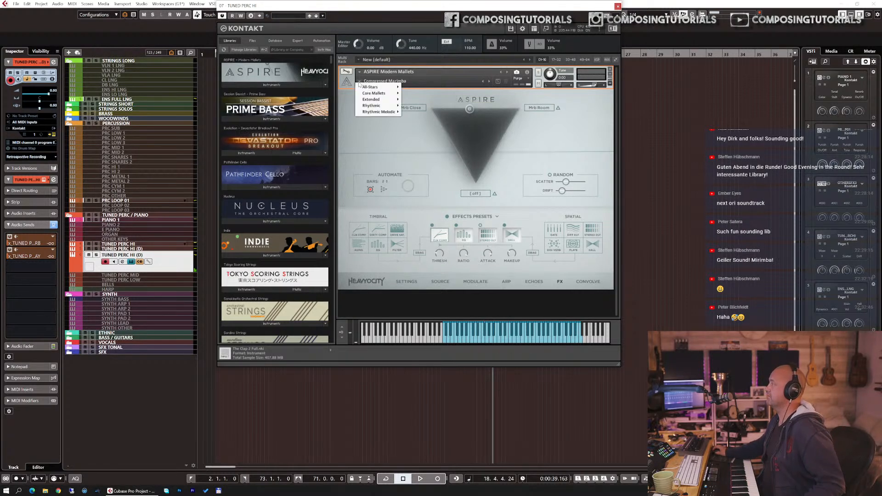
pyautogui.moveTo(381, 95)
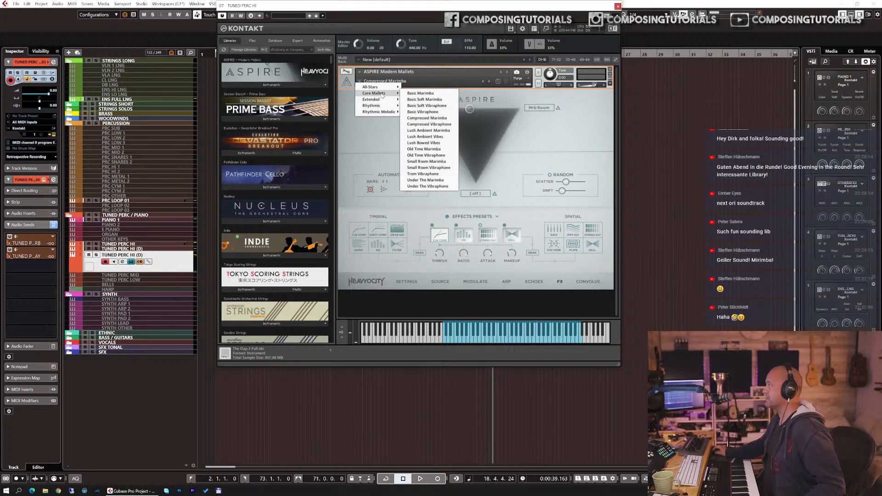
pyautogui.click(427, 131)
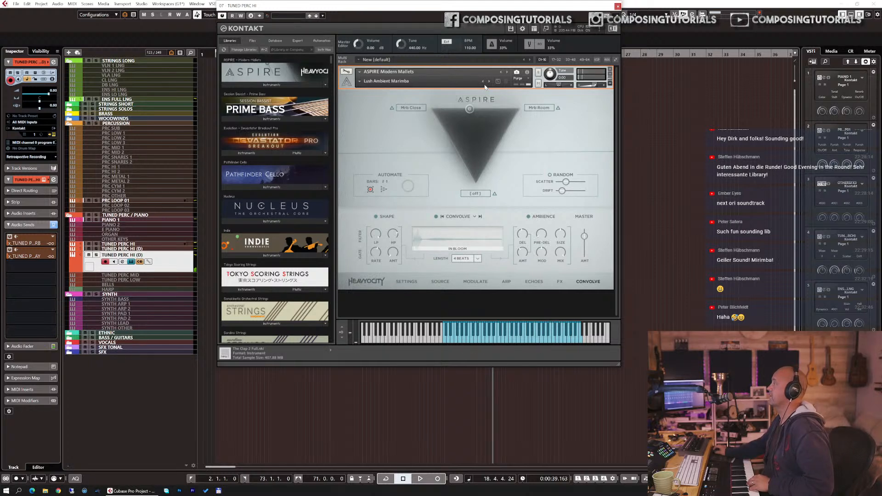
# Step: Load the Core Mallets snapshot Old Time Marimba
pyautogui.click(360, 81)
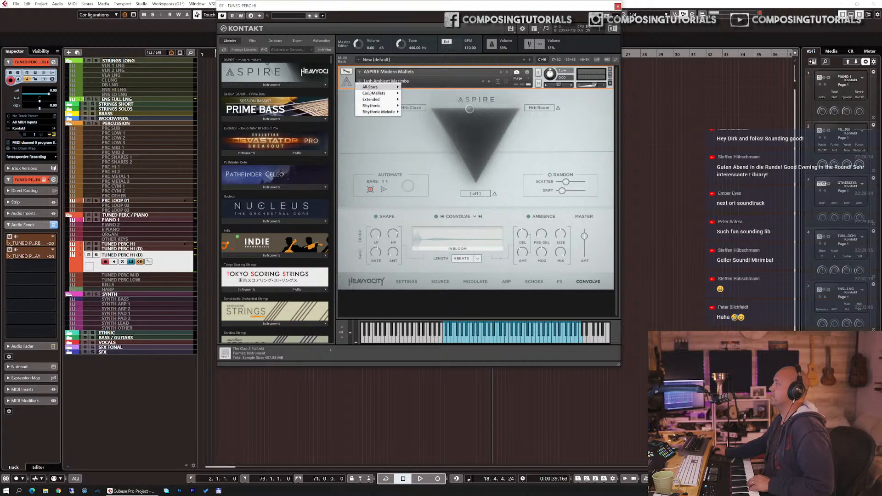
pyautogui.moveTo(372, 94)
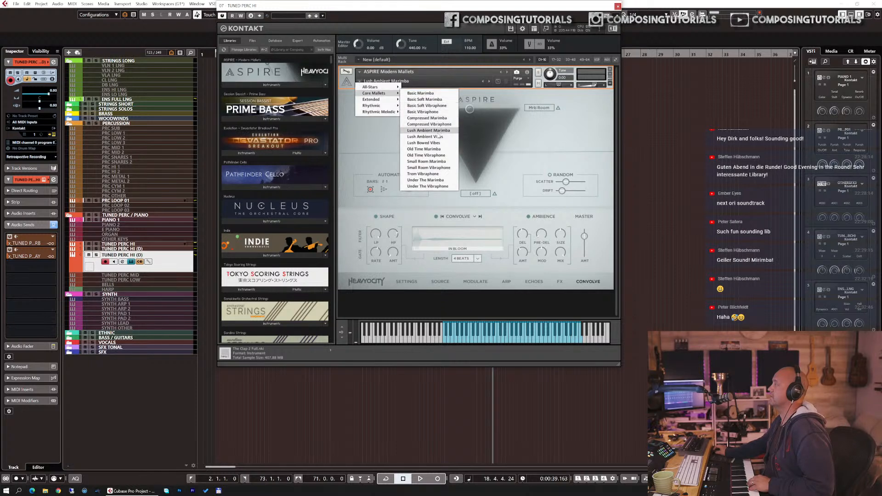
pyautogui.click(437, 150)
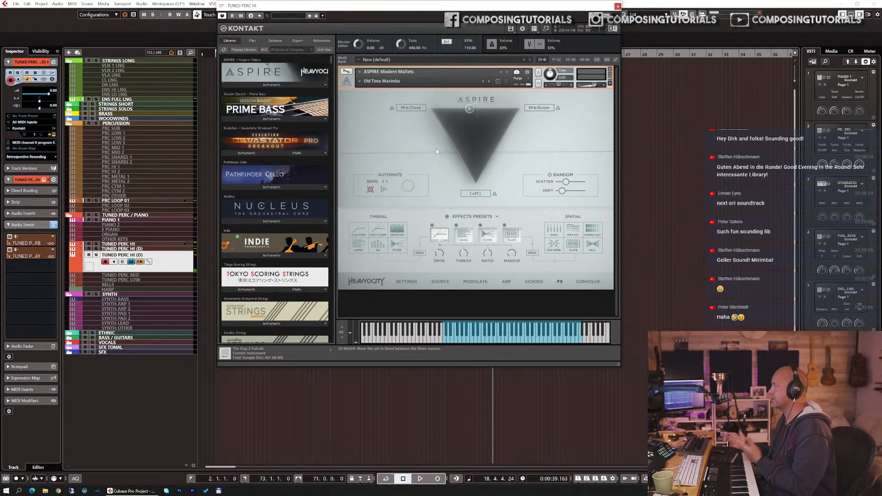
# Step: Load the Core Mallets snapshot Small Room Marimba
pyautogui.click(362, 80)
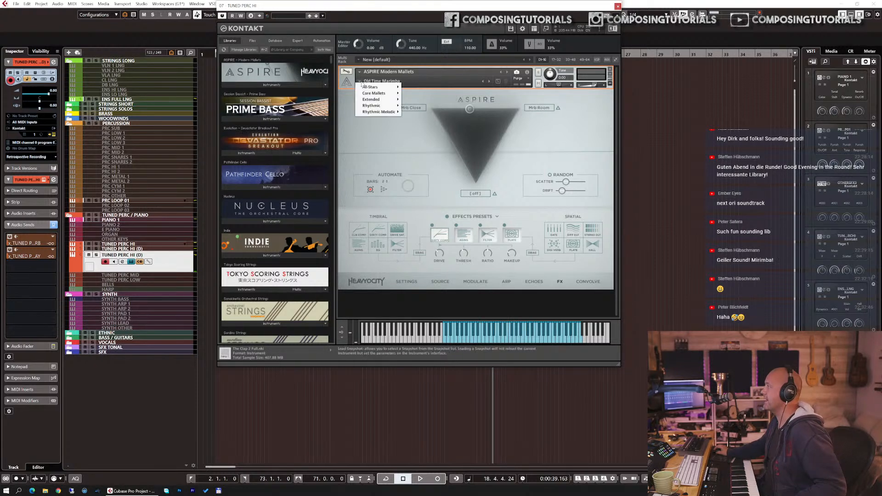
pyautogui.moveTo(388, 95)
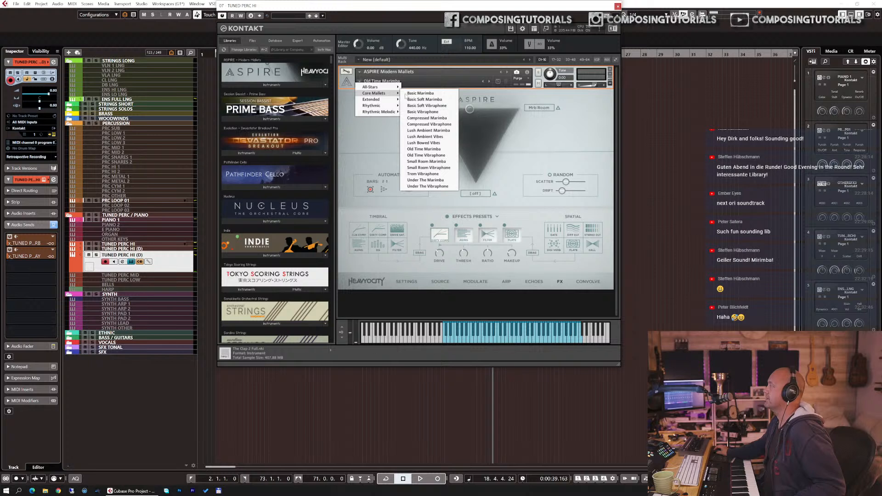
pyautogui.click(444, 161)
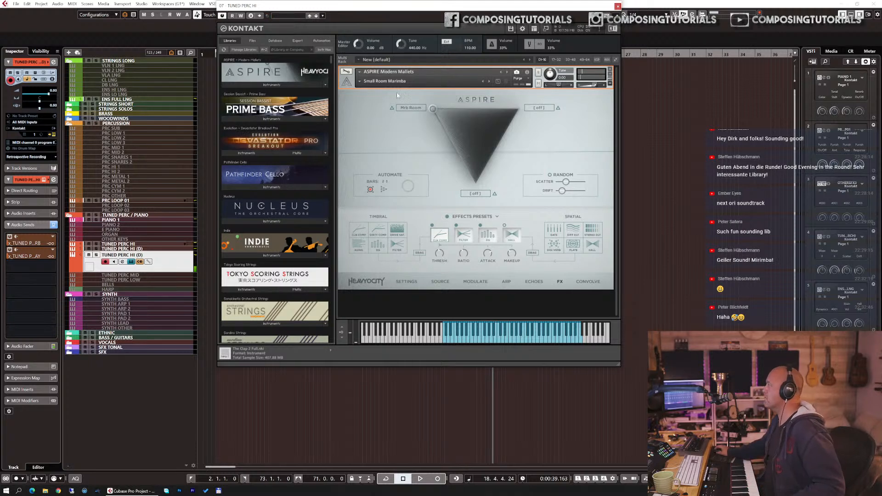
# Step: Load the Core Mallets snapshot Under The Marimba
pyautogui.click(364, 84)
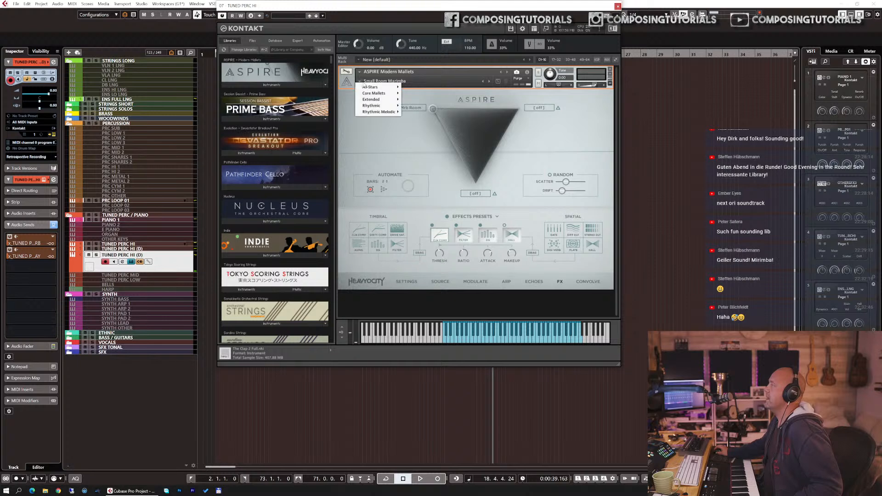
pyautogui.moveTo(377, 93)
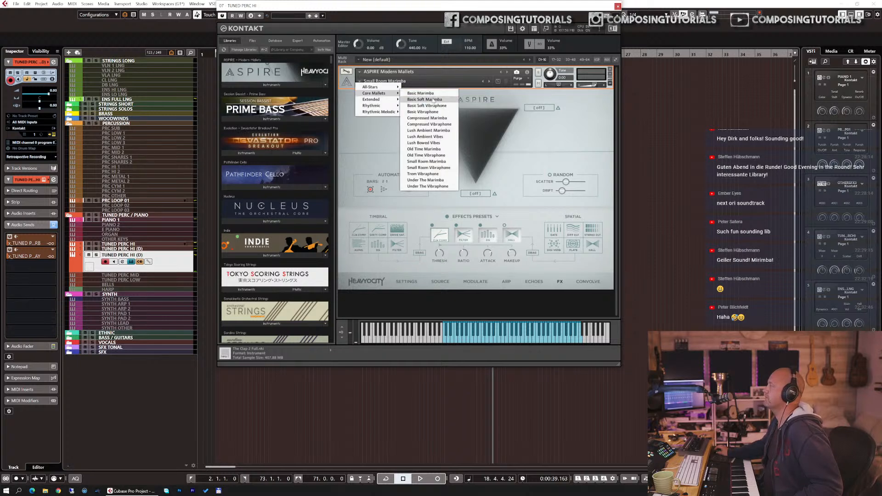
pyautogui.click(425, 180)
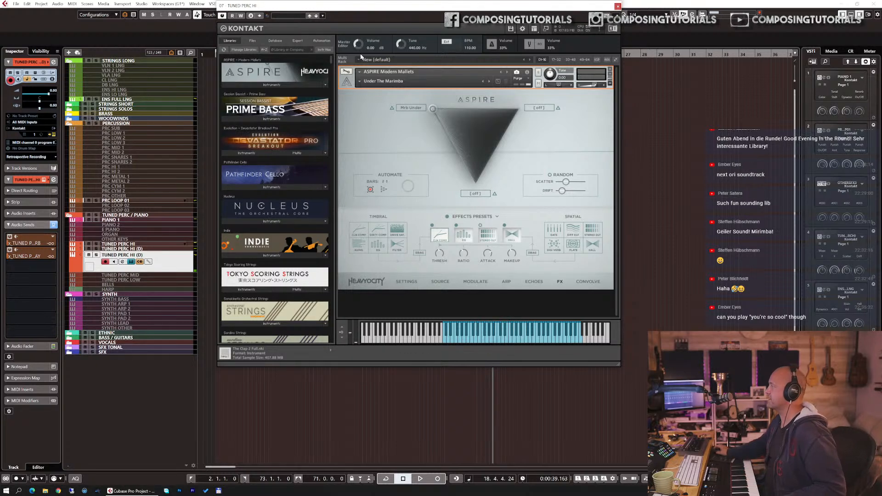
# Step: Load the Extended snapshot Approaching Echo Chimes
pyautogui.click(360, 82)
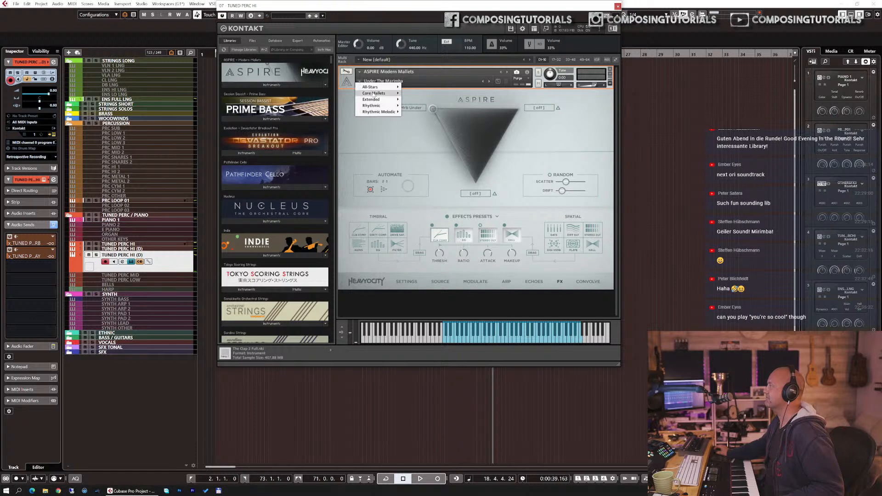
pyautogui.moveTo(381, 101)
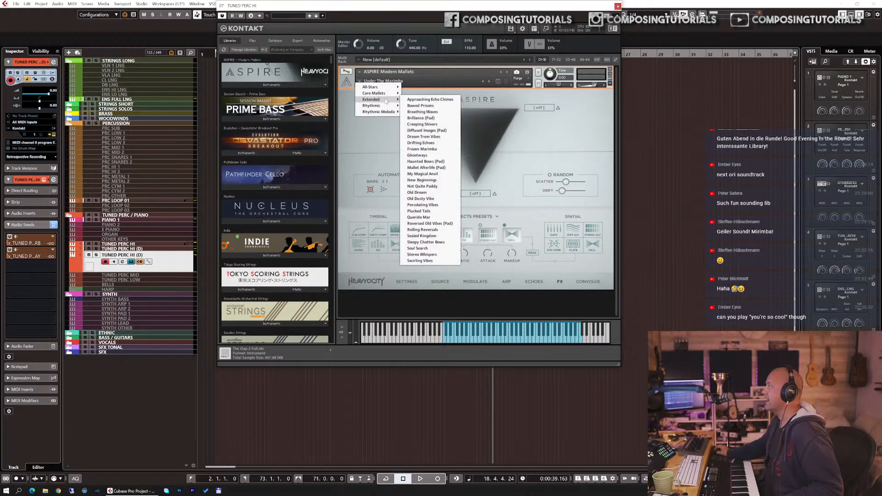
pyautogui.click(408, 100)
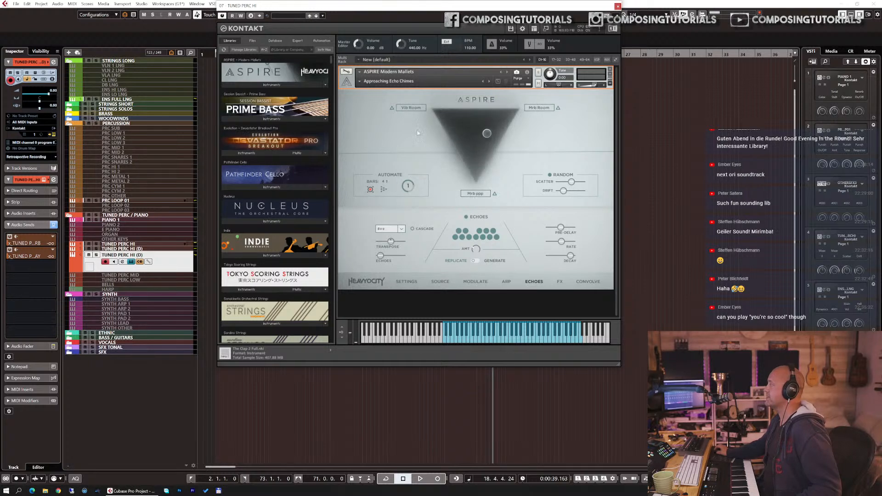
# Step: Open the Vib Room source's settings and its source page, then close the popup
pyautogui.click(413, 108)
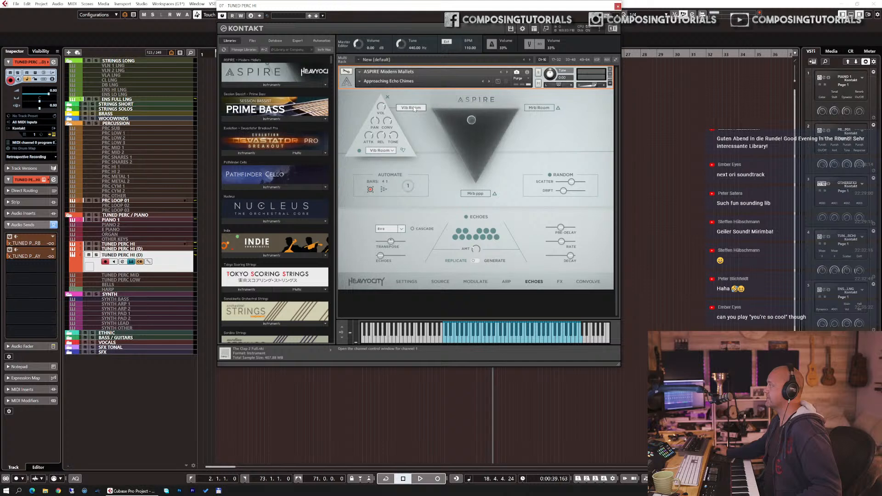
pyautogui.click(394, 150)
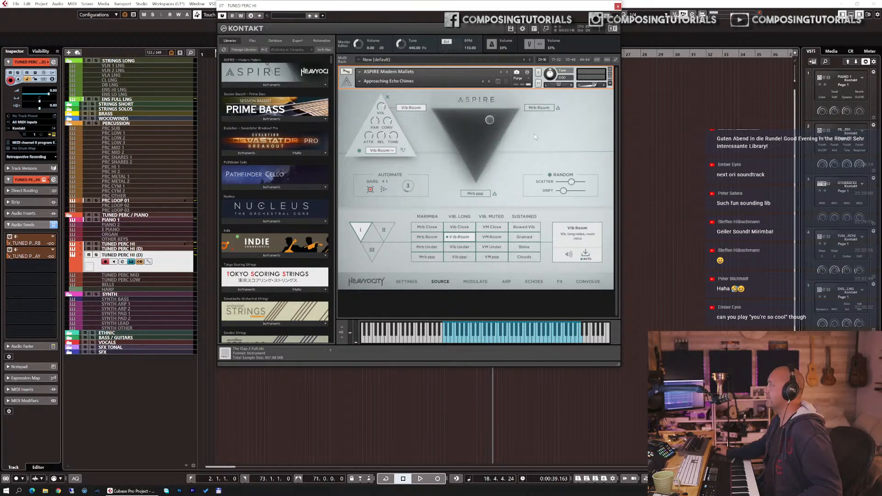
pyautogui.click(387, 98)
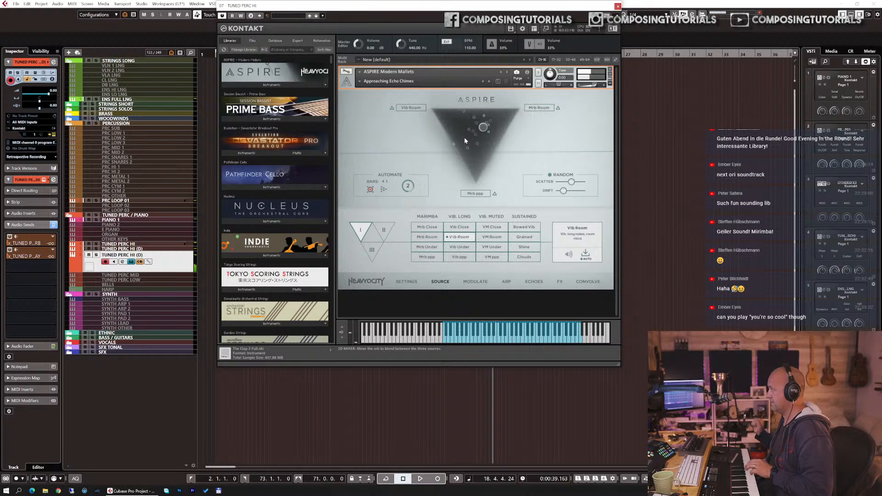
# Step: Step through the Extended snapshots one by one from Bowed Prisms to Dream Trem Vibes
pyautogui.click(489, 80)
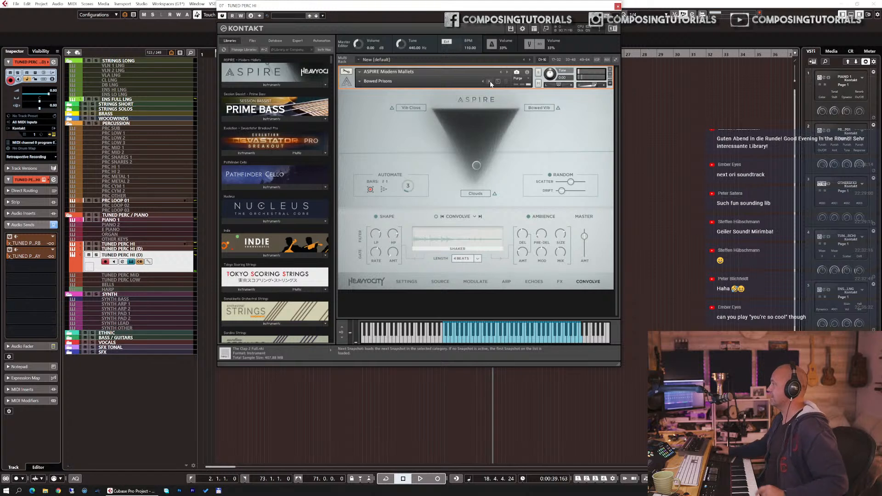
pyautogui.click(383, 190)
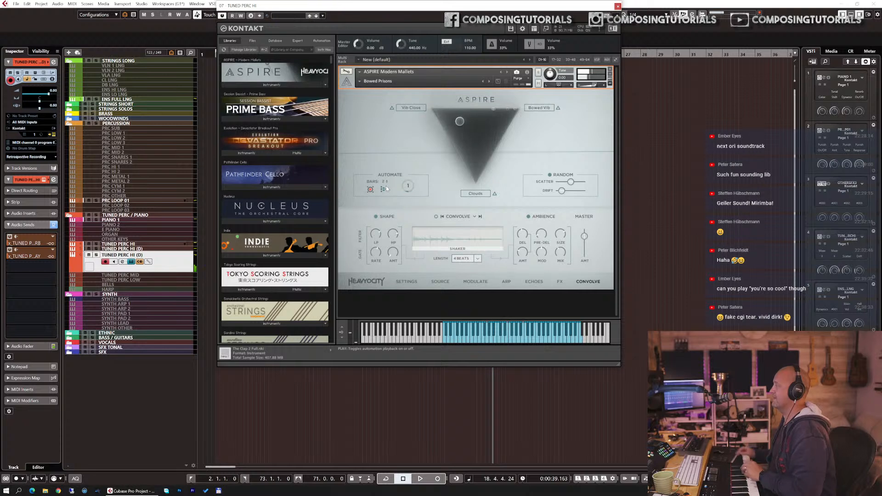
pyautogui.click(485, 82)
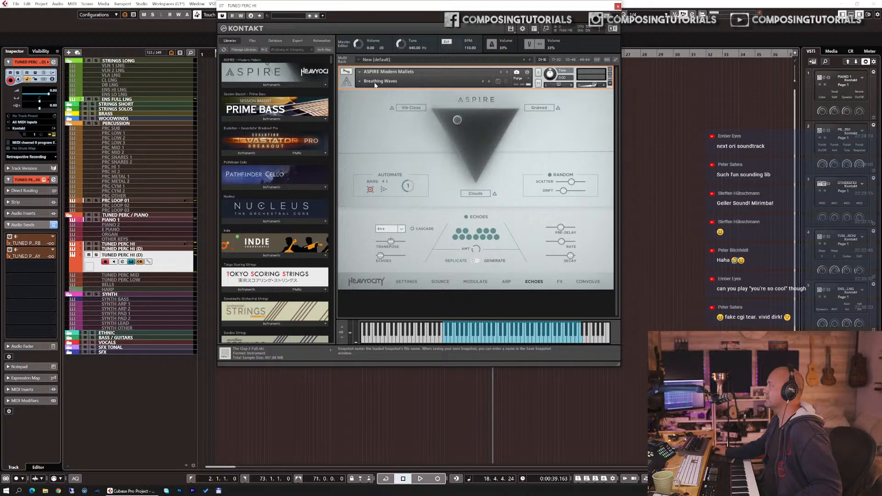
pyautogui.click(490, 82)
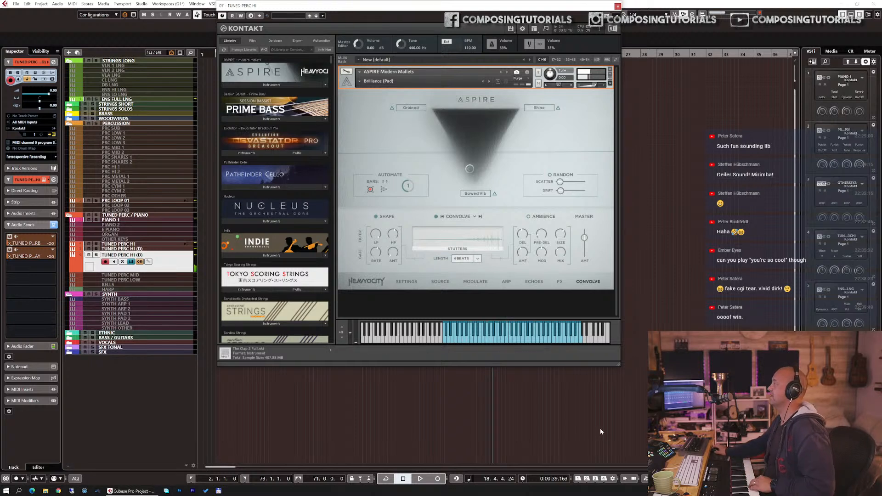
pyautogui.click(489, 82)
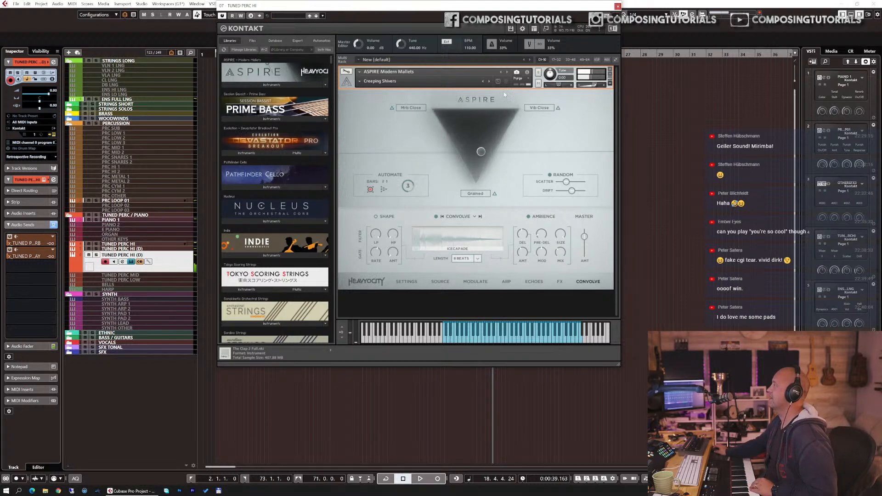
pyautogui.click(489, 81)
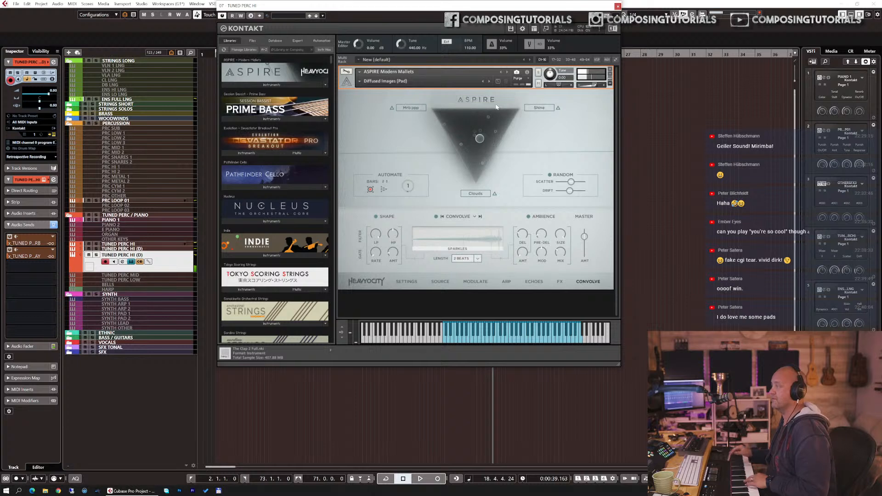
pyautogui.click(488, 81)
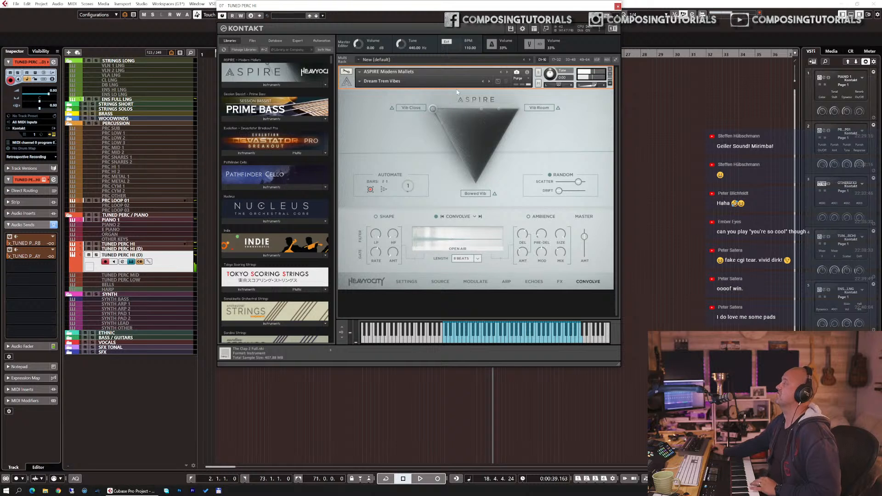
# Step: Load the Extended snapshot Old Dusty Vibe
pyautogui.click(359, 81)
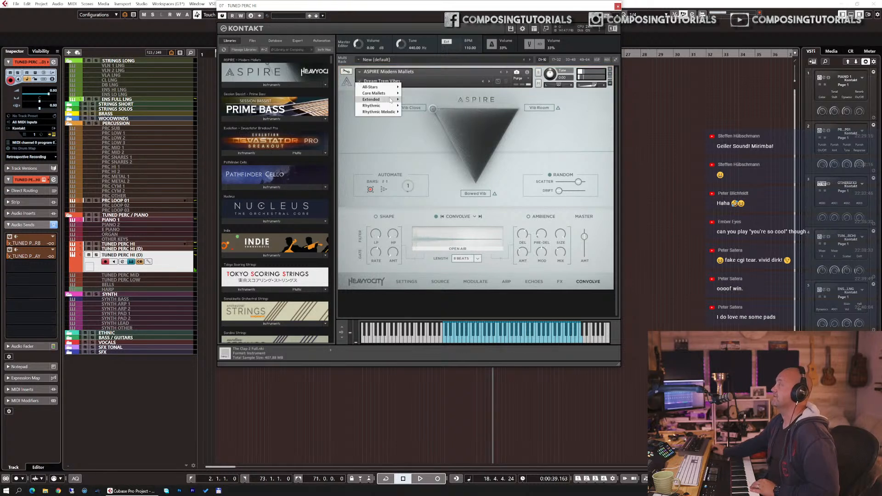
pyautogui.moveTo(391, 100)
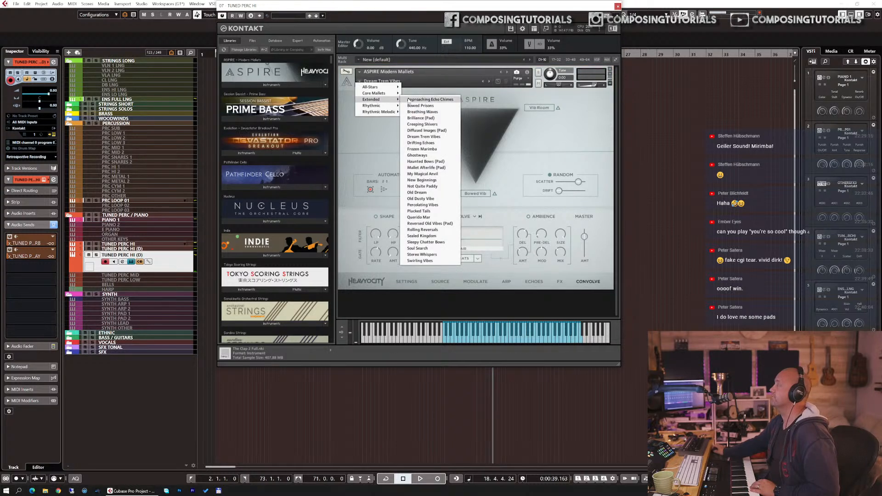
pyautogui.click(423, 200)
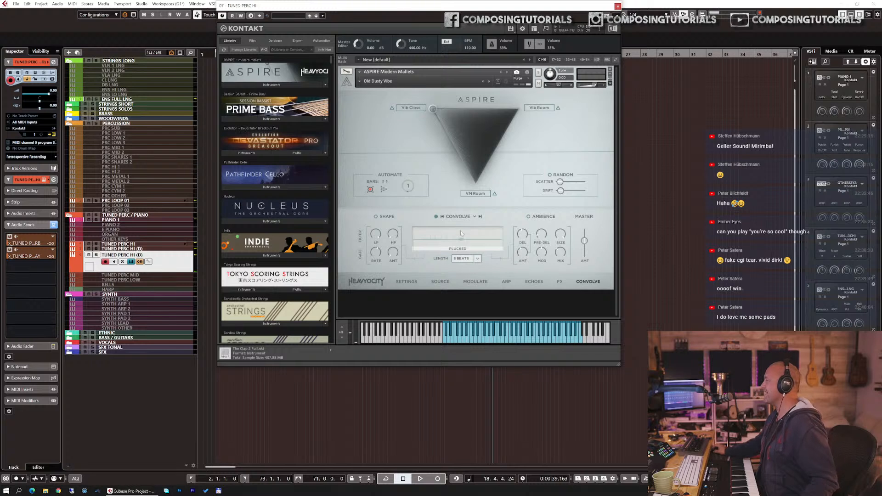
# Step: Browse the ARP, ECHOES and FX pages of the instrument
pyautogui.click(507, 282)
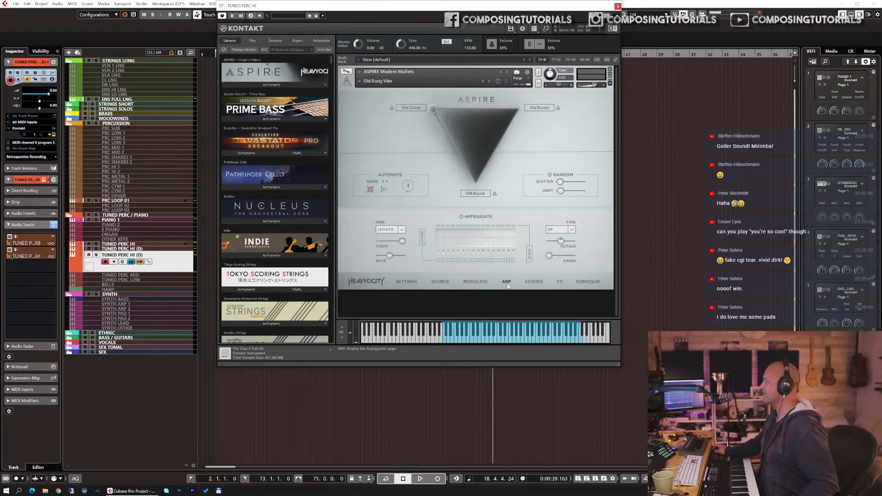
pyautogui.click(533, 282)
pyautogui.click(564, 282)
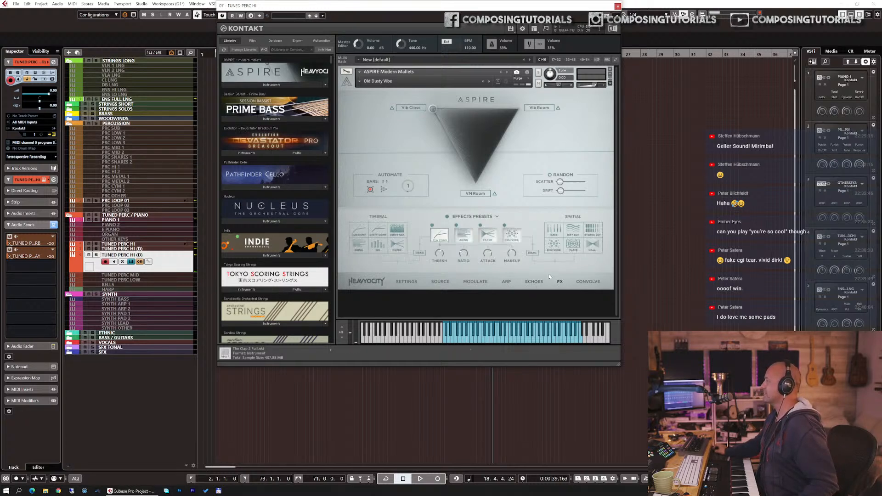
# Step: Select the tape effect in the Timbral chain and raise its Noise and Mono knobs
pyautogui.click(468, 237)
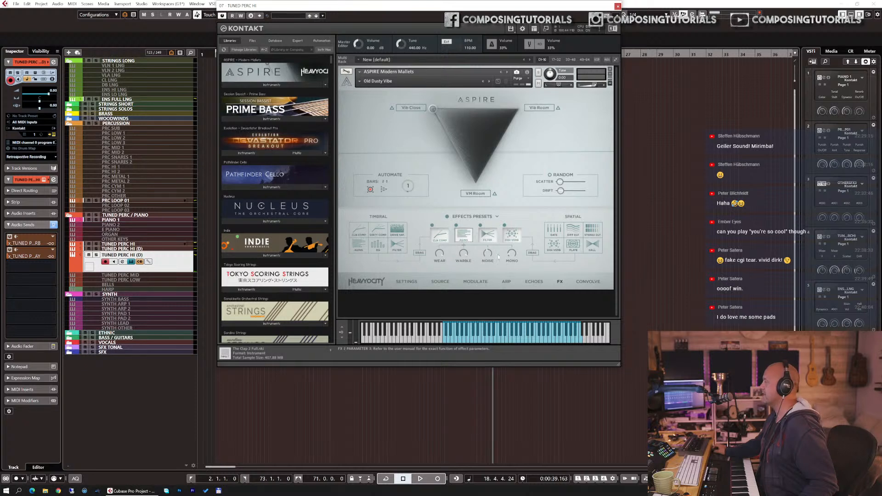
pyautogui.moveTo(490, 255); pyautogui.dragTo(494, 230)
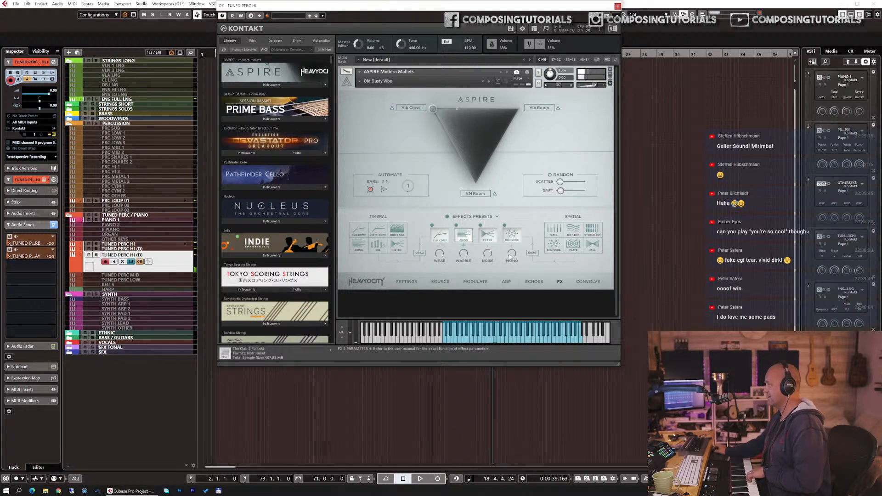
pyautogui.moveTo(512, 247); pyautogui.dragTo(517, 210)
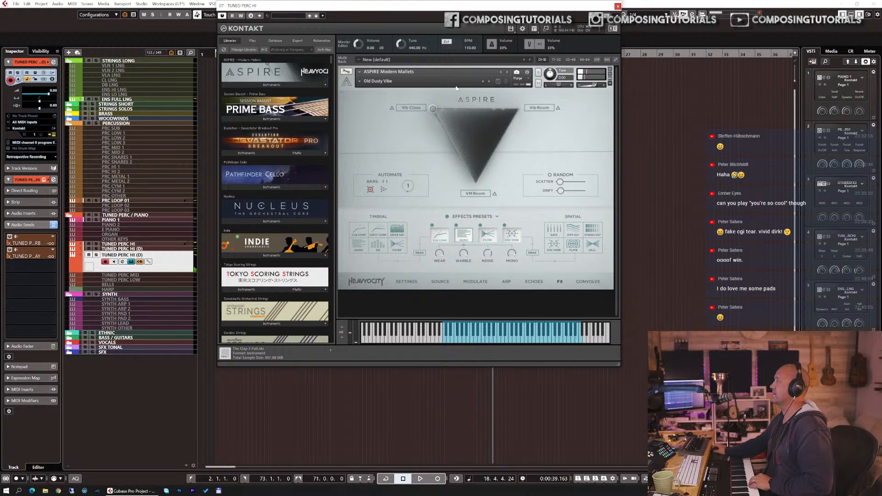
# Step: Step to the next snapshot, Percolating Vibes
pyautogui.click(488, 81)
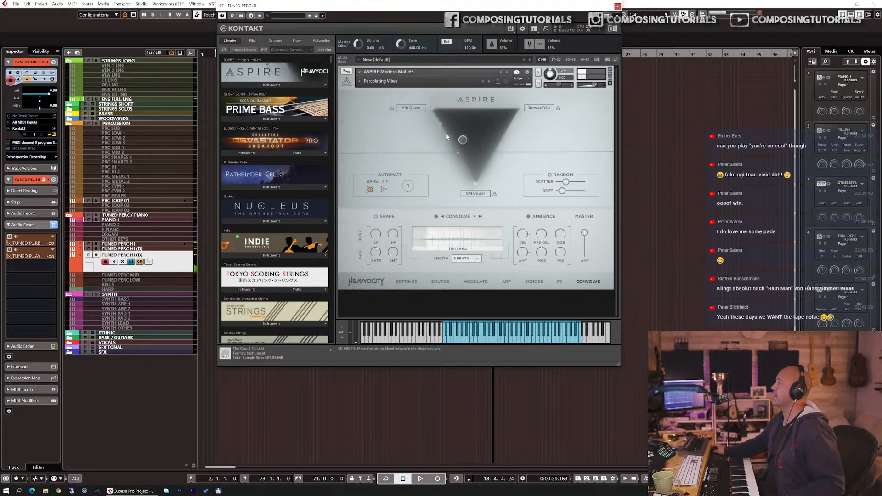
# Step: Load the Rhythmic snapshot Bell Vibes
pyautogui.click(360, 82)
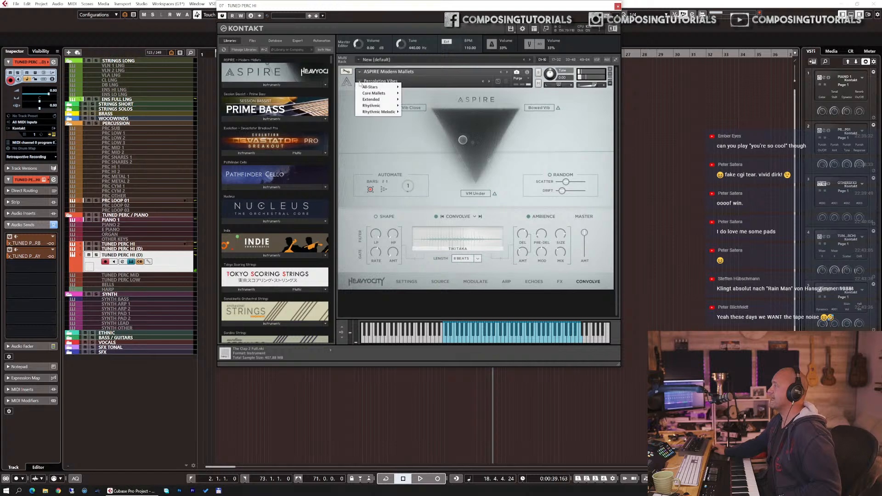
pyautogui.moveTo(391, 106)
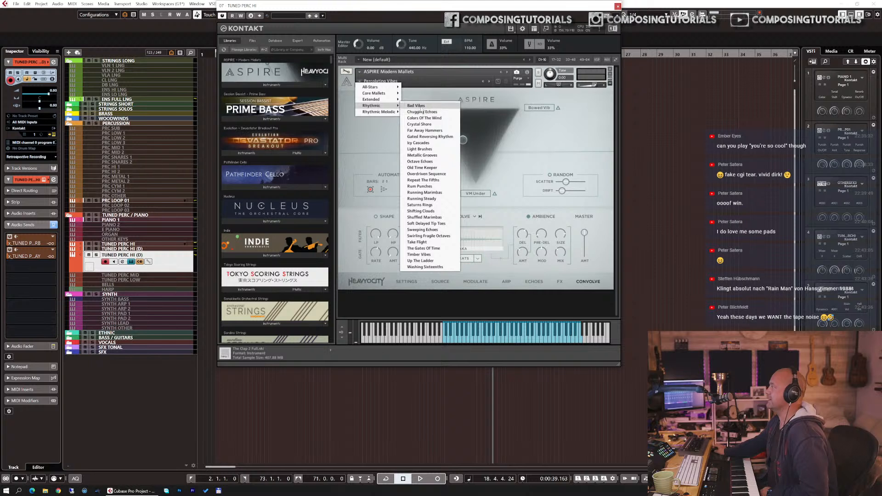
pyautogui.click(417, 106)
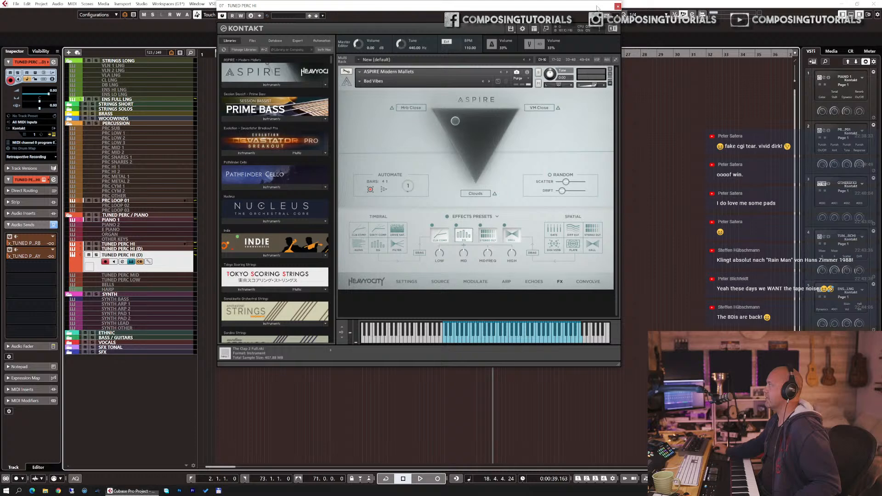
# Step: Step to the next snapshot, Chugging Echoes, and drag its source blend point toward the triangle's centre
pyautogui.moveTo(597, 7); pyautogui.dragTo(573, 16)
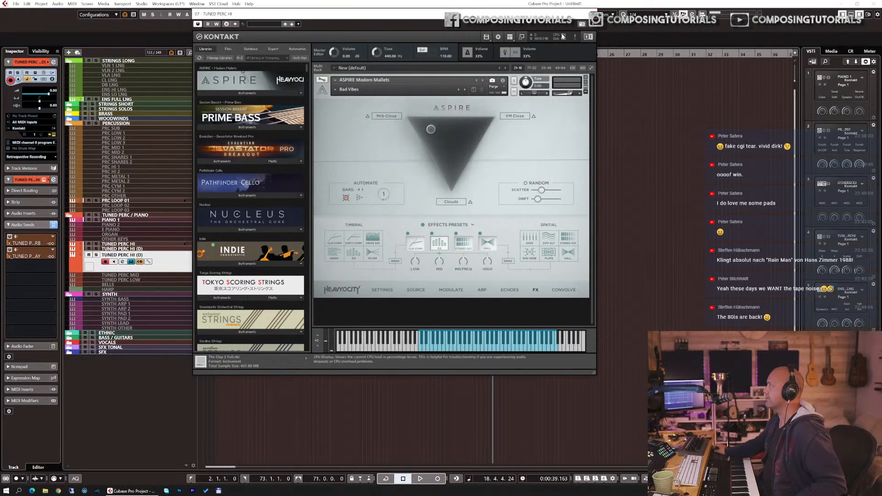
pyautogui.click(465, 90)
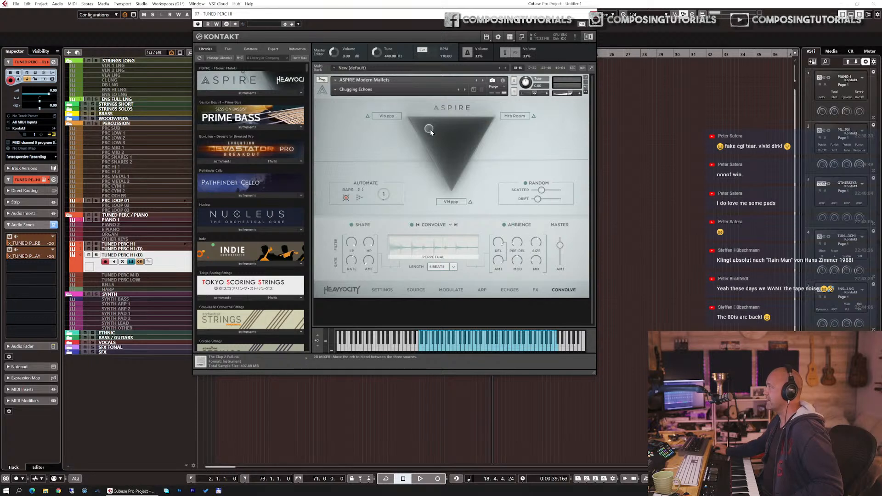
pyautogui.moveTo(431, 130); pyautogui.dragTo(449, 145)
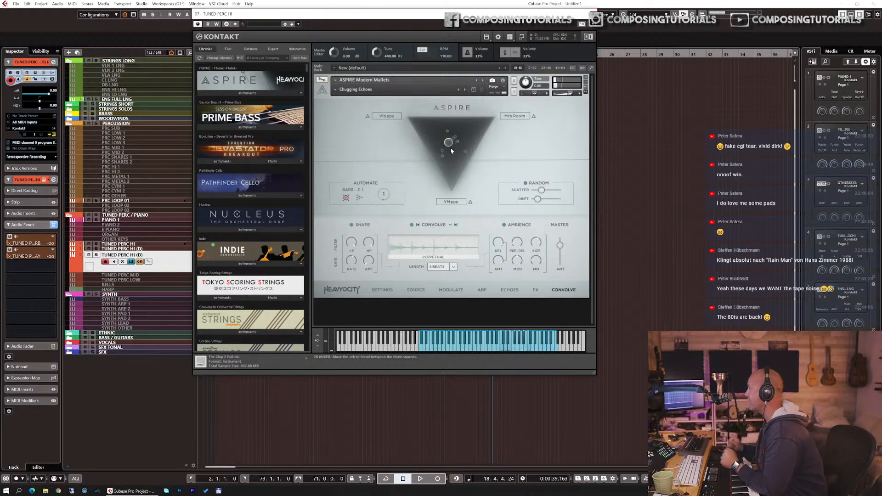
# Step: Step through the following Rhythmic snapshots from Colors Of The Wind to Light Brushes
pyautogui.click(464, 91)
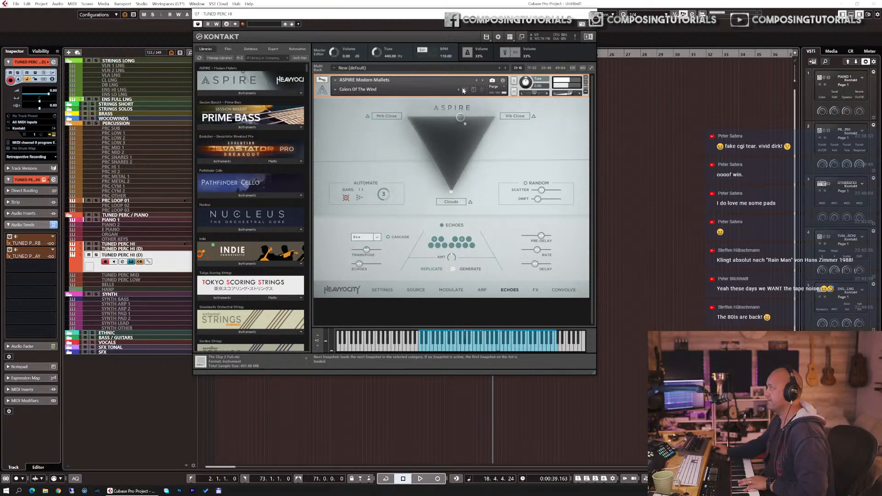
pyautogui.click(463, 90)
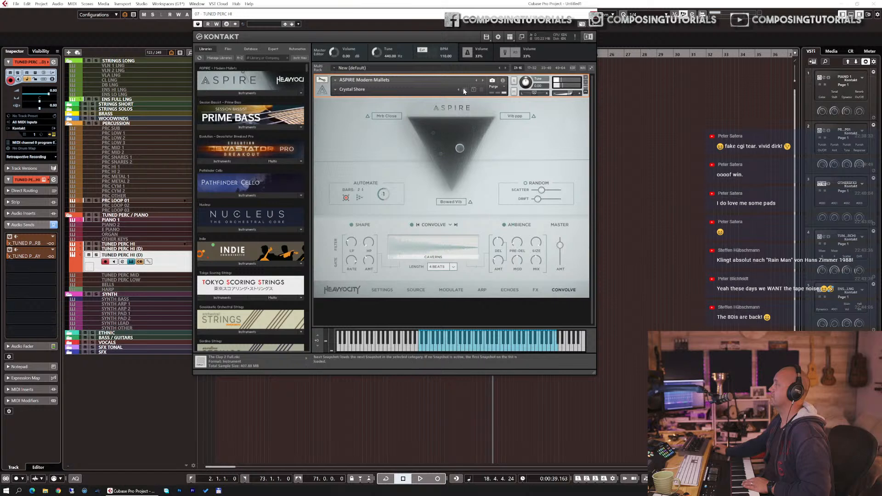
pyautogui.click(464, 89)
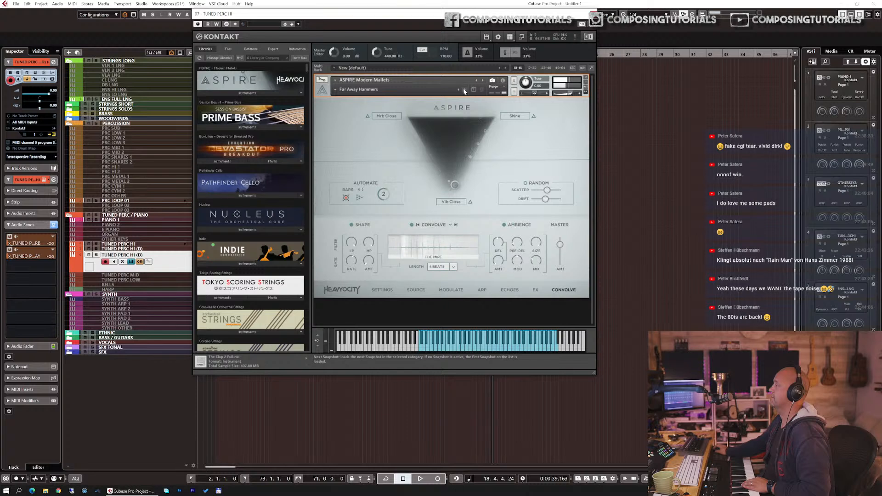
pyautogui.click(464, 89)
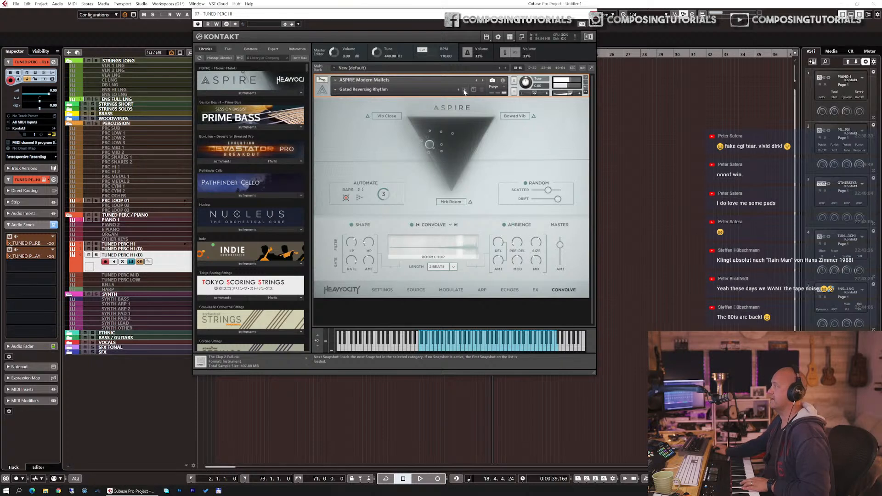
pyautogui.click(464, 90)
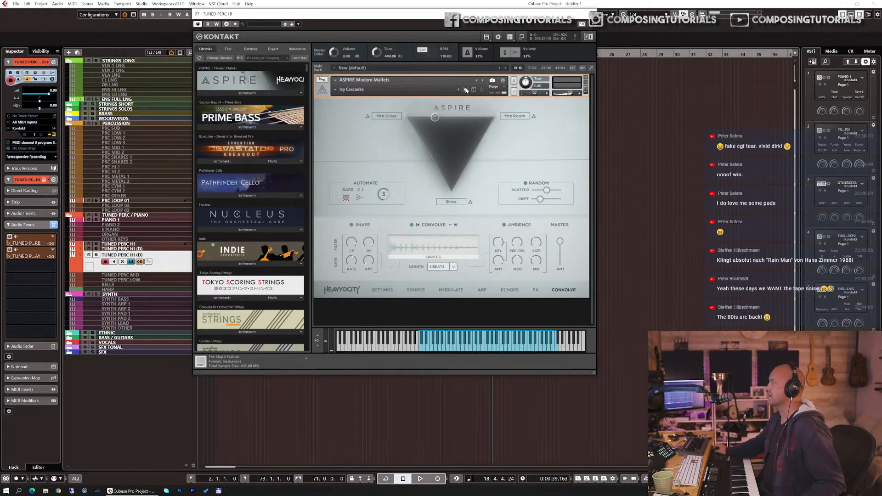
pyautogui.click(466, 90)
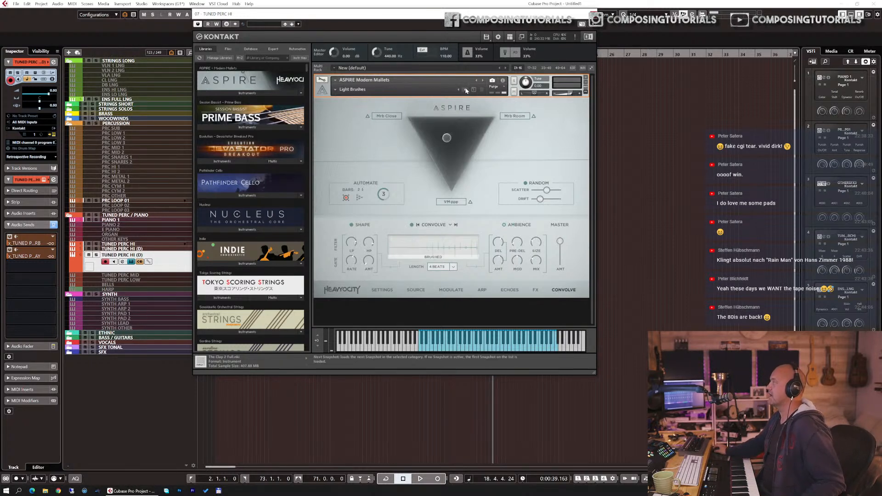
pyautogui.click(336, 89)
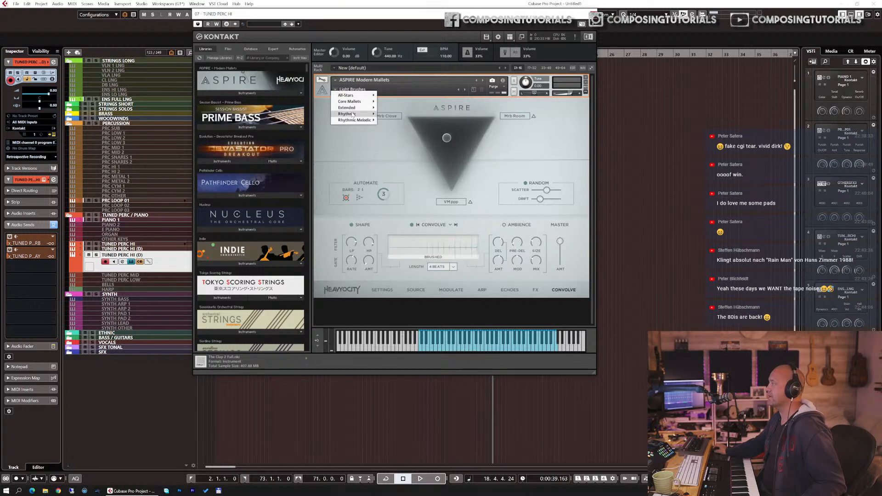
pyautogui.moveTo(353, 114)
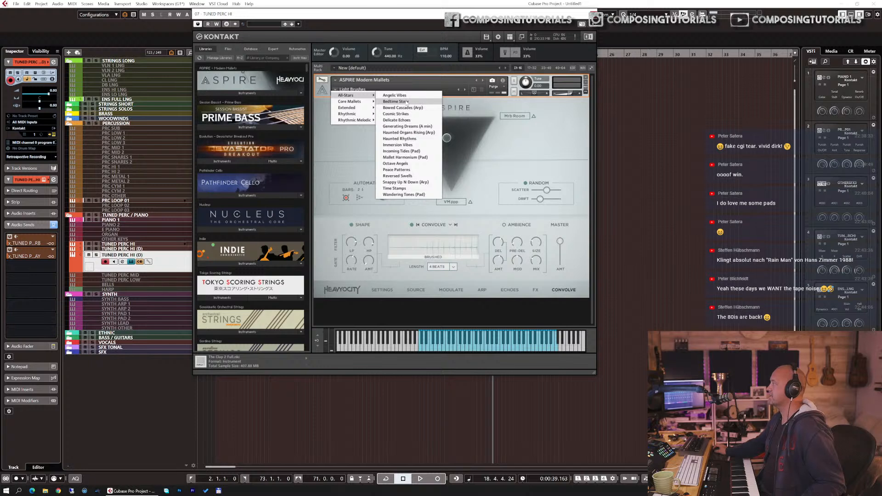
pyautogui.click(531, 149)
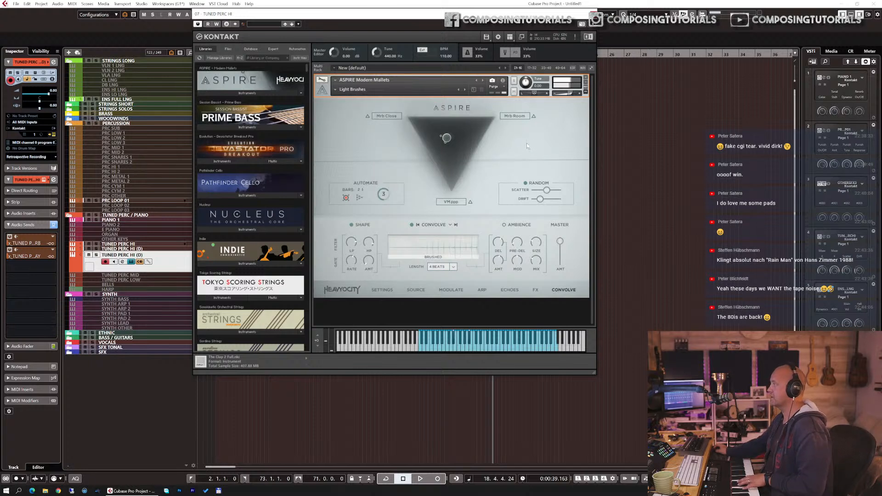
# Step: Step to Metallic Grooves, switch on Random and adjust its Drift and Scatter sliders
pyautogui.click(464, 91)
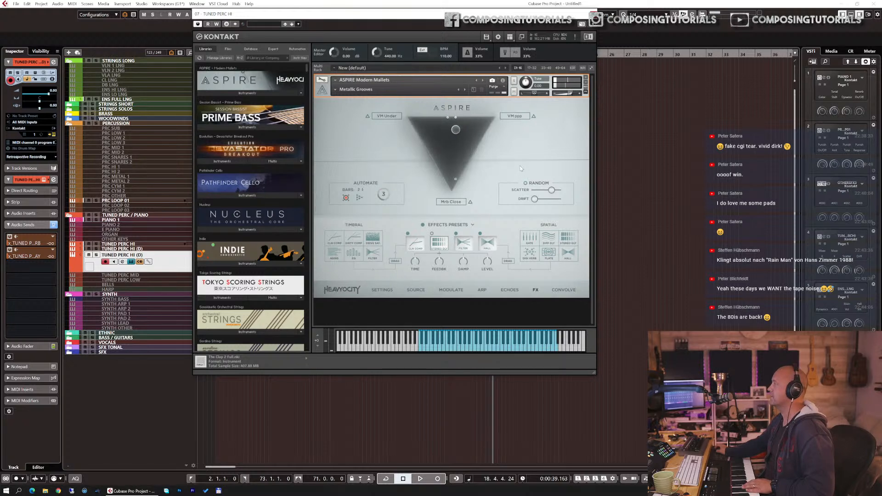
pyautogui.click(526, 183)
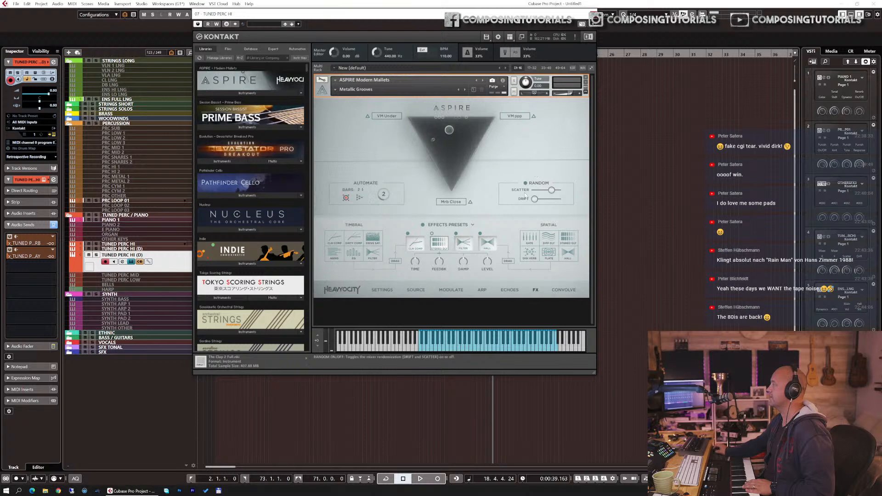
pyautogui.moveTo(549, 192); pyautogui.dragTo(427, 178)
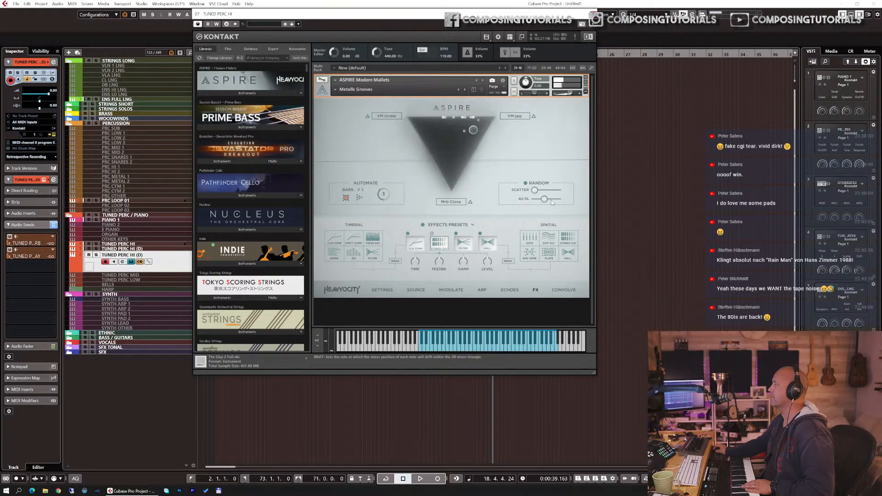
pyautogui.moveTo(534, 190); pyautogui.dragTo(548, 193)
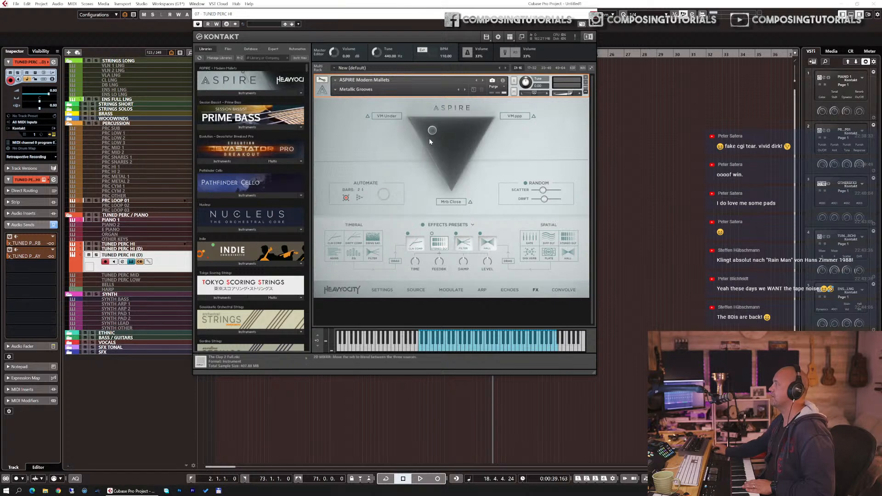
# Step: Drag the source blend point down toward the centre of the triangle
pyautogui.moveTo(432, 135); pyautogui.dragTo(454, 162)
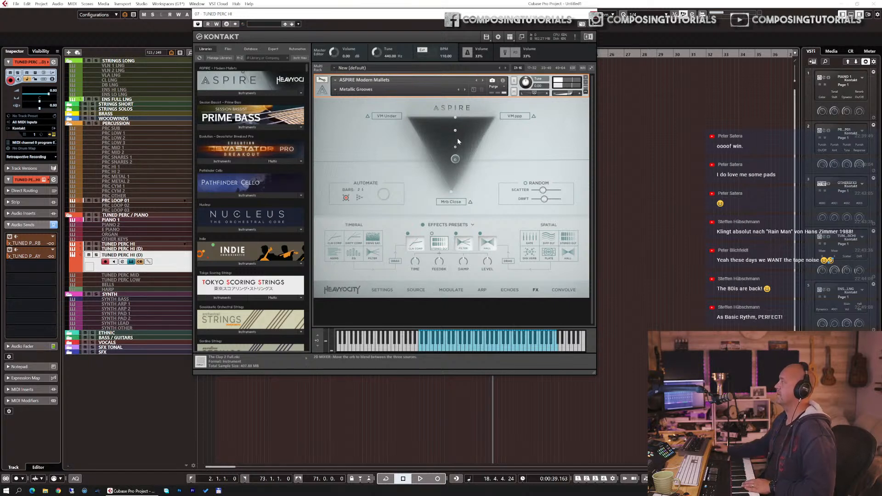
# Step: Step through the next snapshots from Octave Echoes to Running Marimbas
pyautogui.click(466, 90)
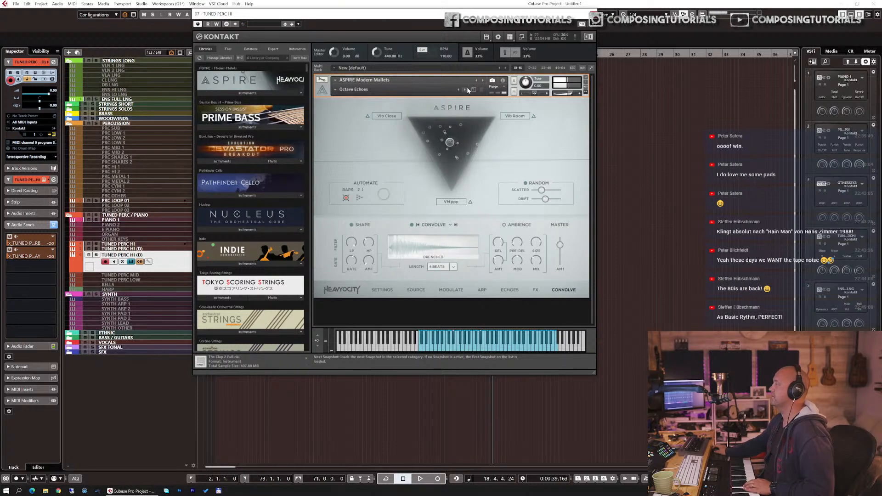
pyautogui.click(466, 90)
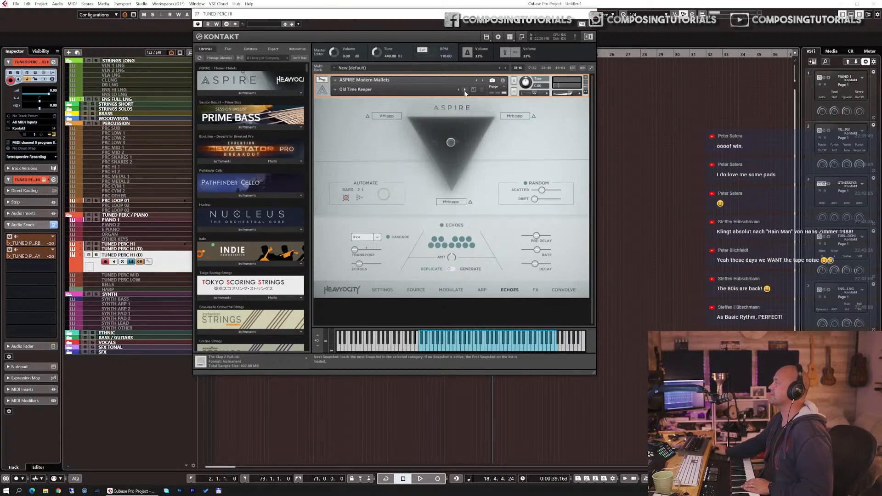
pyautogui.click(465, 90)
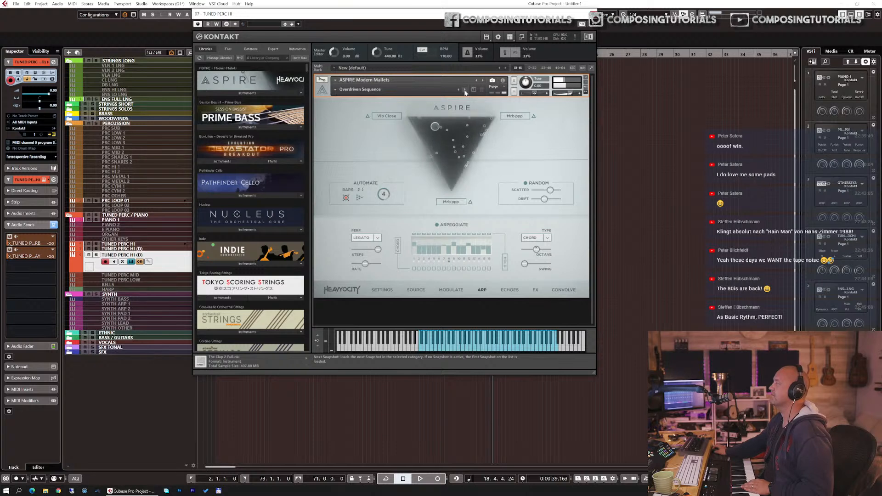
pyautogui.click(464, 90)
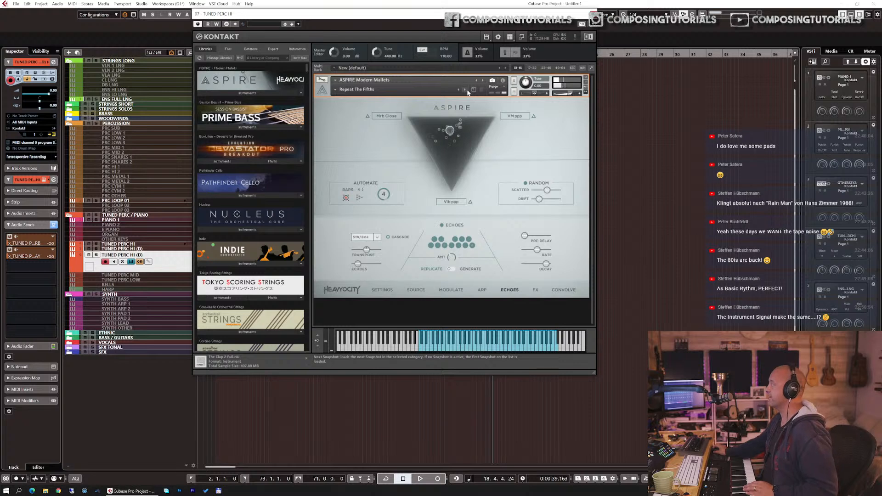
pyautogui.click(467, 91)
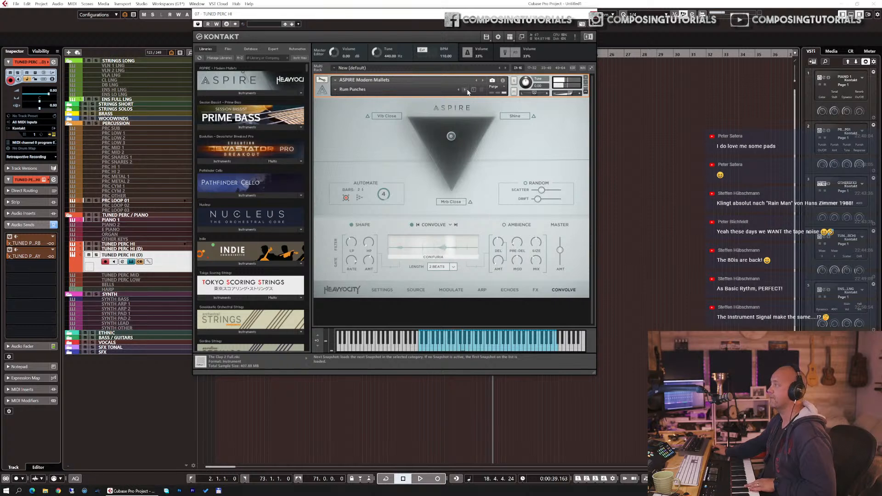
pyautogui.click(468, 92)
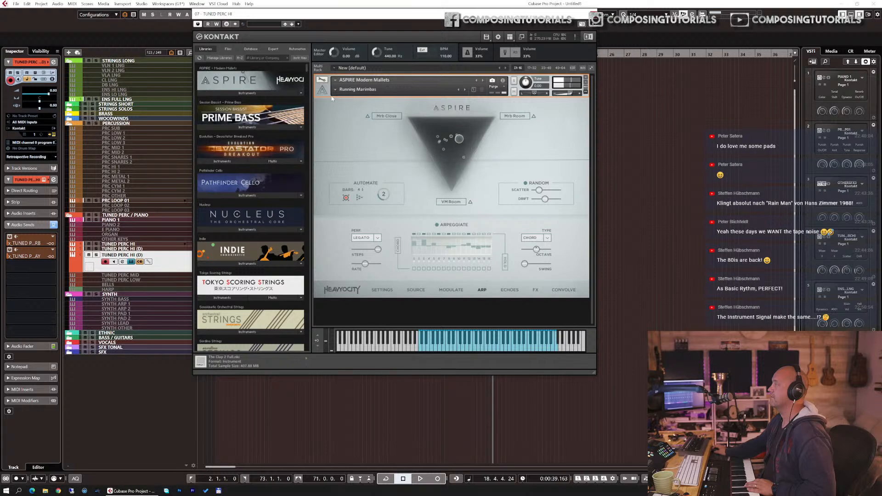
# Step: Load the Rhythmic Melodic snapshot 3 Sides of Zen (Arp)
pyautogui.click(356, 90)
pyautogui.moveTo(367, 122)
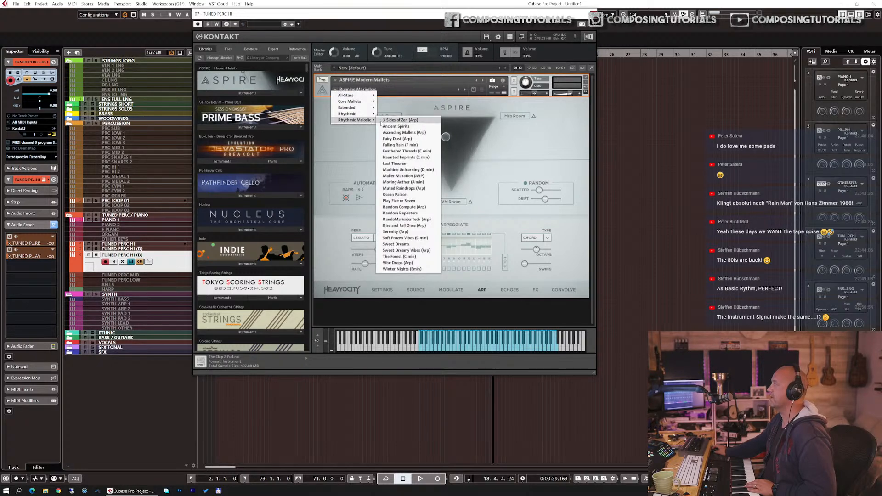
pyautogui.click(382, 120)
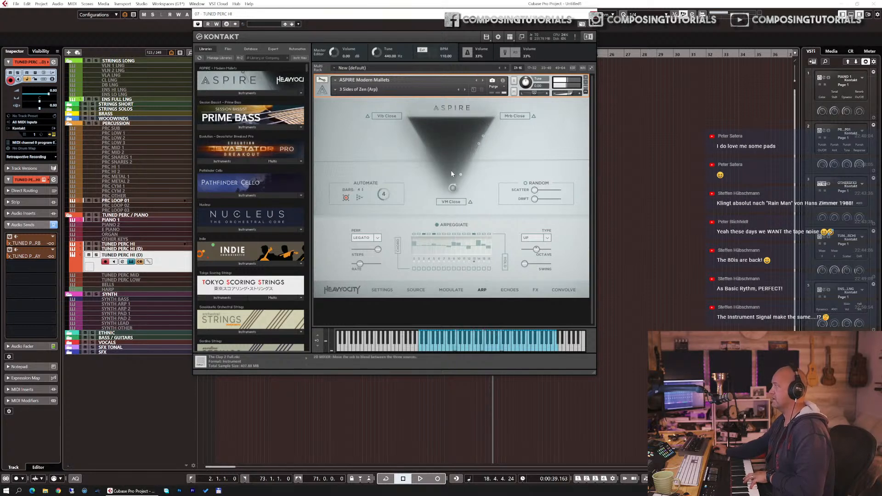
# Step: Step through the next snapshots from Ancient Spirits to Falling Rain (F min)
pyautogui.click(464, 92)
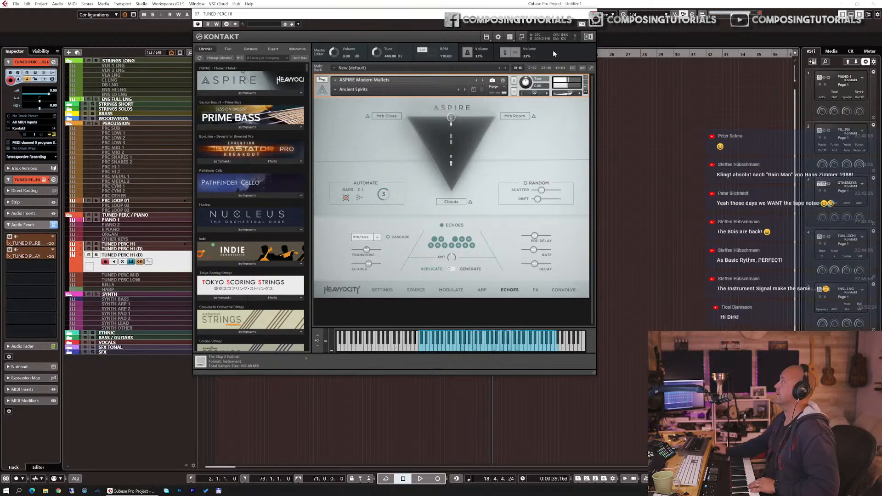
pyautogui.click(465, 89)
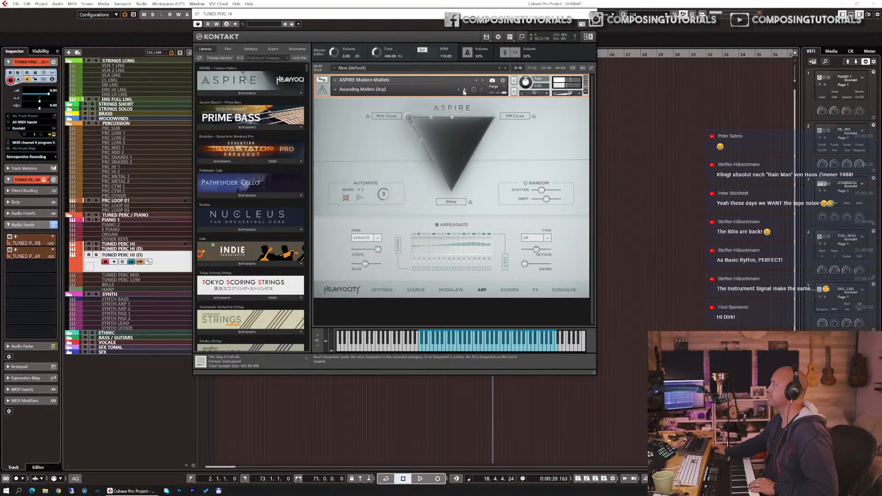
pyautogui.click(464, 90)
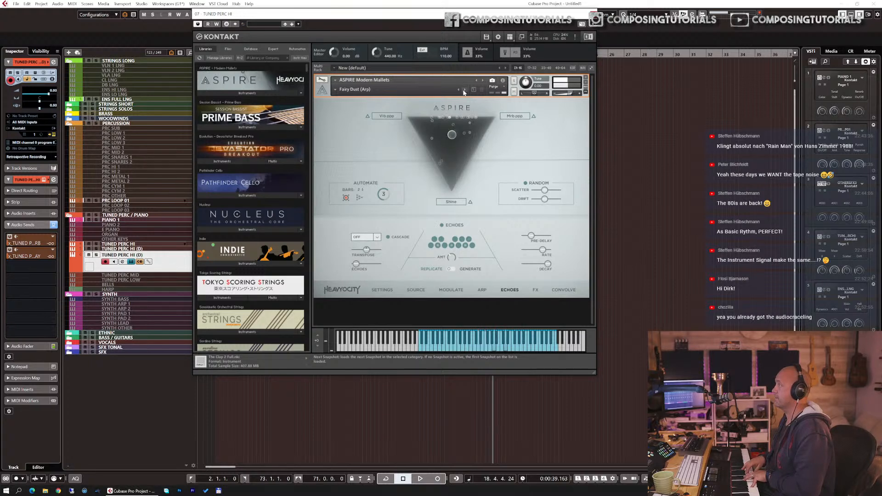
pyautogui.click(464, 89)
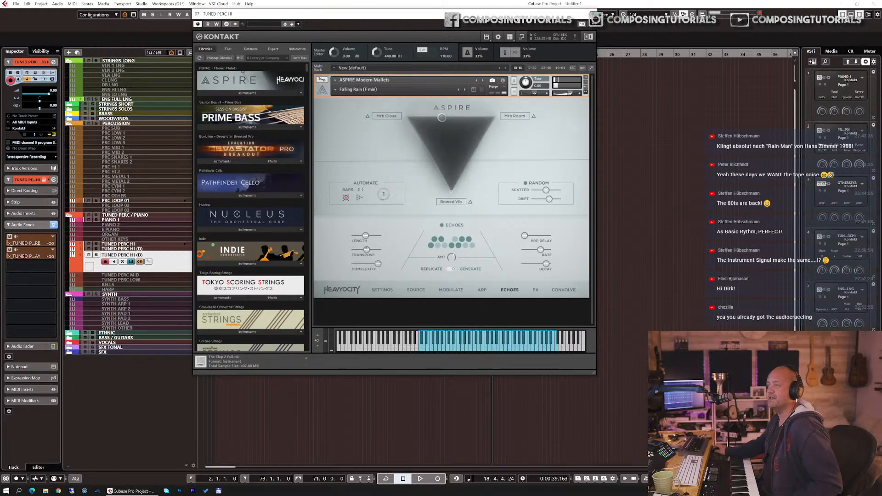
# Step: Close the instrument window and switch to the browser's meadow ambience video, enlarging the browser window
pyautogui.click(593, 14)
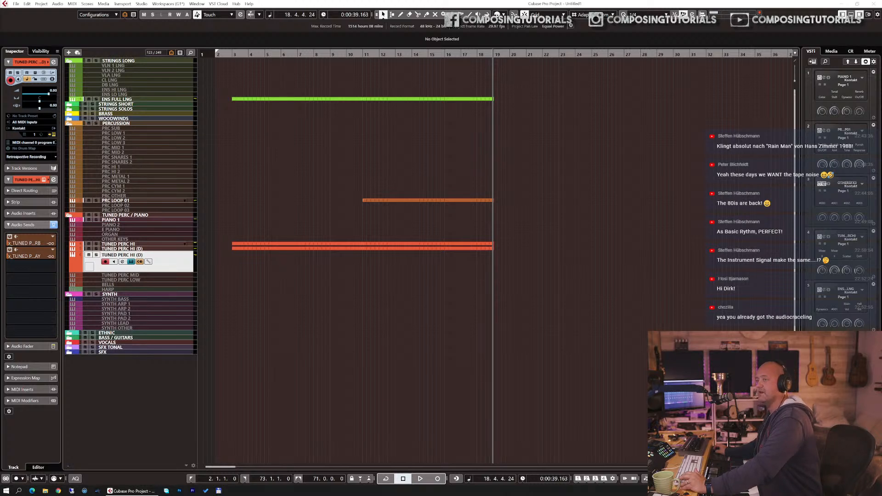
pyautogui.moveTo(0, 25); pyautogui.dragTo(455, 44)
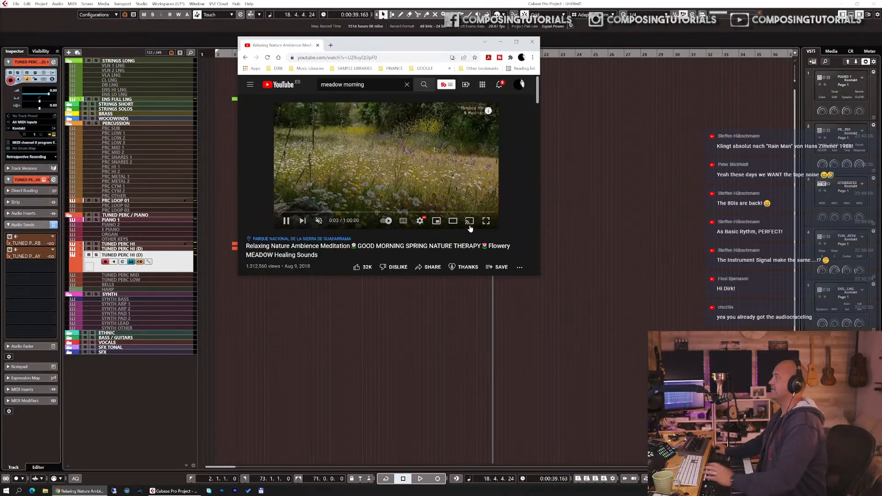
pyautogui.moveTo(538, 276); pyautogui.dragTo(606, 325)
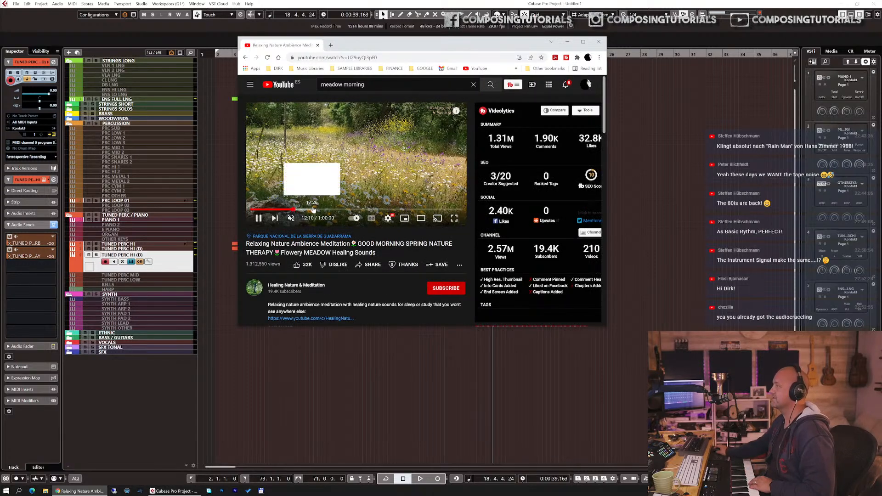
# Step: View the meadow ambience video fullscreen, then exit fullscreen and minimize the browser
pyautogui.click(454, 219)
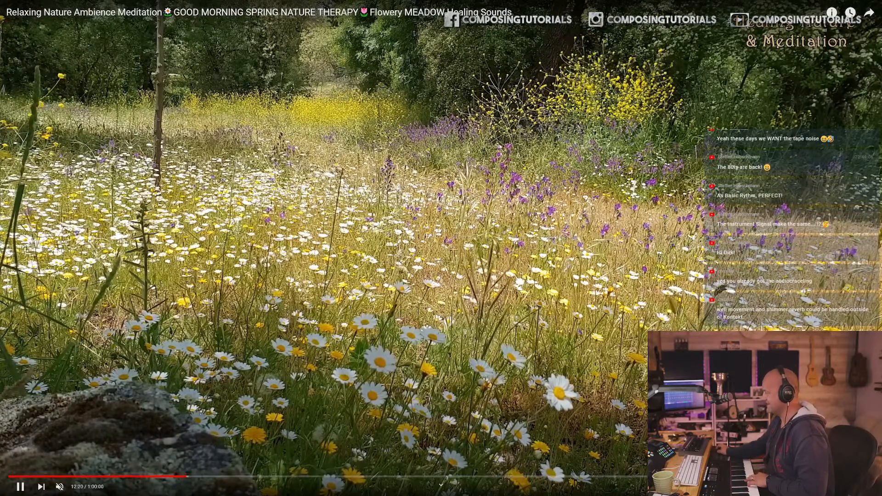
pyautogui.press('Escape')
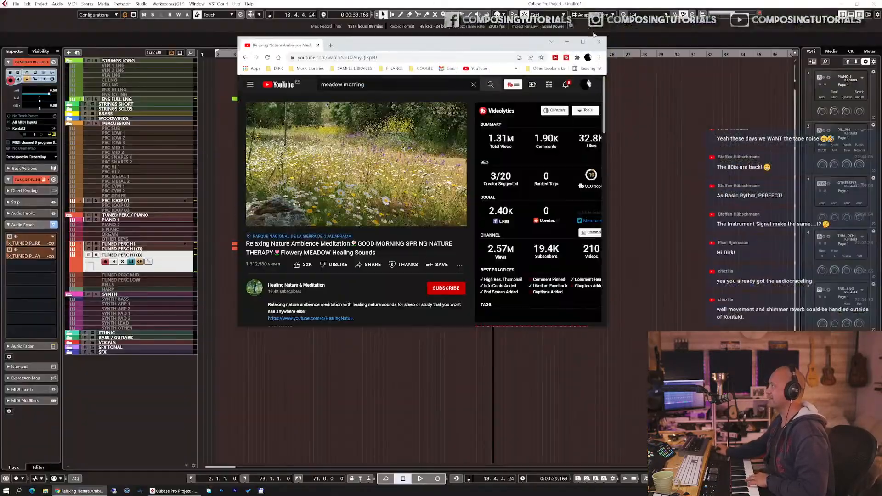
pyautogui.click(598, 42)
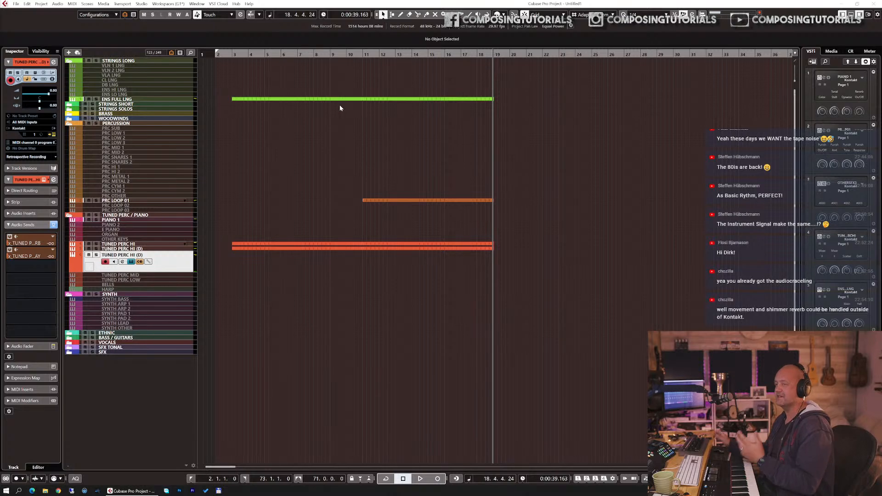
# Step: Reopen the instrument window and step through snapshots from Feathered Threads (C min) to Machine Unlearning (D min)
pyautogui.click(758, 15)
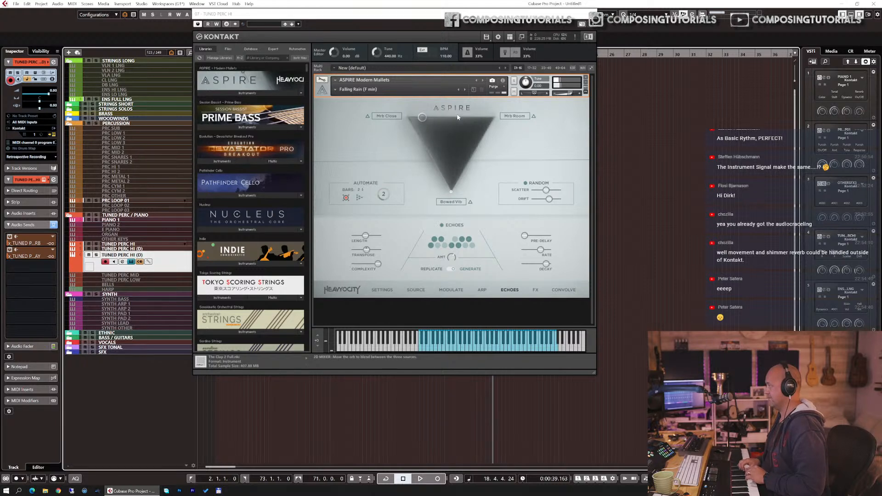
pyautogui.click(466, 90)
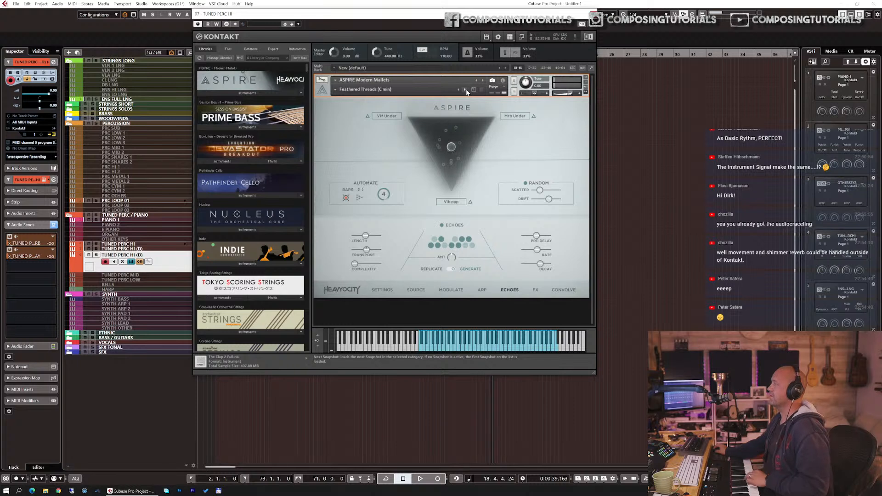
pyautogui.click(465, 90)
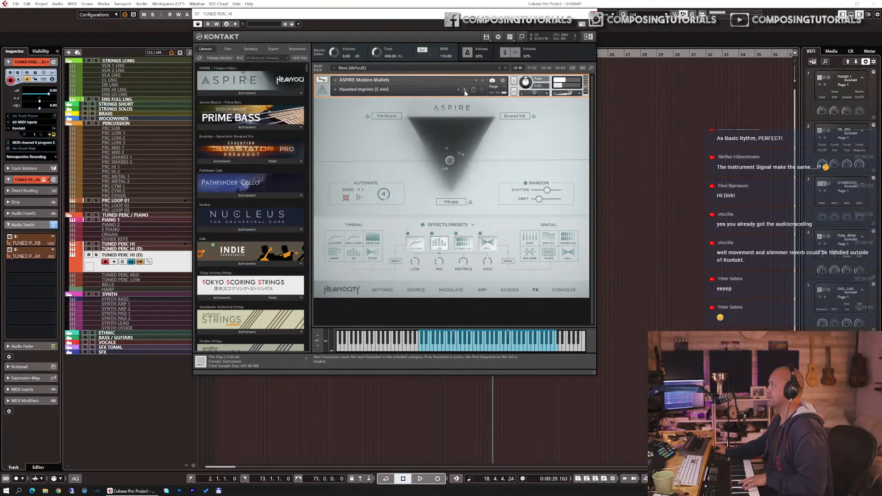
pyautogui.click(465, 92)
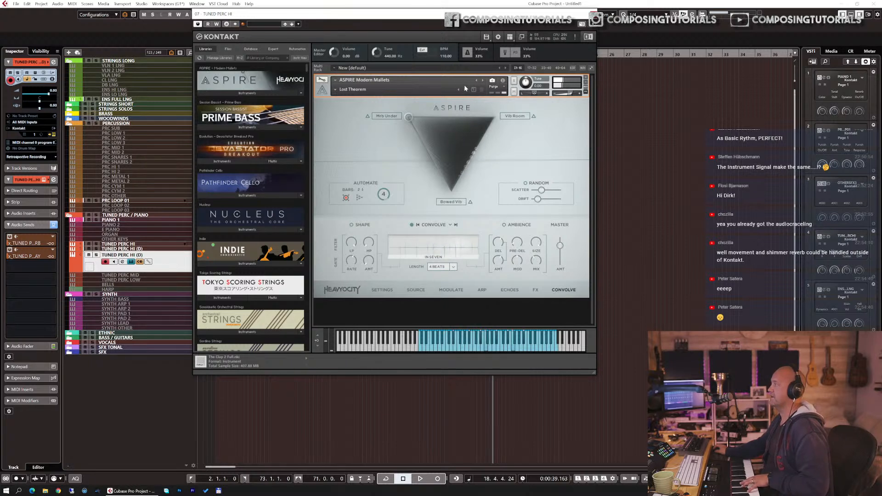
pyautogui.click(465, 89)
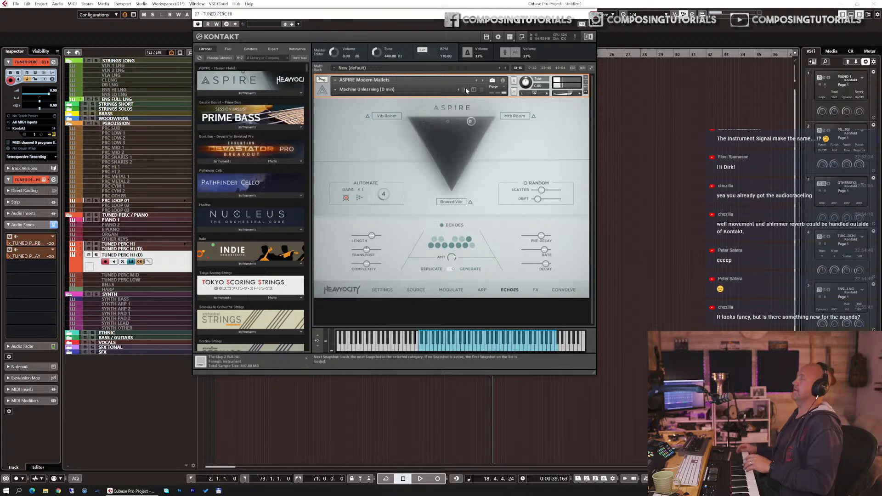
# Step: Load the Core Mallets snapshot Lush Bowed Vibes
pyautogui.click(349, 89)
pyautogui.moveTo(350, 101)
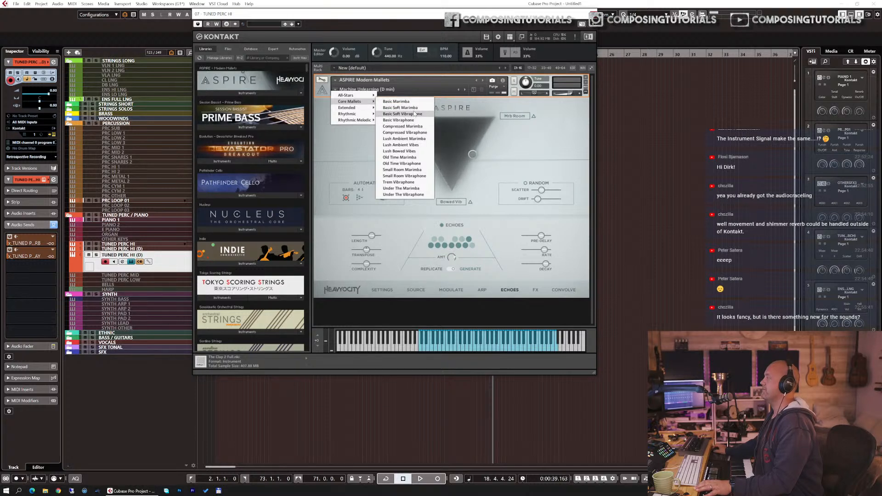
pyautogui.click(406, 151)
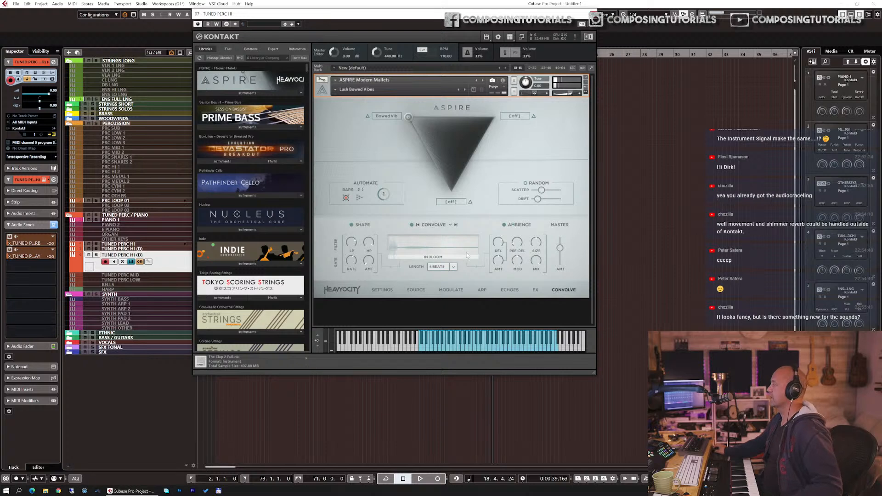
# Step: Open the FX page, select the EQ effect slot and adjust its settings
pyautogui.click(534, 290)
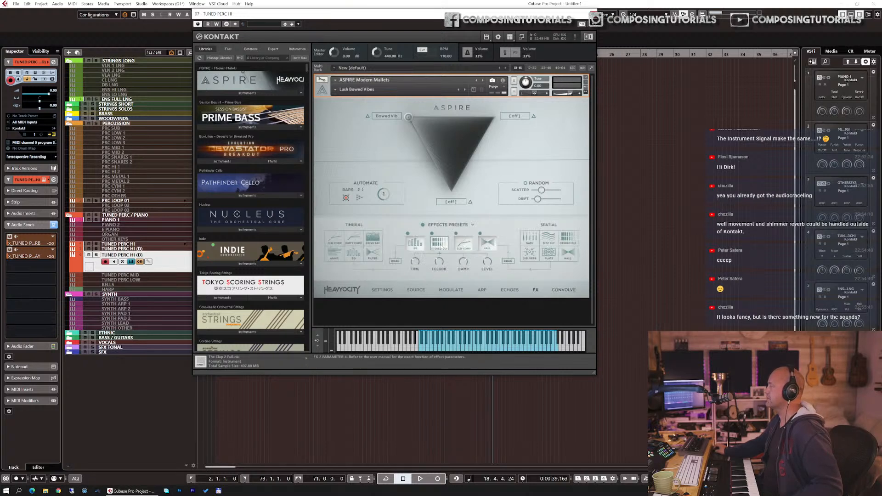
pyautogui.rightClick(417, 244)
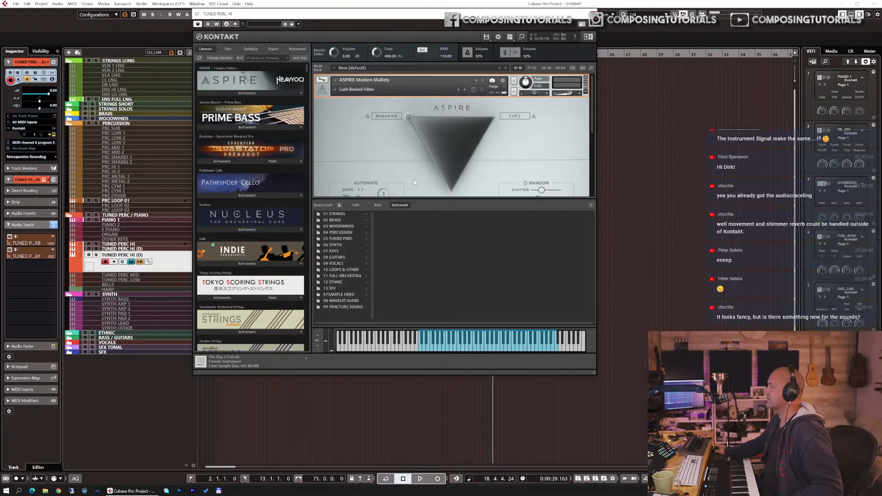
pyautogui.rightClick(417, 188)
pyautogui.click(417, 244)
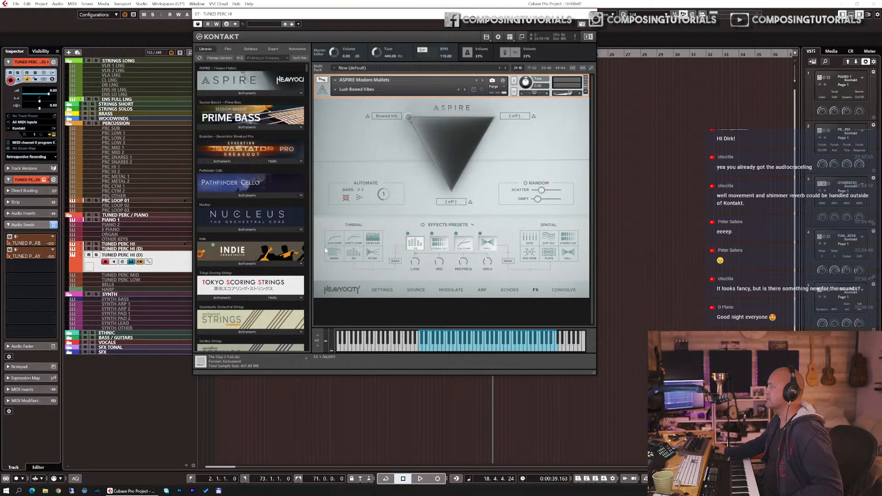
pyautogui.moveTo(412, 251); pyautogui.dragTo(359, 257)
pyautogui.moveTo(407, 241); pyautogui.dragTo(409, 232)
pyautogui.moveTo(420, 244); pyautogui.dragTo(446, 271)
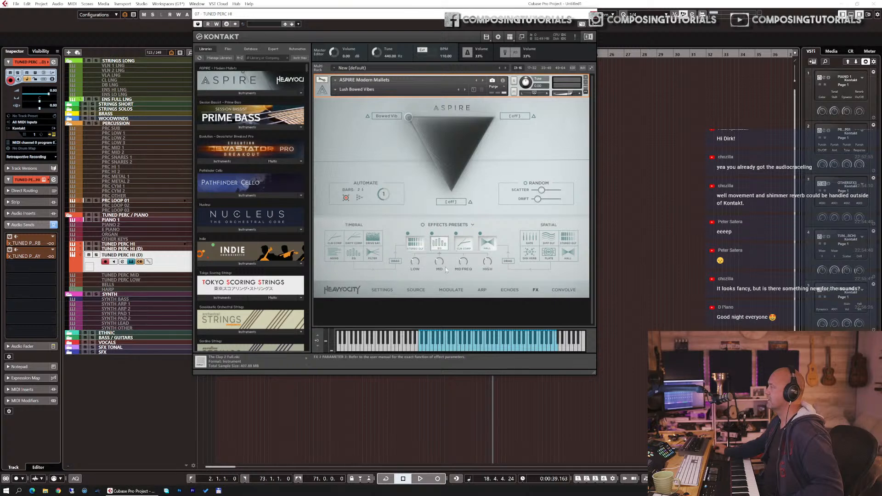
pyautogui.click(420, 246)
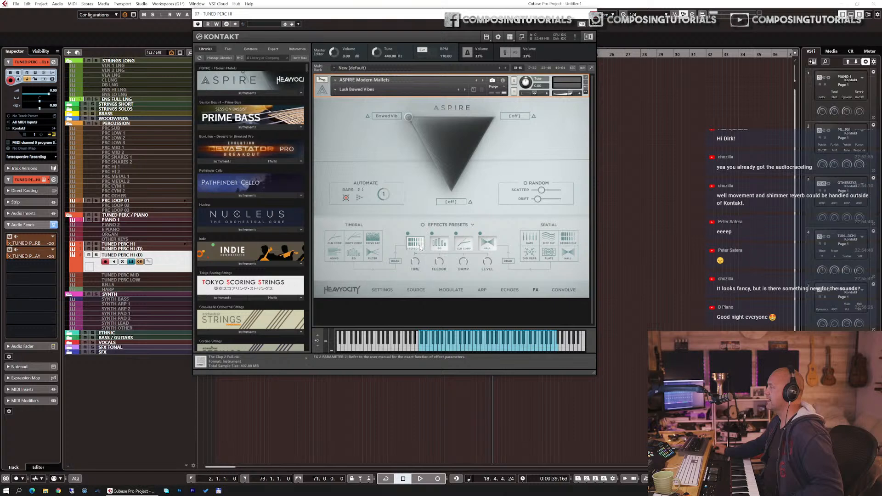
# Step: Browse the effects presets and load the Aged Light preset
pyautogui.click(472, 225)
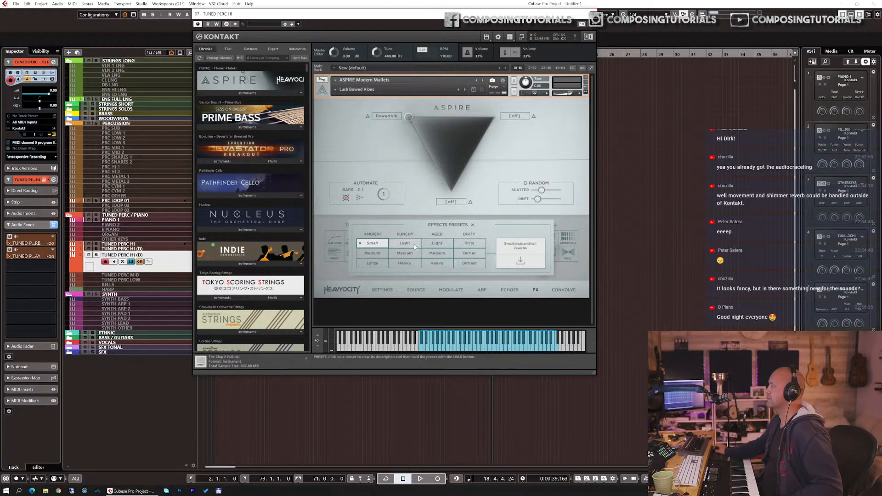
pyautogui.click(437, 243)
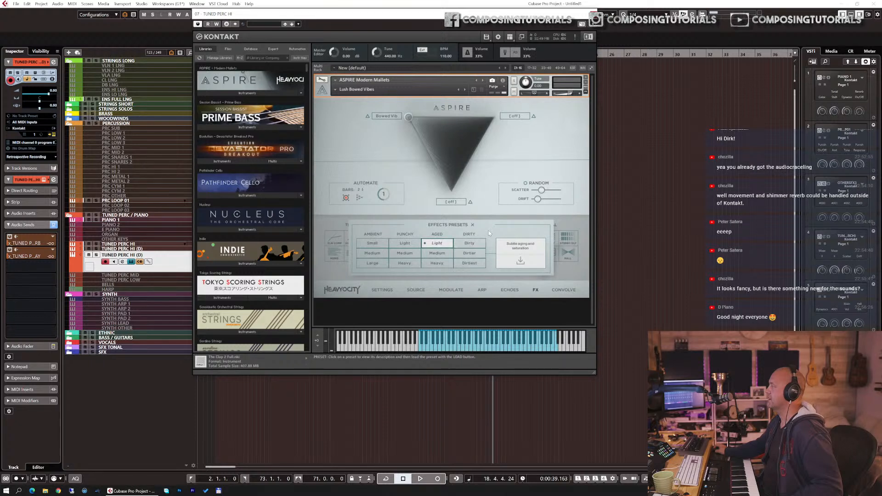
pyautogui.click(472, 225)
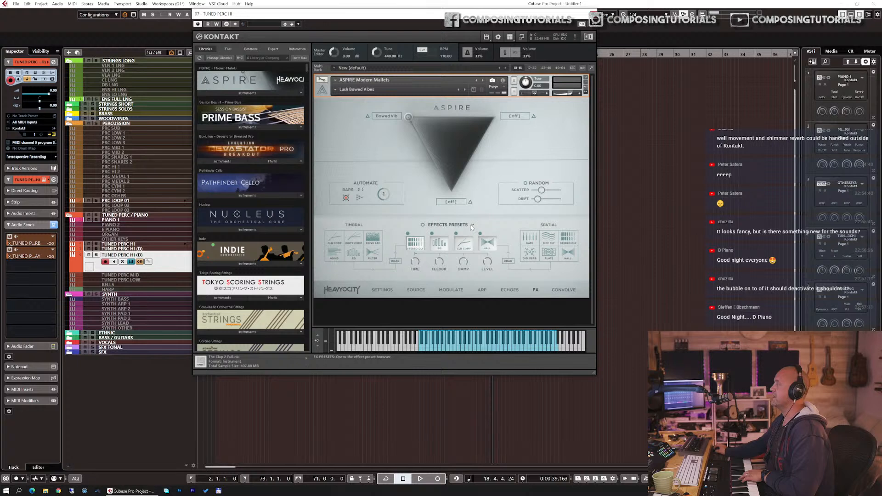
pyautogui.click(449, 226)
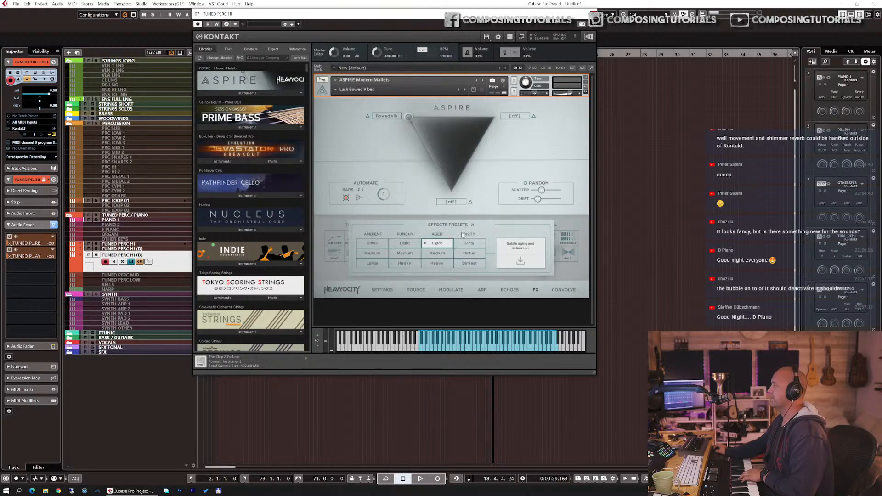
pyautogui.click(436, 254)
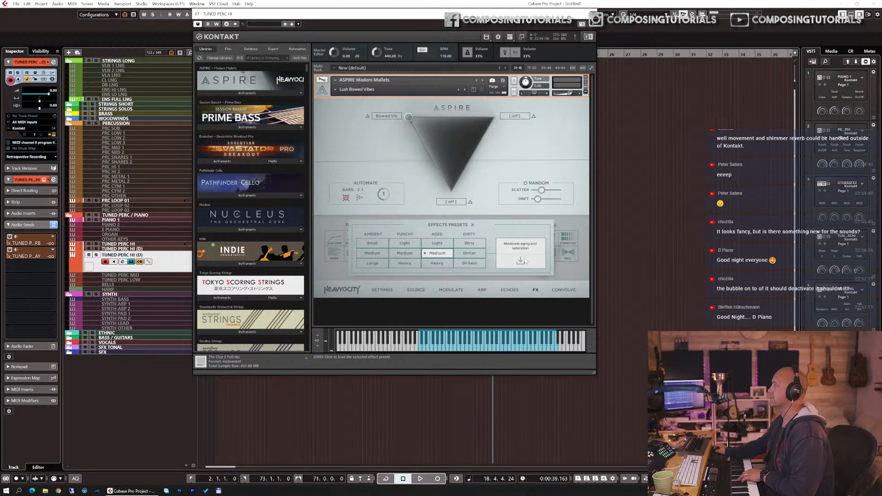
pyautogui.click(436, 242)
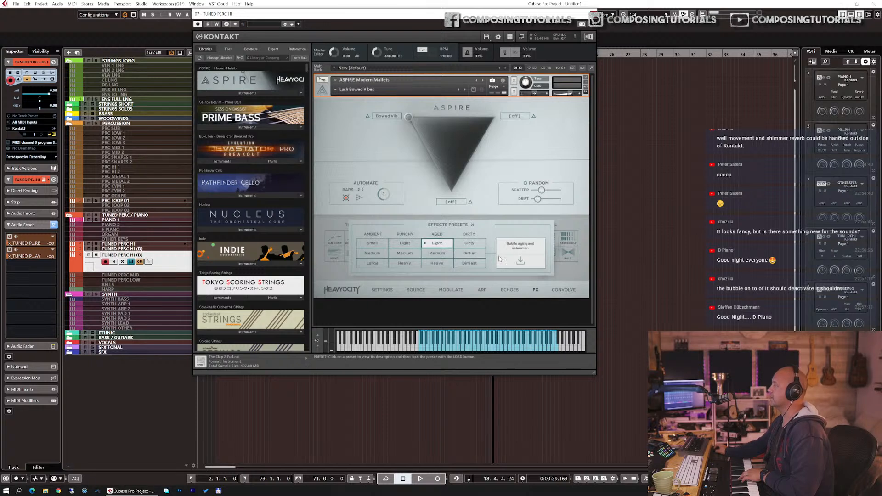
pyautogui.click(519, 261)
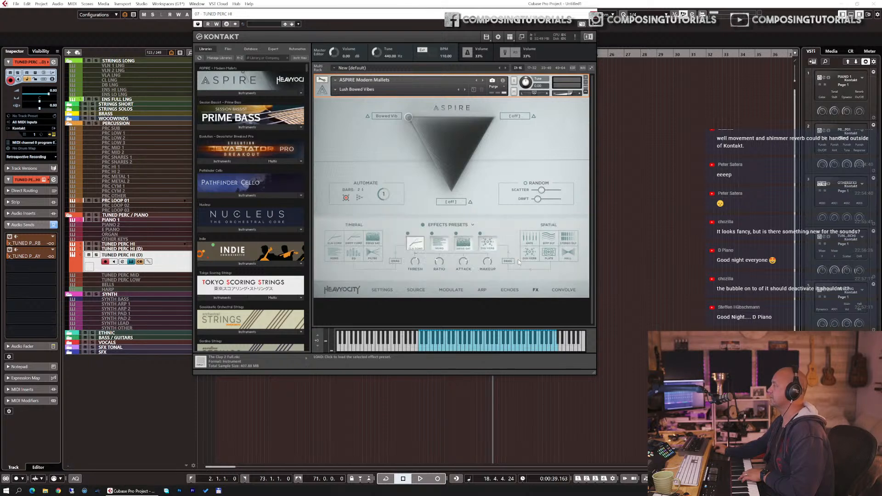
# Step: Load the Dirty Dirtier effects preset
pyautogui.click(465, 224)
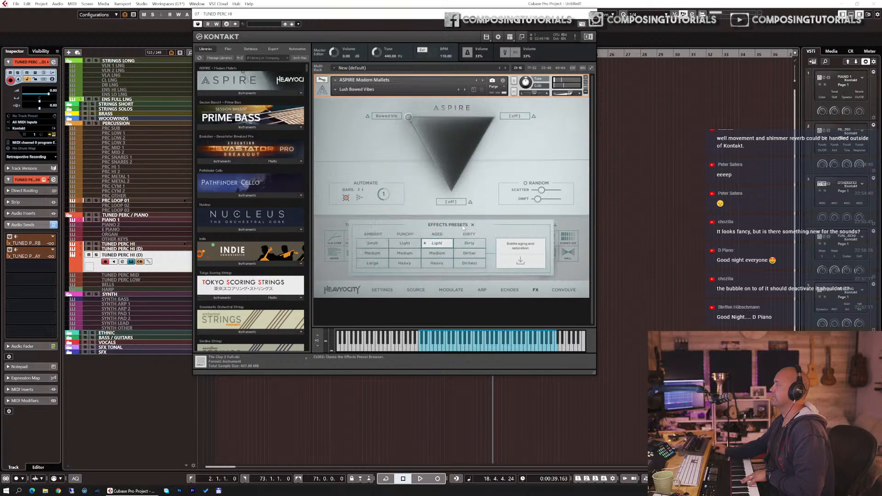
pyautogui.click(461, 252)
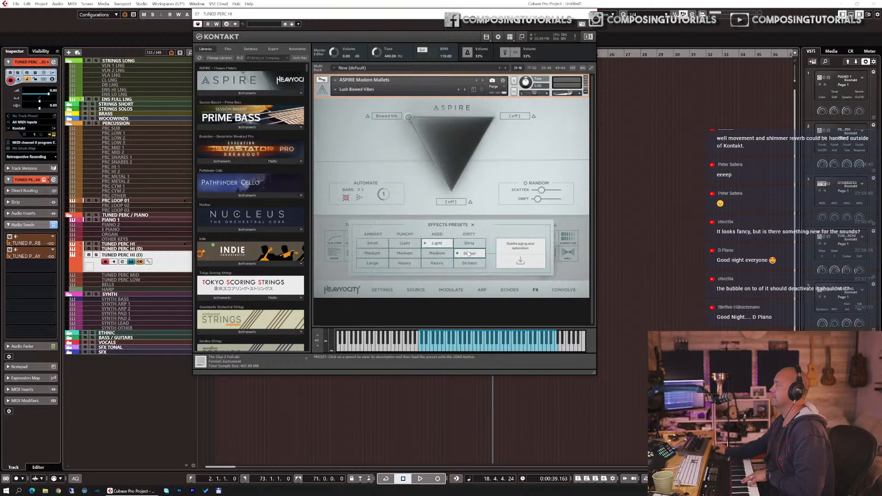
pyautogui.click(521, 261)
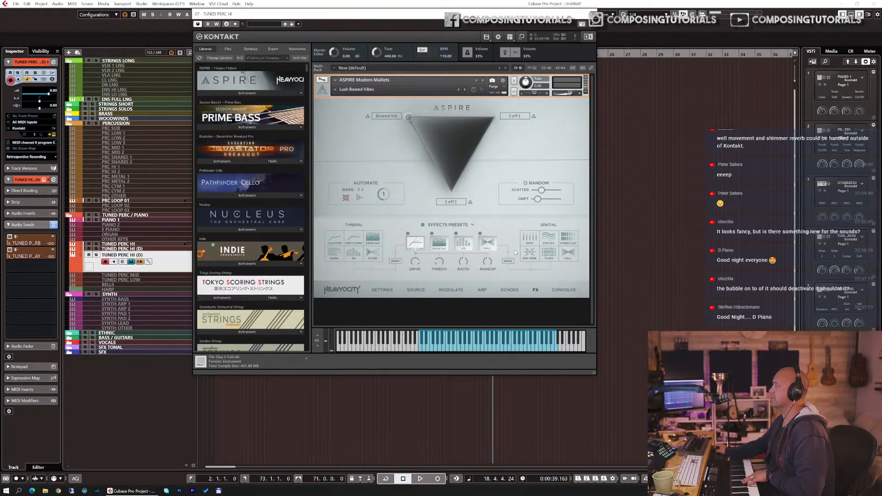
# Step: Examine the parameters of each timbral effect slot in turn
pyautogui.click(486, 244)
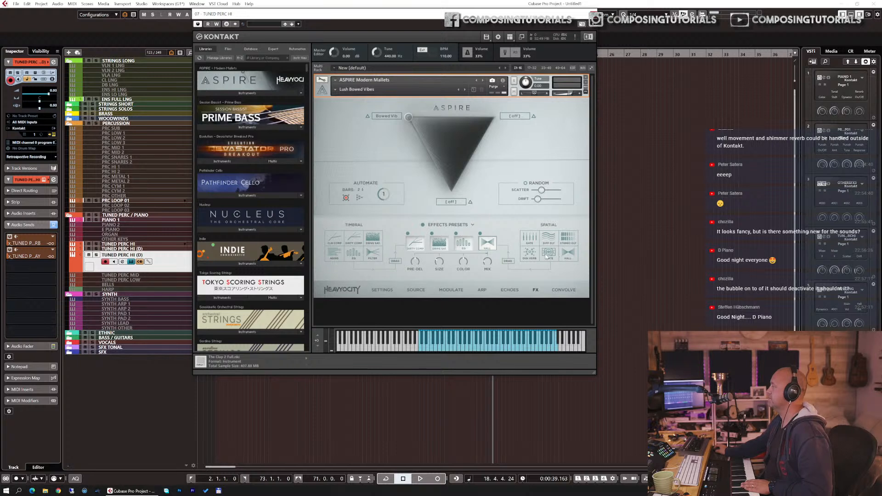
pyautogui.moveTo(494, 245); pyautogui.dragTo(488, 246)
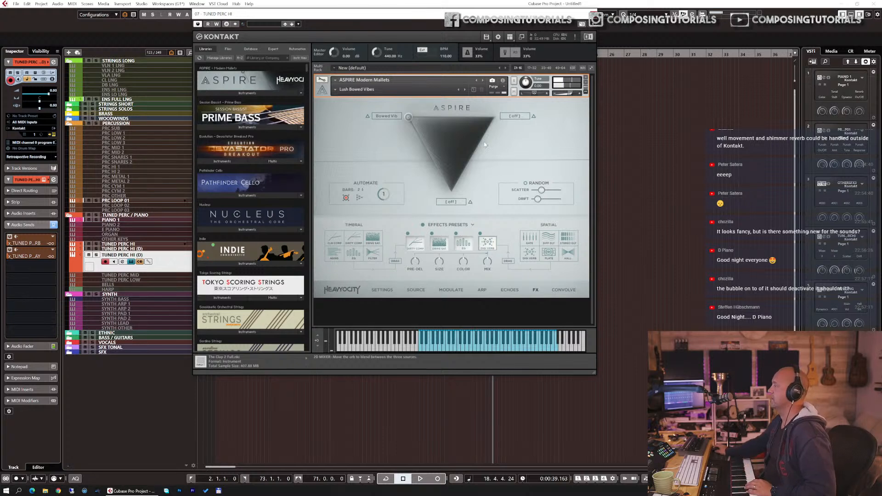
pyautogui.click(440, 247)
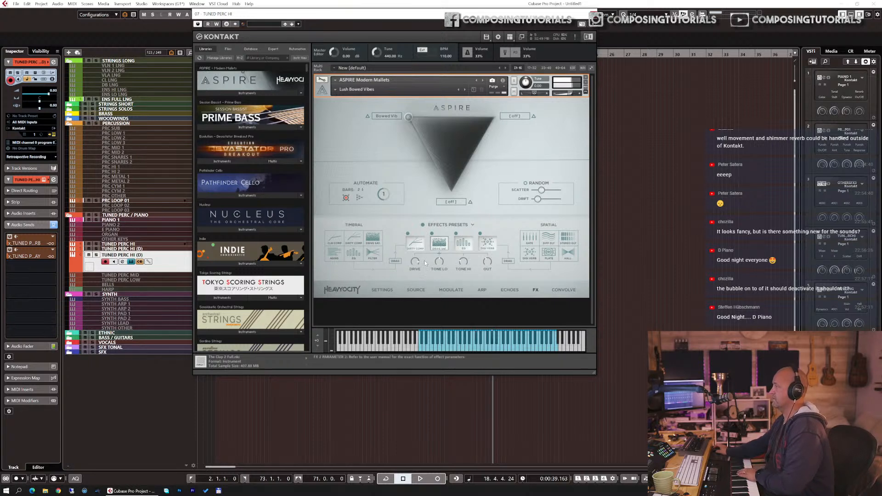
pyautogui.click(412, 250)
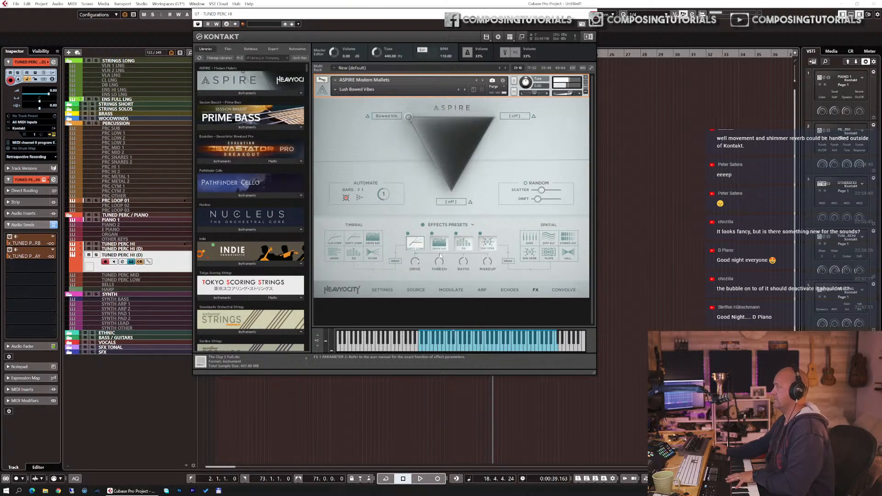
pyautogui.click(465, 247)
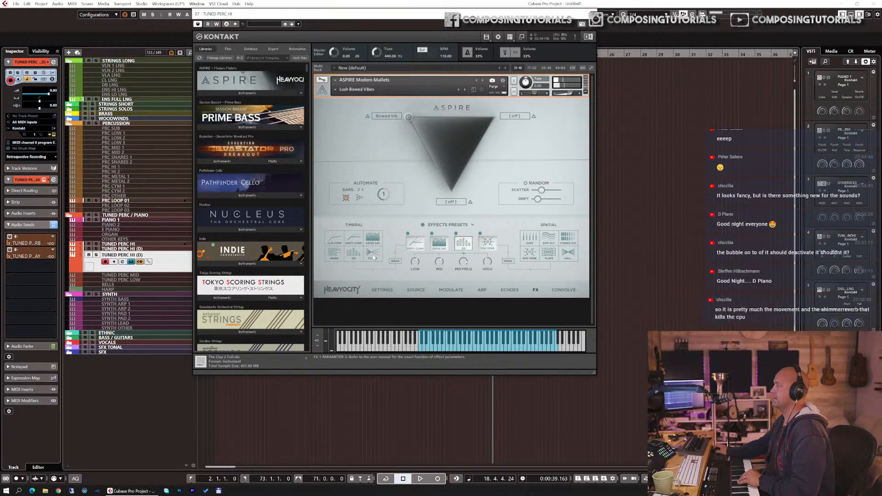
# Step: Select the filter effect slot and adjust its low-pass cutoff knob
pyautogui.click(466, 246)
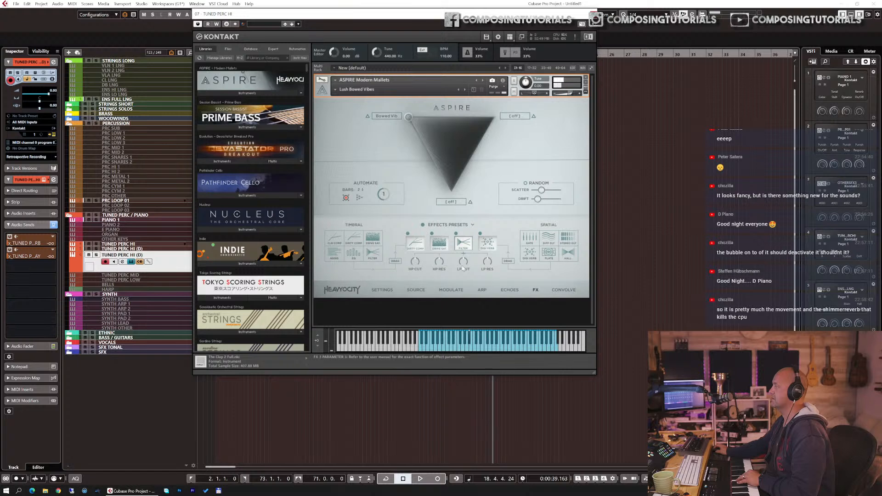
pyautogui.moveTo(464, 266); pyautogui.dragTo(466, 279)
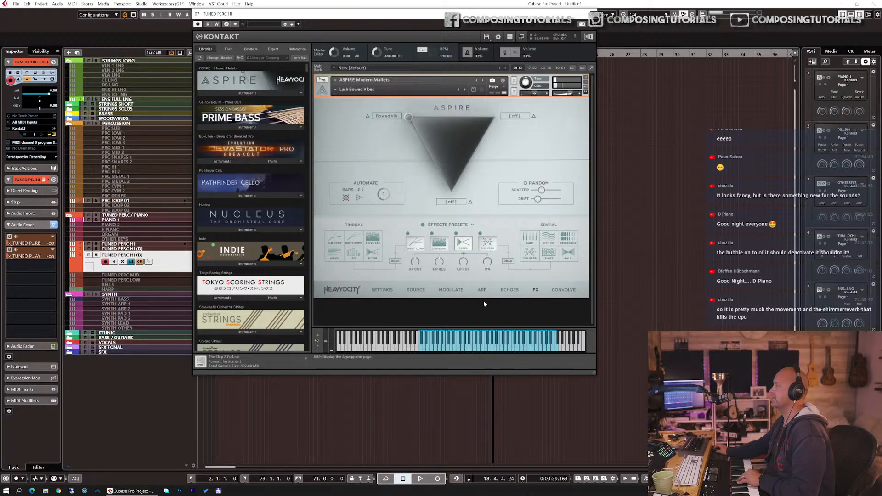
pyautogui.moveTo(468, 251); pyautogui.dragTo(469, 296)
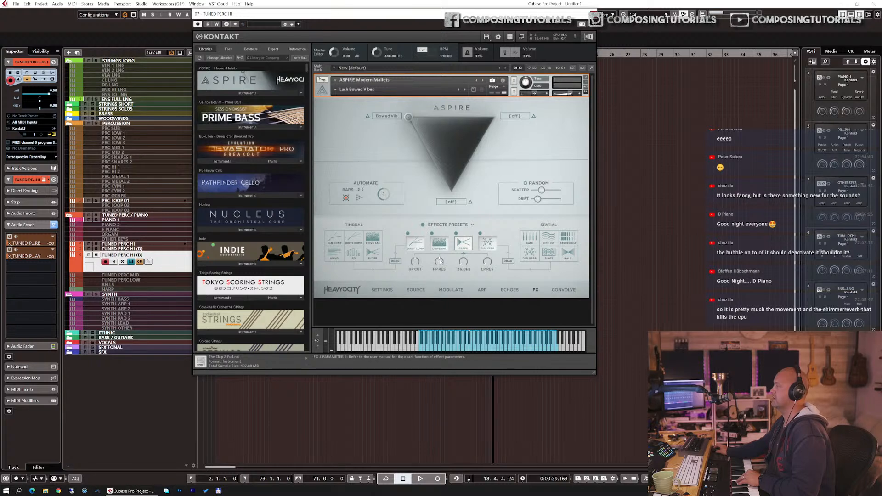
# Step: Enable MIDI CC learn on the low-pass cutoff knob and open the Modulate page
pyautogui.rightClick(465, 262)
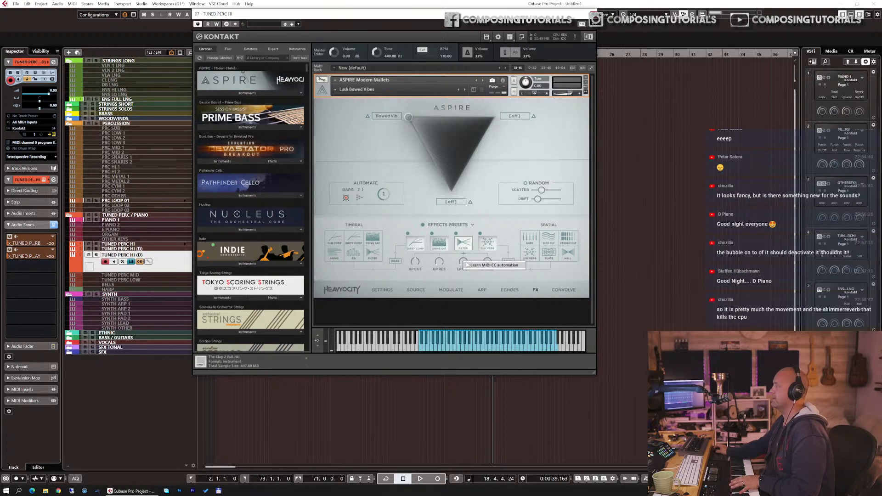
pyautogui.click(468, 265)
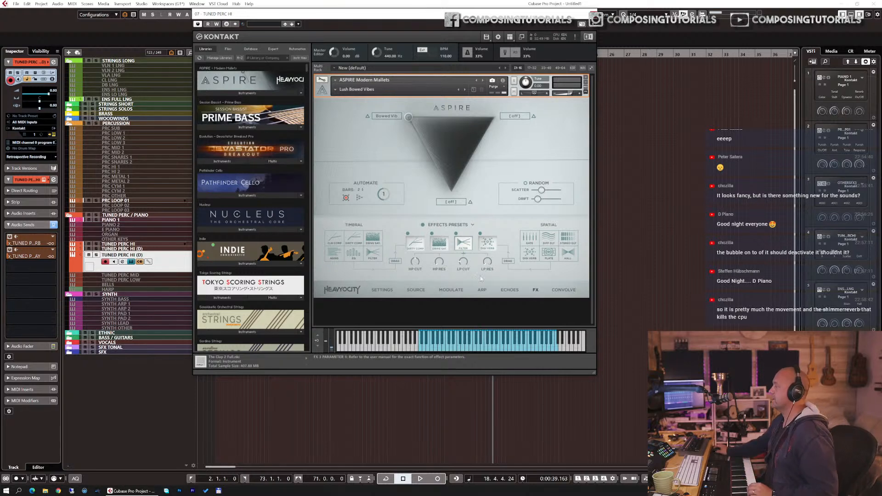
pyautogui.click(451, 290)
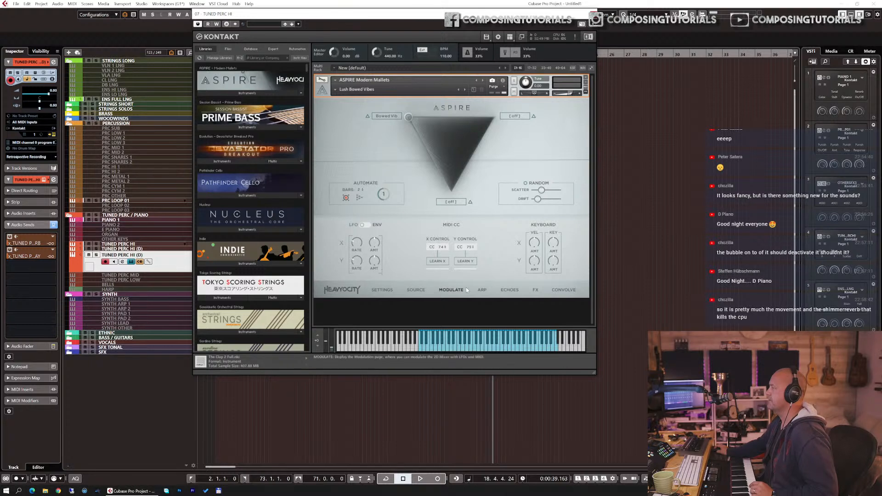
# Step: Return to the effects page and remove the MIDI CC automation from the low-pass cutoff knob
pyautogui.click(534, 290)
pyautogui.rightClick(461, 262)
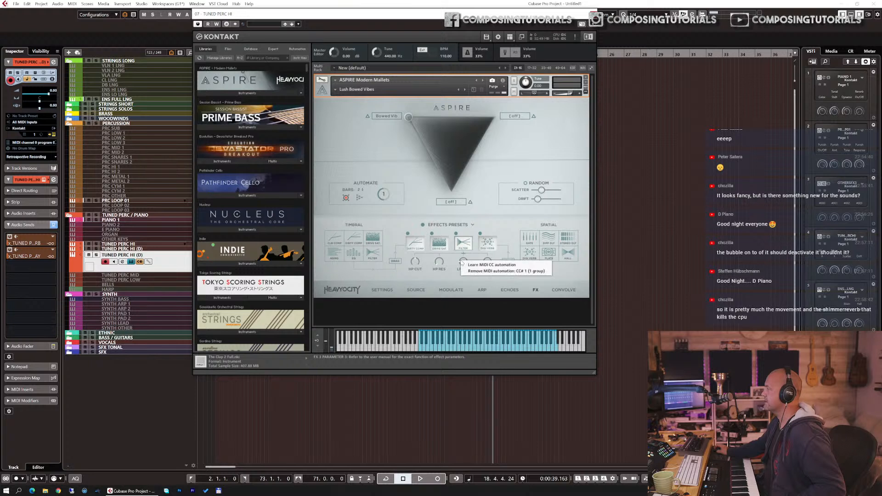
pyautogui.click(456, 259)
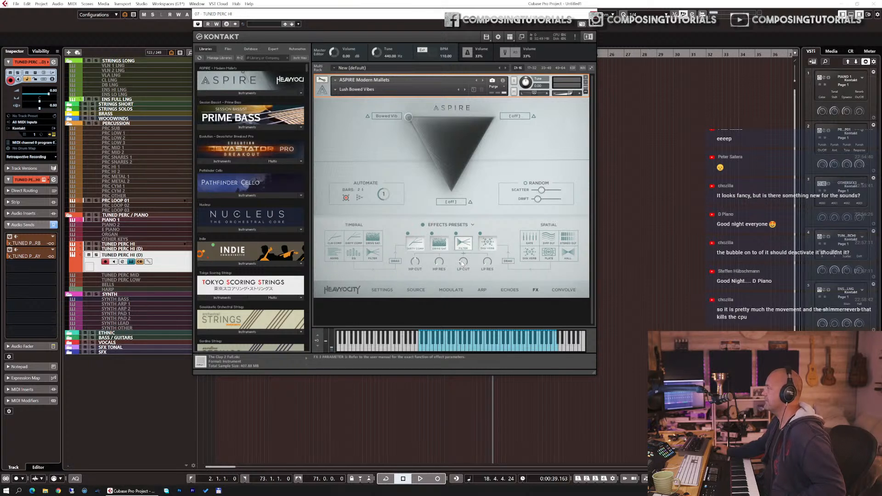
# Step: On the Modulate page, MIDI-learn both the X control and the Y control to hardware controllers
pyautogui.click(452, 290)
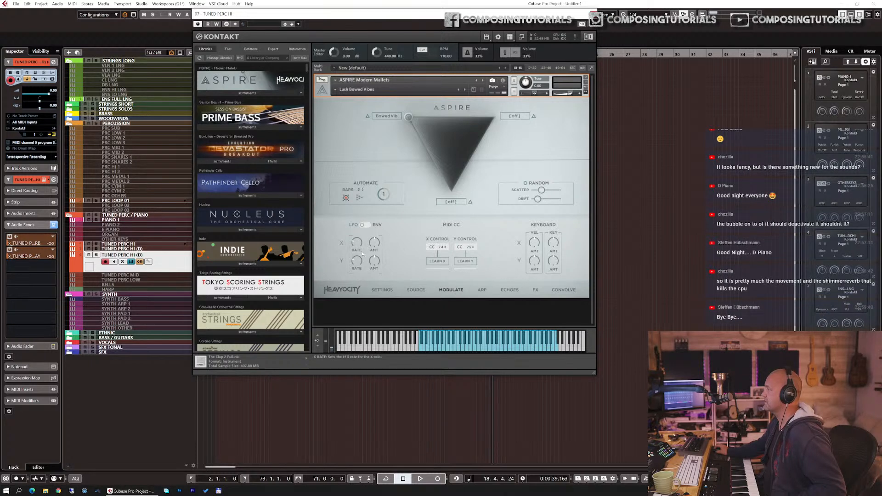
pyautogui.click(444, 263)
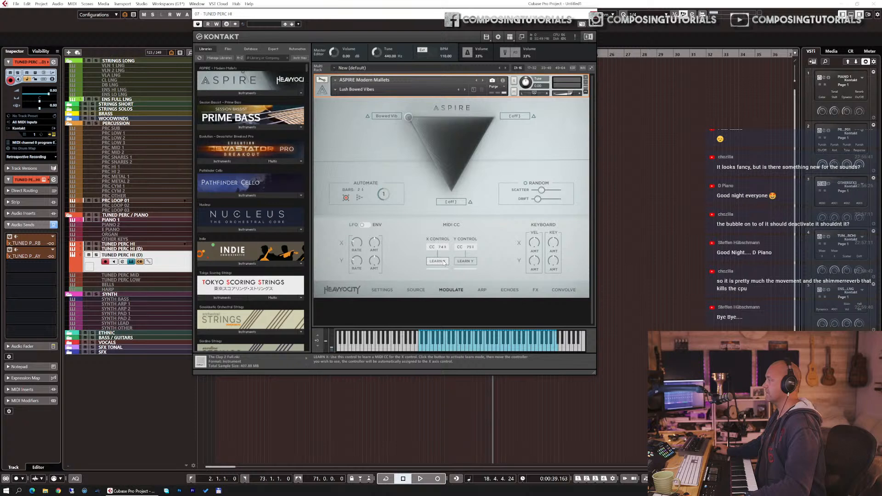
pyautogui.click(465, 262)
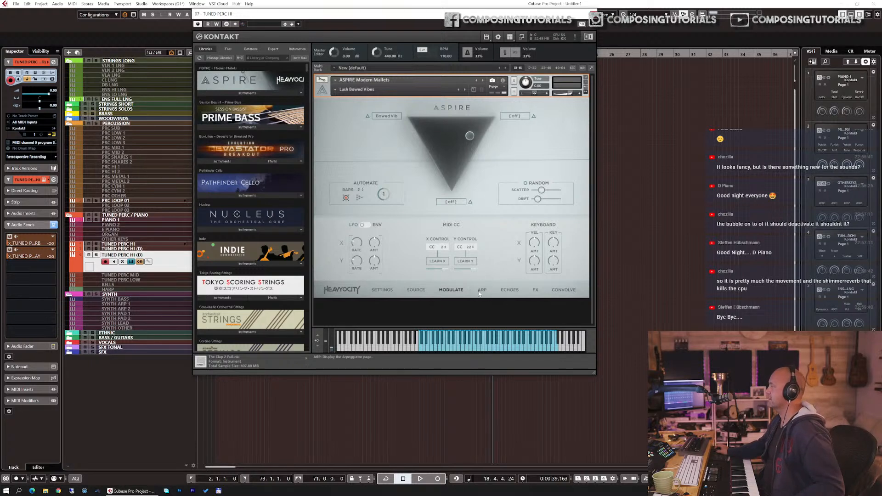
# Step: Move the morphing puck into the Bowed Vib corner of the source triangle
pyautogui.click(538, 289)
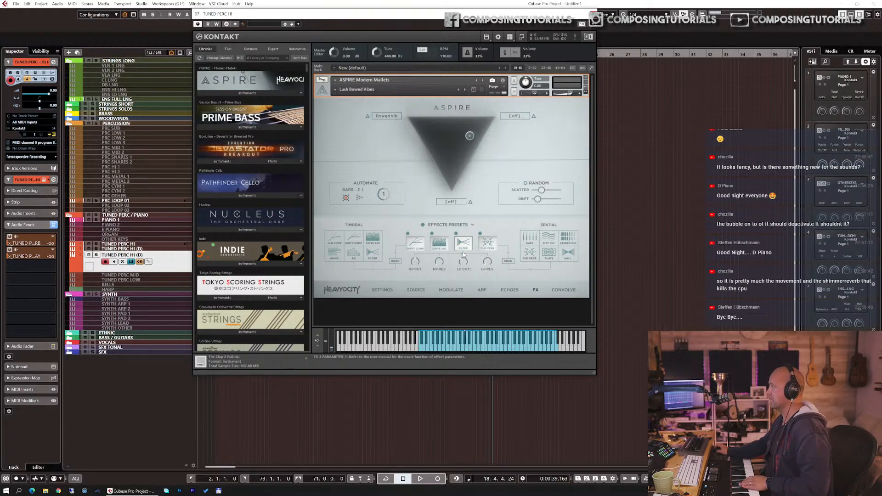
pyautogui.moveTo(469, 135); pyautogui.dragTo(396, 109)
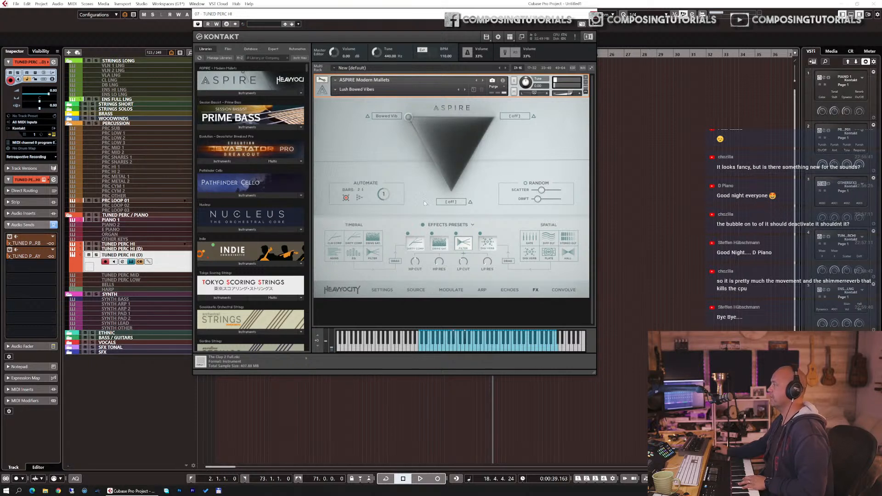
pyautogui.moveTo(462, 257)
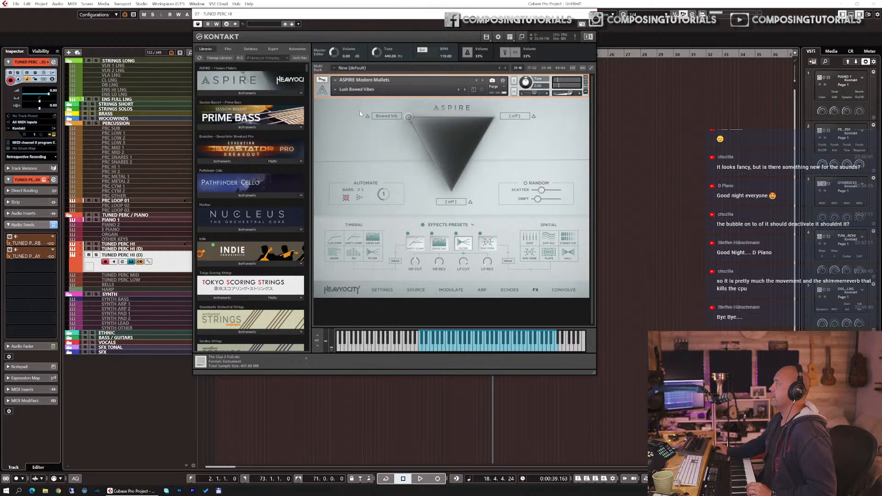
# Step: Load the Basic Marimba snapshot from the Core Mallets category
pyautogui.click(350, 89)
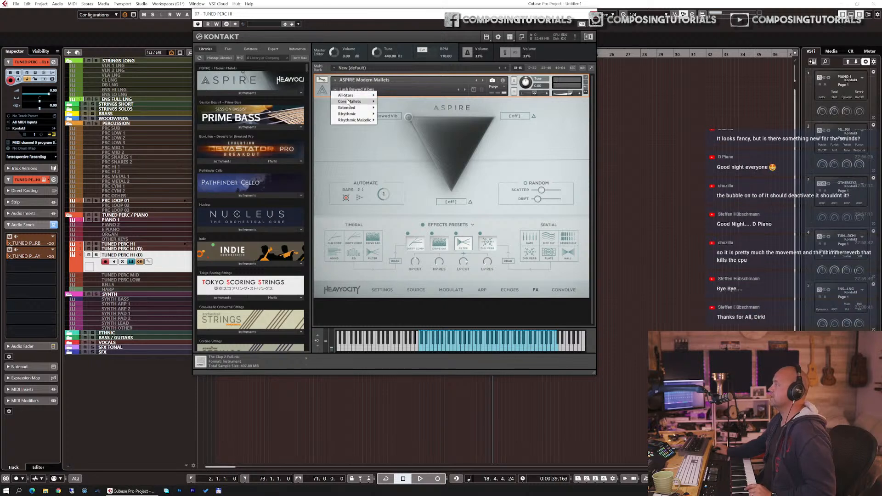
pyautogui.moveTo(349, 102)
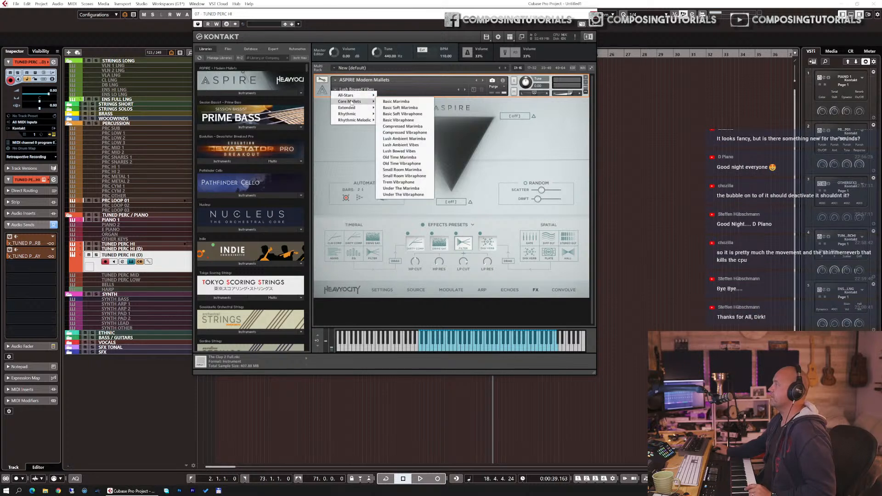
pyautogui.click(385, 101)
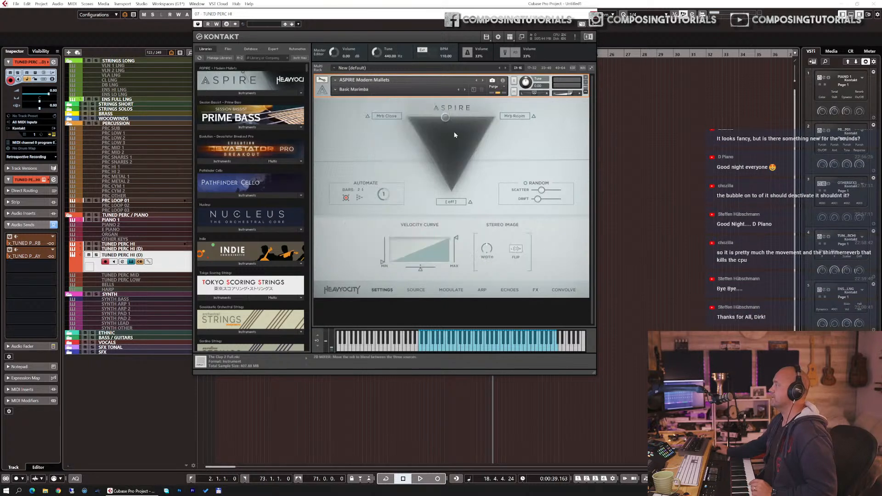
# Step: Open the Source page and audition marimba sources for the first channel, ending on Mrb Close
pyautogui.click(420, 289)
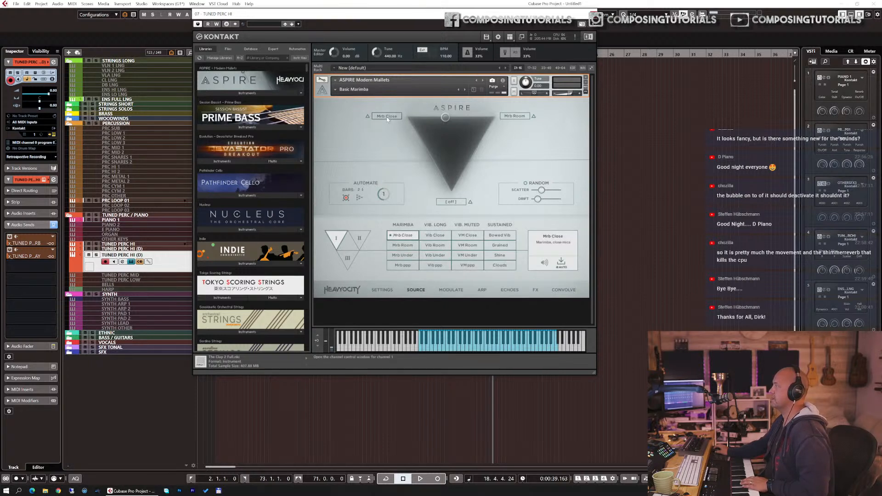
pyautogui.click(391, 122)
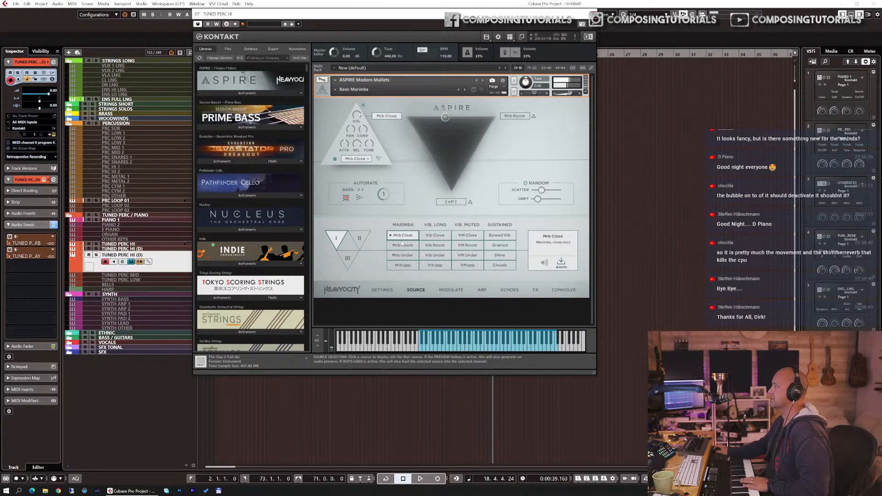
pyautogui.click(404, 257)
pyautogui.click(403, 265)
pyautogui.click(402, 235)
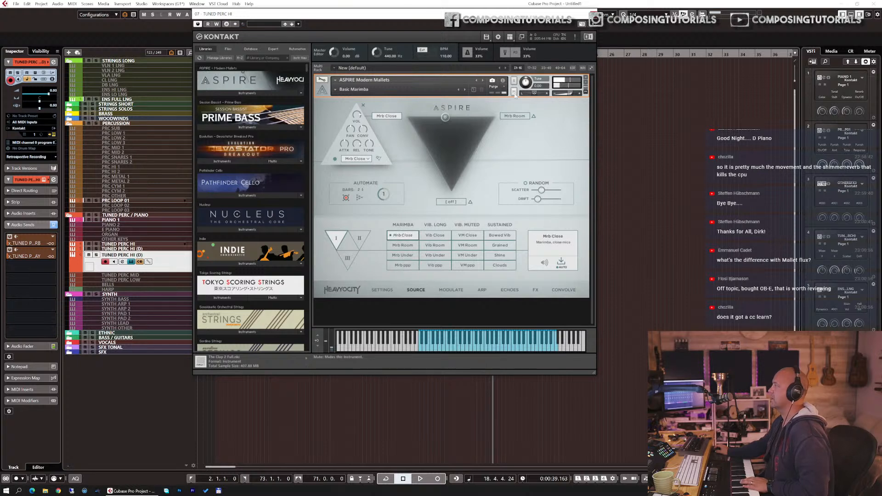
# Step: Set the second source channel to Mrb Under
pyautogui.click(512, 117)
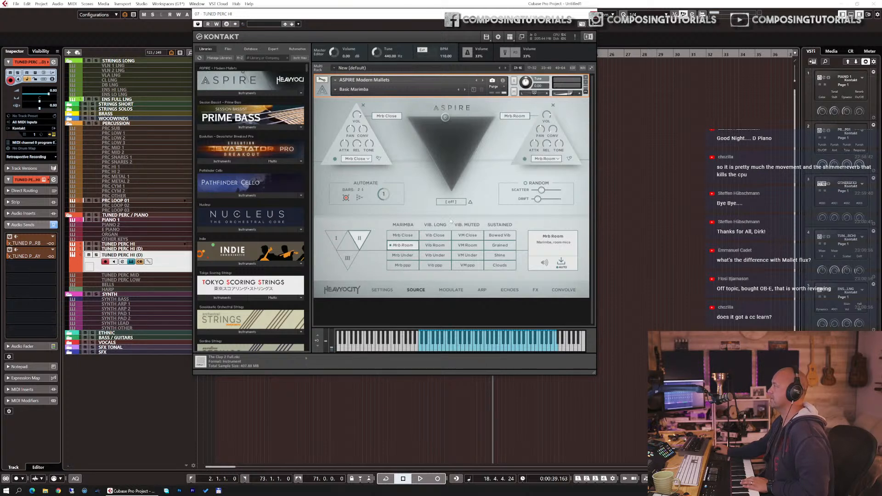
pyautogui.click(406, 259)
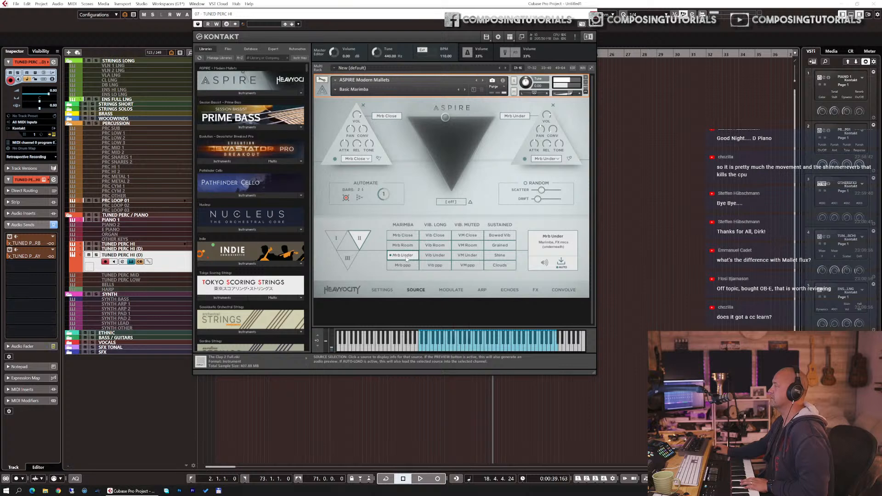
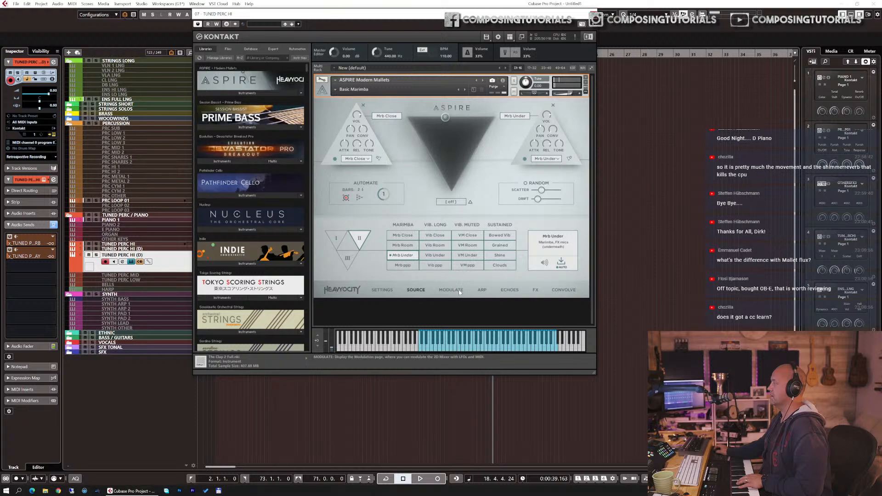
# Step: Open the Arp page and set the arpeggiator type to REP x3
pyautogui.click(459, 291)
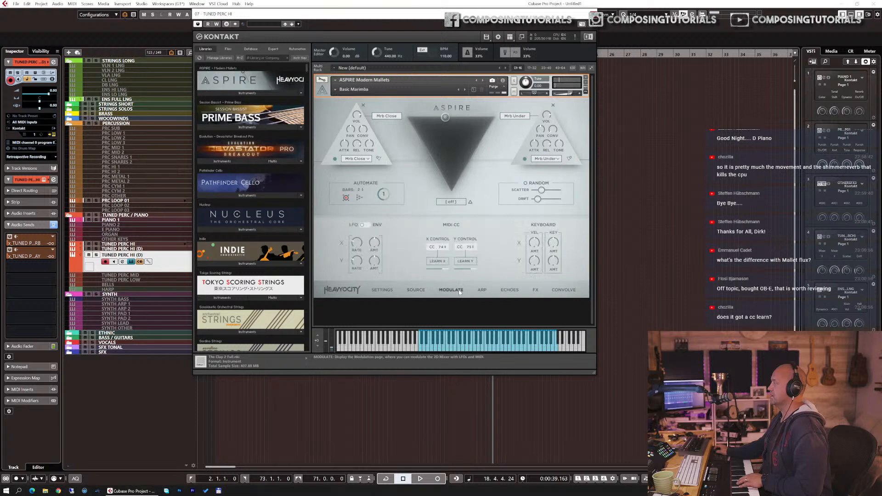
pyautogui.click(482, 290)
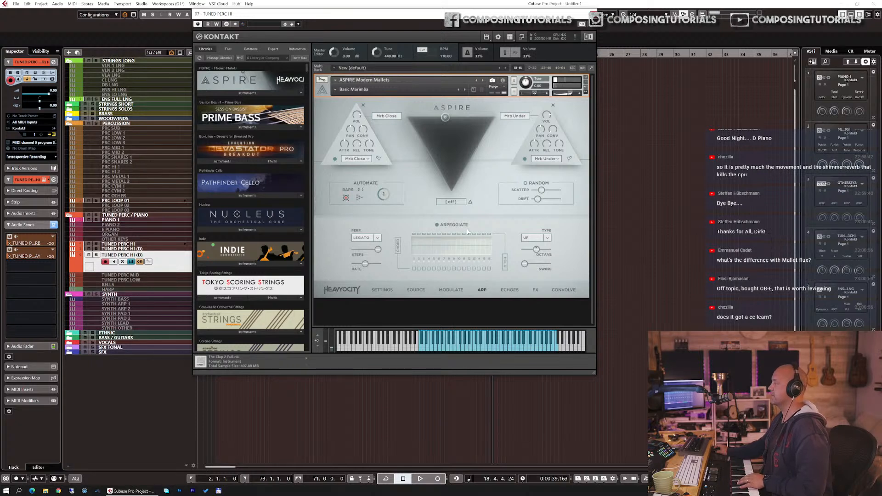
pyautogui.click(541, 238)
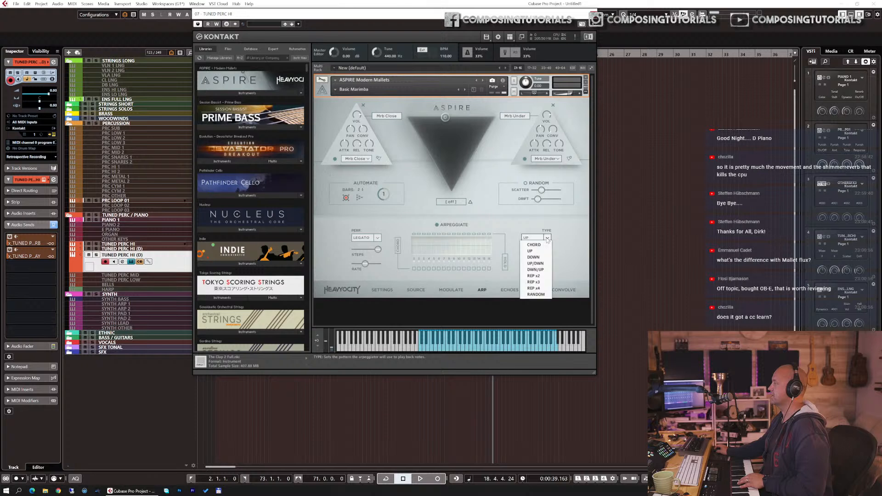
pyautogui.click(540, 281)
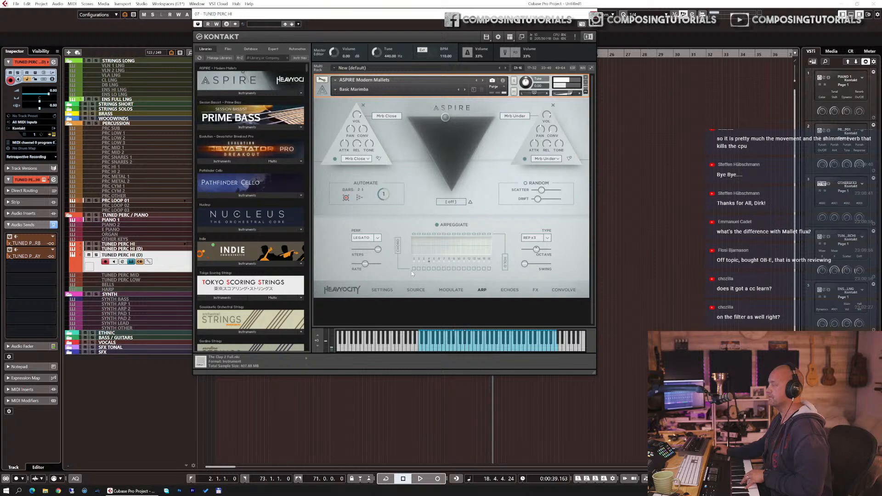
# Step: Browse the FX, Source and Modulate pages before returning to the Arp page
pyautogui.click(531, 290)
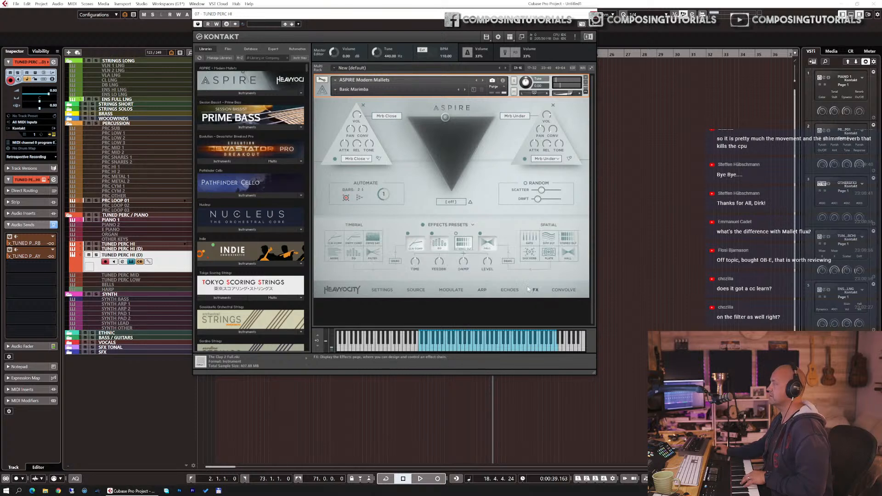
pyautogui.click(441, 248)
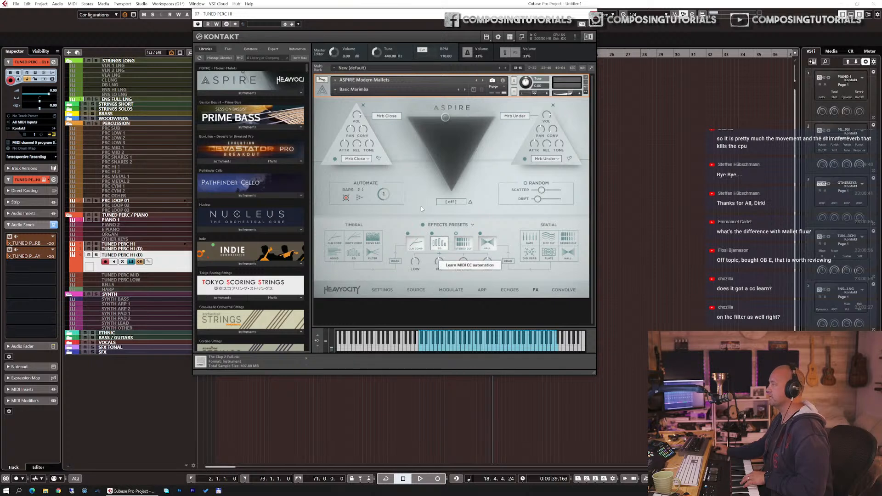
pyautogui.click(415, 288)
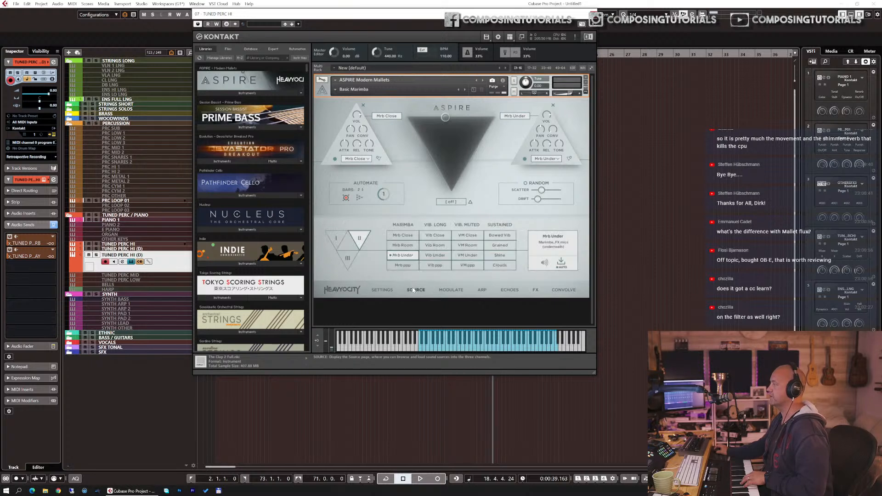
pyautogui.click(450, 289)
pyautogui.click(481, 290)
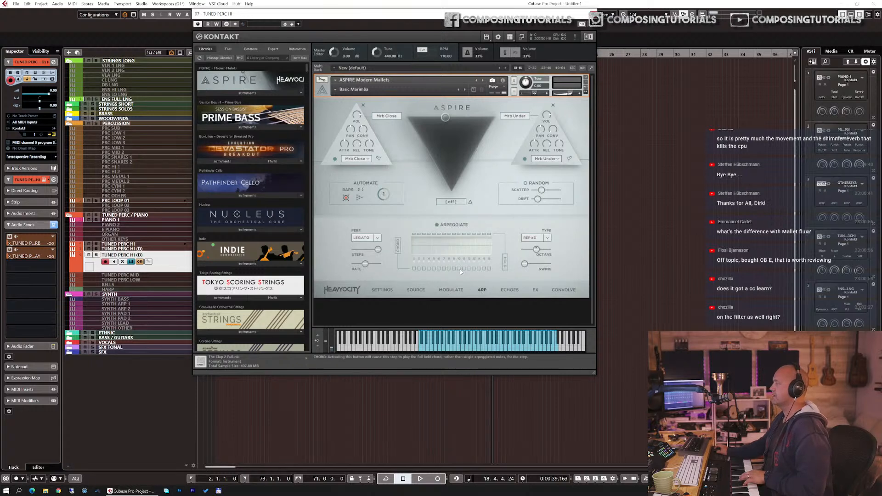
# Step: Set the arpeggiator mode to HOLD and draw a new velocity pattern across the step sequence
pyautogui.click(376, 238)
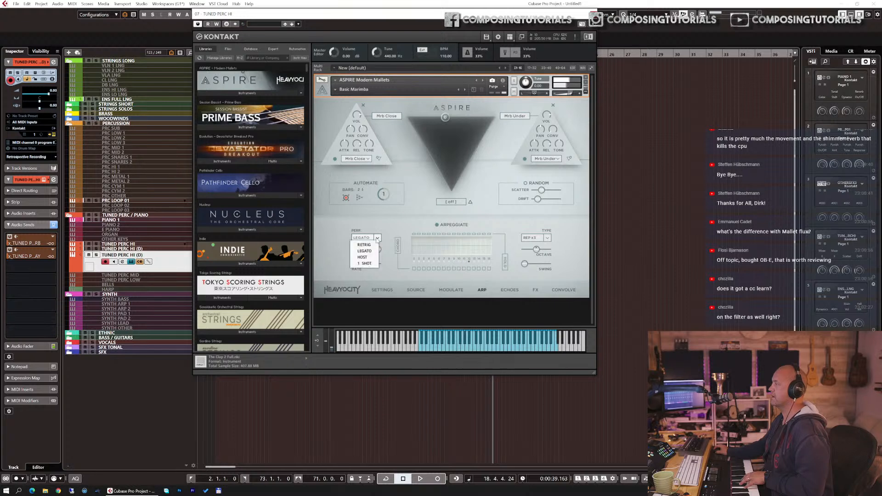
pyautogui.click(370, 257)
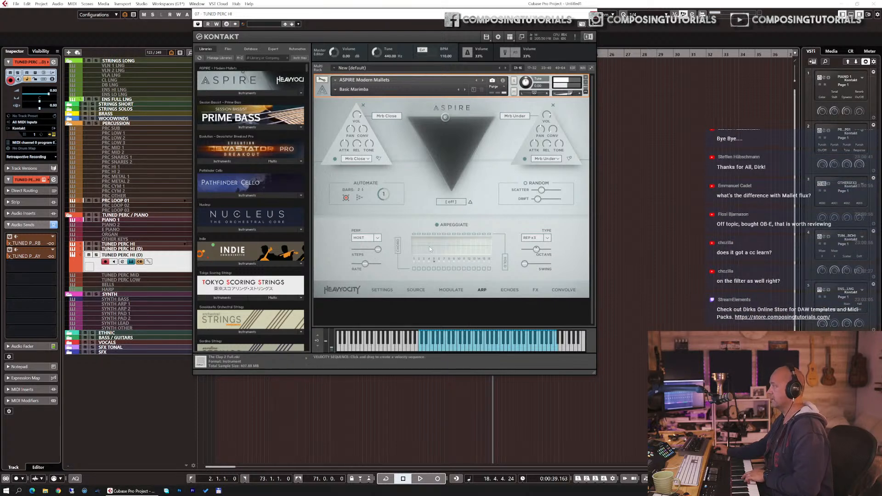
pyautogui.moveTo(415, 244); pyautogui.dragTo(440, 253)
pyautogui.click(440, 253)
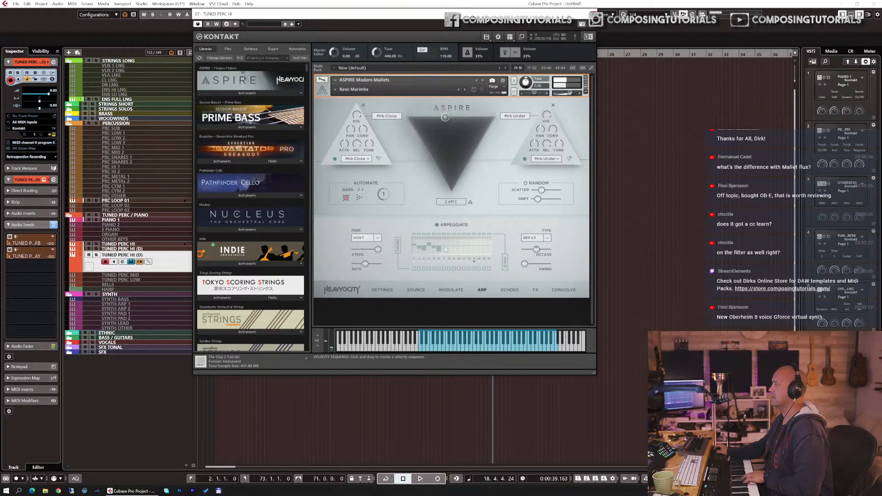
pyautogui.moveTo(444, 244); pyautogui.dragTo(486, 249)
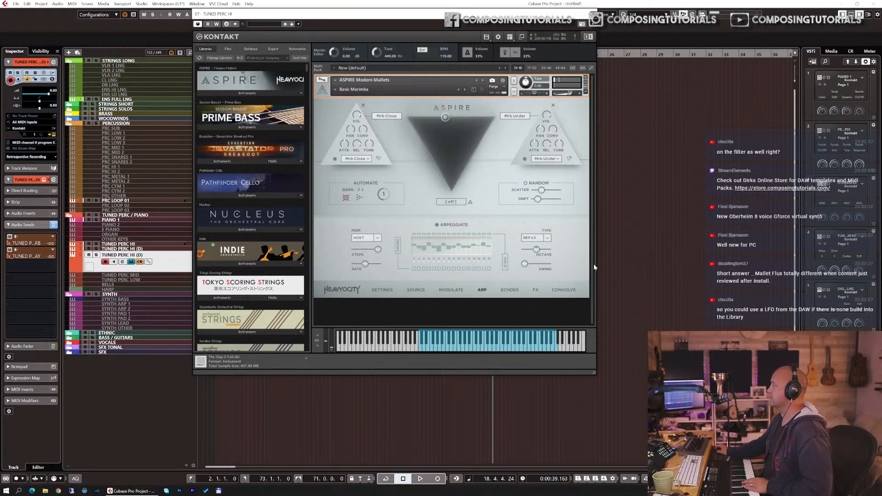
# Step: Change the arpeggiator type to REP x2 and raise the octave setting
pyautogui.click(546, 237)
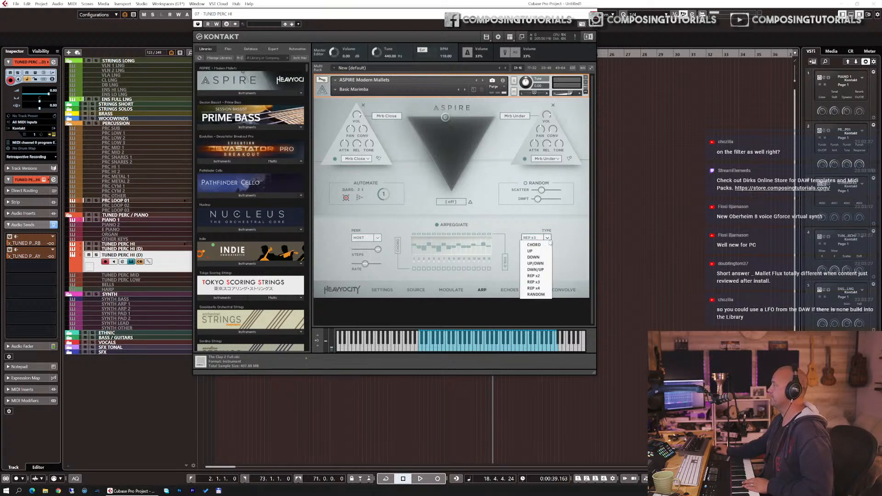
pyautogui.click(540, 276)
pyautogui.moveTo(537, 251); pyautogui.dragTo(543, 254)
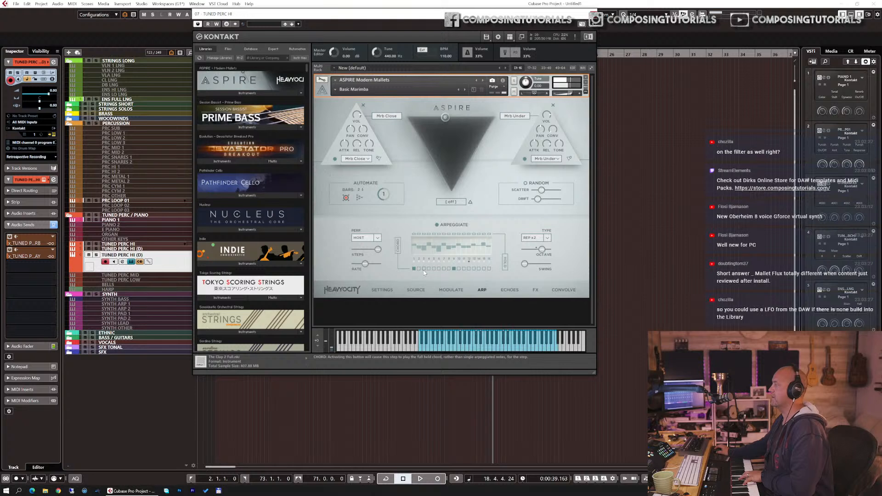
# Step: Turn on chord for one arpeggiator step and raise the swing and rate sliders
pyautogui.click(464, 270)
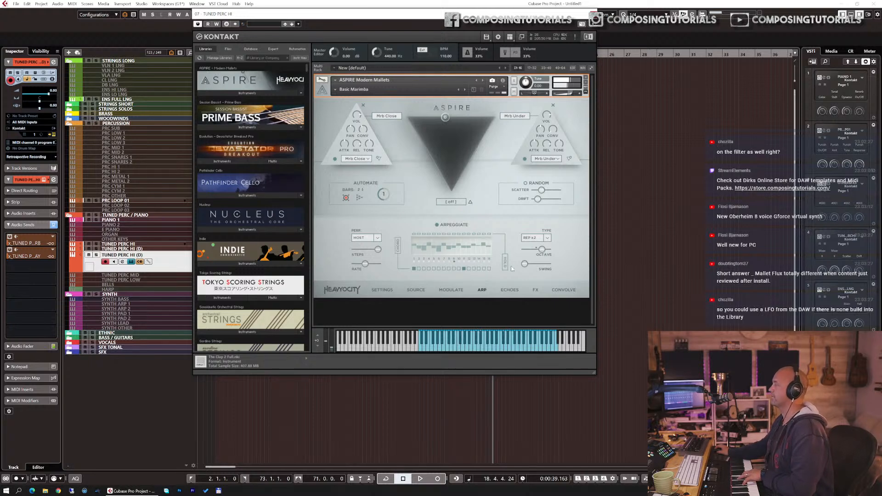
pyautogui.moveTo(526, 264); pyautogui.dragTo(544, 267)
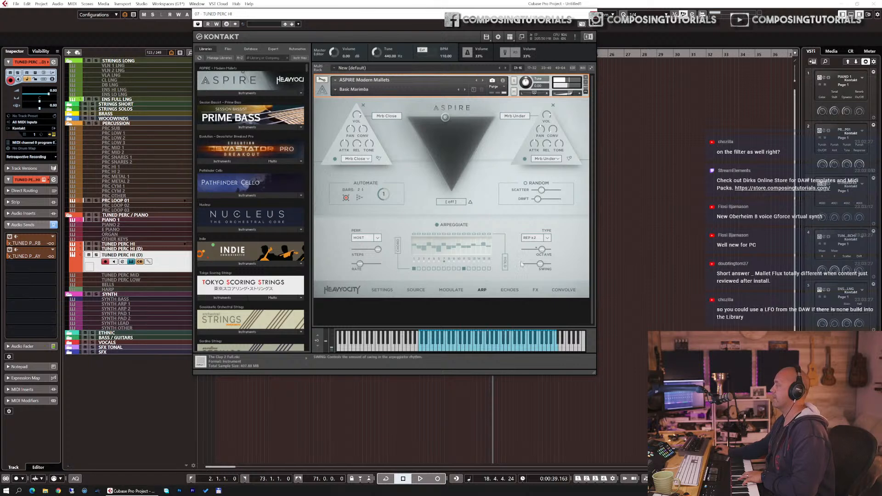
pyautogui.moveTo(359, 265); pyautogui.dragTo(366, 267)
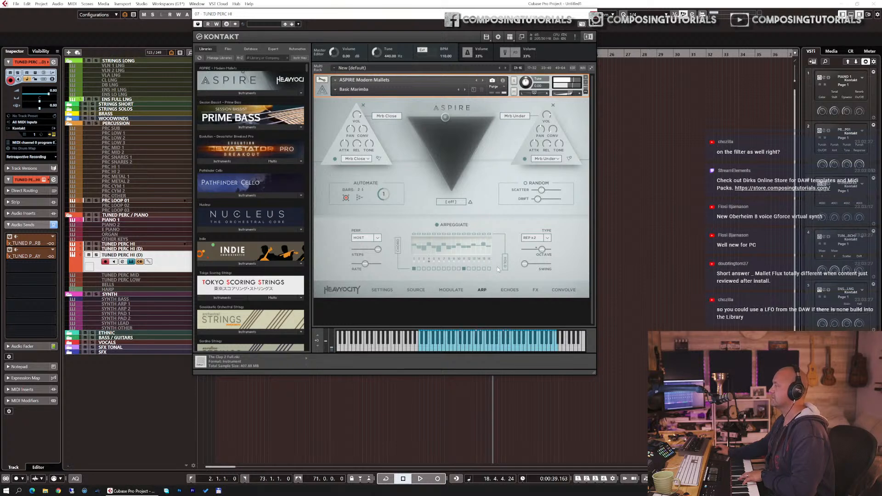
# Step: Open the Echoes page and switch the Echoes effect on
pyautogui.click(509, 291)
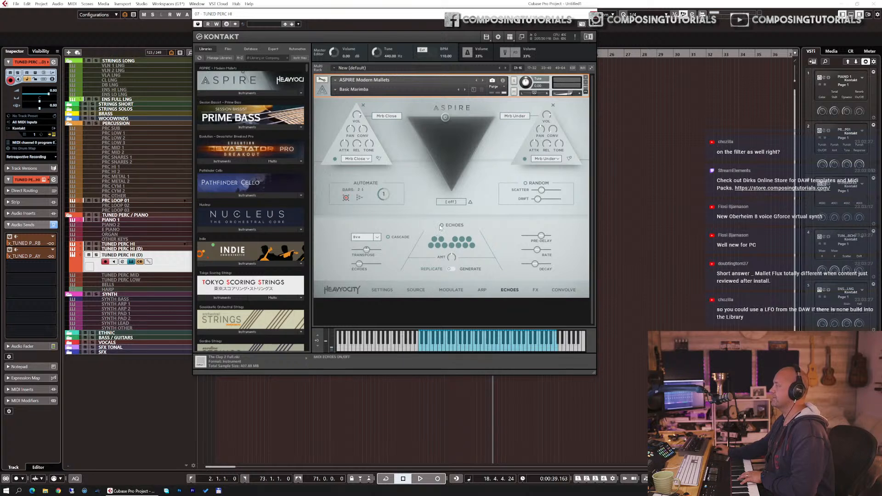
pyautogui.click(486, 292)
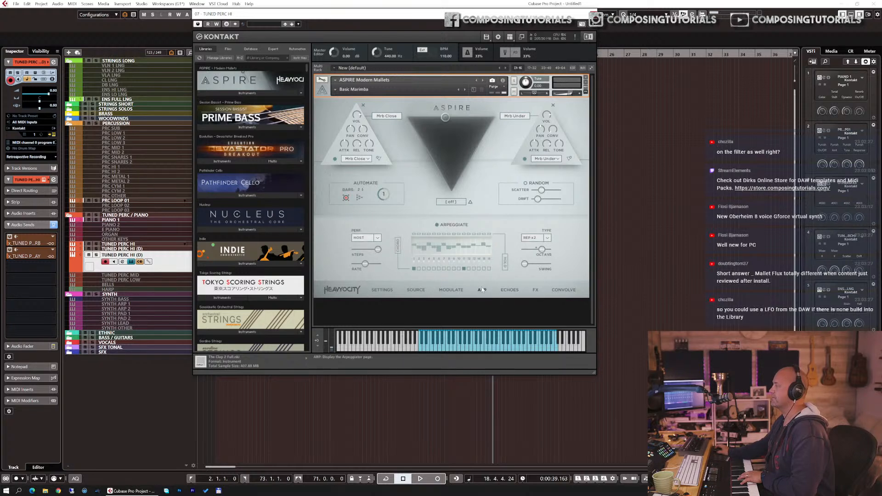
pyautogui.click(509, 290)
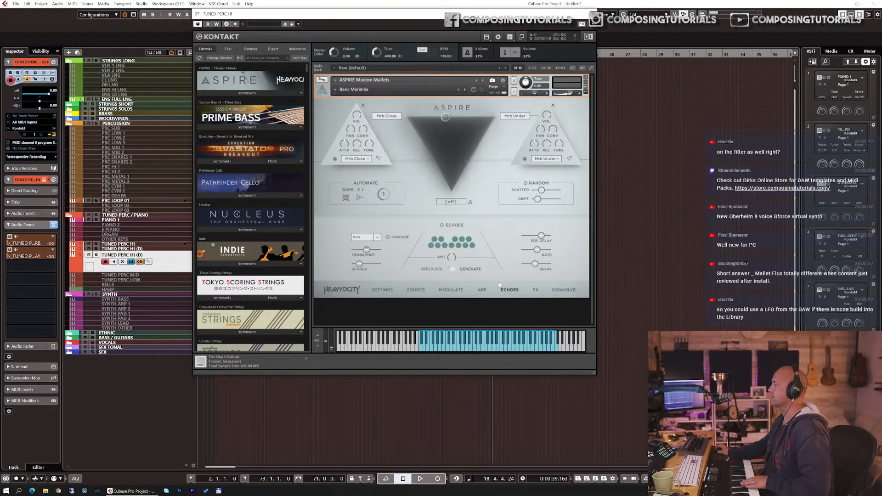
pyautogui.click(441, 226)
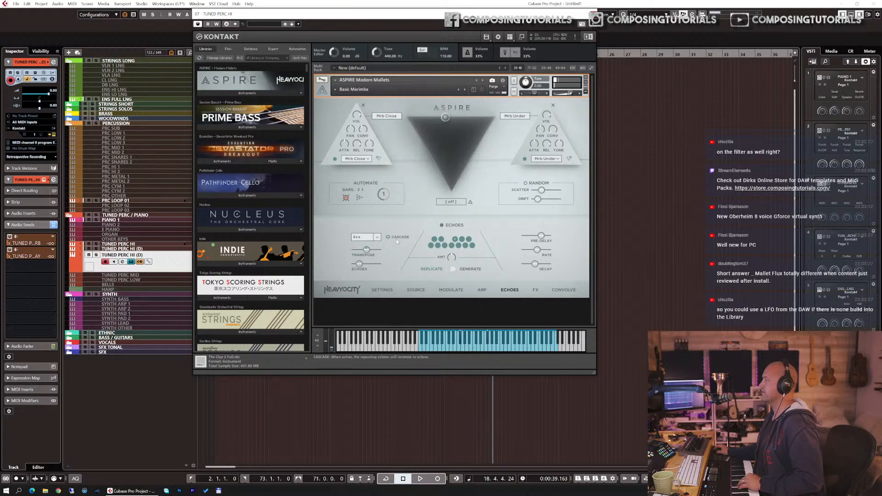
pyautogui.moveTo(363, 264); pyautogui.dragTo(363, 265)
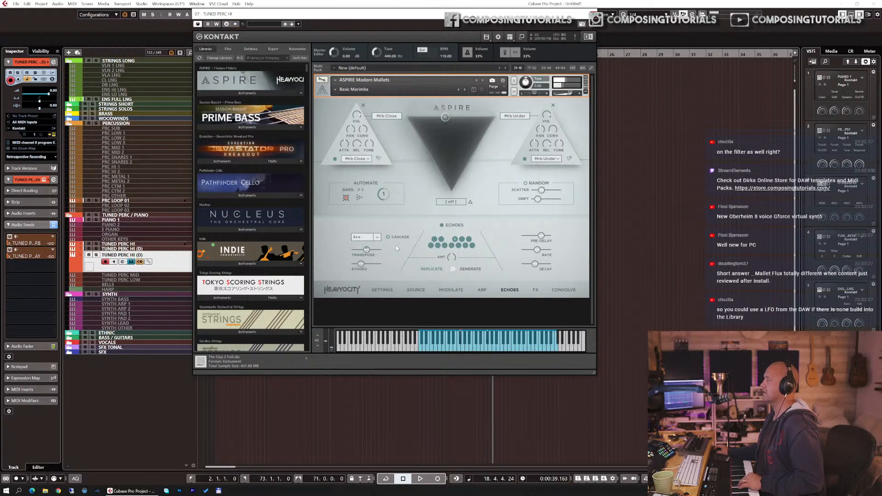
# Step: Set the echoes interval to 8ve after trying 5th/8ve
pyautogui.click(375, 238)
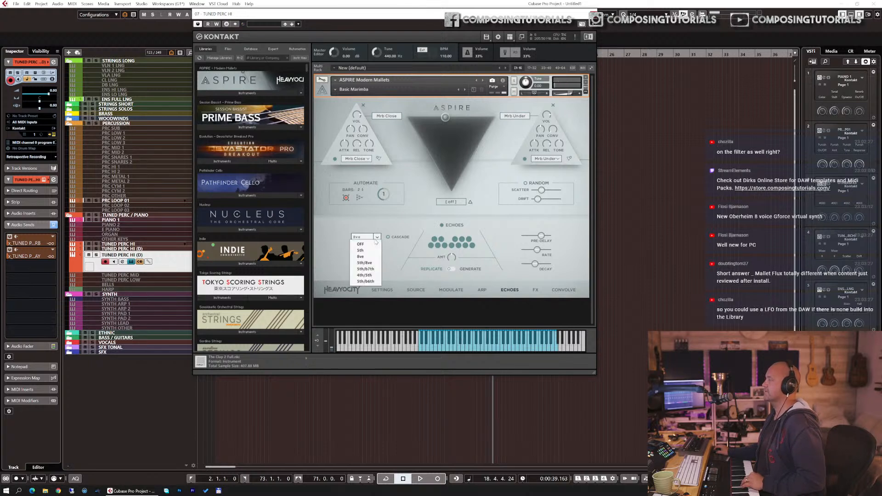
pyautogui.click(364, 263)
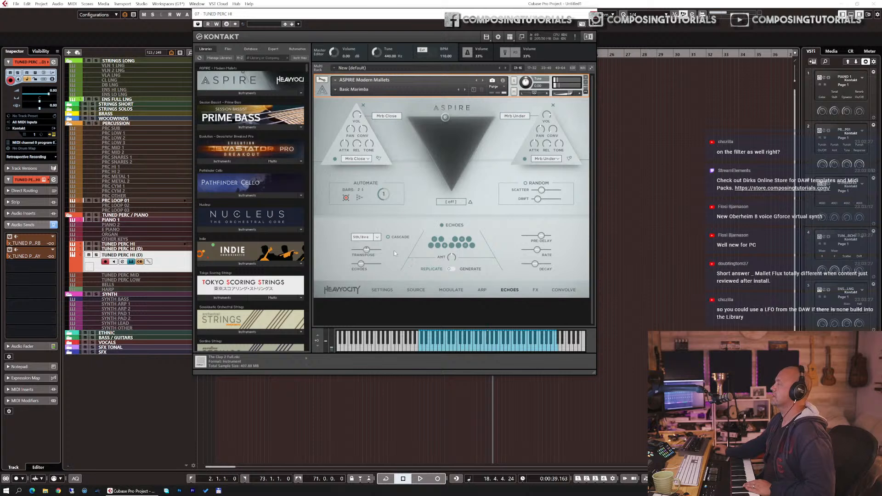
pyautogui.click(376, 238)
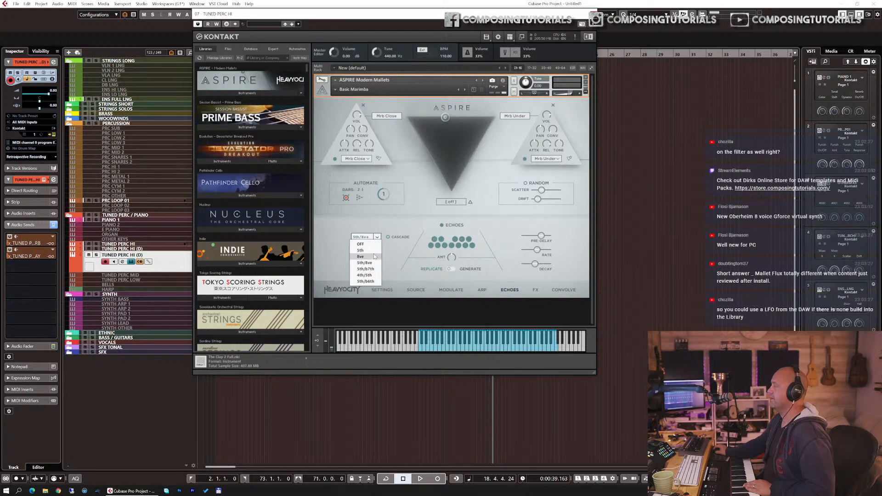
pyautogui.click(374, 257)
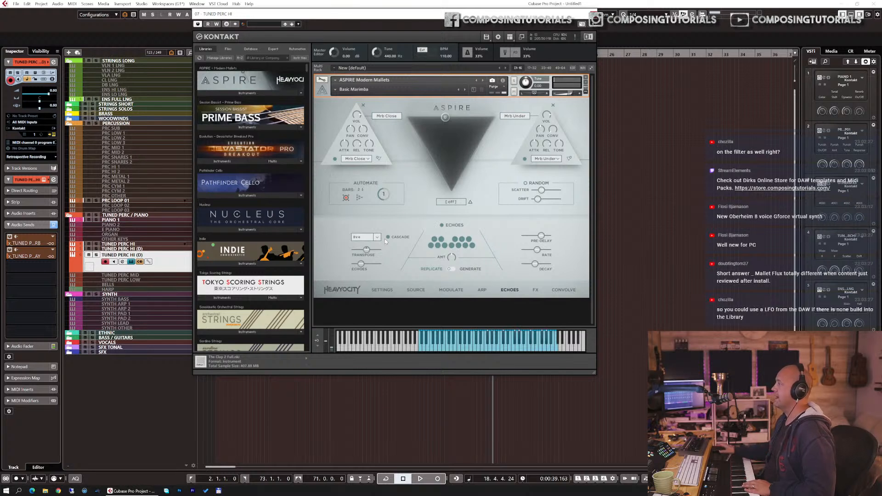
# Step: Nudge the morph puck slightly right and adjust the echoes pre-delay, rate and decay sliders
pyautogui.moveTo(446, 119)
pyautogui.mouseDown()
pyautogui.moveTo(448, 131)
pyautogui.moveTo(456, 119)
pyautogui.mouseUp()
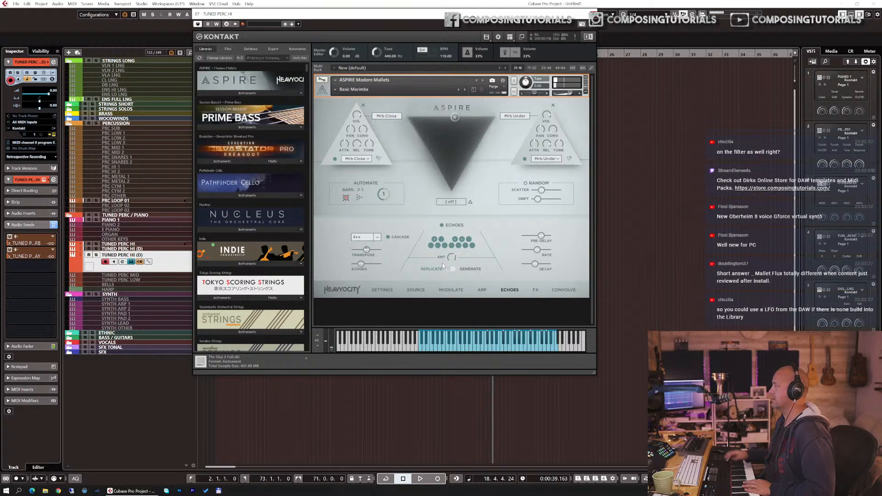
pyautogui.moveTo(452, 265); pyautogui.dragTo(452, 271)
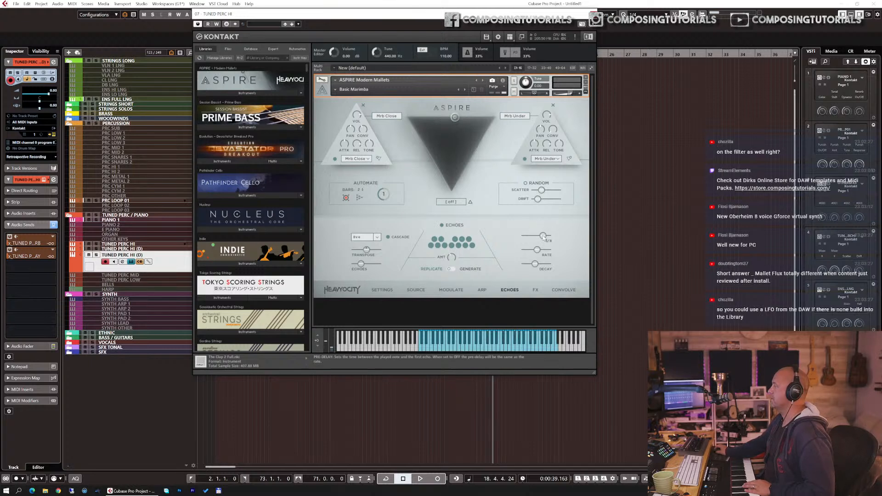
pyautogui.moveTo(543, 236); pyautogui.dragTo(541, 237)
pyautogui.moveTo(539, 250); pyautogui.dragTo(535, 248)
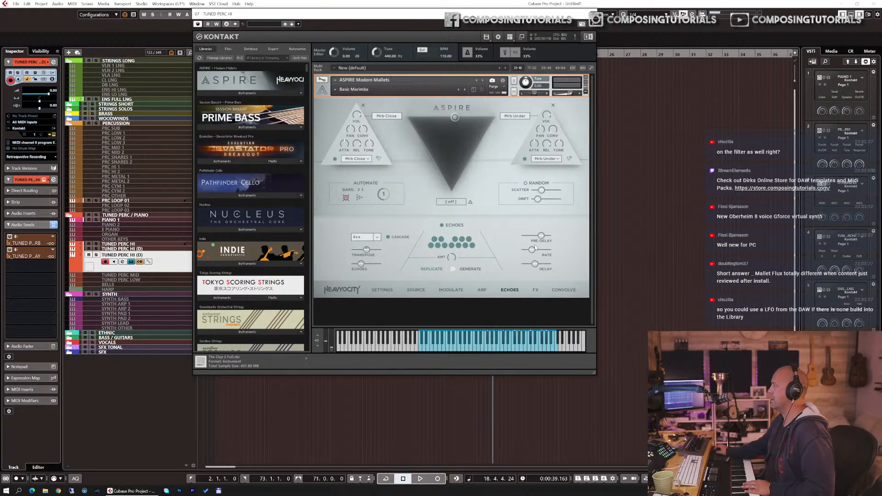
pyautogui.moveTo(539, 265); pyautogui.dragTo(550, 264)
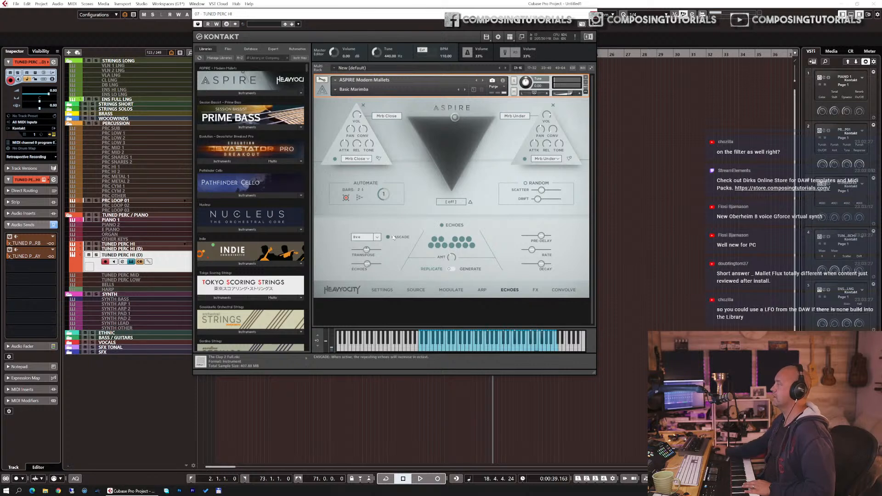
# Step: Switch the echoes to Generate mode and raise its rate and amount
pyautogui.click(453, 270)
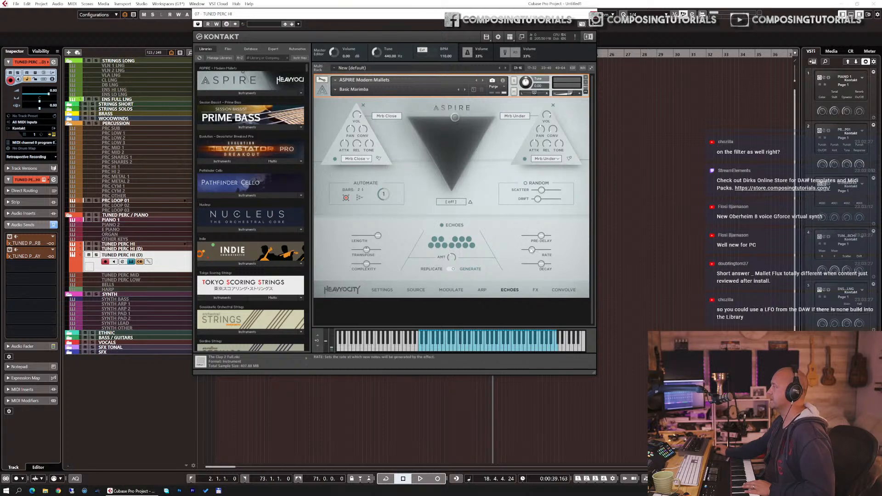
pyautogui.moveTo(532, 250); pyautogui.dragTo(540, 251)
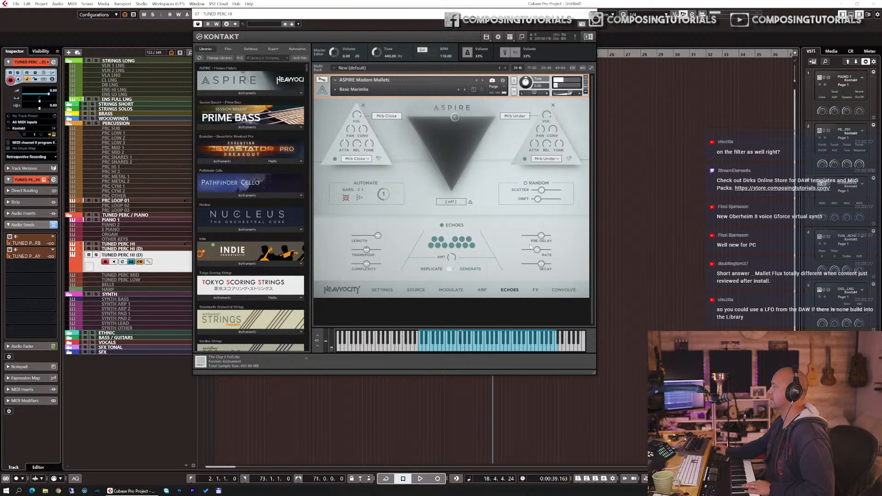
pyautogui.moveTo(452, 256); pyautogui.dragTo(454, 251)
# Step: Raise the generated echoes' transpose, adjust complexity, and switch on the Random scatter and drift
pyautogui.moveTo(365, 248)
pyautogui.mouseDown()
pyautogui.moveTo(384, 247)
pyautogui.moveTo(348, 249)
pyautogui.moveTo(373, 248)
pyautogui.mouseUp()
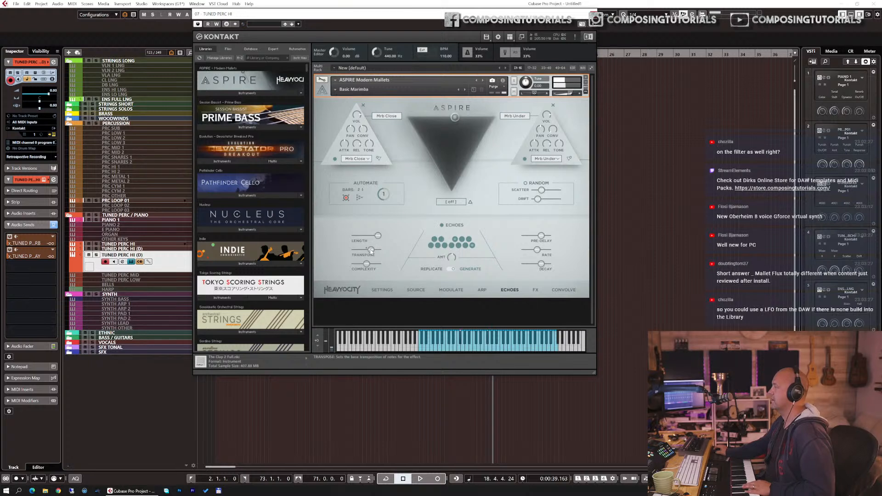
pyautogui.click(367, 264)
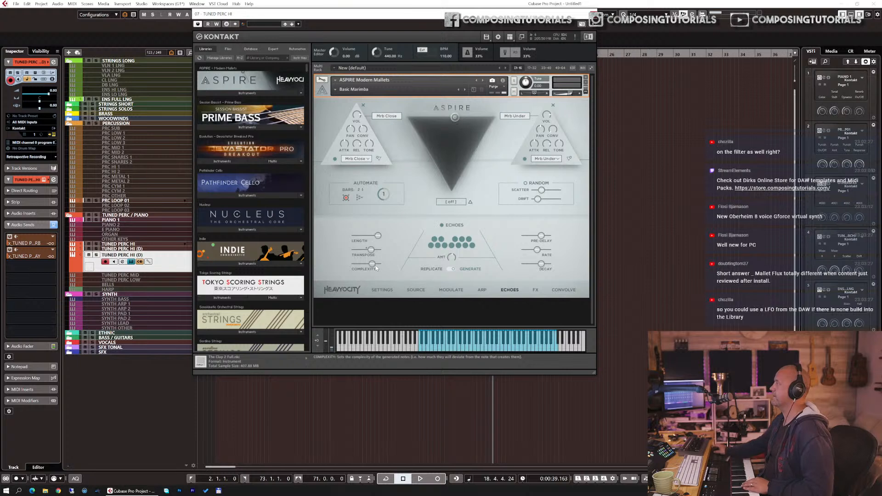
pyautogui.click(525, 183)
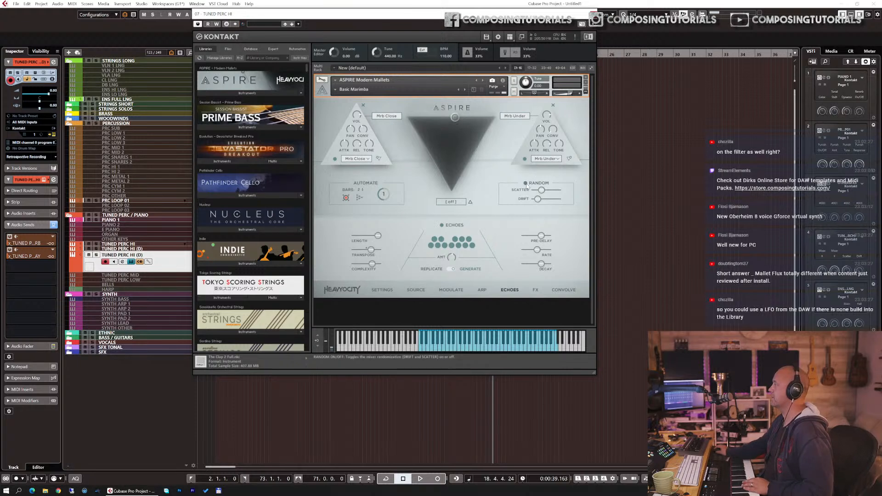
# Step: Fine-tune the random drift slider plus the echoes rate and length sliders
pyautogui.moveTo(542, 192); pyautogui.dragTo(545, 202)
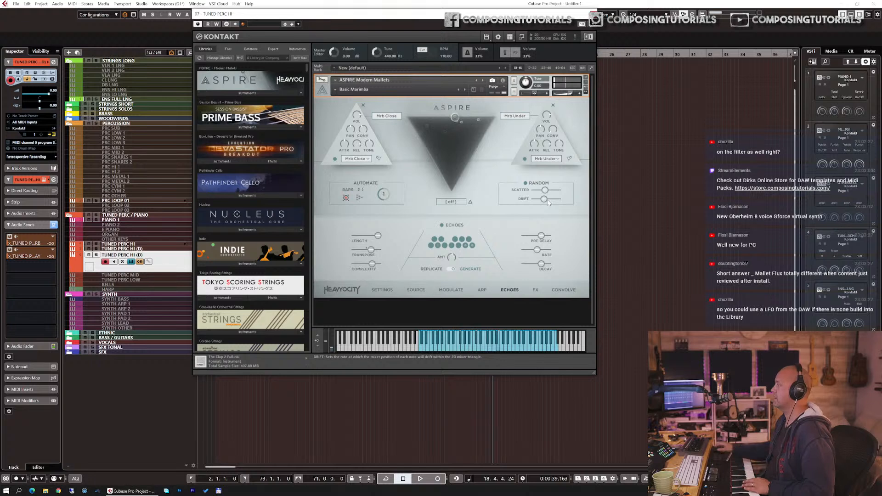
pyautogui.moveTo(537, 250); pyautogui.dragTo(544, 251)
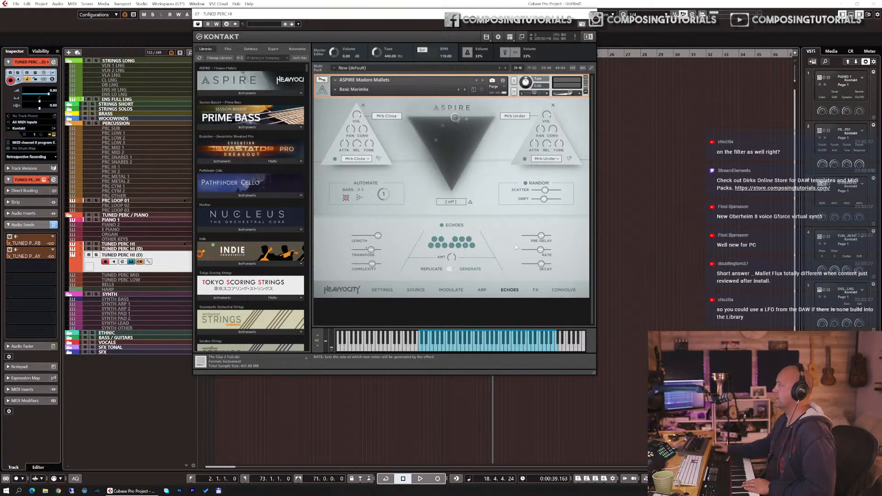
pyautogui.moveTo(378, 235); pyautogui.dragTo(365, 237)
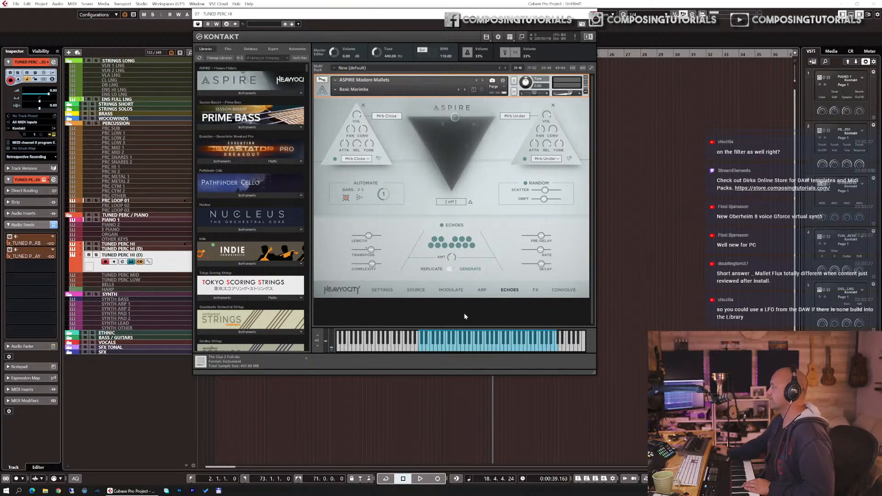
# Step: Open the arpeggiator page and toggle the Arpeggiate switch
pyautogui.click(482, 289)
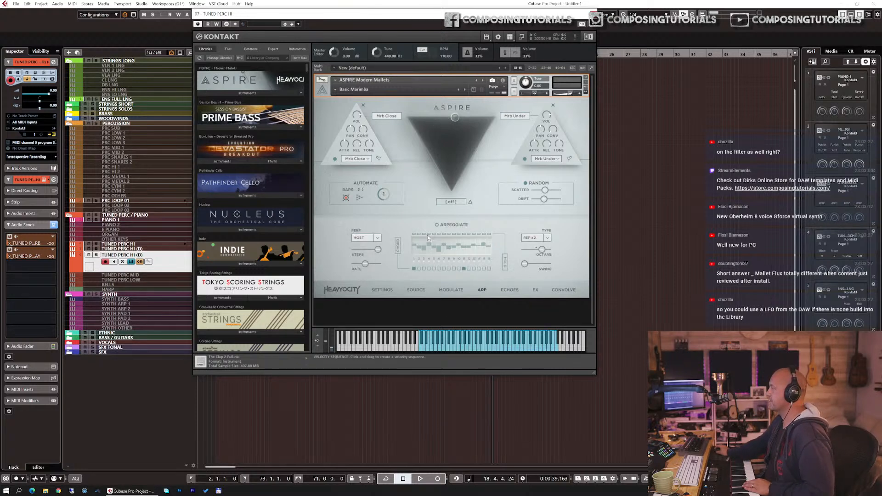
pyautogui.click(436, 225)
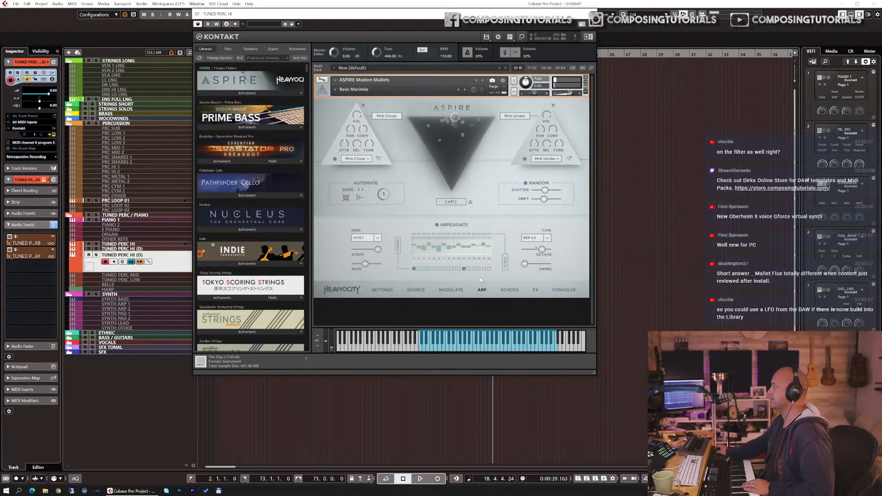
# Step: On the effects page, try modulation and delay effects in the chain, adjusting the rate and shape knobs
pyautogui.click(534, 290)
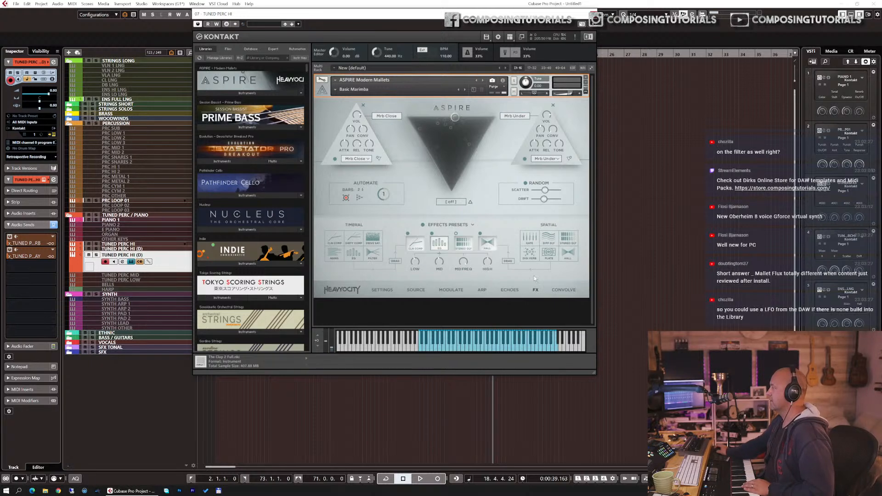
pyautogui.click(492, 249)
pyautogui.moveTo(527, 244); pyautogui.dragTo(491, 247)
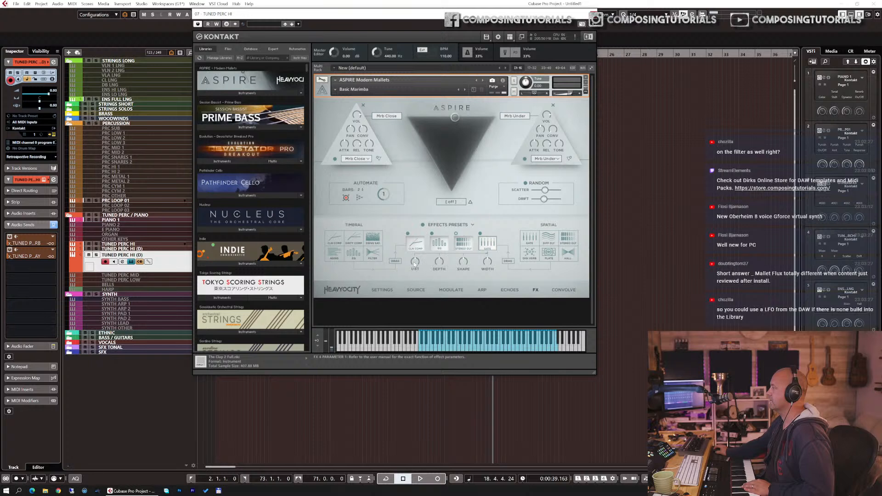
pyautogui.moveTo(414, 263); pyautogui.dragTo(416, 260)
pyautogui.click(443, 258)
pyautogui.moveTo(462, 263); pyautogui.dragTo(462, 258)
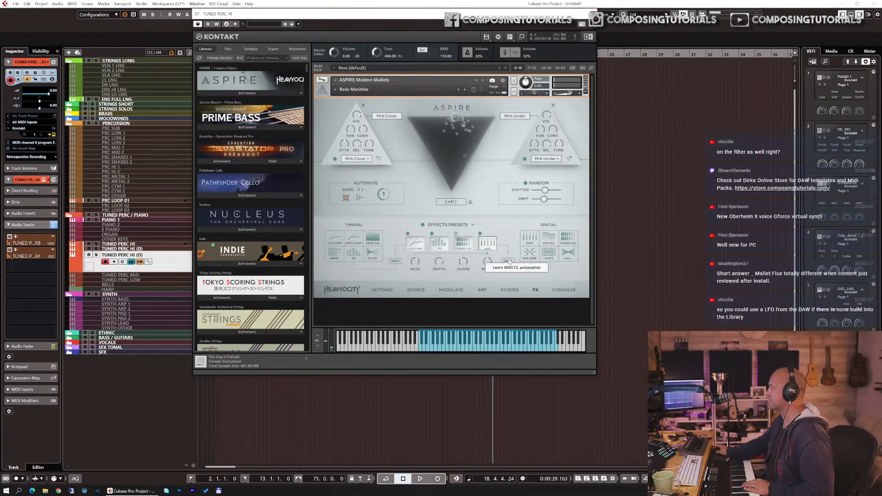
pyautogui.moveTo(530, 254); pyautogui.dragTo(490, 245)
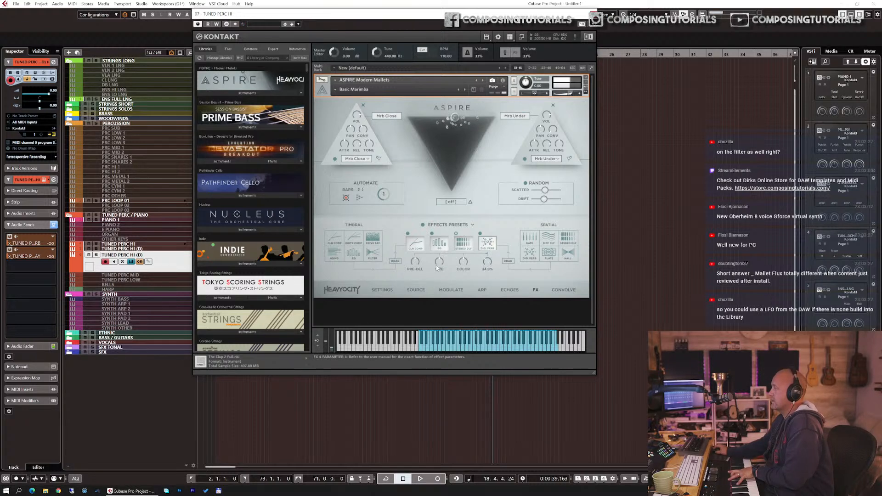
# Step: Enable Convolve on its page and set the convolution length to 8 BEATS
pyautogui.click(563, 290)
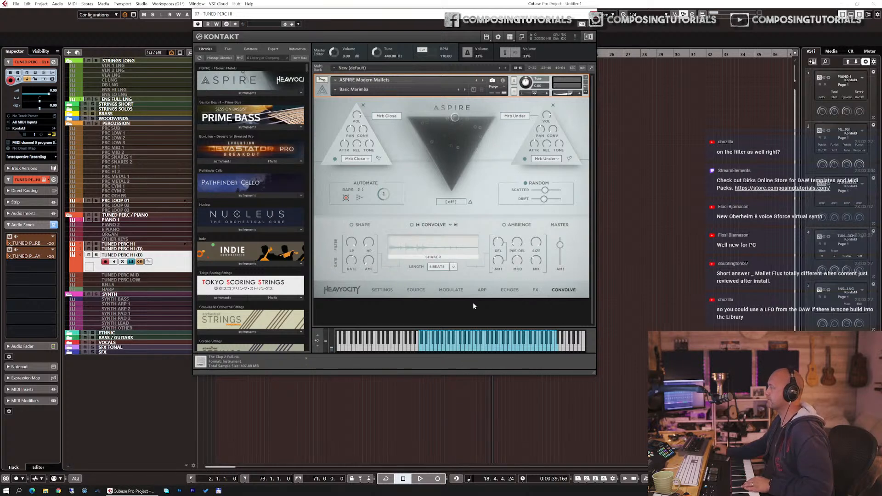
pyautogui.click(482, 290)
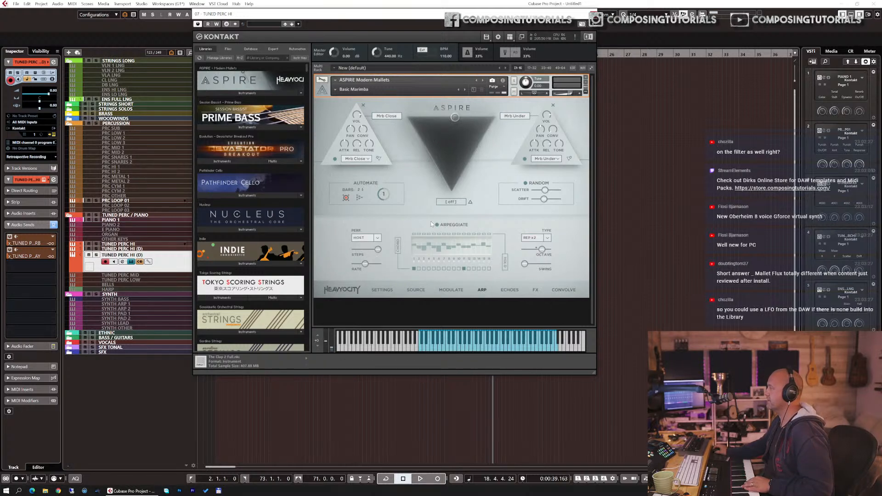
pyautogui.click(510, 292)
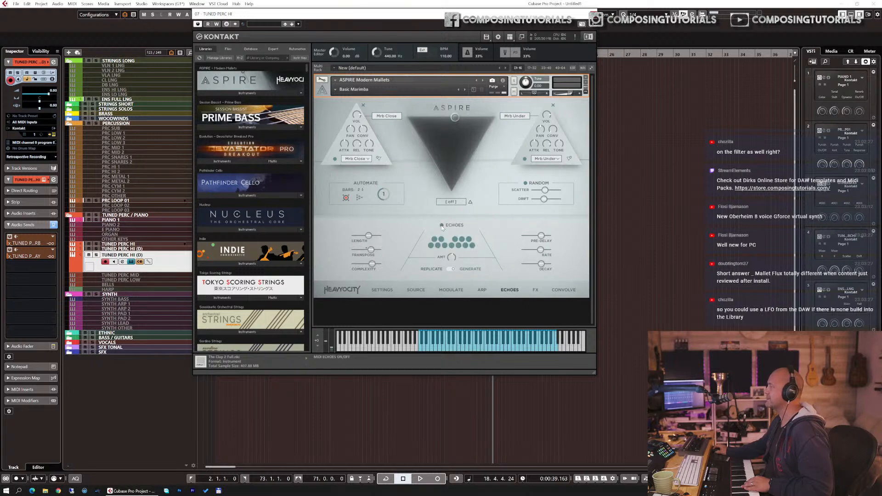
pyautogui.click(565, 291)
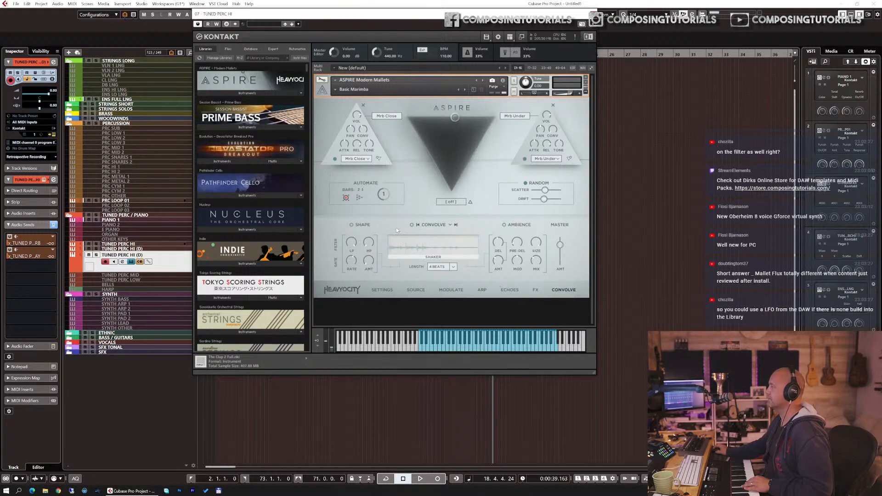
pyautogui.click(411, 226)
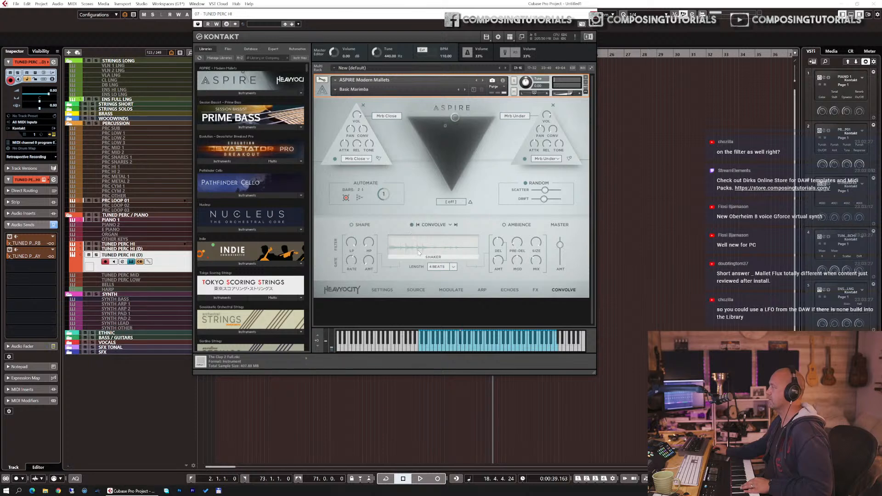
pyautogui.click(440, 266)
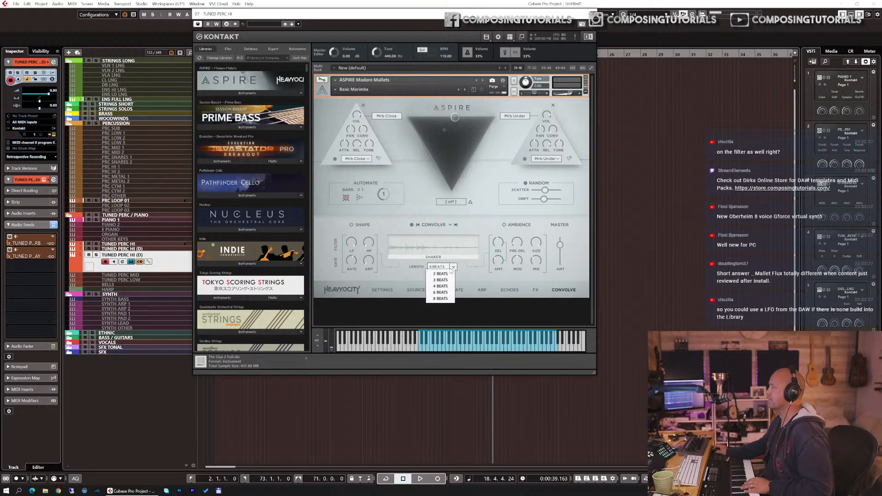
pyautogui.click(443, 299)
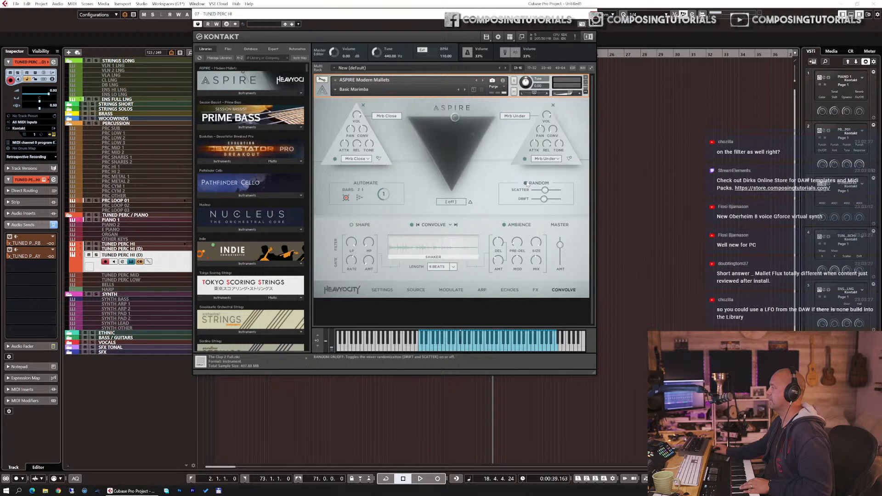
# Step: Enable Ambience and load the In Seven impulse response into Convolve
pyautogui.click(504, 225)
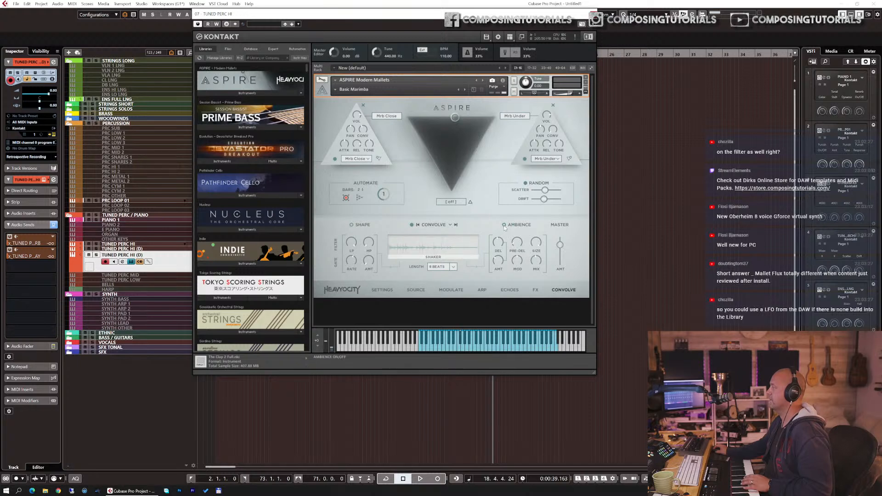
pyautogui.click(450, 225)
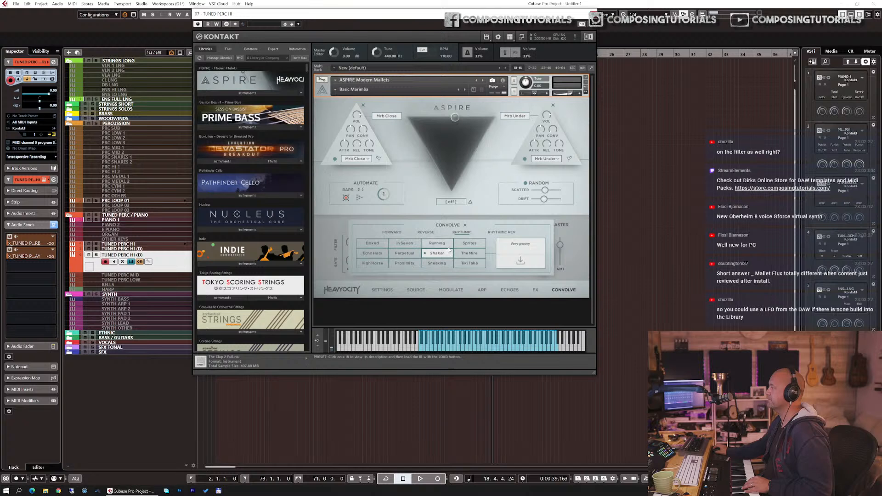
pyautogui.click(404, 243)
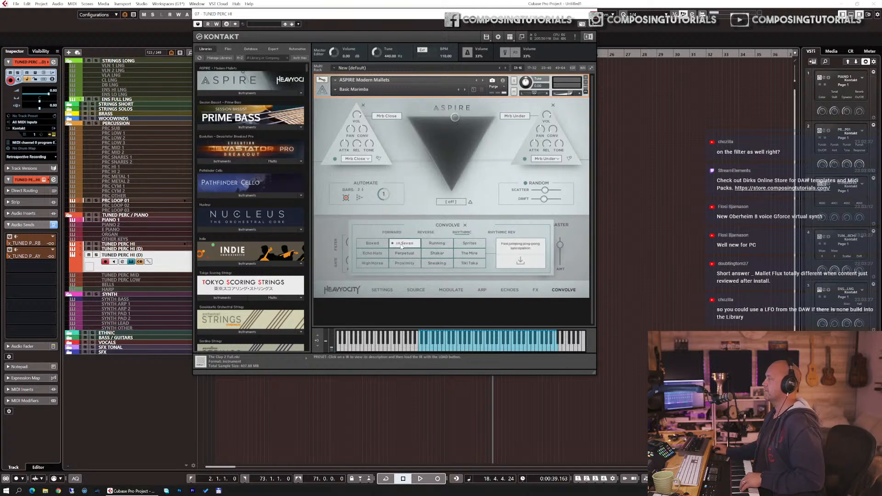
pyautogui.click(520, 261)
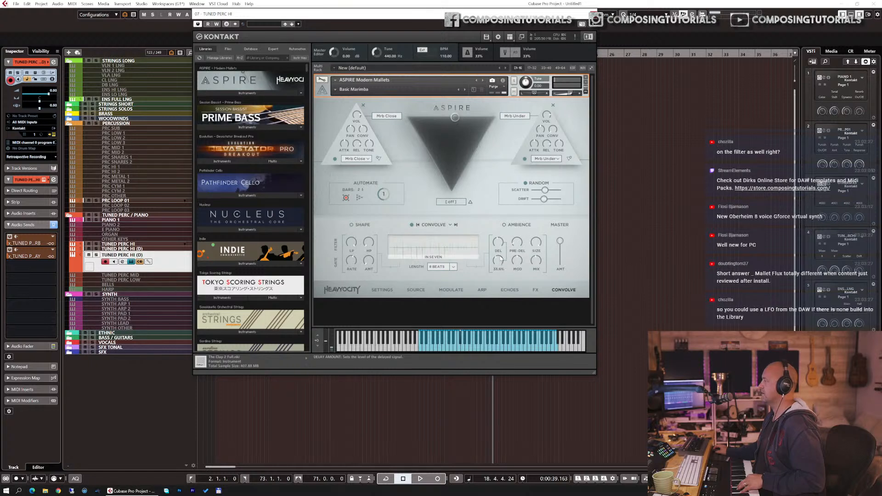
# Step: Raise the ambience delay amount and lower the ambience mix
pyautogui.moveTo(504, 252); pyautogui.dragTo(505, 244)
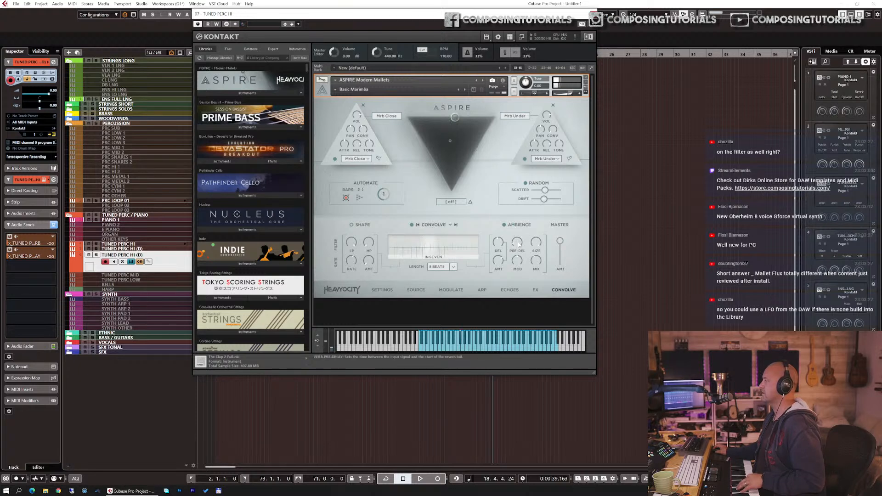
pyautogui.moveTo(536, 265); pyautogui.dragTo(533, 274)
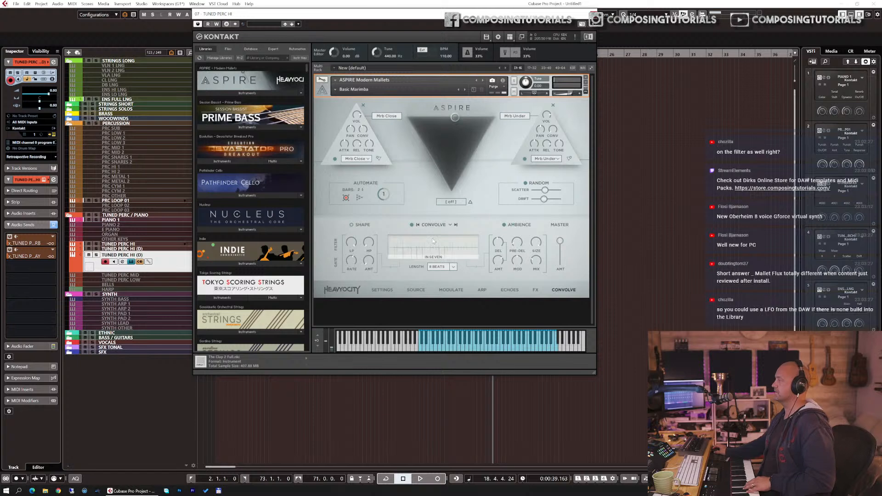
# Step: Cycle through the convolve impulse responses to Running
pyautogui.click(456, 224)
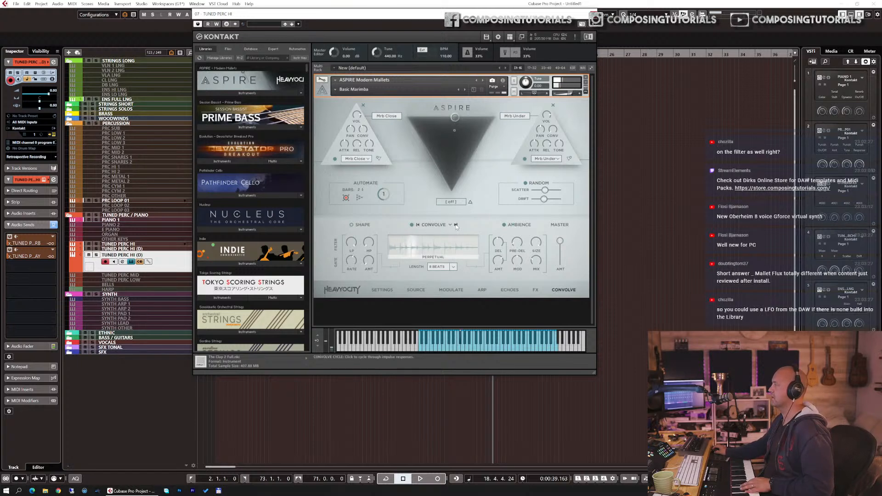
pyautogui.click(455, 224)
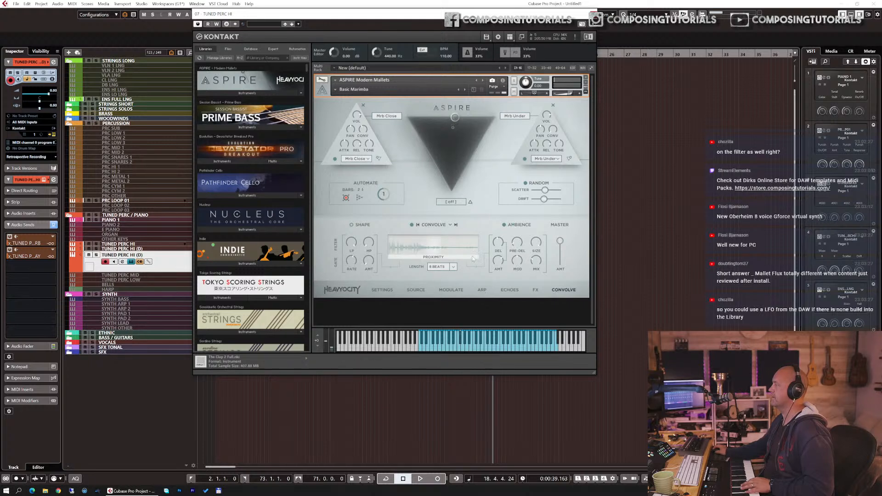
pyautogui.click(456, 227)
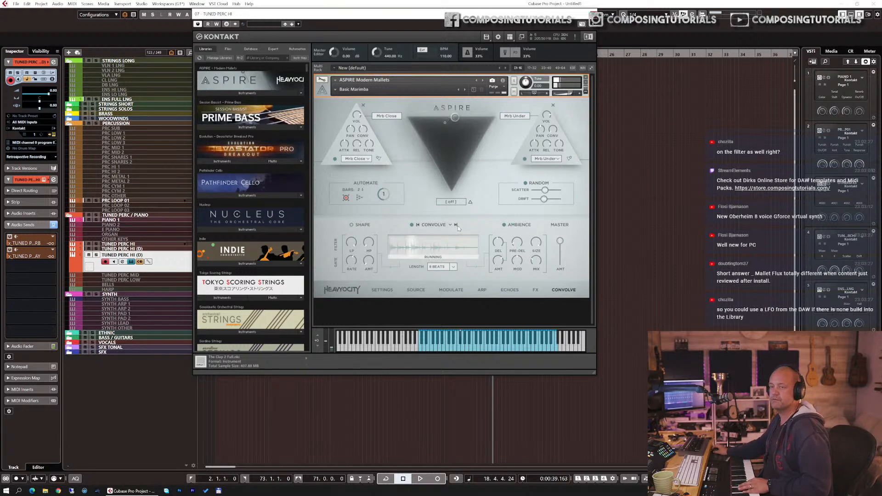
# Step: Load the Drifting Echoes snapshot from the Extended category
pyautogui.click(470, 280)
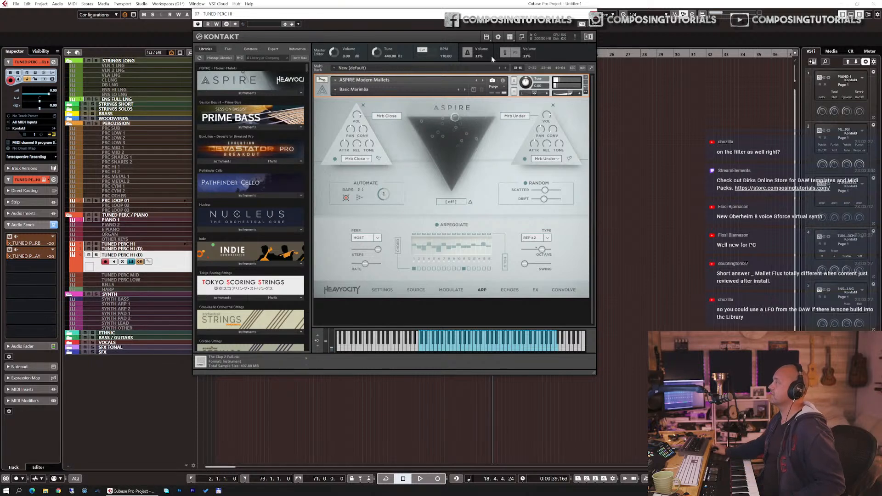
pyautogui.click(340, 90)
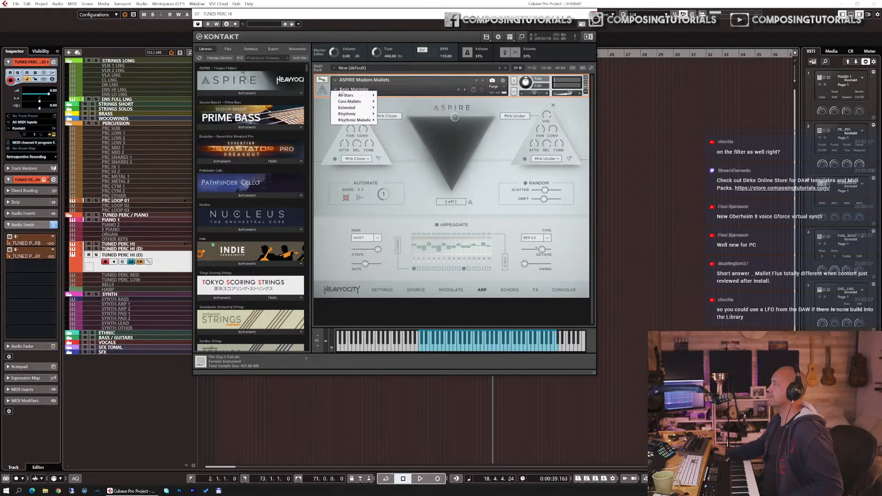
pyautogui.moveTo(360, 113)
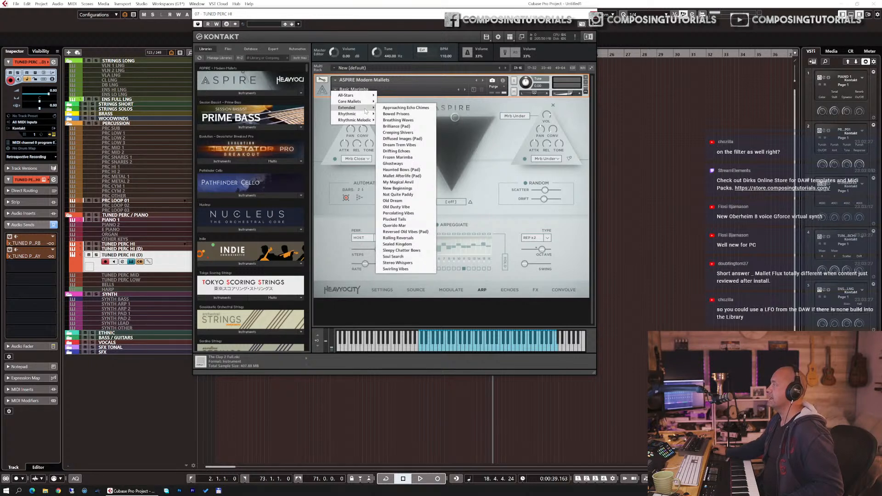
pyautogui.click(403, 152)
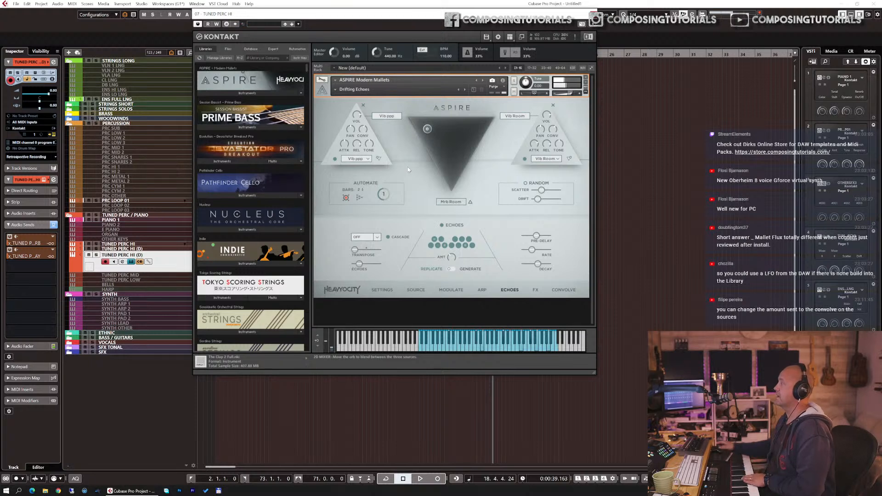
# Step: Toggle the Convolve switch, then review the effects and echoes pages
pyautogui.click(563, 290)
pyautogui.click(411, 225)
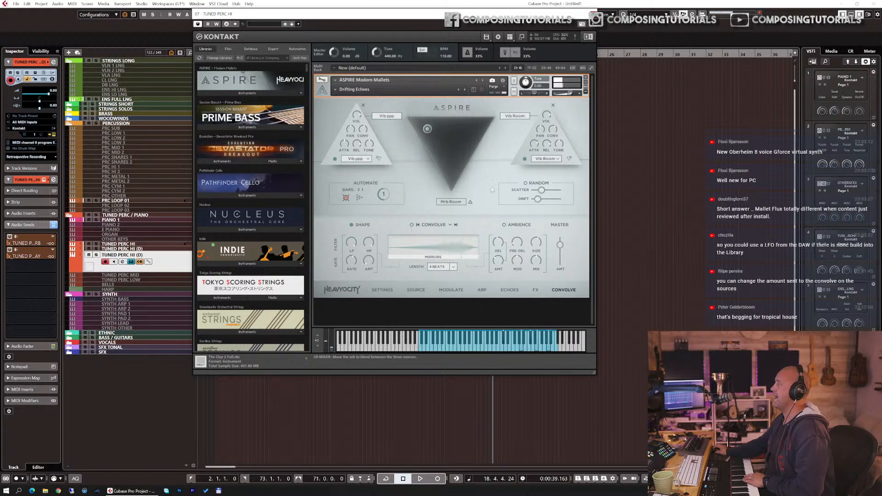
pyautogui.click(534, 290)
pyautogui.click(510, 291)
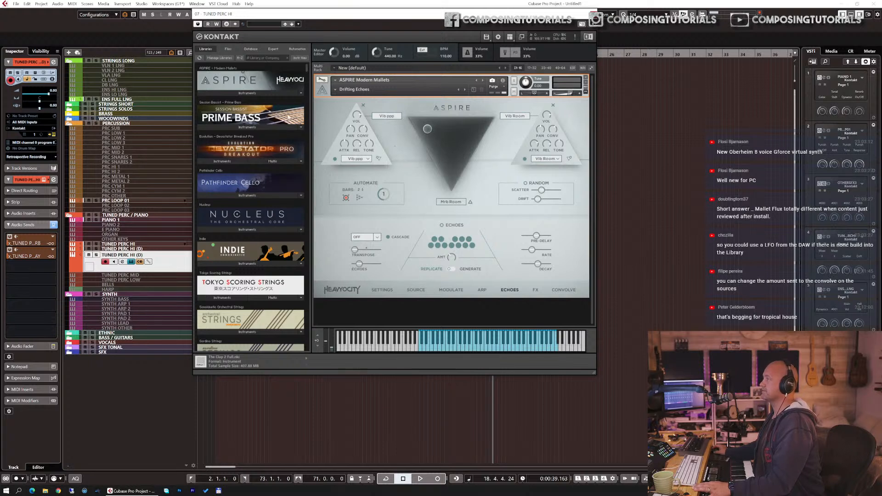
# Step: Advance the instrument to the next snapshot
pyautogui.click(262, 93)
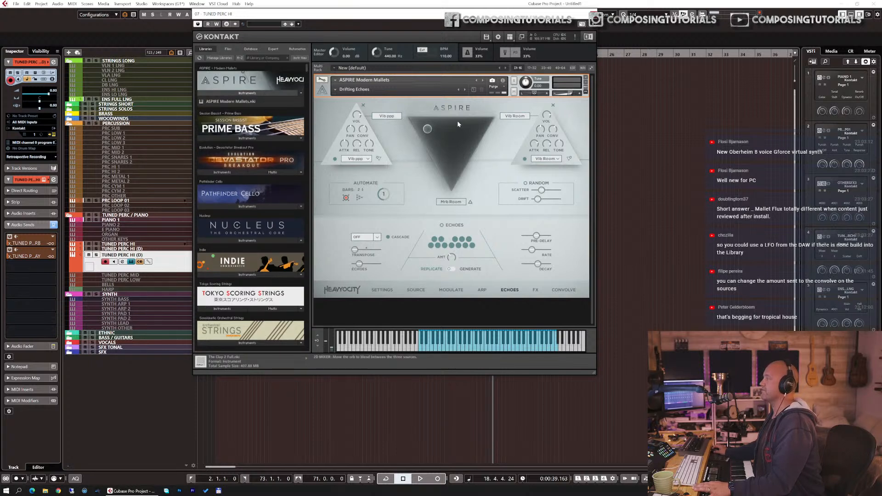
pyautogui.click(265, 93)
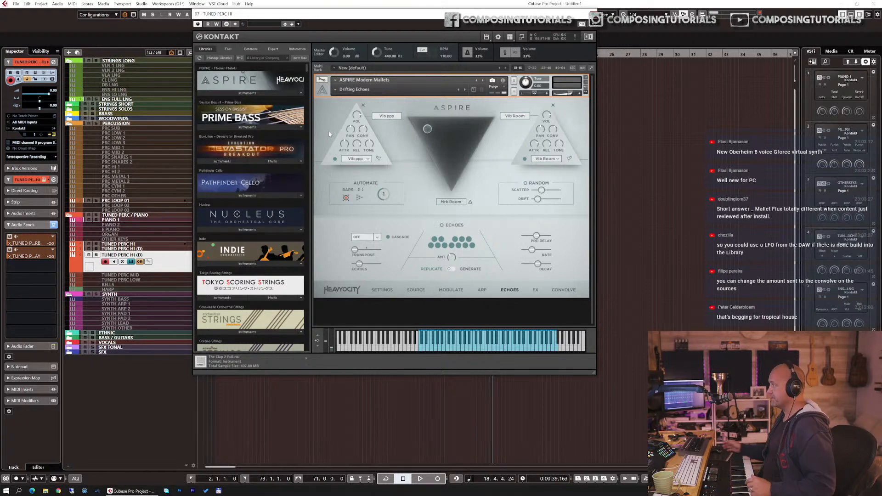
pyautogui.click(465, 90)
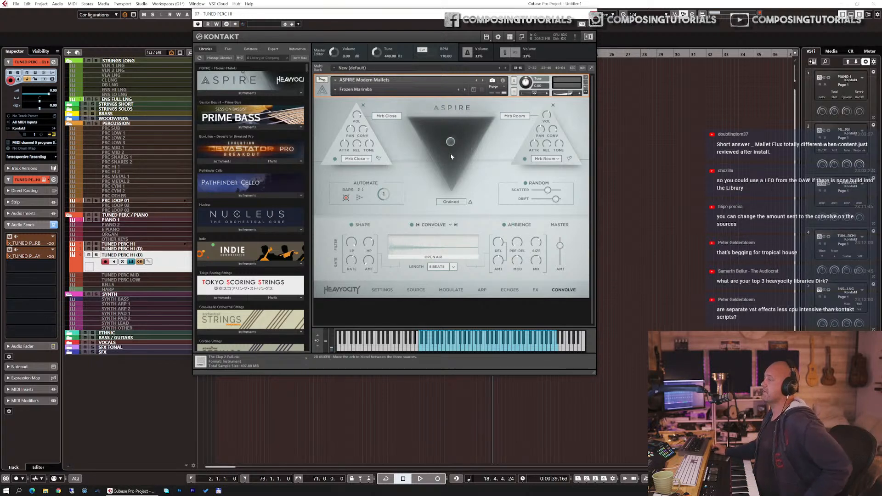
# Step: Load the Basic Vibraphone snapshot from Core Mallets and open the instrument's FX page
pyautogui.click(360, 89)
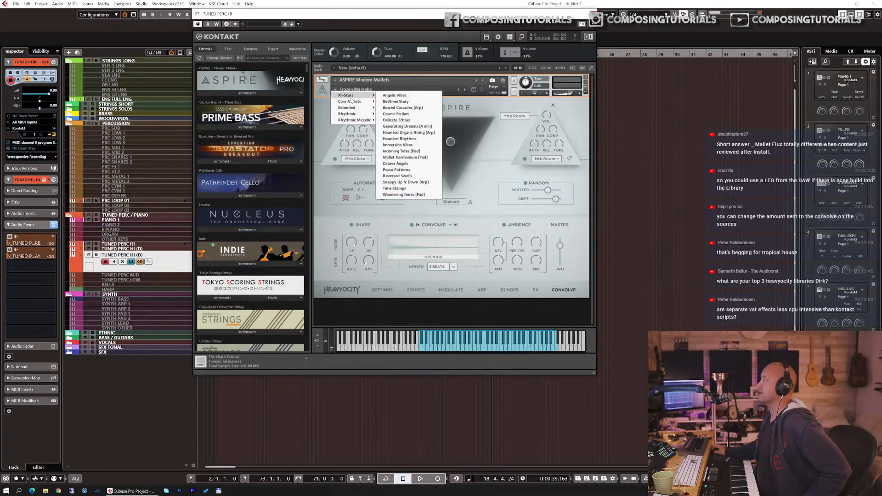
pyautogui.moveTo(353, 101)
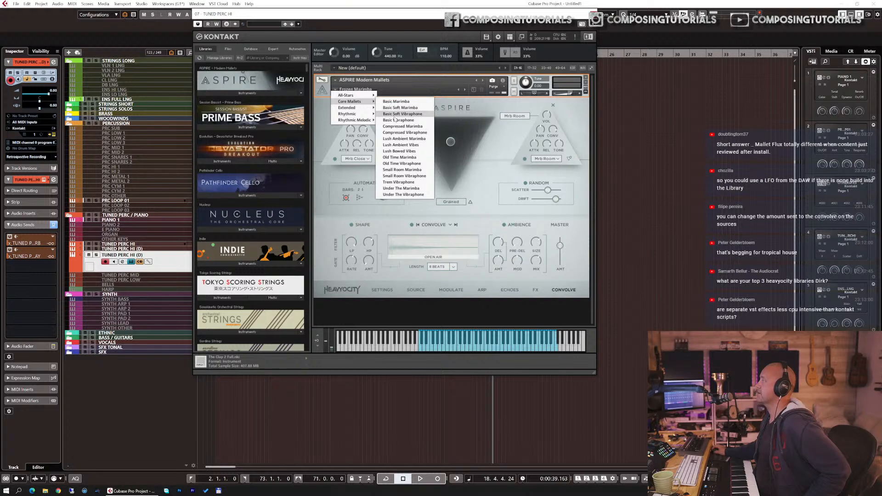
pyautogui.click(396, 120)
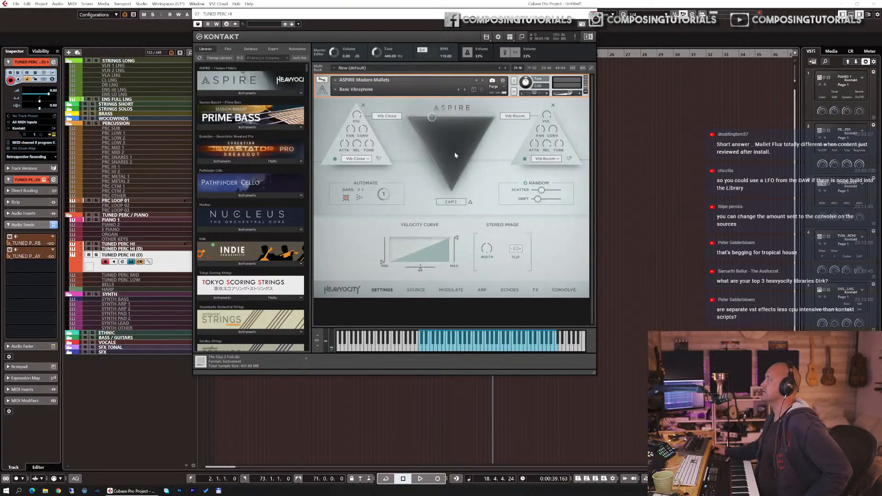
pyautogui.click(537, 291)
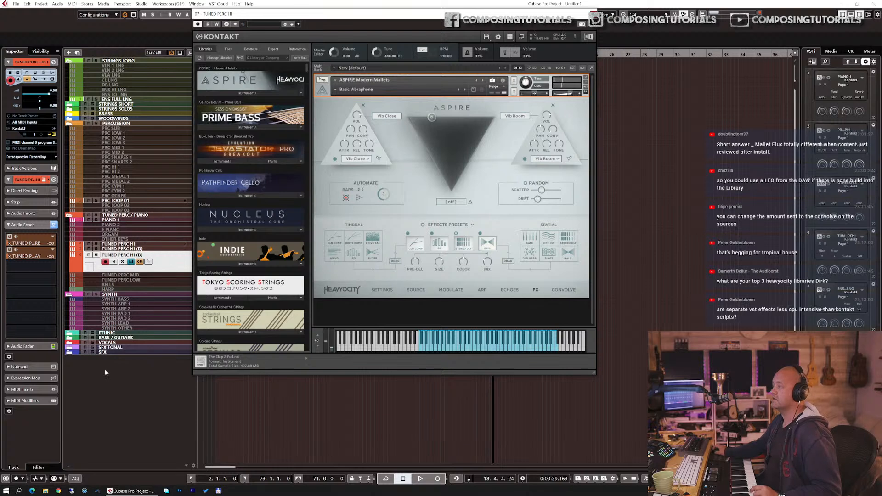
# Step: Insert Arpache SX as a MIDI insert on the tuned percussion track
pyautogui.click(41, 388)
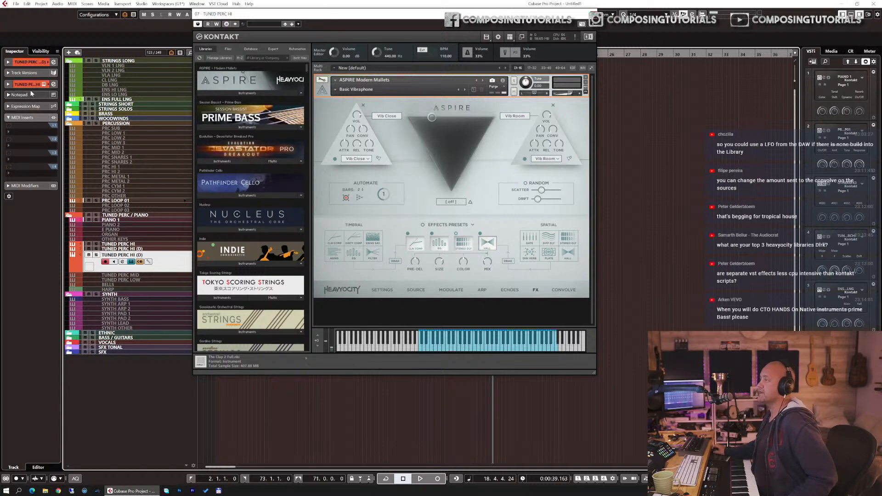
pyautogui.click(30, 130)
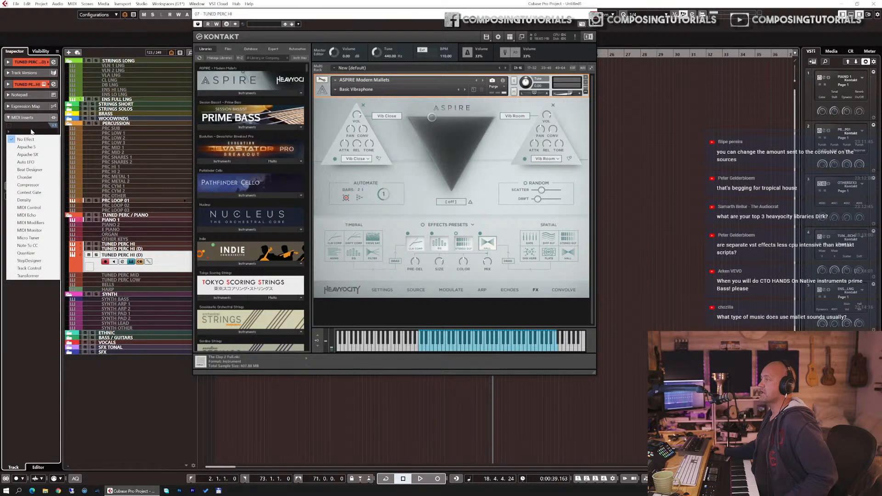
pyautogui.click(28, 154)
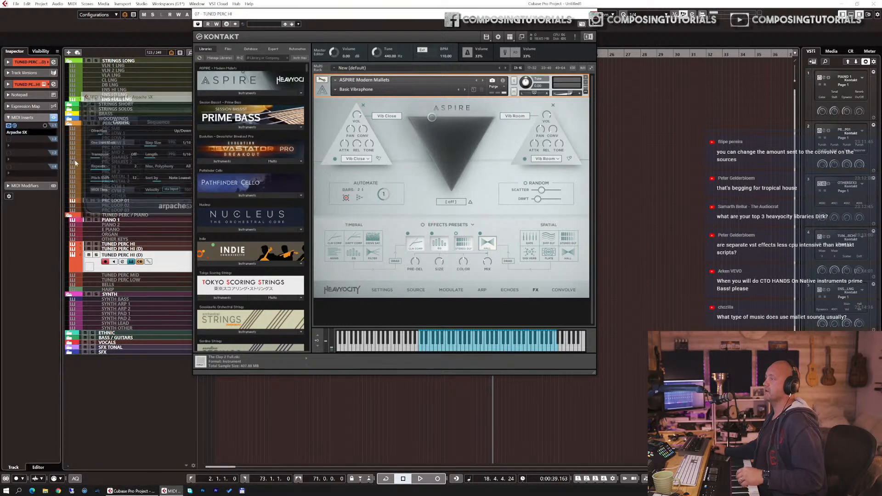
pyautogui.moveTo(146, 100); pyautogui.dragTo(100, 87)
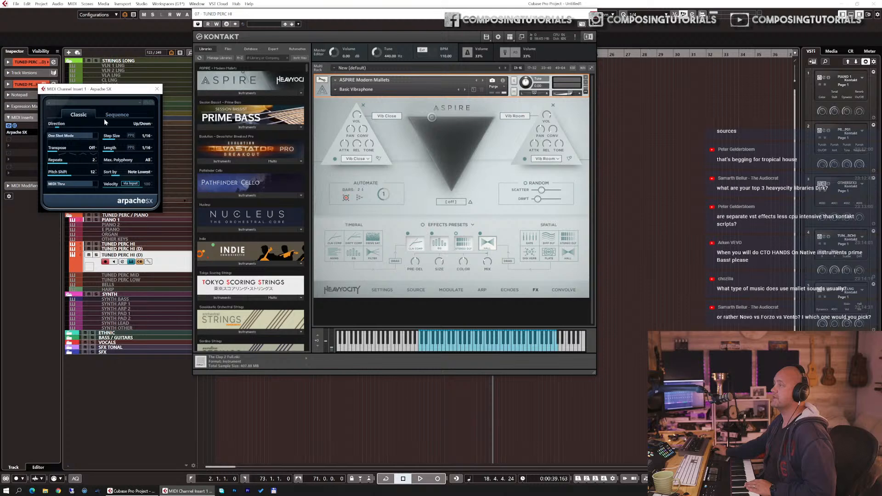
# Step: Set the arpeggiator direction to Down/Up and try the Up transpose mode
pyautogui.click(138, 125)
pyautogui.click(114, 123)
pyautogui.moveTo(59, 128); pyautogui.dragTo(70, 128)
pyautogui.click(80, 150)
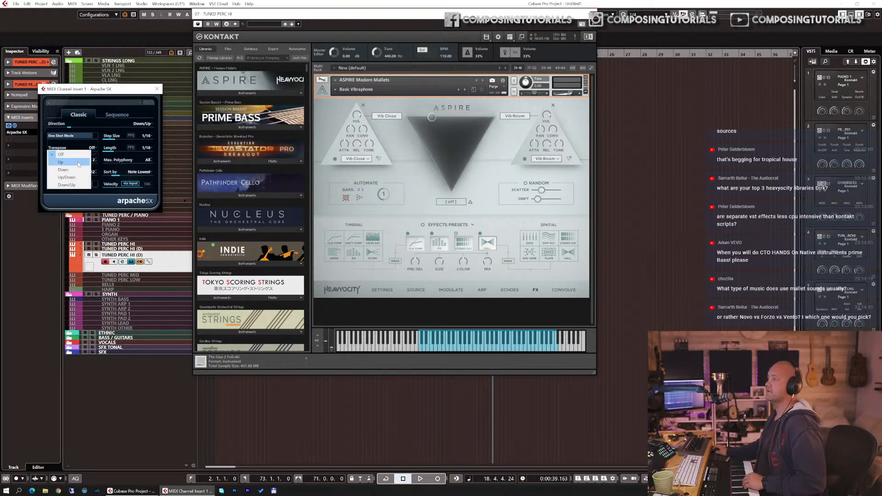
pyautogui.click(79, 163)
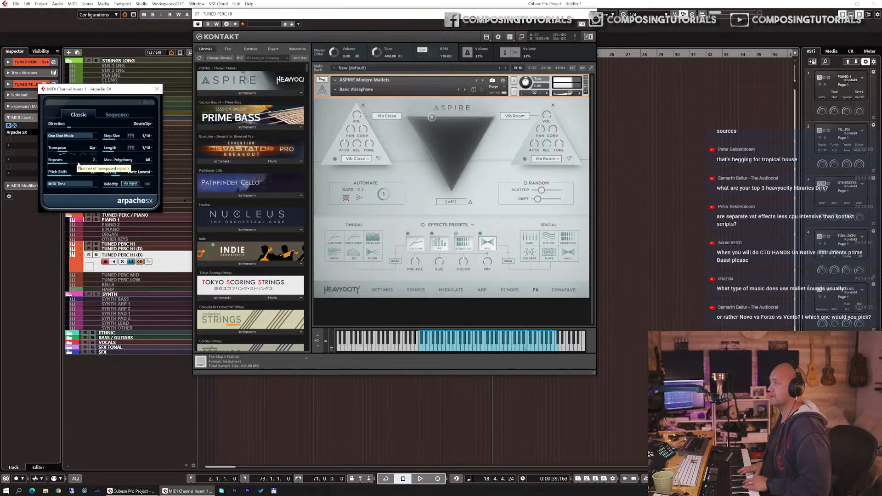
pyautogui.moveTo(68, 153); pyautogui.dragTo(57, 154)
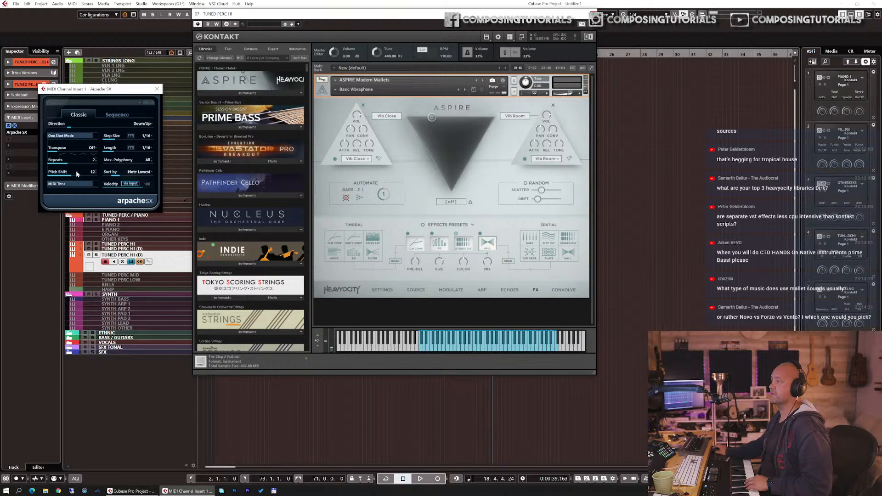
# Step: Set the arpeggiator's pitch shift to 1
pyautogui.doubleClick(91, 172)
pyautogui.write('1')
pyautogui.press('Return')
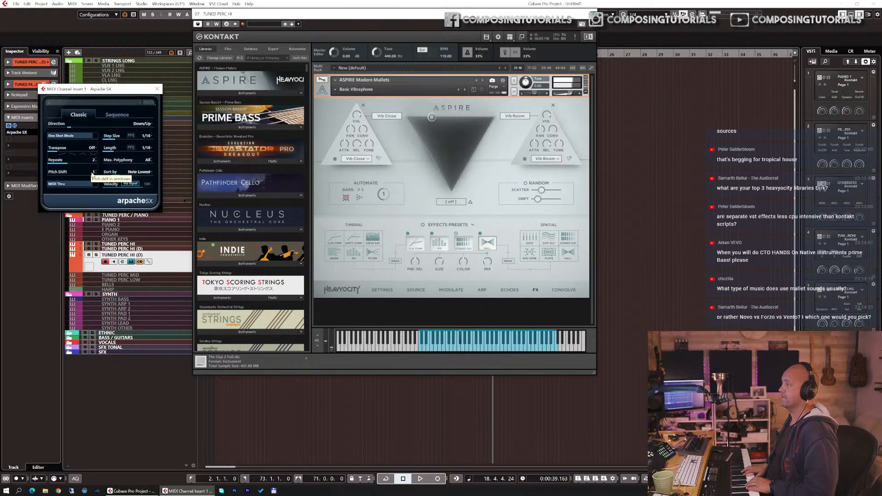
# Step: Insert Soundtoys EffectRack as an audio insert on the track
pyautogui.click(8, 84)
pyautogui.click(25, 118)
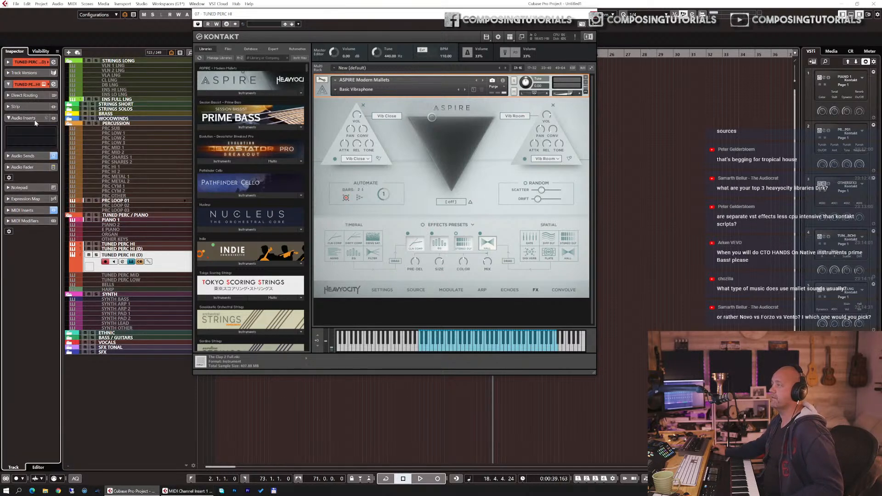
pyautogui.click(54, 130)
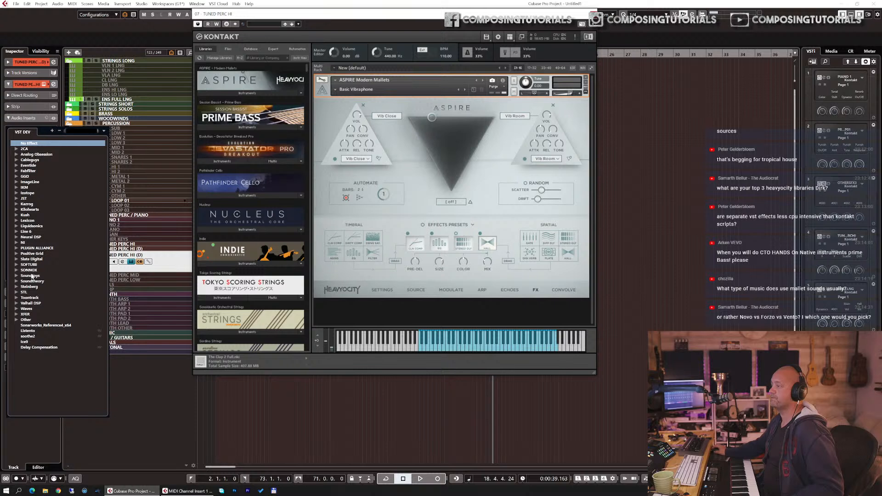
pyautogui.click(17, 275)
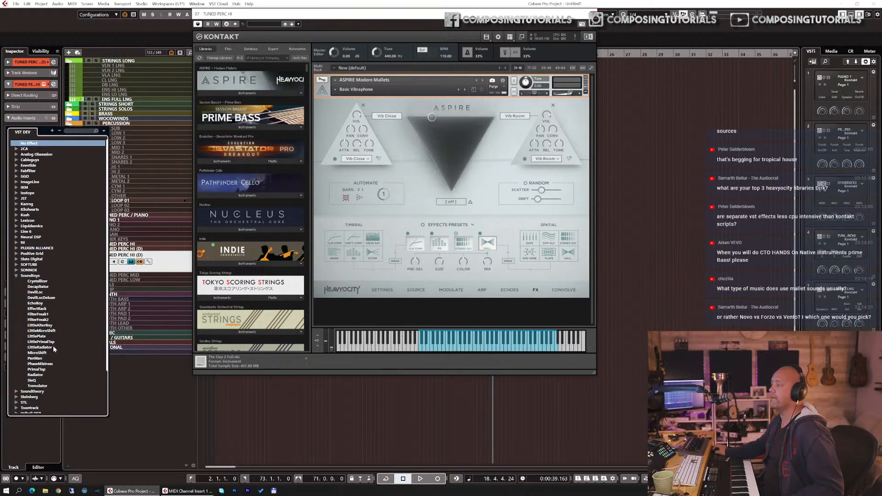
pyautogui.click(44, 313)
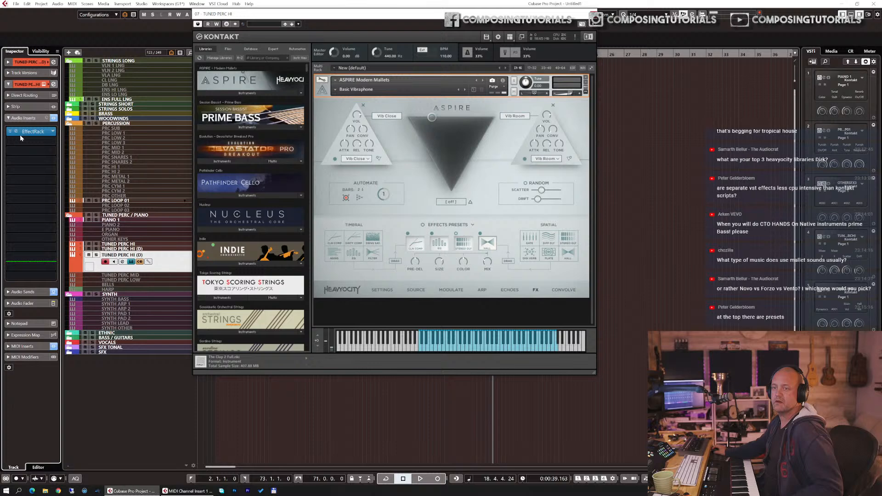
# Step: Open the EffectRack editor and allow its window to be resized
pyautogui.click(32, 131)
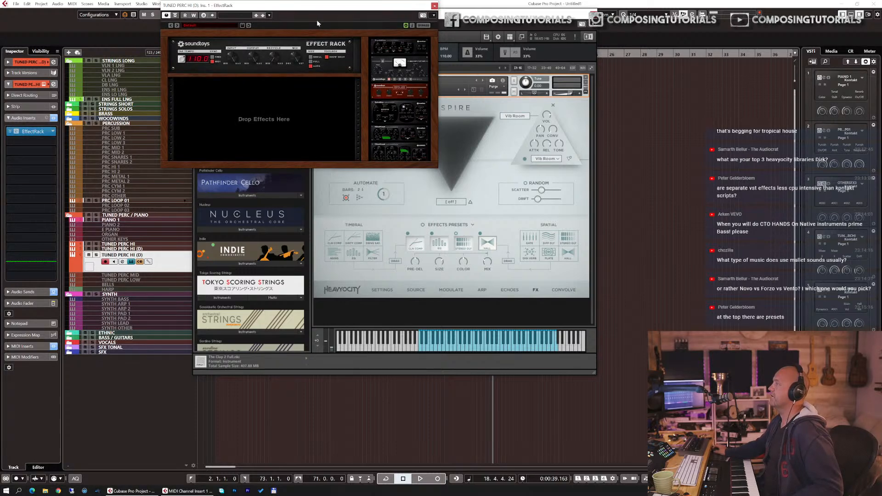
pyautogui.moveTo(294, 7); pyautogui.dragTo(337, 78)
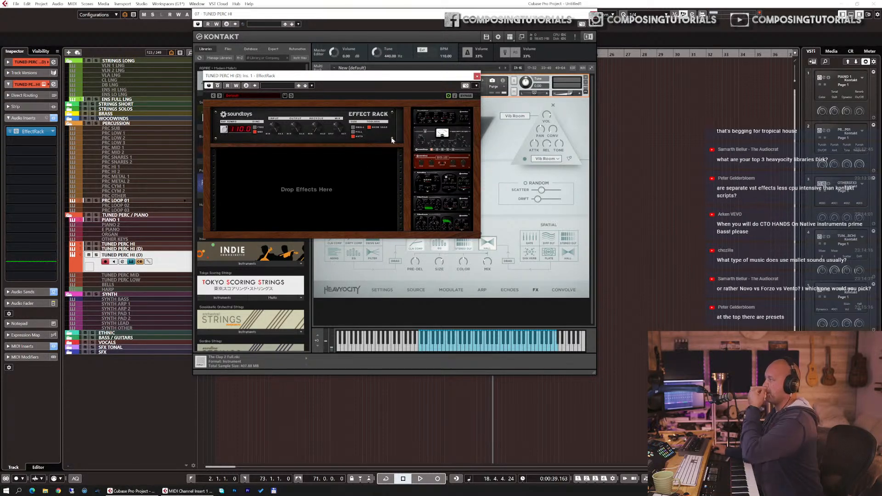
pyautogui.click(477, 86)
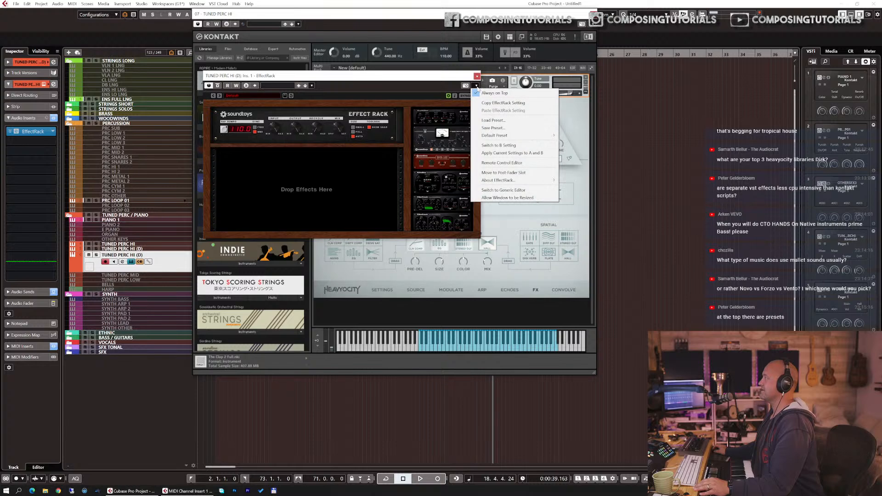
pyautogui.click(505, 198)
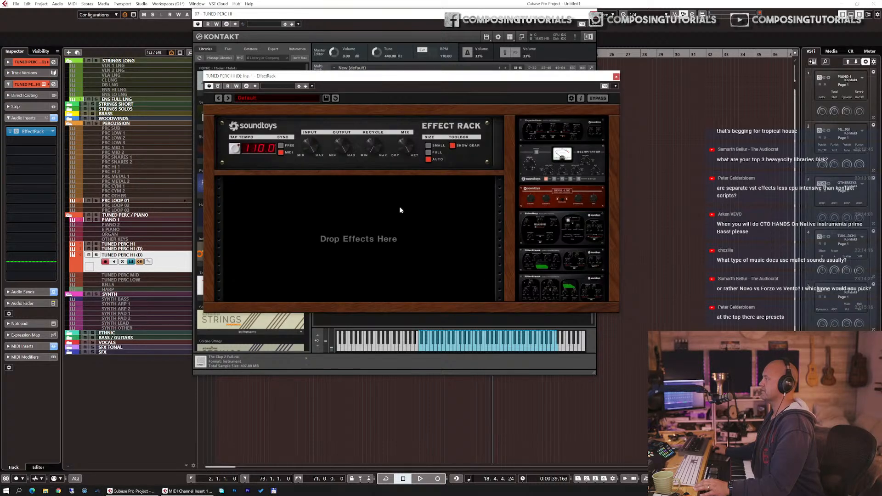
pyautogui.moveTo(443, 73); pyautogui.dragTo(337, 47)
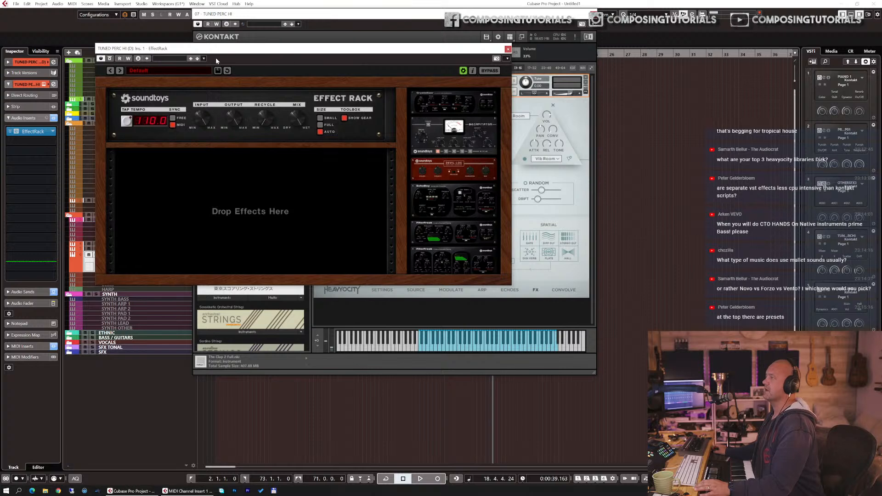
# Step: Load the Reverse Echoes preset from the Delays category in EffectRack
pyautogui.click(158, 70)
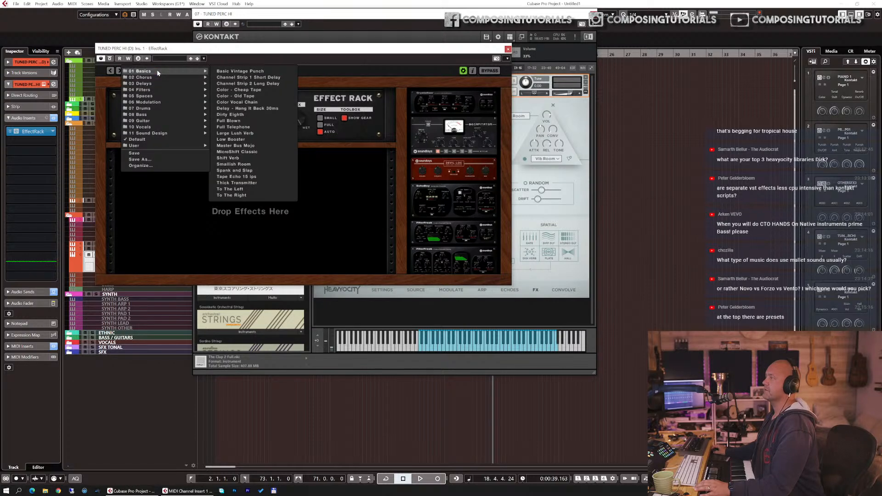
pyautogui.moveTo(160, 79)
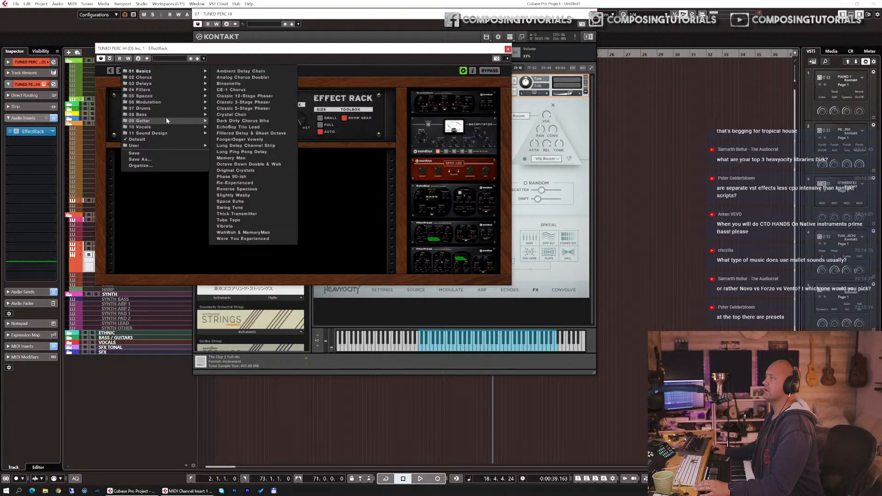
pyautogui.moveTo(166, 133)
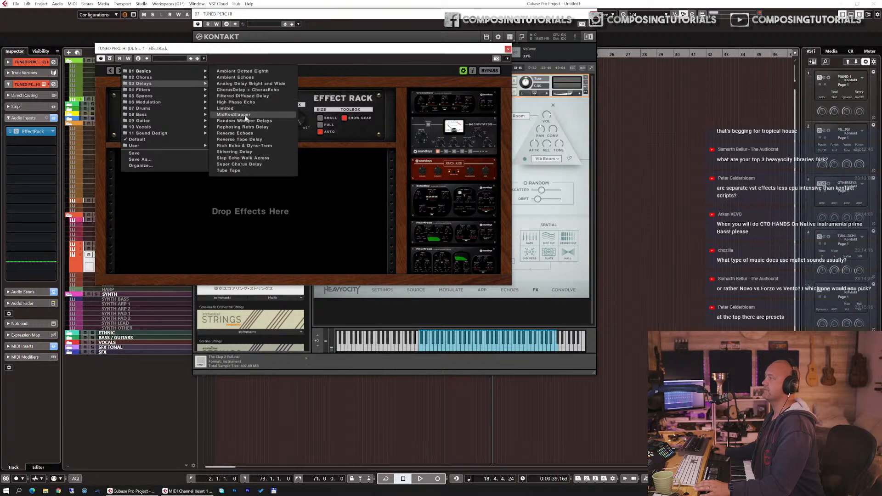
pyautogui.click(253, 133)
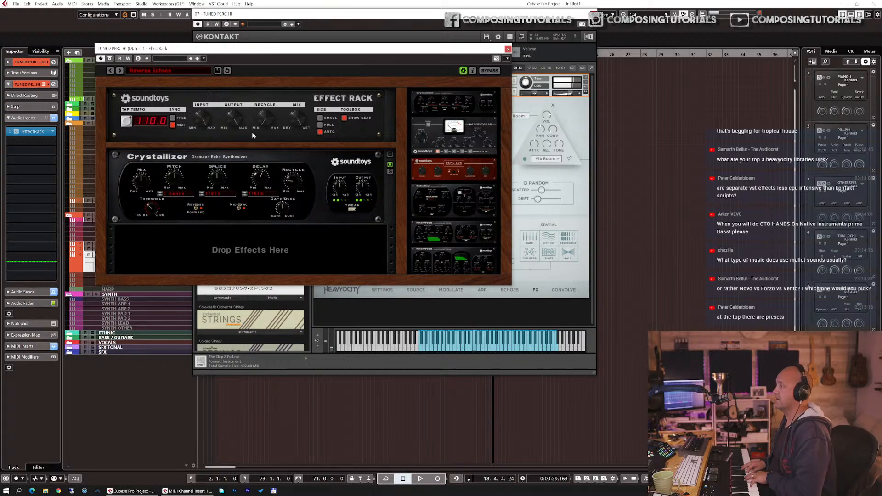
# Step: Add ValhallaShimmer in the next audio insert slot
pyautogui.click(52, 142)
pyautogui.write('shi')
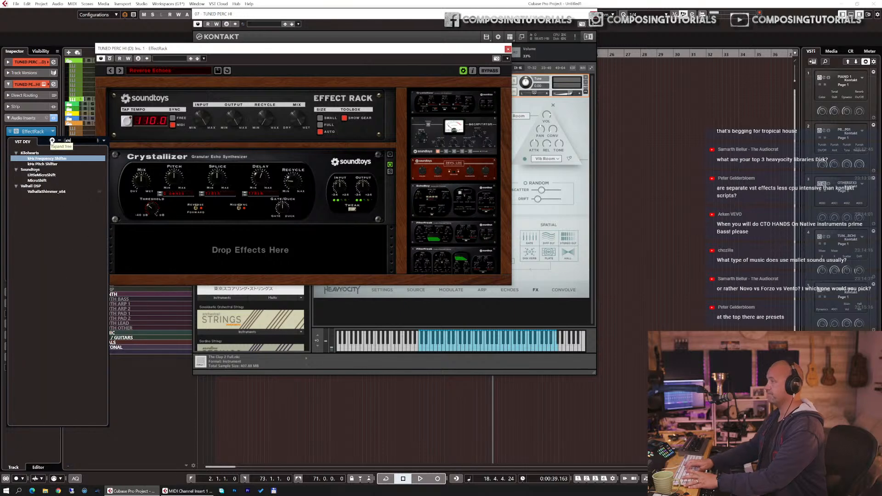
pyautogui.click(46, 191)
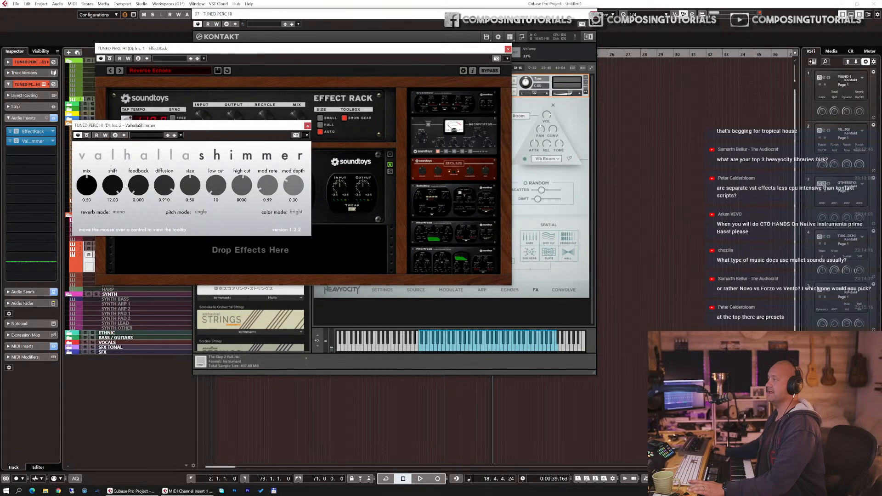
# Step: Set ValhallaShimmer mix to about 0.32, reverb mode to bigStereo and pitch mode to singleReverse
pyautogui.moveTo(91, 190); pyautogui.dragTo(85, 199)
pyautogui.click(118, 213)
pyautogui.click(124, 232)
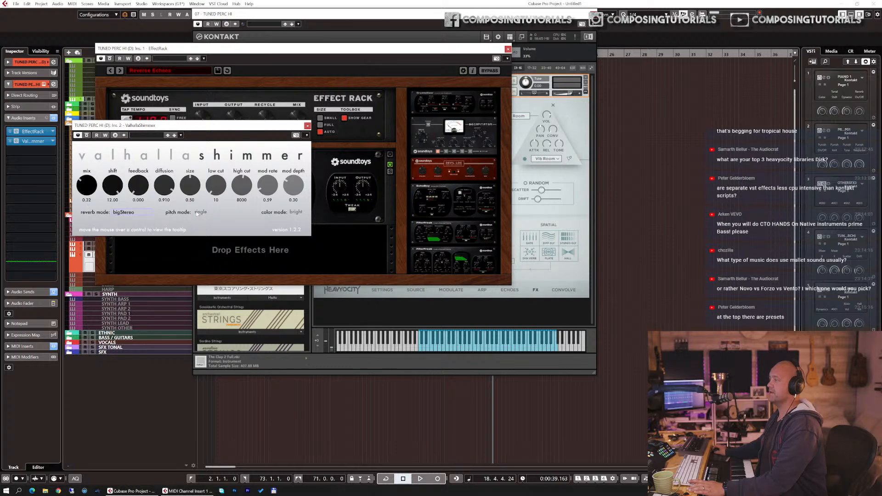
pyautogui.click(203, 213)
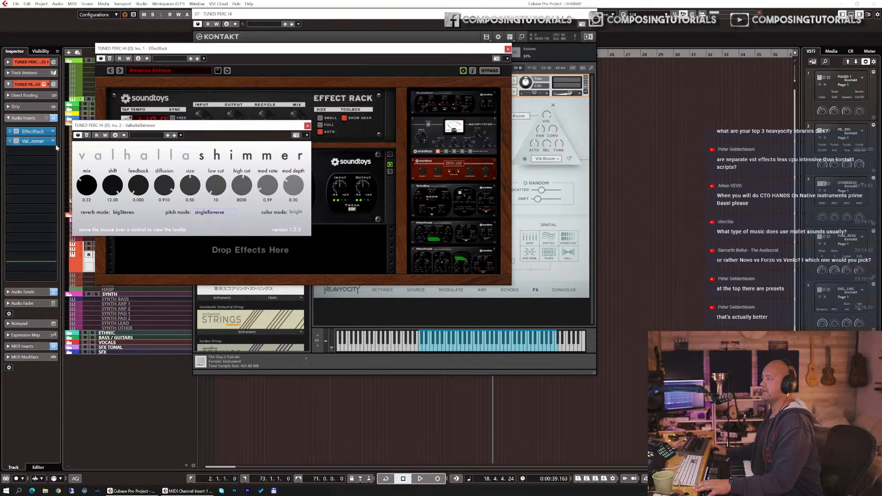
# Step: Remove the ValhallaShimmer and EffectRack audio inserts
pyautogui.rightClick(33, 142)
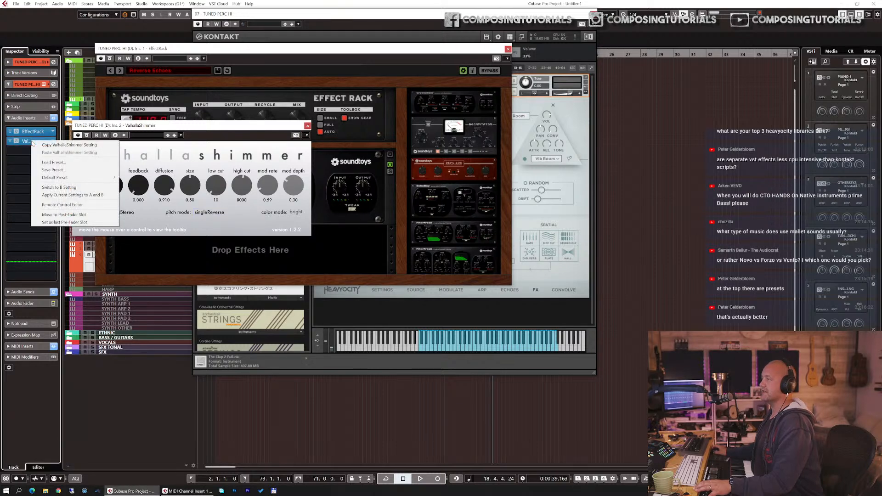
pyautogui.click(57, 141)
pyautogui.click(54, 142)
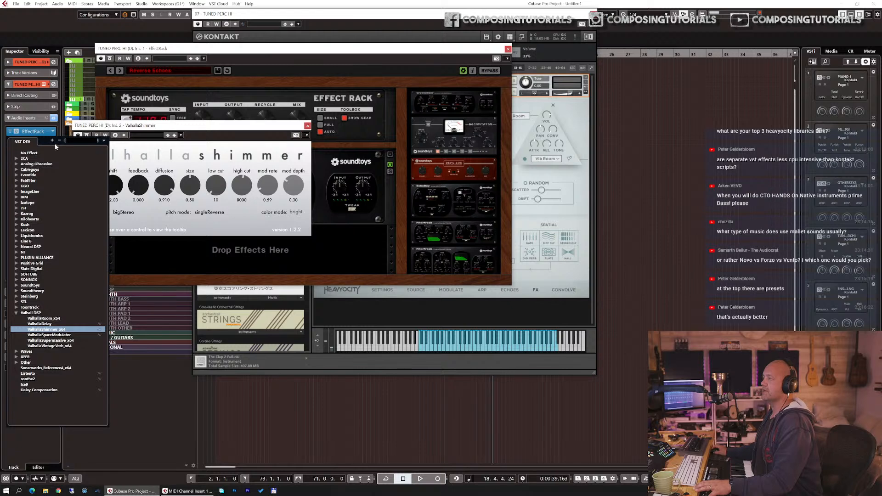
pyautogui.click(53, 152)
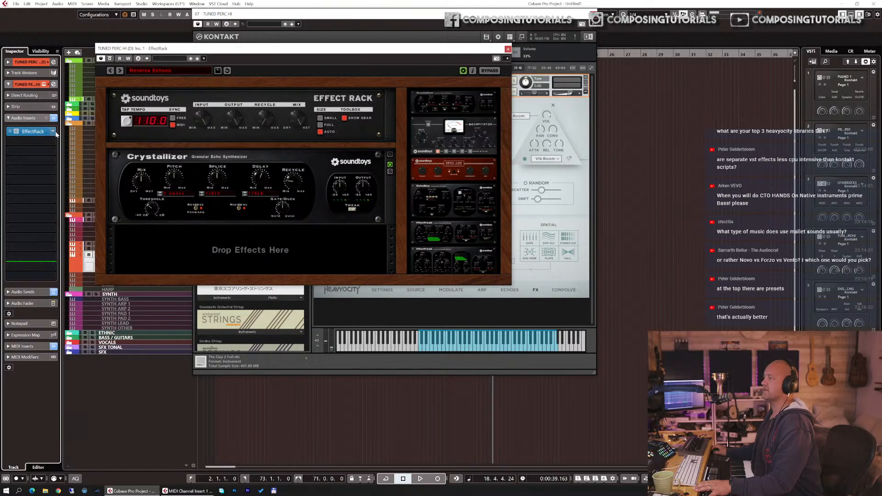
pyautogui.click(54, 132)
pyautogui.click(53, 141)
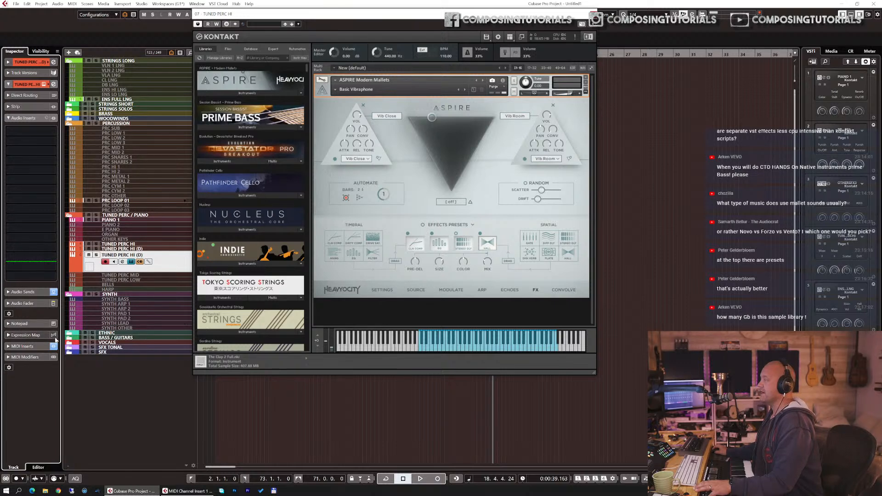
# Step: Remove the Arpache SX MIDI insert from the track
pyautogui.click(22, 347)
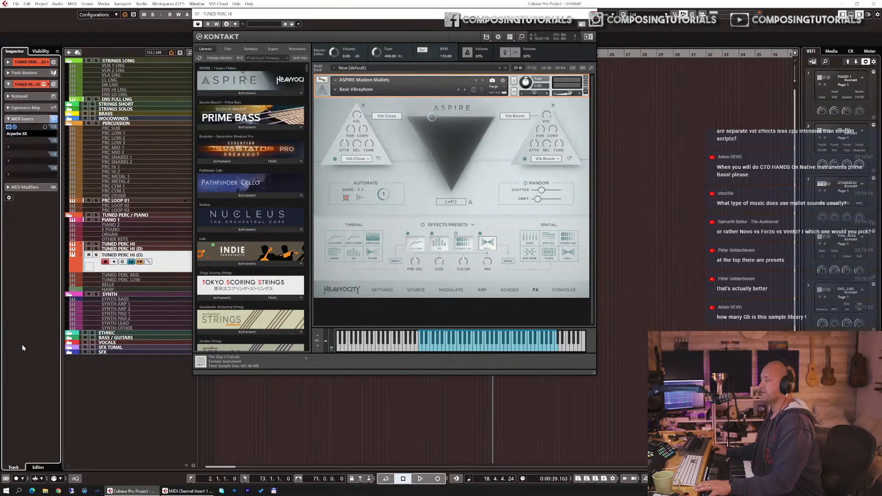
pyautogui.click(34, 132)
pyautogui.click(23, 137)
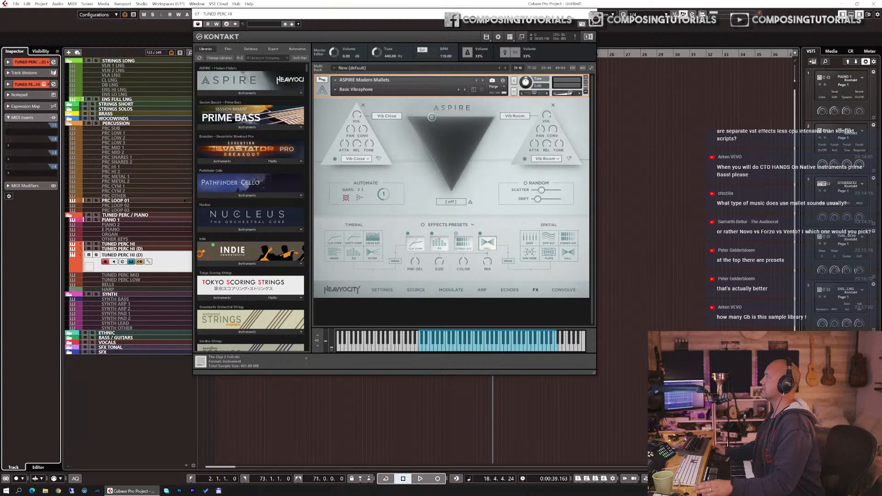
# Step: View ASPIRE's Settings page, close the instrument window and play the project from the start
pyautogui.click(381, 289)
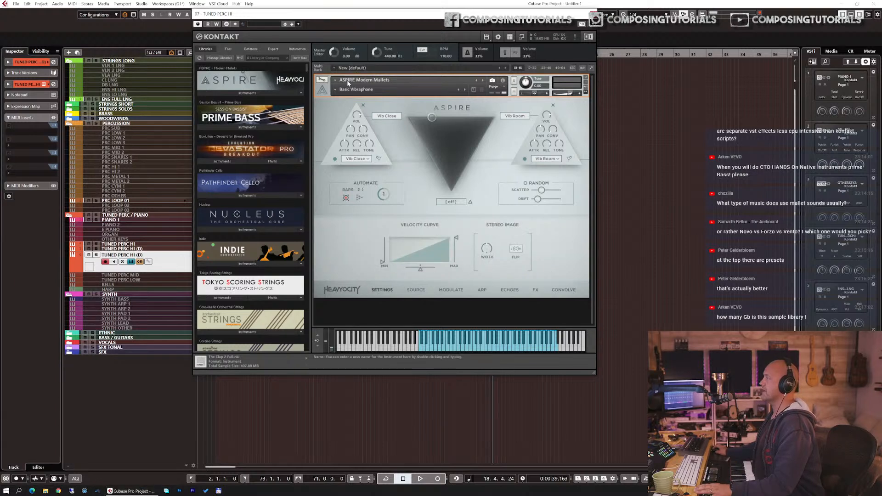
pyautogui.click(335, 90)
pyautogui.click(398, 106)
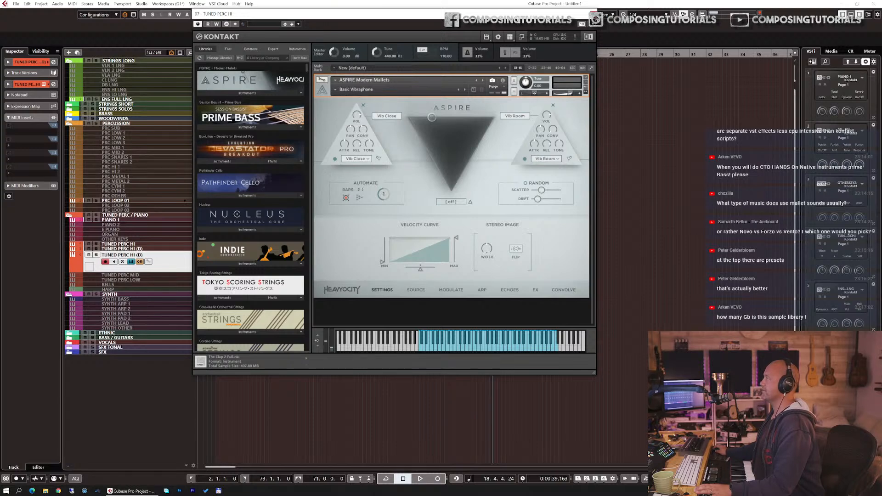
pyautogui.click(593, 16)
pyautogui.press('KP_1')
pyautogui.press('space')
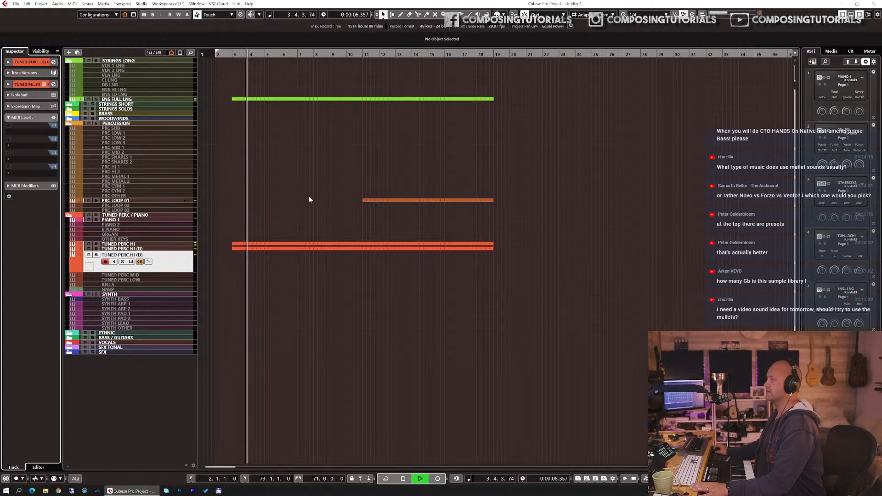
# Step: Select both parts on the TUNED PERC HI (D) track and render them in place with current settings
pyautogui.click(174, 249)
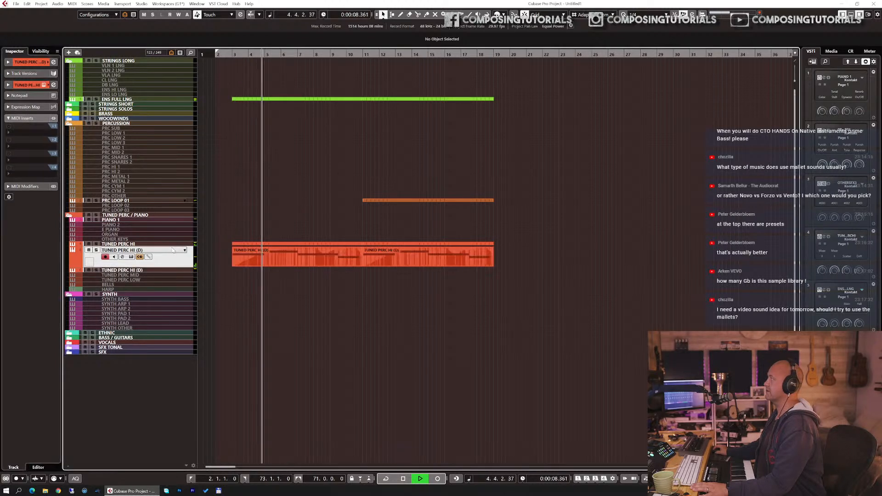
pyautogui.press('space')
pyautogui.click(243, 253)
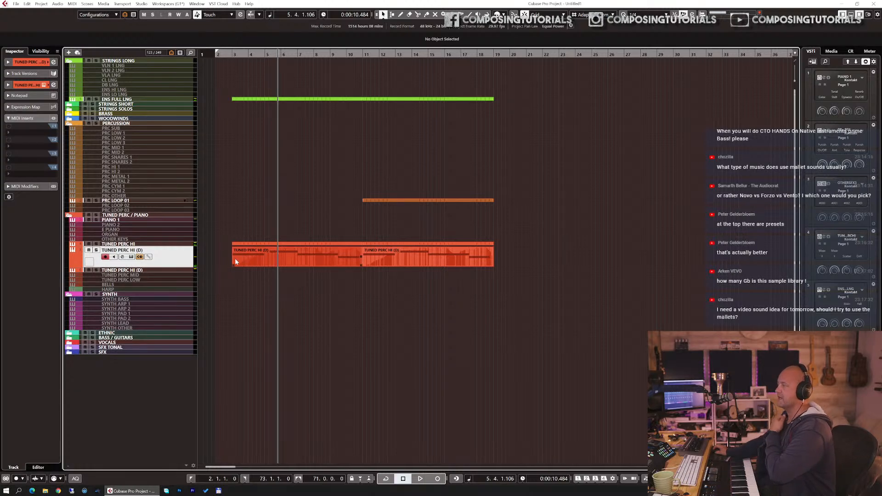
pyautogui.press('F11')
pyautogui.press('space')
pyautogui.press('space')
pyautogui.click(519, 29)
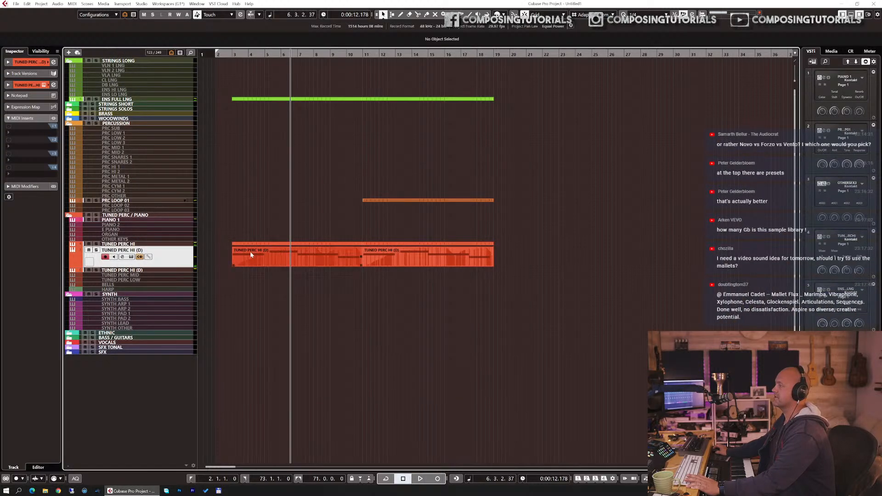
pyautogui.moveTo(219, 247); pyautogui.dragTo(524, 277)
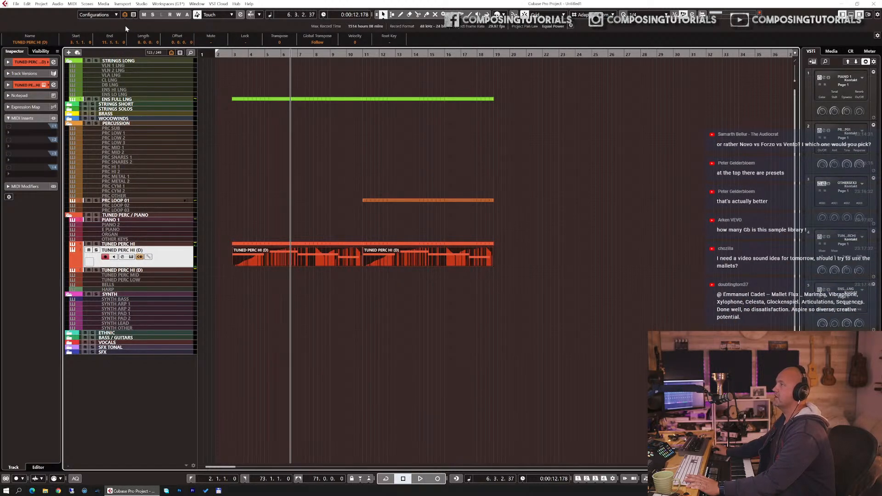
pyautogui.click(27, 4)
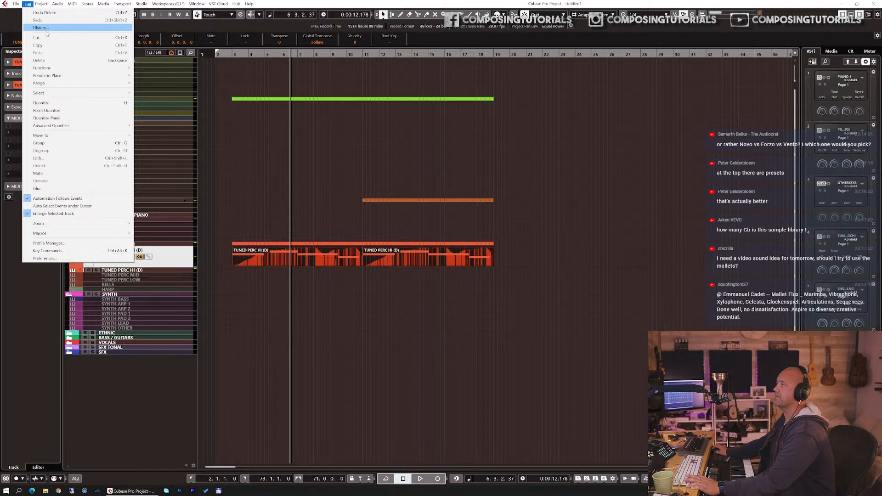
pyautogui.moveTo(82, 76)
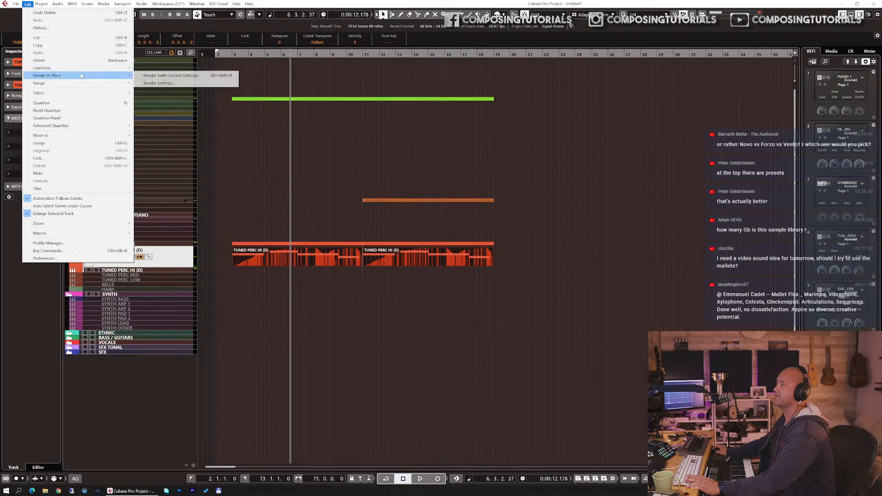
pyautogui.click(138, 77)
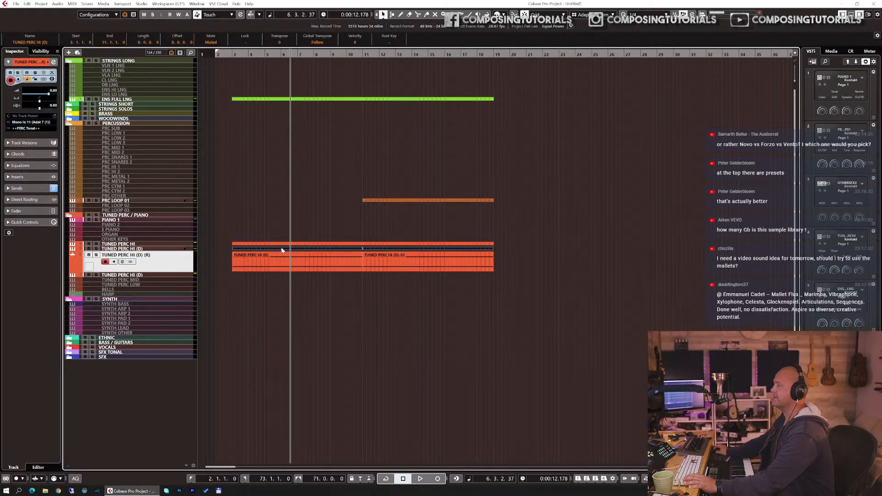
# Step: Disable the original TUNED PERC HI (D) track and audition the rendered audio from the start
pyautogui.click(166, 249)
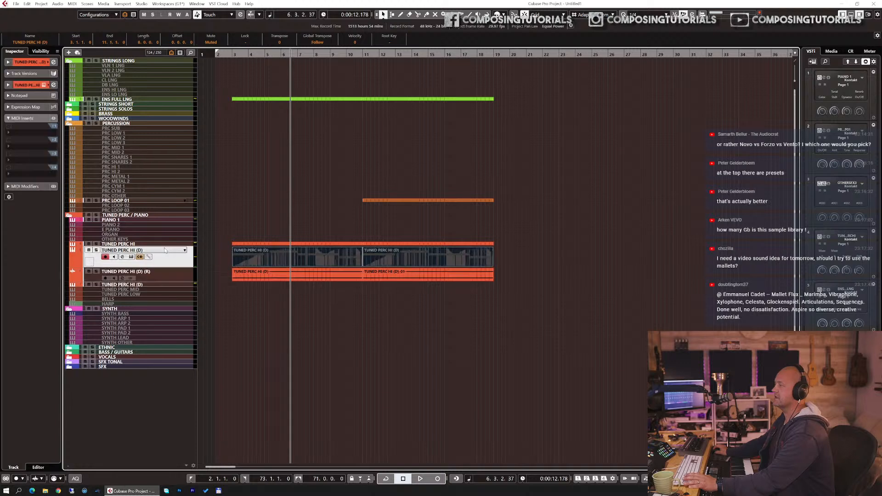
pyautogui.hotkey('shift', 'd')
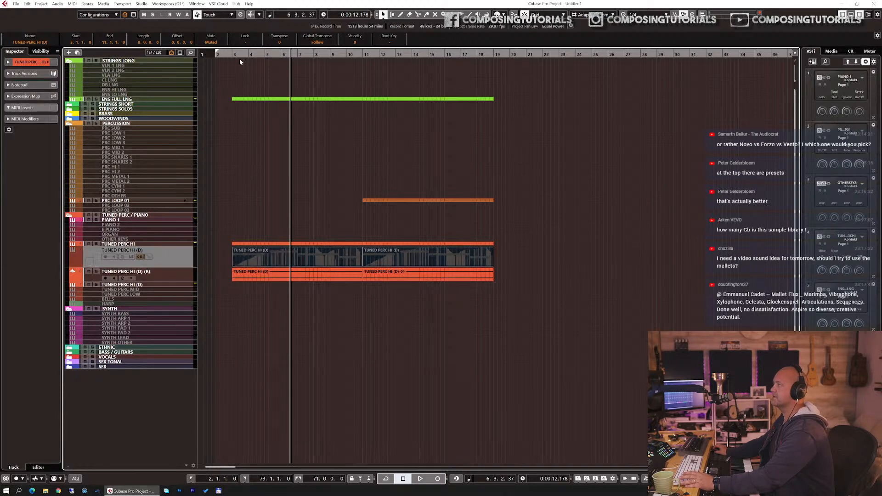
pyautogui.click(233, 55)
pyautogui.press('space')
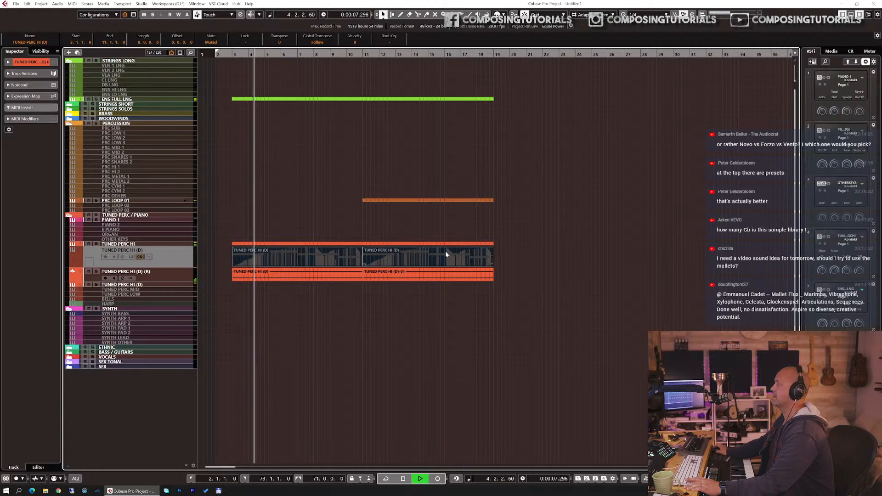
pyautogui.press('space')
# Step: Render the TUNED PERC HI track's part in place with current settings
pyautogui.click(292, 243)
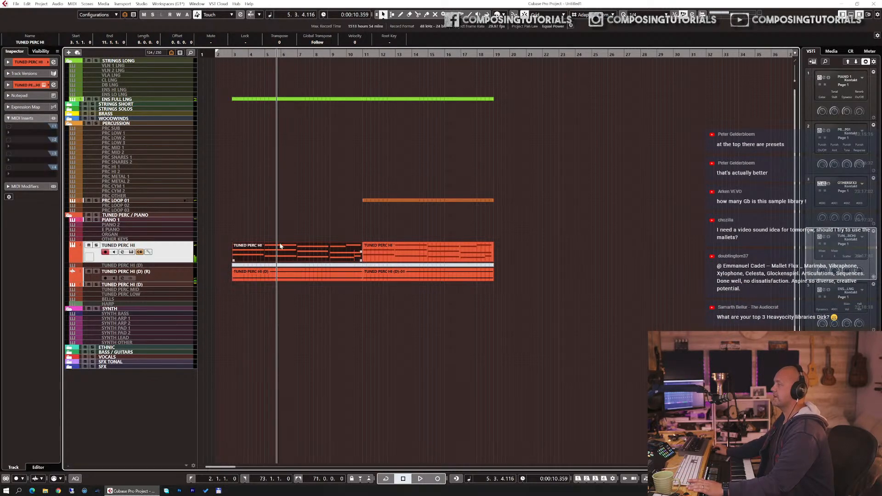
pyautogui.click(45, 5)
pyautogui.moveTo(29, 4)
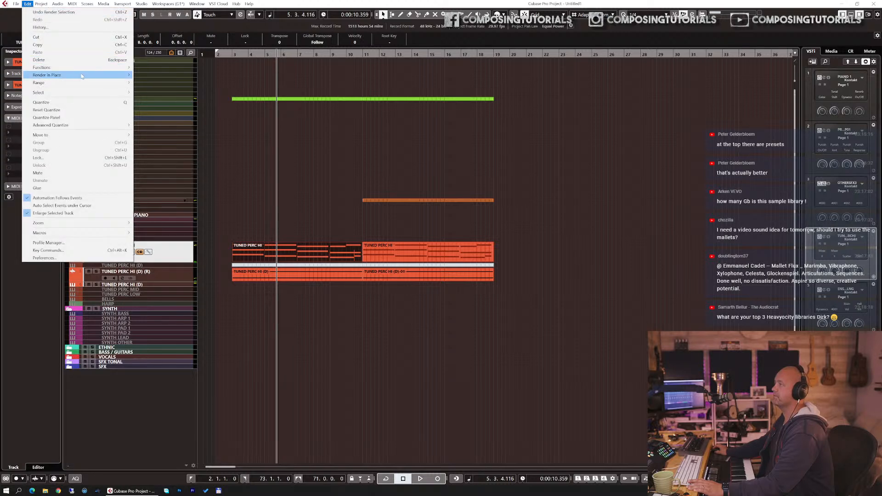
pyautogui.click(137, 76)
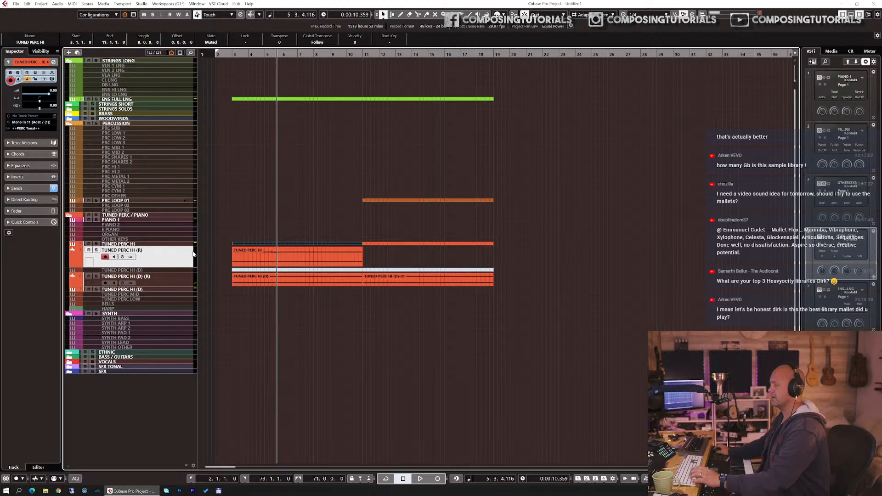
# Step: Open the TUNED PERC HI instrument and search the Kontakt library for evo
pyautogui.click(155, 244)
pyautogui.press('e')
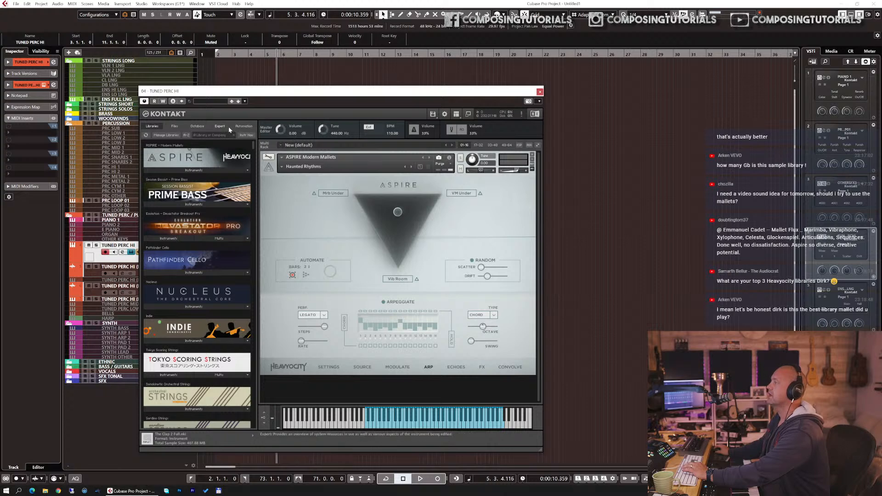
pyautogui.click(210, 135)
pyautogui.write('evo')
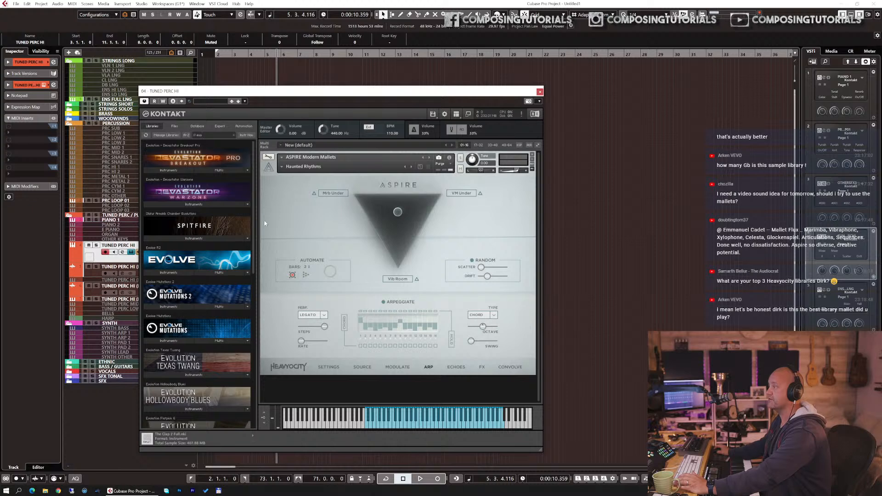
pyautogui.click(540, 92)
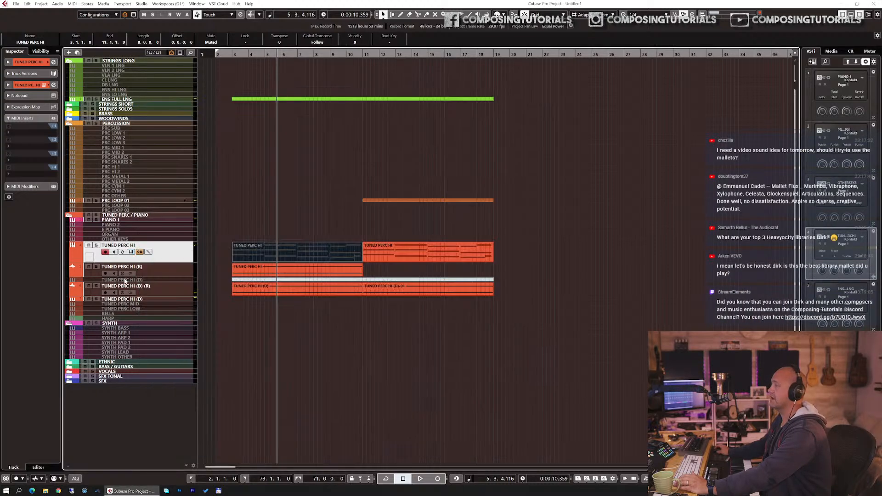
# Step: Play from the start and duplicate the rendered event on the TUNED PERC HI (R) track
pyautogui.press('KP_1')
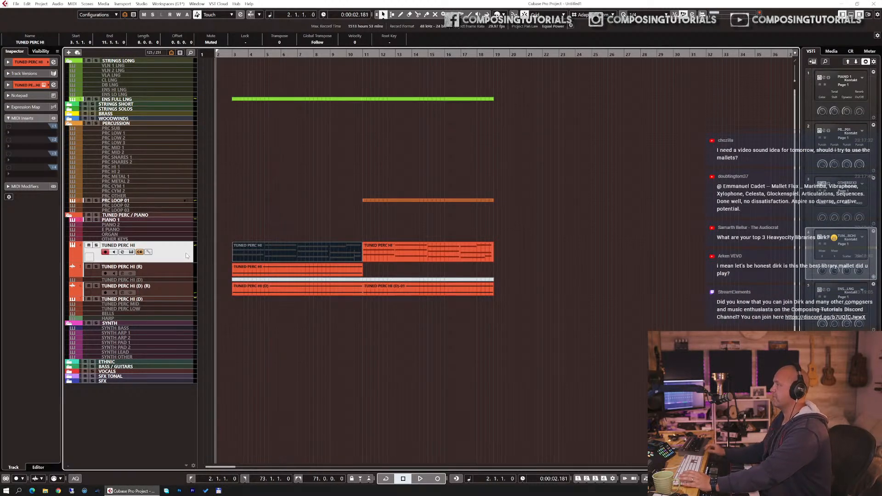
pyautogui.press('space')
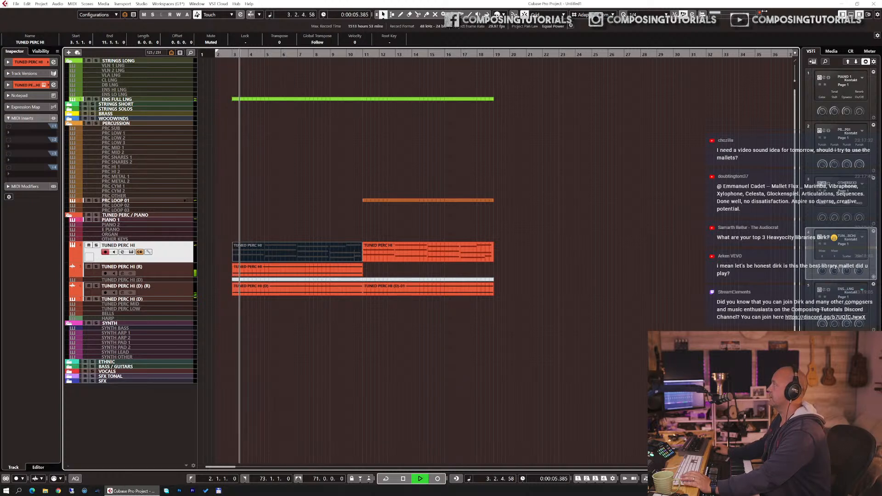
pyautogui.click(360, 266)
pyautogui.hotkey('ctrl', 'd')
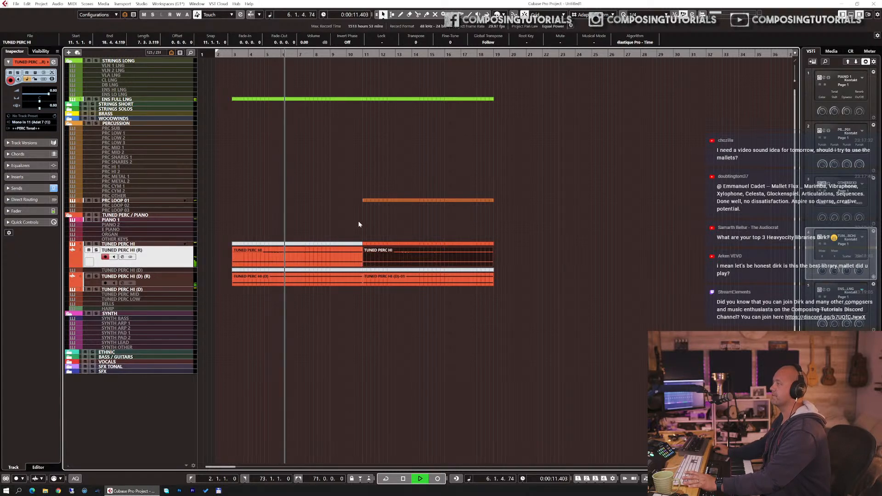
# Step: Stop playback and enable the PRC LOOP 02 track
pyautogui.click(377, 201)
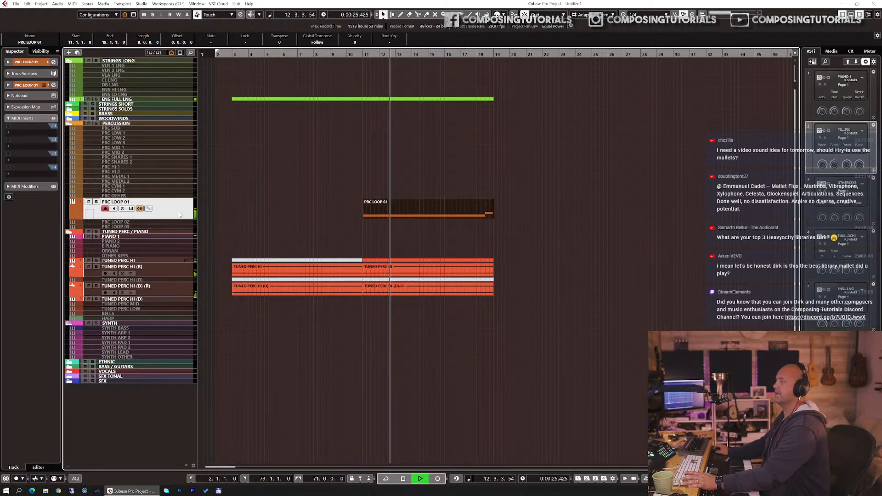
pyautogui.press('space')
pyautogui.click(164, 222)
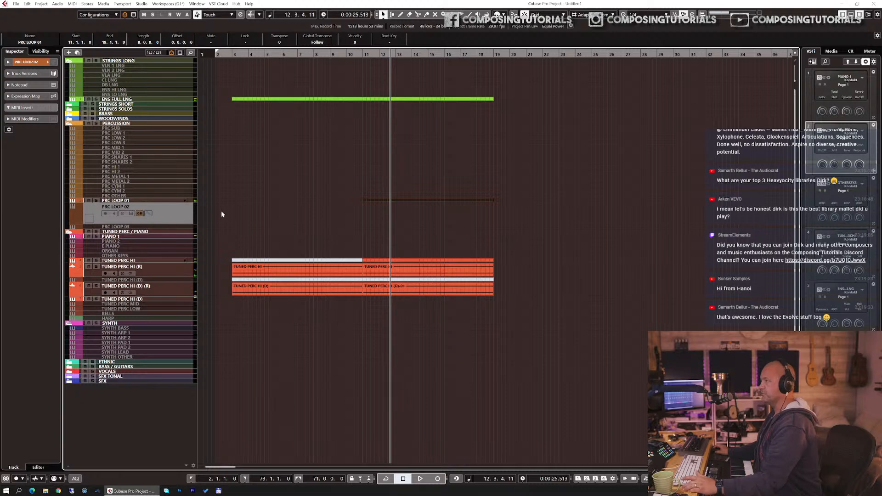
pyautogui.hotkey('shift', 'd')
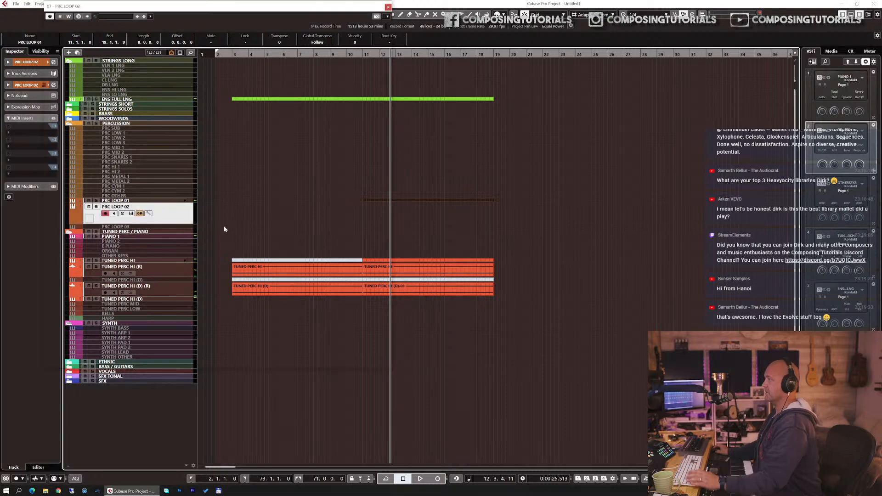
# Step: Load Evolve's Quirky and Cartoony 01 into PRC LOOP 02's Kontakt and replace it with Dramatic Techtronic 01
pyautogui.press('F11')
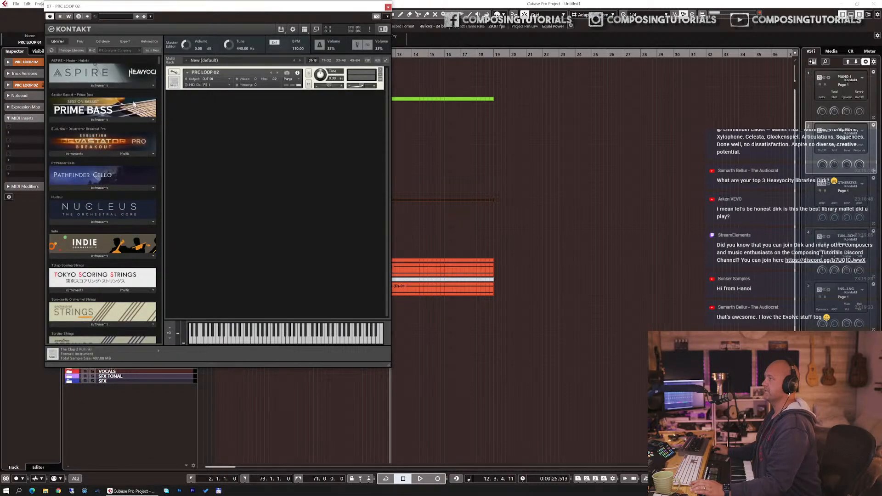
pyautogui.click(119, 51)
pyautogui.write('evo')
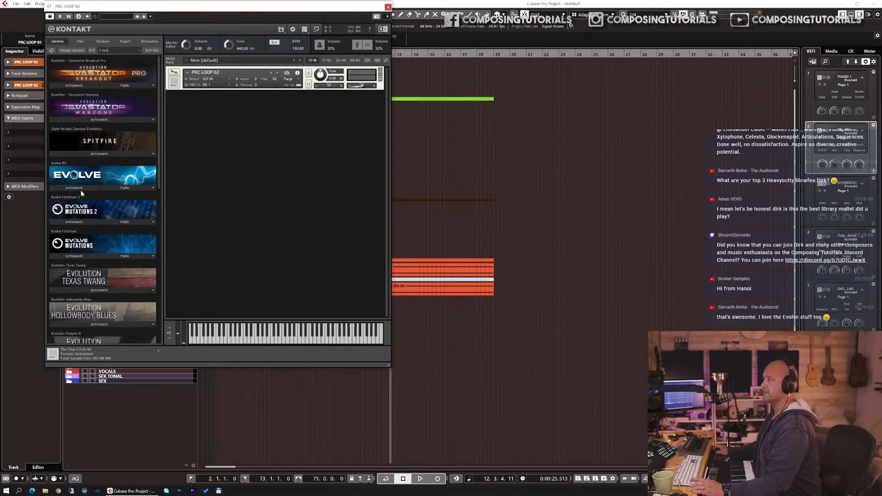
pyautogui.click(80, 189)
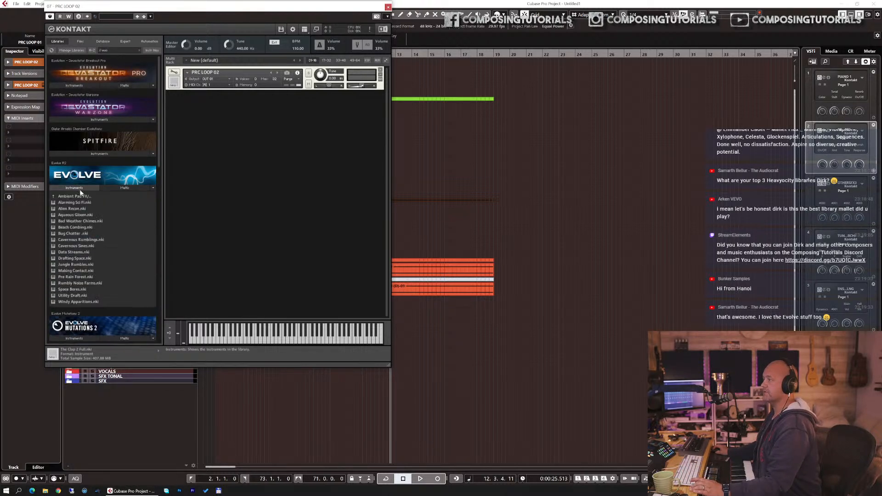
pyautogui.click(78, 194)
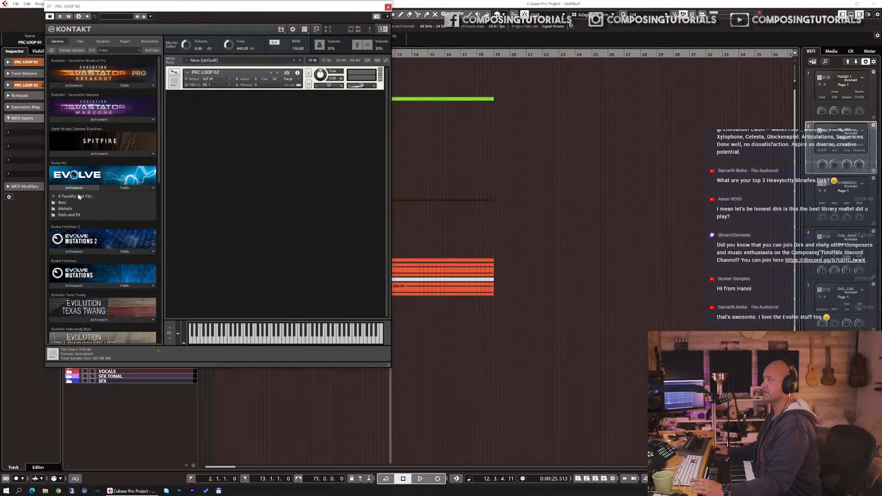
pyautogui.click(78, 195)
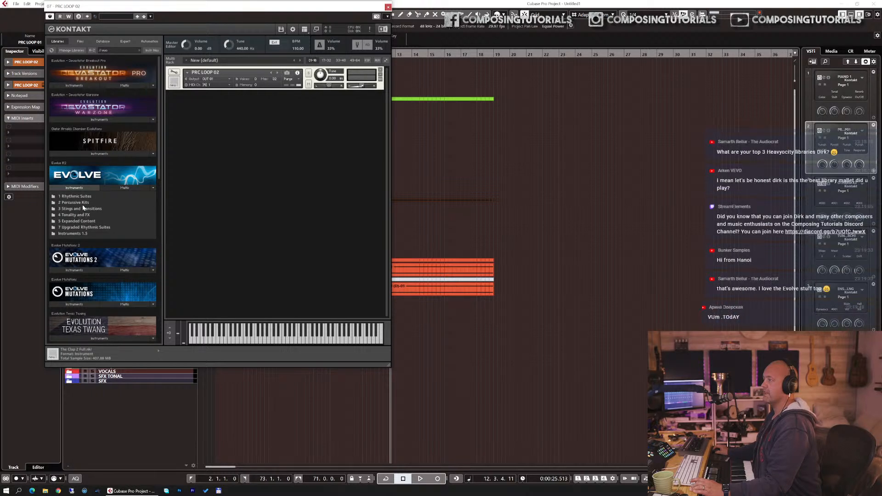
pyautogui.click(78, 196)
pyautogui.click(81, 203)
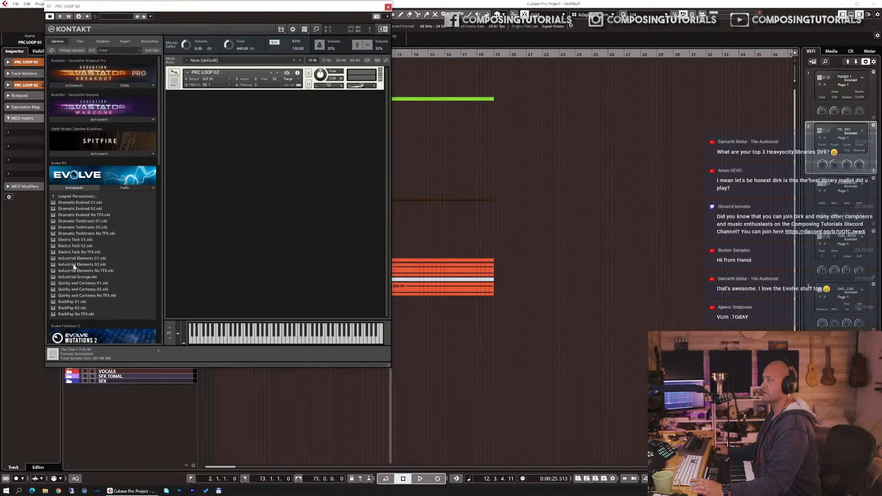
pyautogui.moveTo(74, 285); pyautogui.dragTo(239, 188)
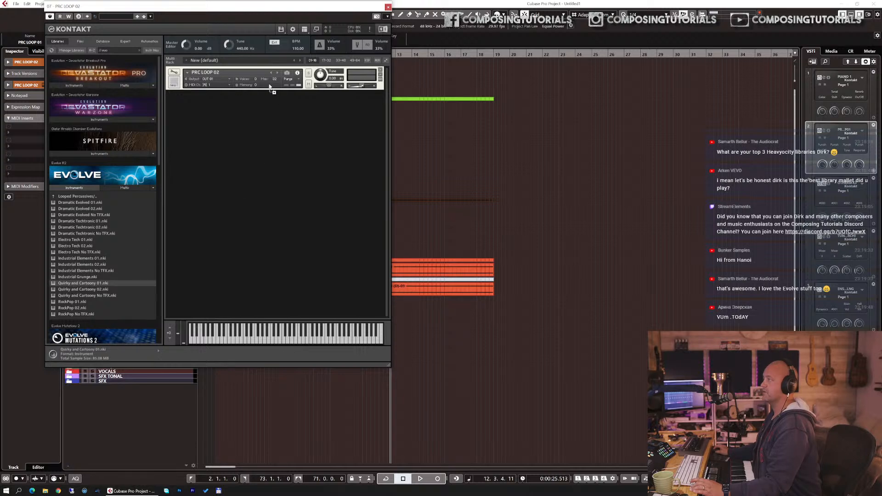
pyautogui.moveTo(270, 87); pyautogui.dragTo(271, 88)
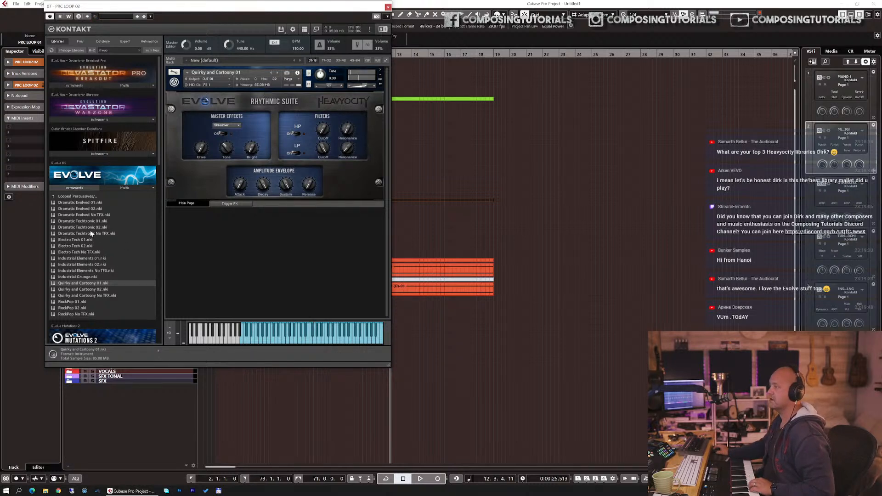
pyautogui.moveTo(85, 223); pyautogui.dragTo(386, 211)
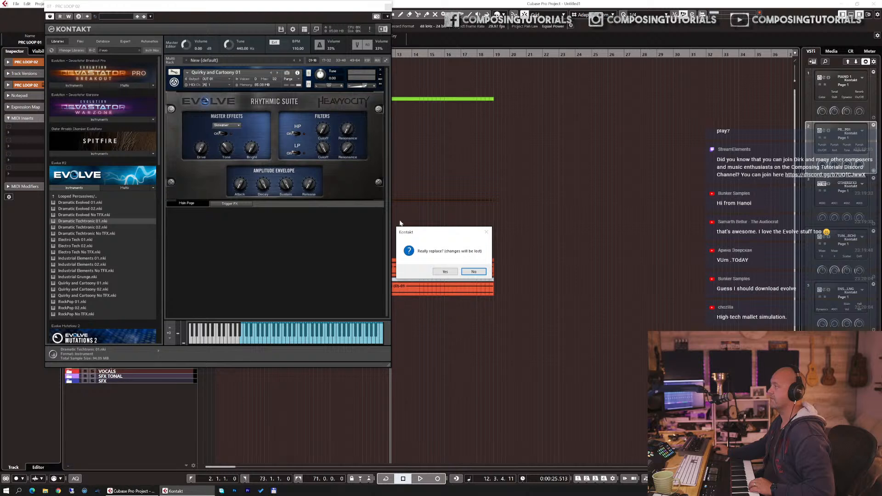
pyautogui.click(445, 271)
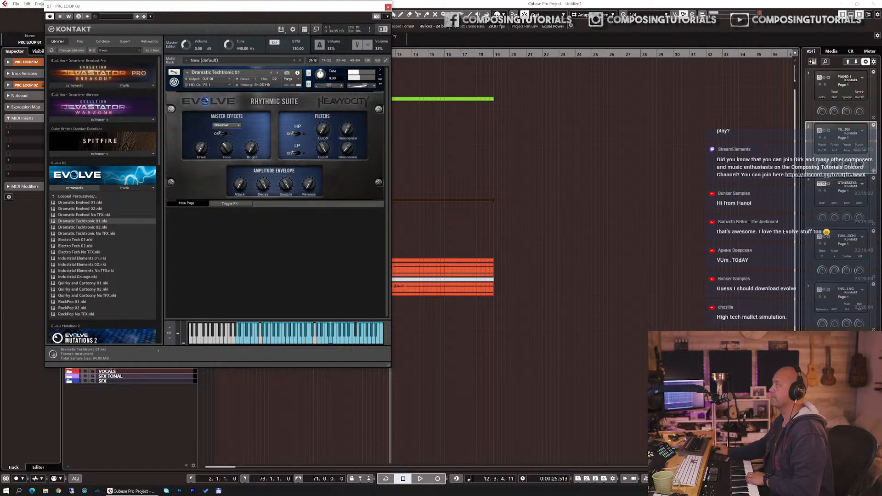
# Step: Set the Evolve Dramatic Techtronic master effect to Lo-Fi
pyautogui.click(388, 7)
pyautogui.click(347, 55)
pyautogui.press('e')
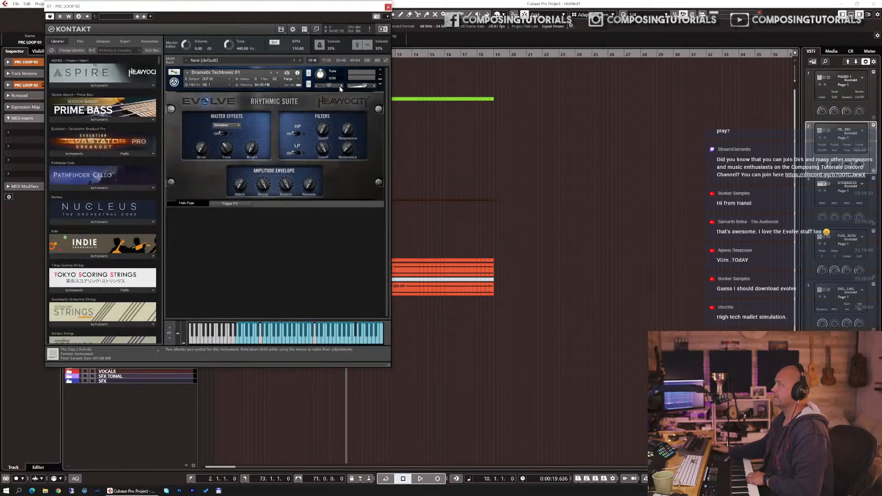
pyautogui.click(238, 125)
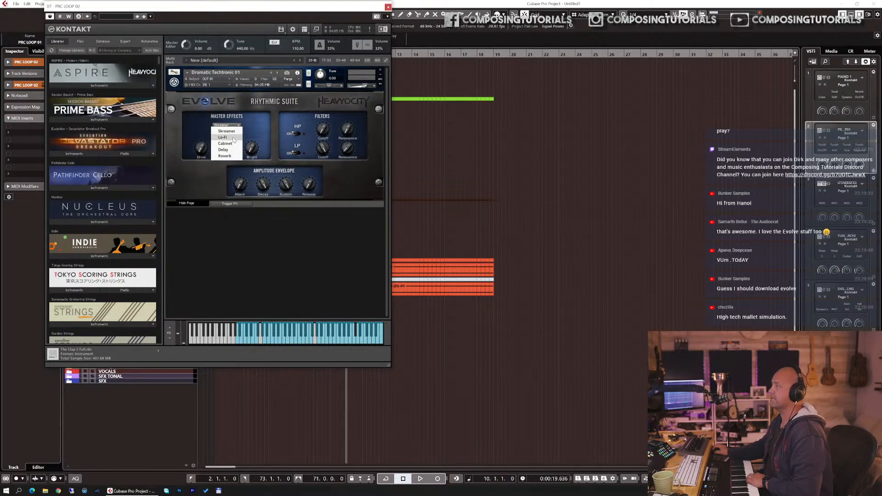
pyautogui.click(225, 134)
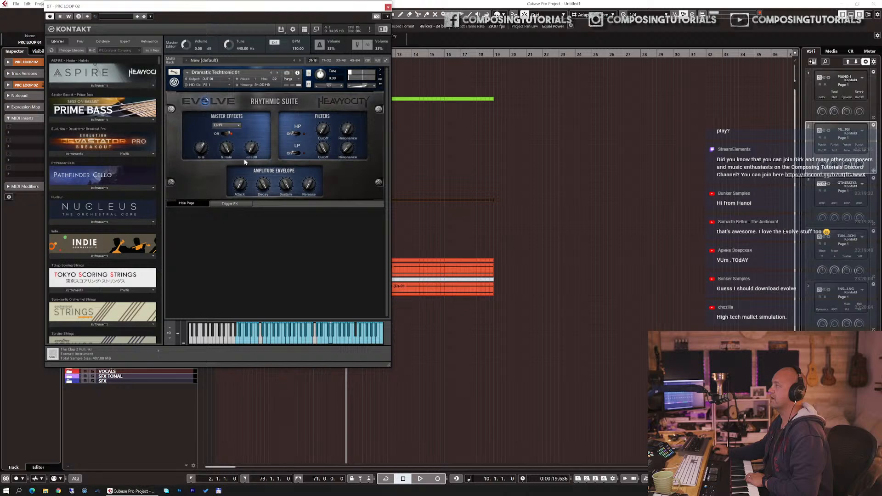
# Step: Enable the high-pass filter, re-learn MIDI CC automation for the low-pass cutoff knob, and close the Kontakt window
pyautogui.click(298, 133)
pyautogui.rightClick(319, 150)
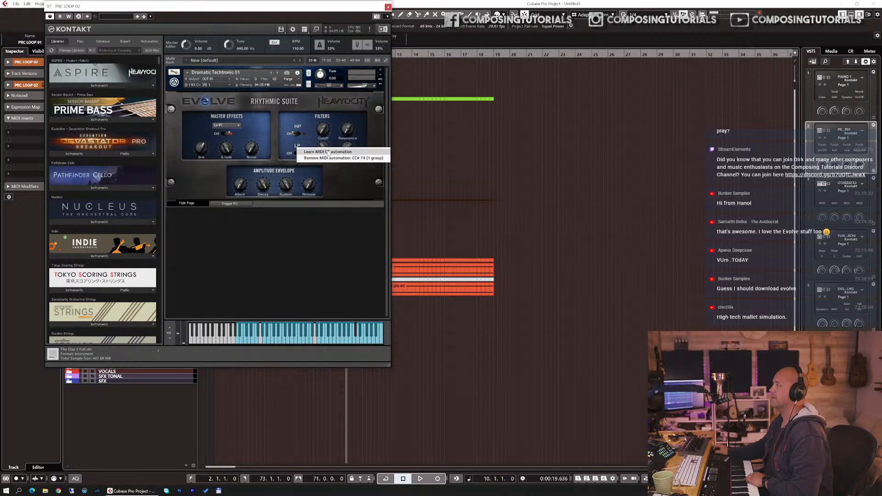
pyautogui.click(330, 158)
pyautogui.rightClick(321, 151)
pyautogui.click(327, 154)
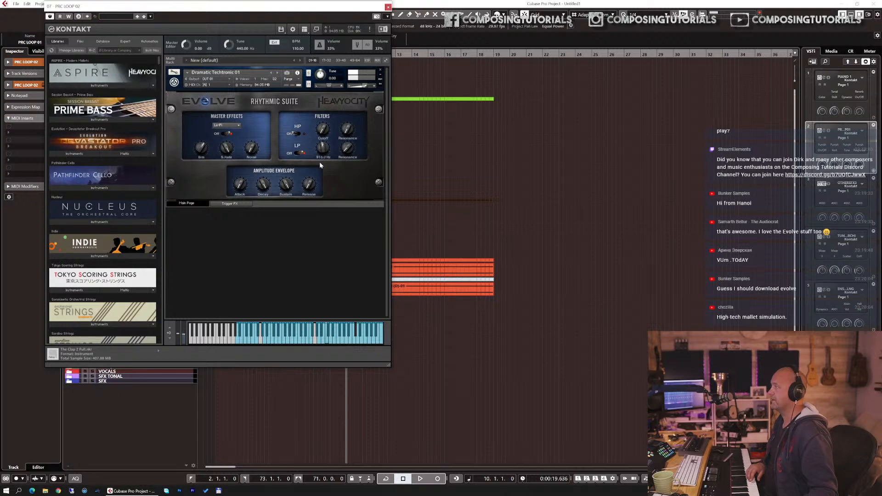
pyautogui.hotkey('ctrl', 'w')
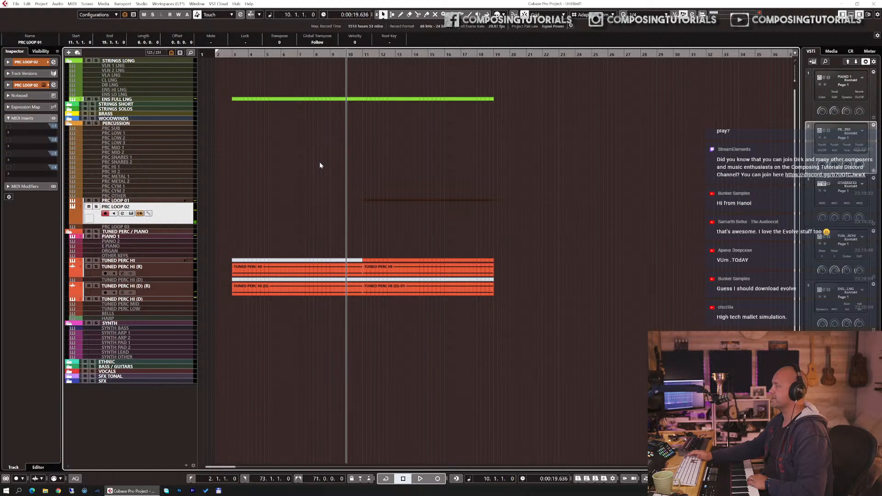
# Step: Record a held MIDI note with modulation on PRC LOOP 02 from bar 10 and inspect it in the Key Editor
pyautogui.press('KP_Multiply')
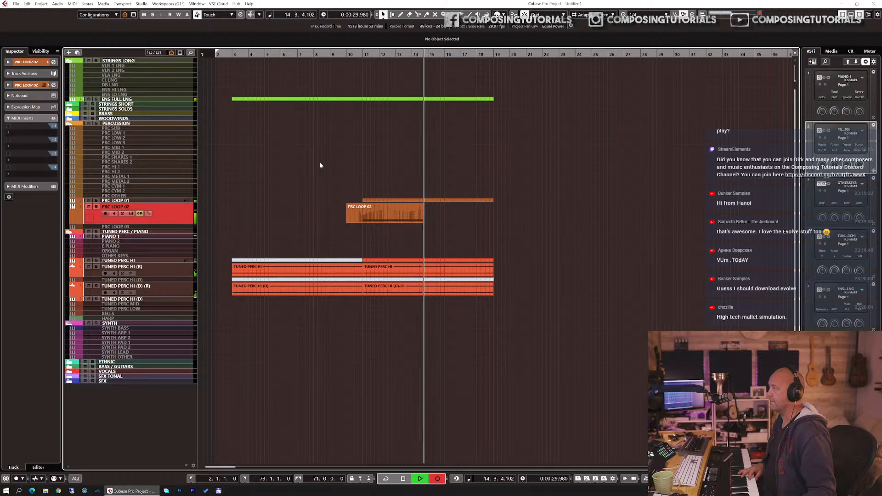
pyautogui.press('space')
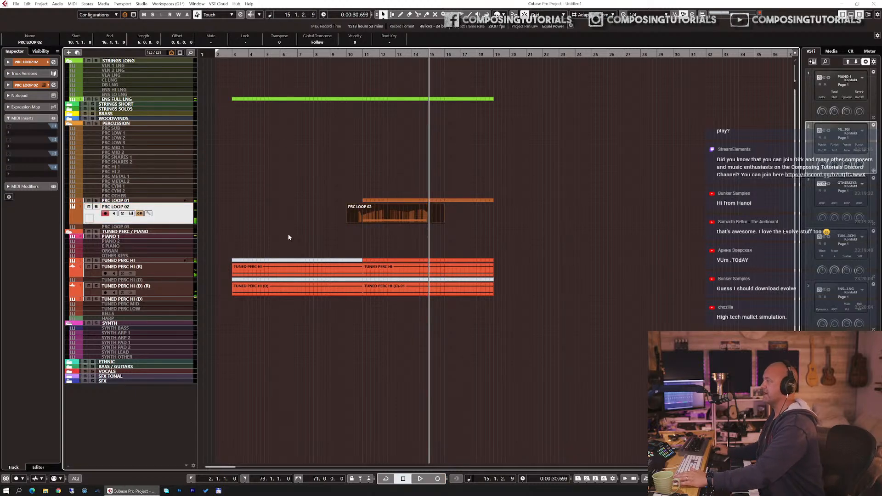
pyautogui.doubleClick(347, 215)
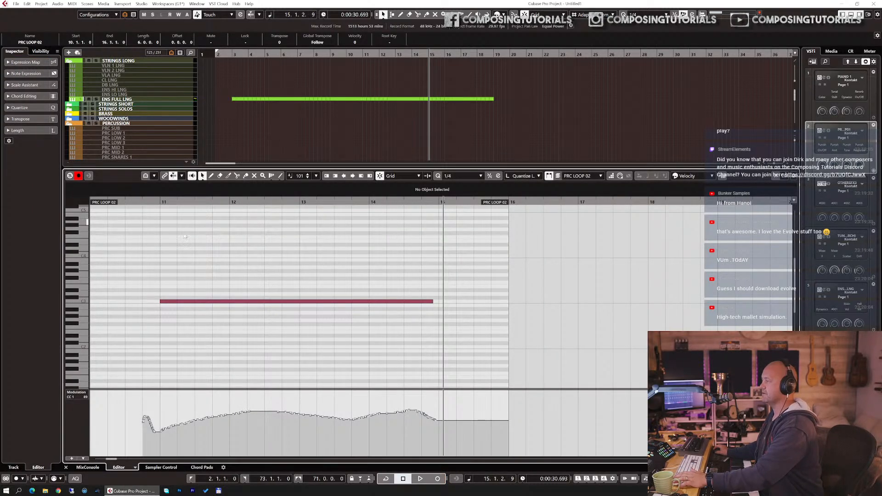
pyautogui.press('Return')
# Step: Split the recorded PRC LOOP 02 part at bars 11 and 15 and delete the pieces outside that range
pyautogui.press('2')
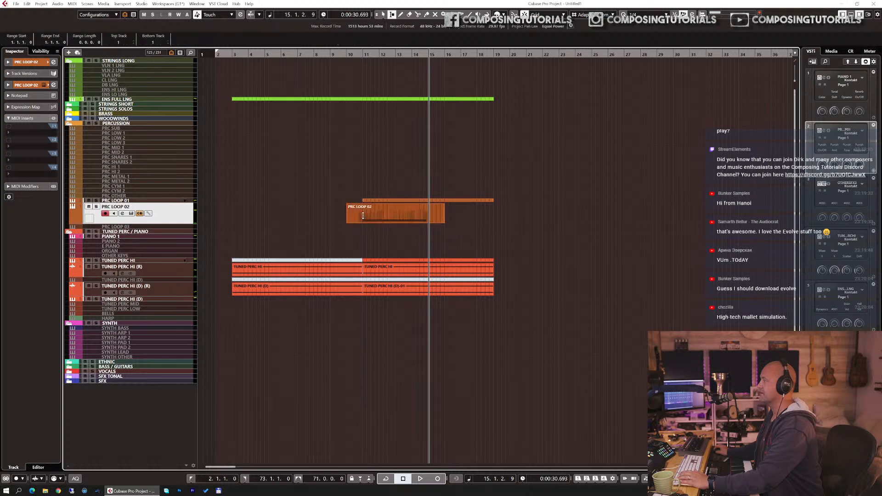
pyautogui.press('3')
pyautogui.click(364, 217)
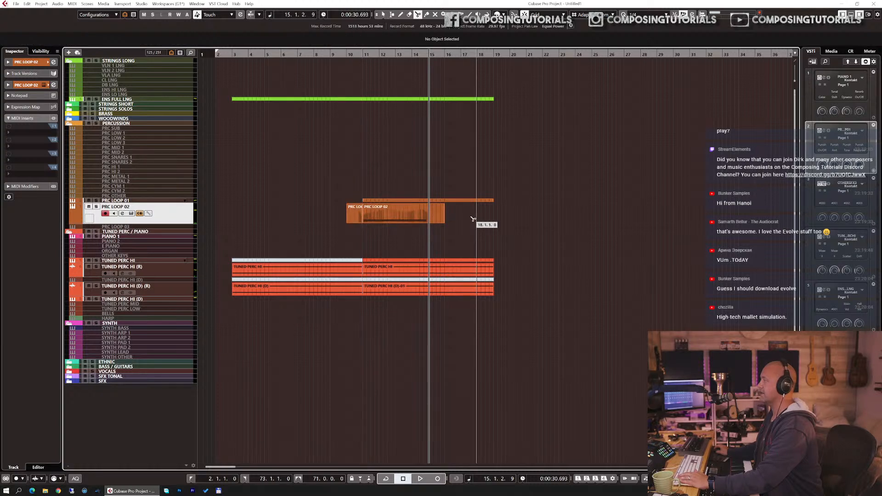
pyautogui.click(430, 219)
pyautogui.press('1')
pyautogui.click(434, 216)
pyautogui.press('Delete')
pyautogui.click(350, 214)
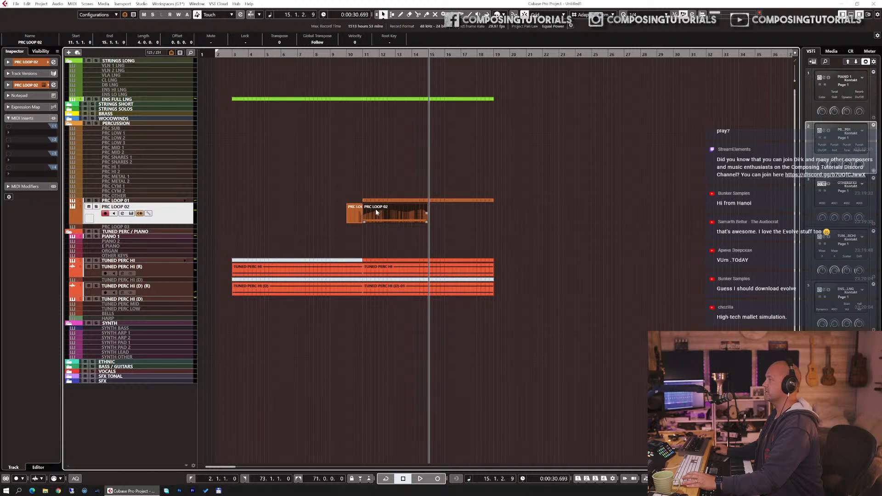
pyautogui.press('Delete')
# Step: Duplicate the trimmed PRC LOOP 02 part and play the passage back from bar 10
pyautogui.click(372, 212)
pyautogui.hotkey('ctrl', 'd')
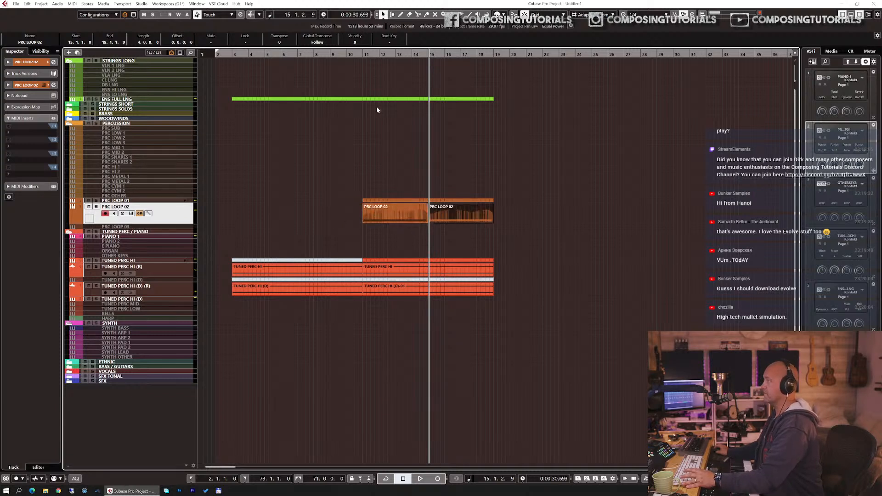
pyautogui.click(348, 54)
pyautogui.press('space')
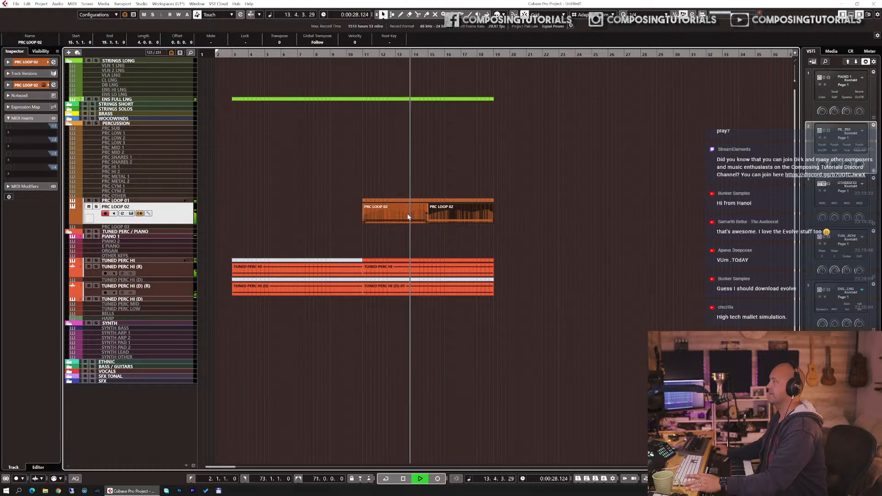
pyautogui.press('space')
# Step: Transpose the note in the first PRC LOOP 02 part up one semitone in the Key Editor
pyautogui.doubleClick(392, 217)
pyautogui.click(263, 300)
pyautogui.press('Up')
pyautogui.click(262, 299)
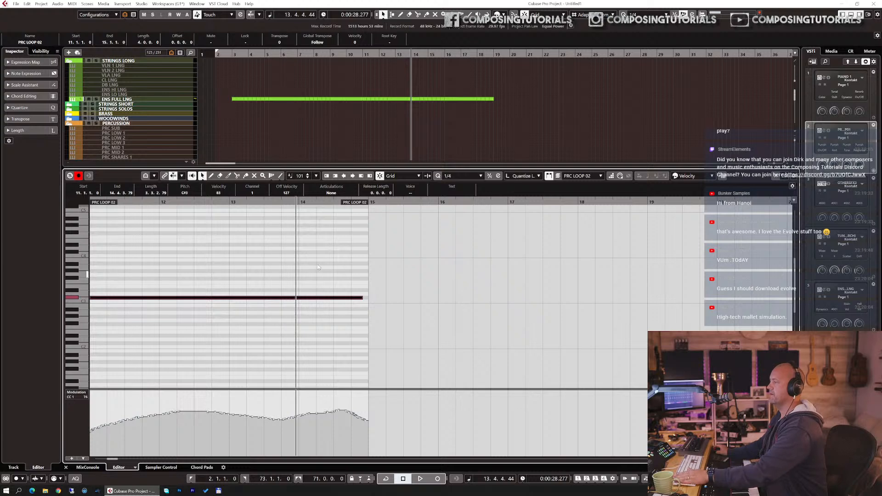
pyautogui.hotkey('ctrl', 'alt', 'b')
# Step: Replace the second PRC LOOP 02 part with a duplicate of the edited first part while playing back
pyautogui.click(347, 56)
pyautogui.press('space')
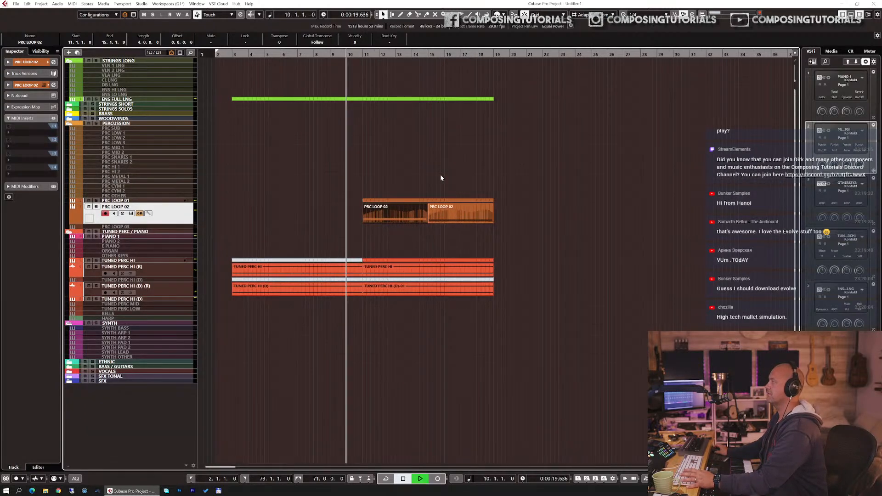
pyautogui.click(468, 212)
pyautogui.press('Delete')
pyautogui.click(425, 210)
pyautogui.hotkey('ctrl', 'd')
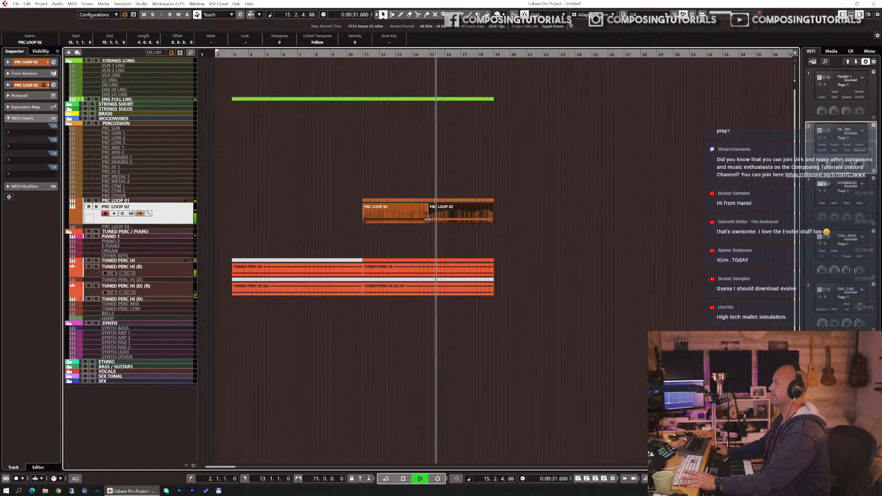
pyautogui.press('space')
# Step: Open PRC LOOP 03's Kontakt, search the library for shim, and load Shimmer Shake Strike
pyautogui.click(163, 229)
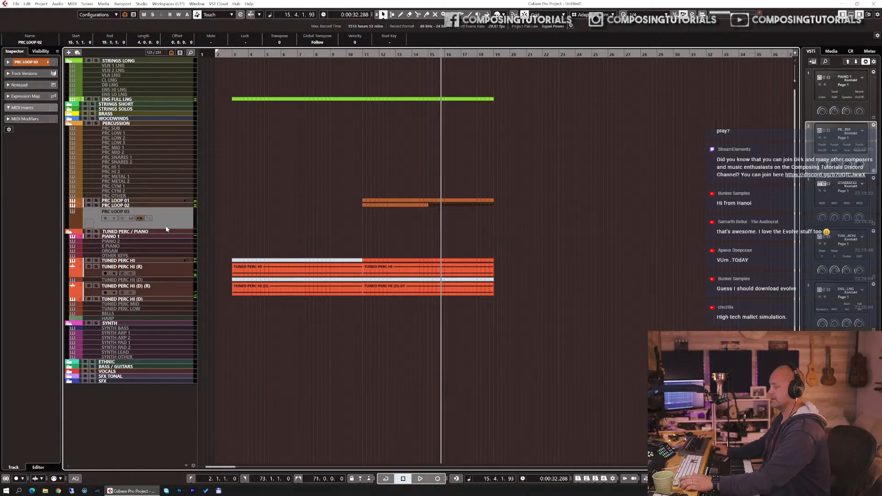
pyautogui.click(241, 210)
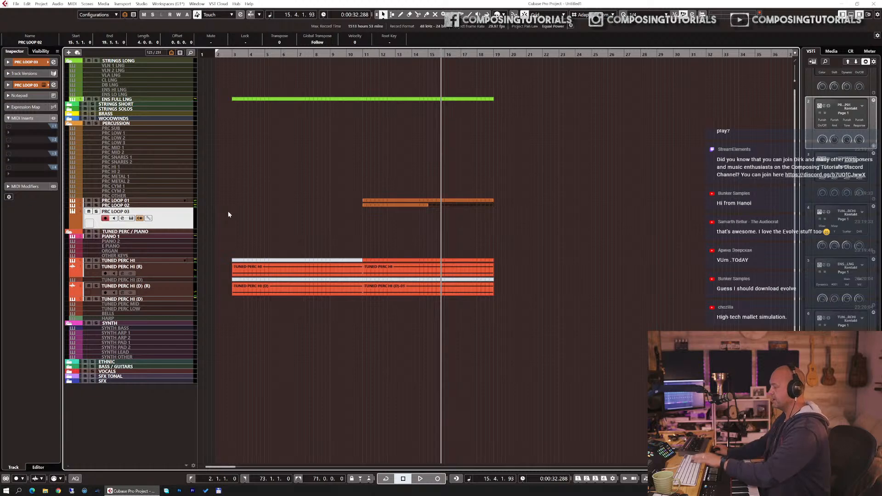
pyautogui.click(97, 53)
pyautogui.write('shim')
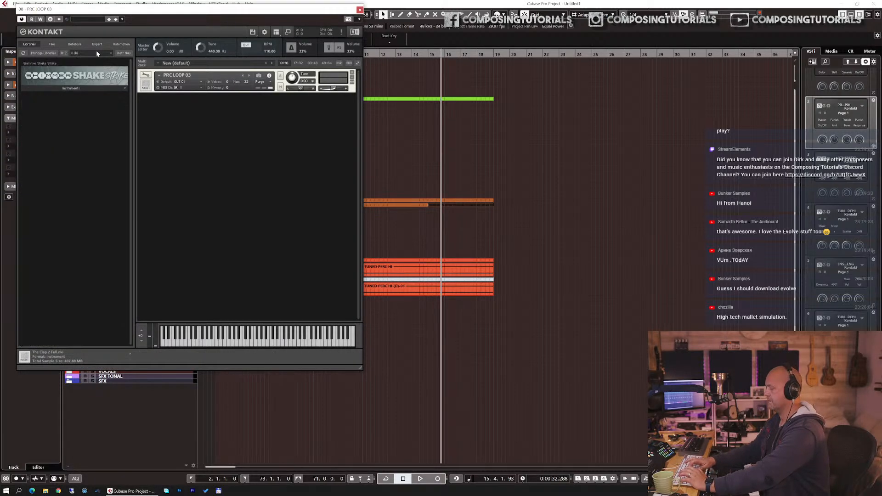
pyautogui.click(84, 88)
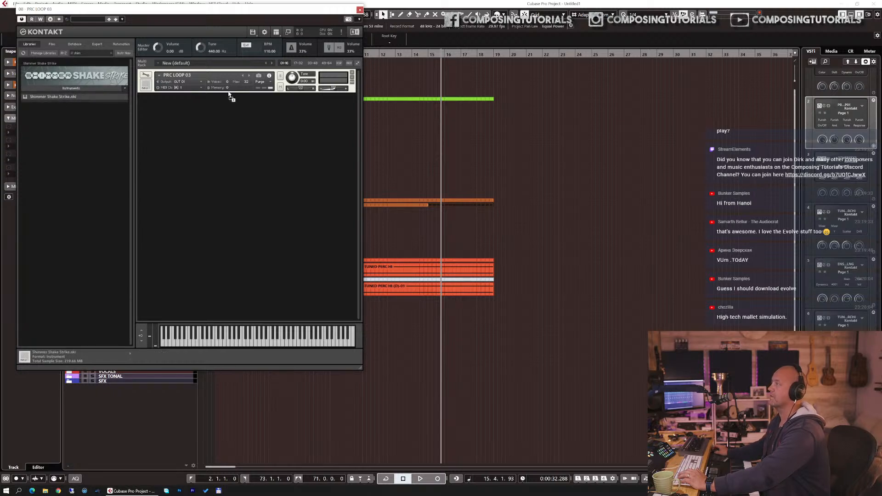
pyautogui.moveTo(228, 94); pyautogui.dragTo(228, 95)
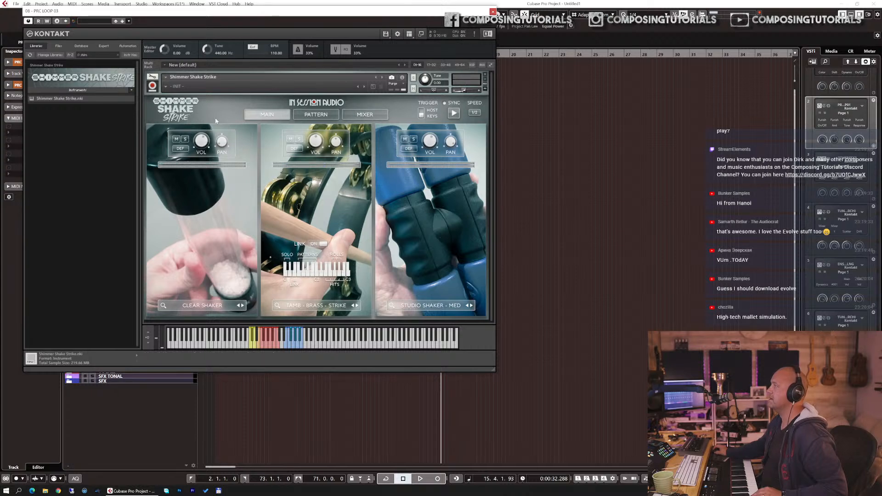
# Step: Browse the 4_4 snapshots, settle on Maracas Gourd, Tik Tok & Maracas Wood, and close Kontakt
pyautogui.click(173, 87)
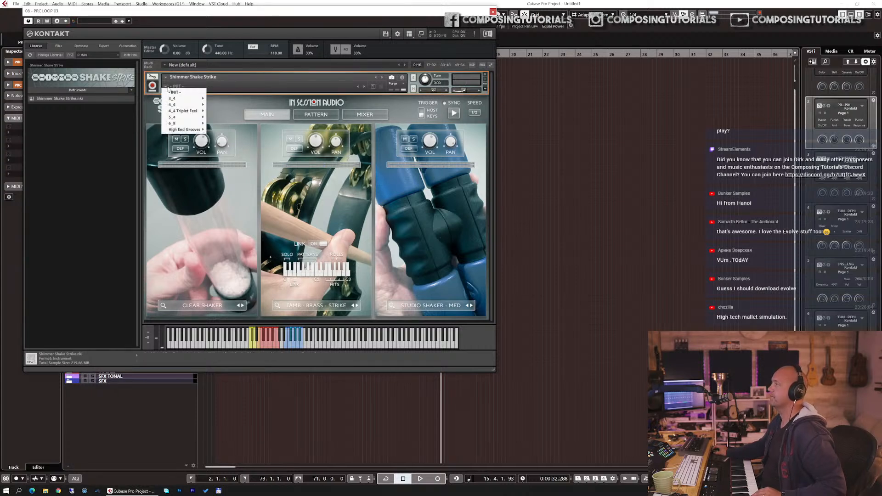
pyautogui.moveTo(191, 106)
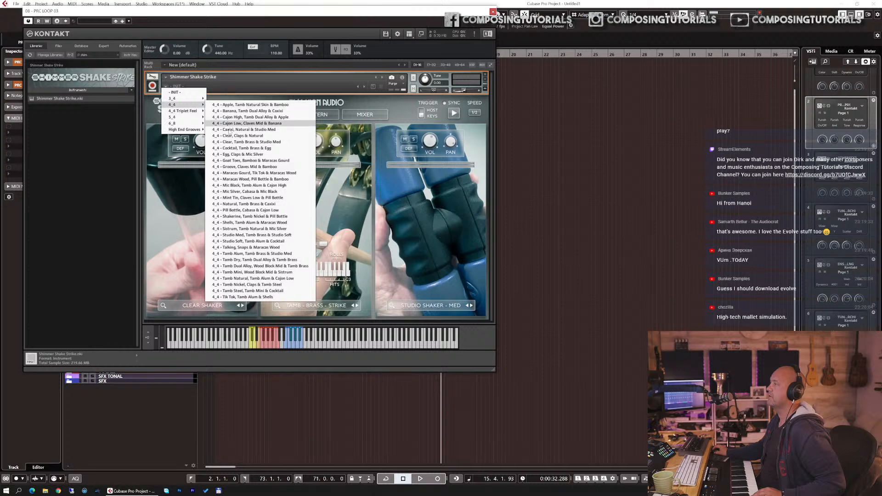
pyautogui.click(235, 155)
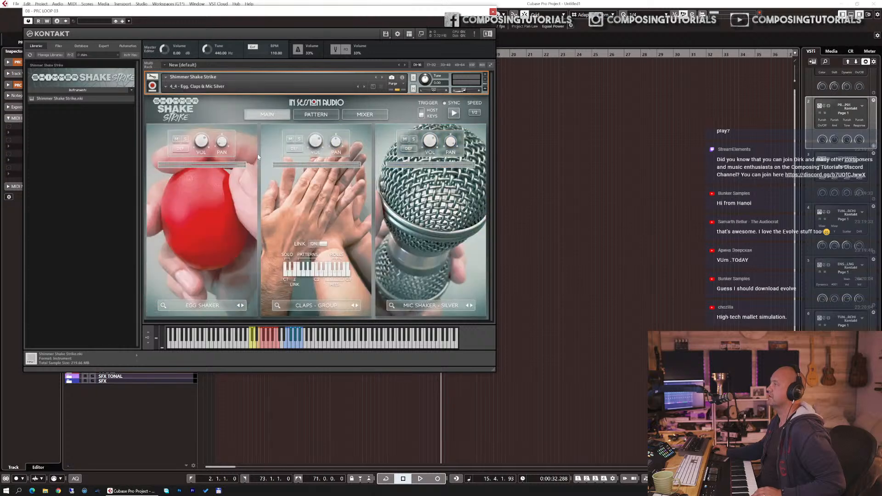
pyautogui.click(366, 88)
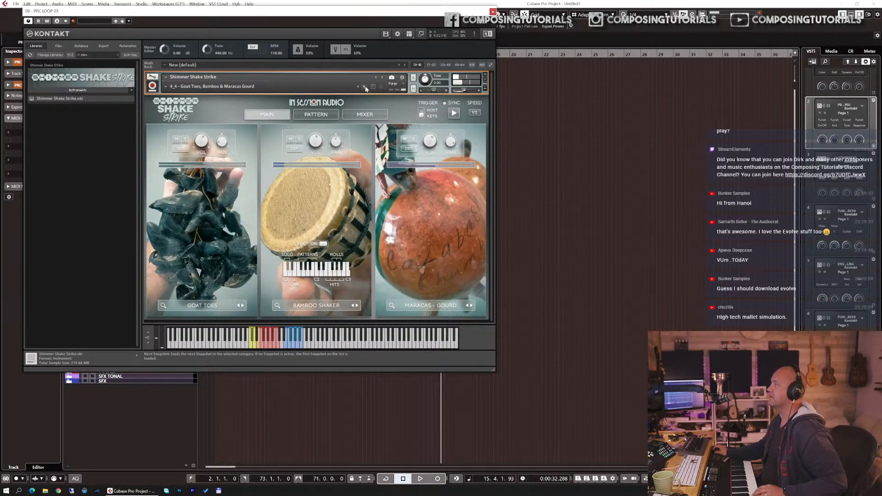
pyautogui.click(366, 89)
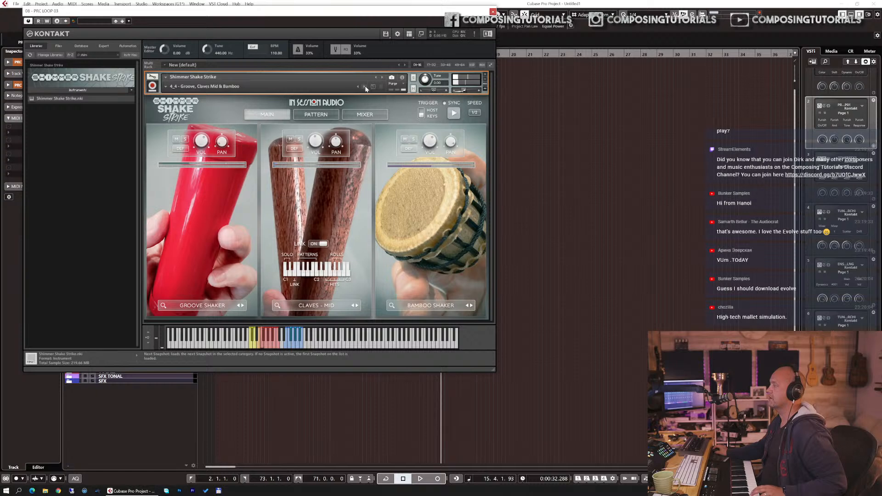
pyautogui.click(366, 88)
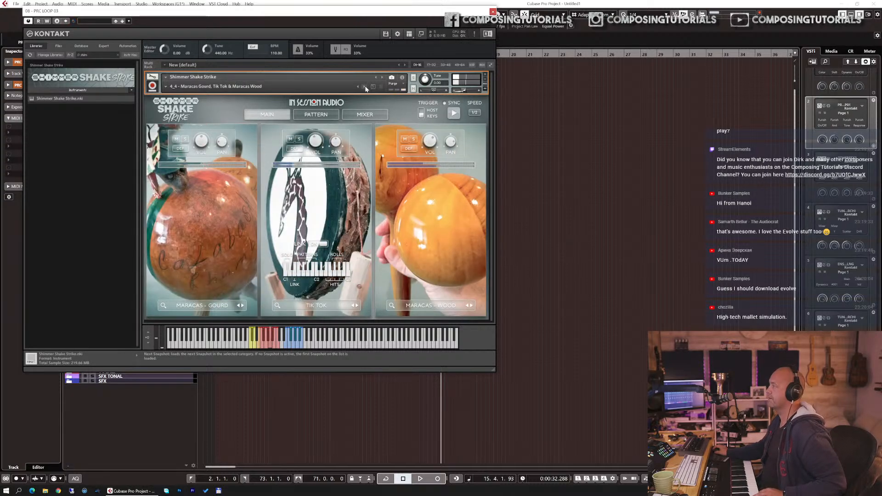
pyautogui.click(493, 12)
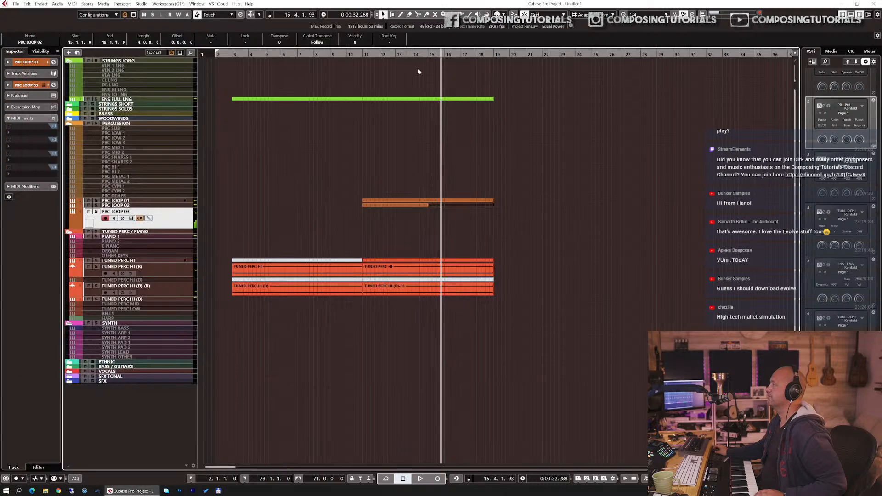
# Step: Record a MIDI part on PRC LOOP 03 starting from bar 10
pyautogui.moveTo(348, 54); pyautogui.dragTo(347, 55)
pyautogui.press('KP_Multiply')
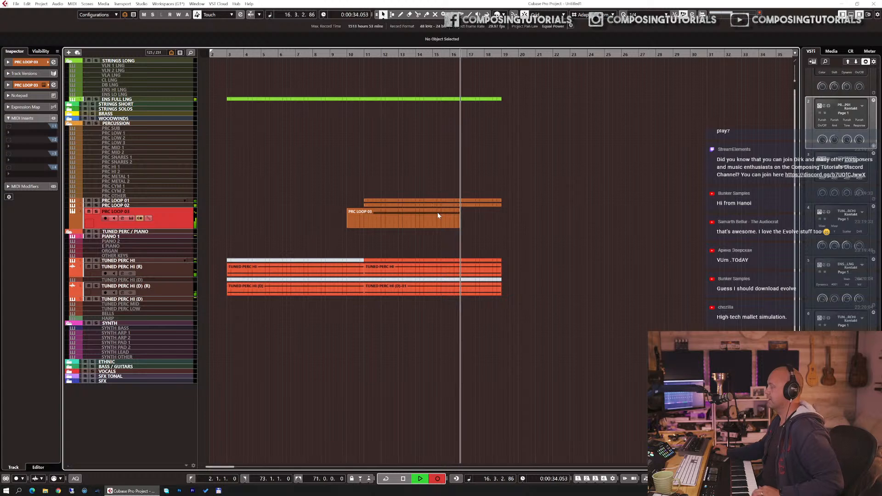
pyautogui.press('space')
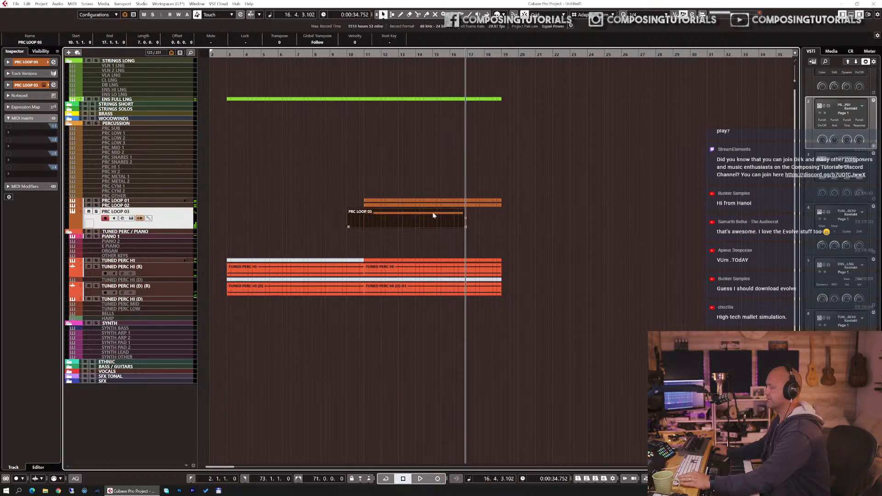
# Step: Trim PRC LOOP 03's recorded part to run from bar 11 to bar 15
pyautogui.keyDown('alt'); pyautogui.click(432, 211); pyautogui.keyUp('alt')
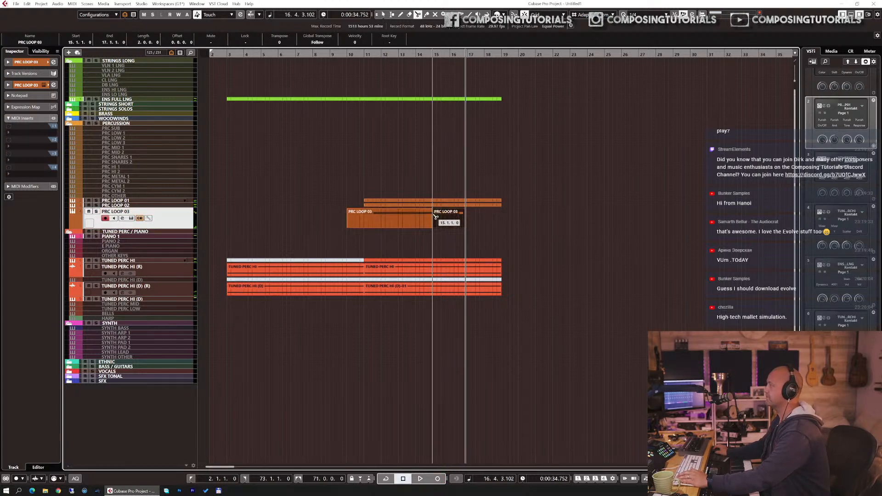
pyautogui.click(416, 213)
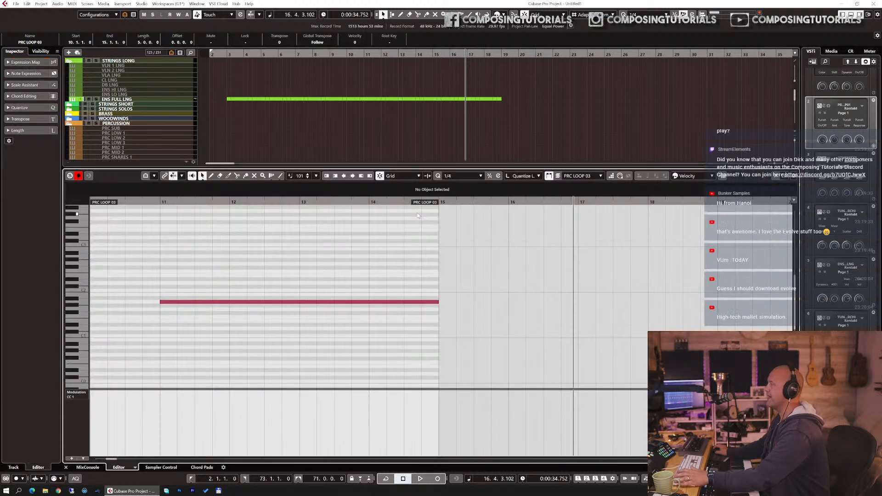
pyautogui.doubleClick(416, 213)
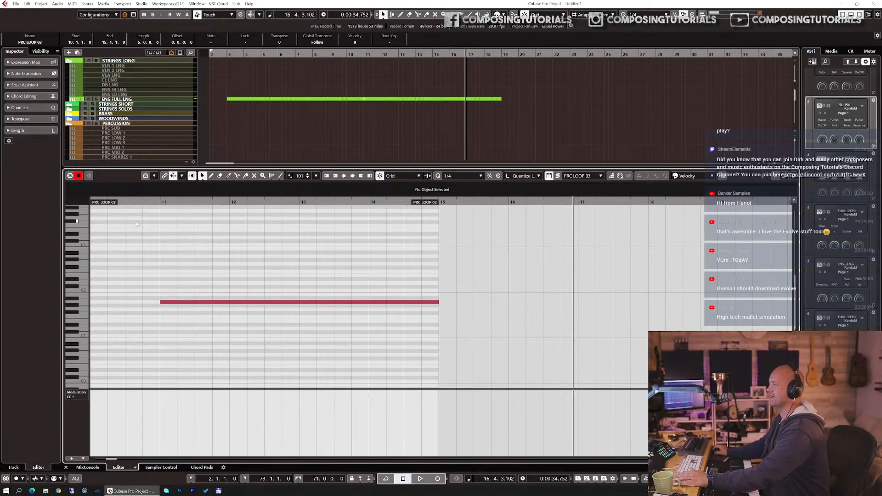
pyautogui.moveTo(107, 204); pyautogui.dragTo(168, 208)
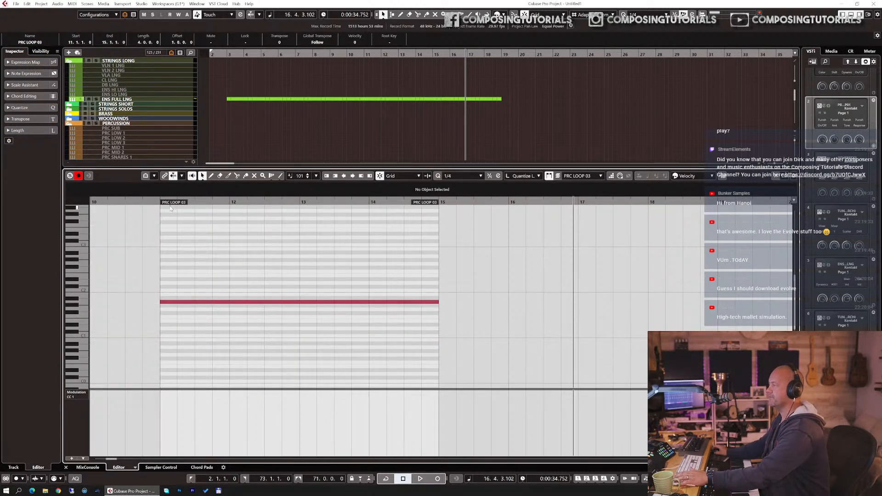
# Step: Close the key editor, duplicate PRC LOOP 03's part to follow at bar 15, and set the cursor to bar 10
pyautogui.hotkey('ctrl', 'e')
pyautogui.hotkey('ctrl', 'd')
pyautogui.moveTo(348, 55); pyautogui.dragTo(336, 51)
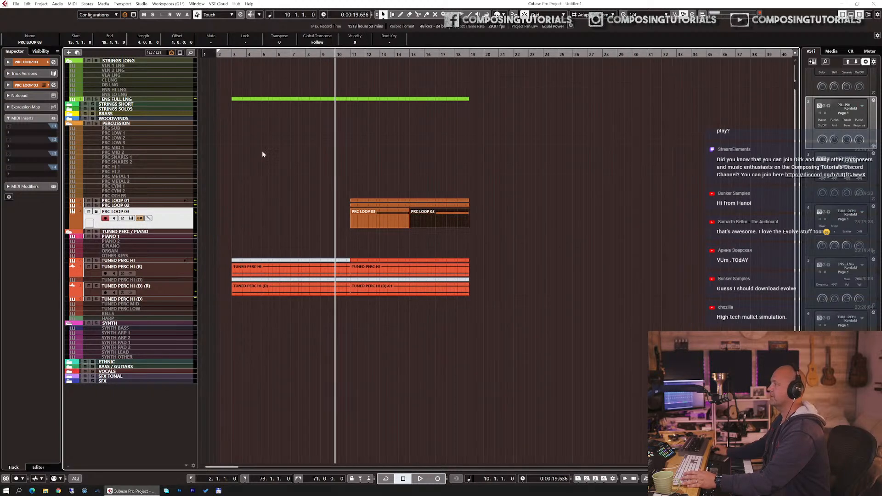
# Step: Lower PRC LOOP 03's audio fader in the Inspector and play back the arrangement to check the balance
pyautogui.click(28, 85)
pyautogui.click(22, 141)
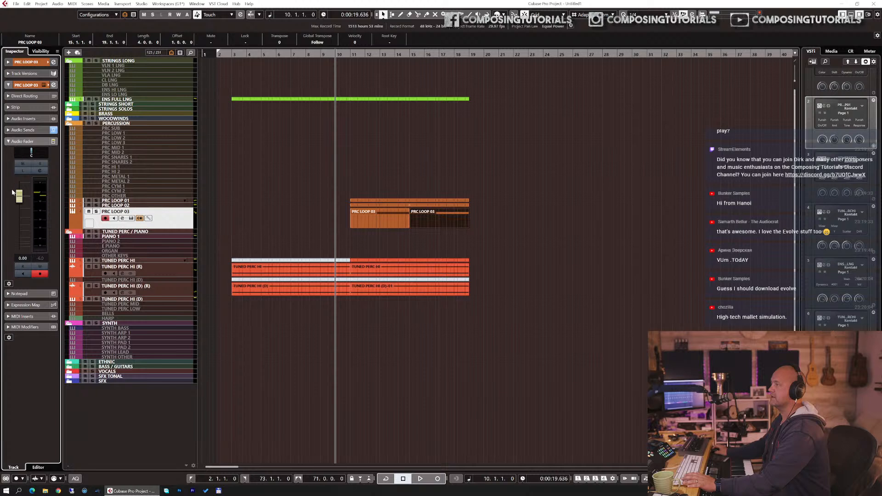
pyautogui.moveTo(18, 195); pyautogui.dragTo(19, 218)
pyautogui.press('space')
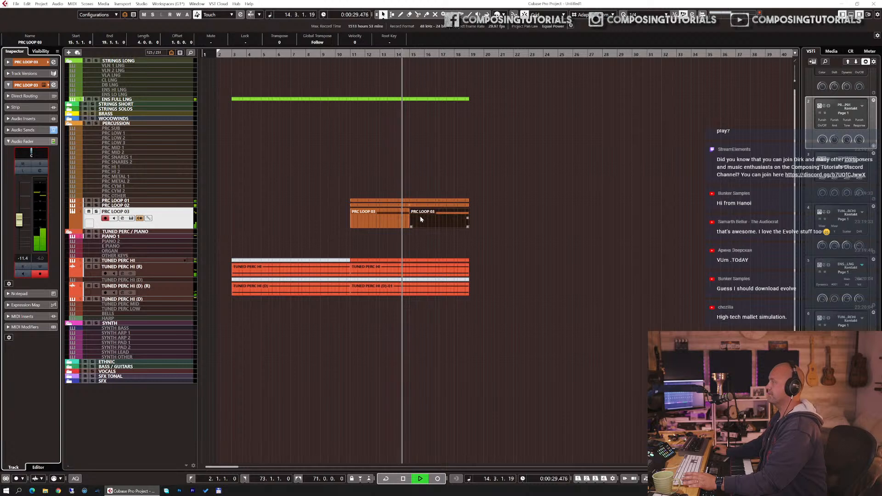
pyautogui.press('space')
# Step: Select the CL LNG track and open its Kontakt instrument
pyautogui.click(113, 68)
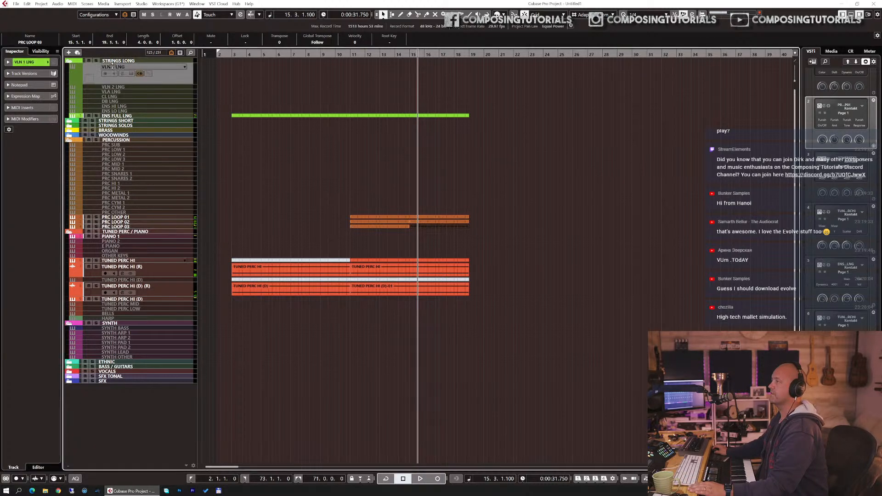
pyautogui.click(117, 97)
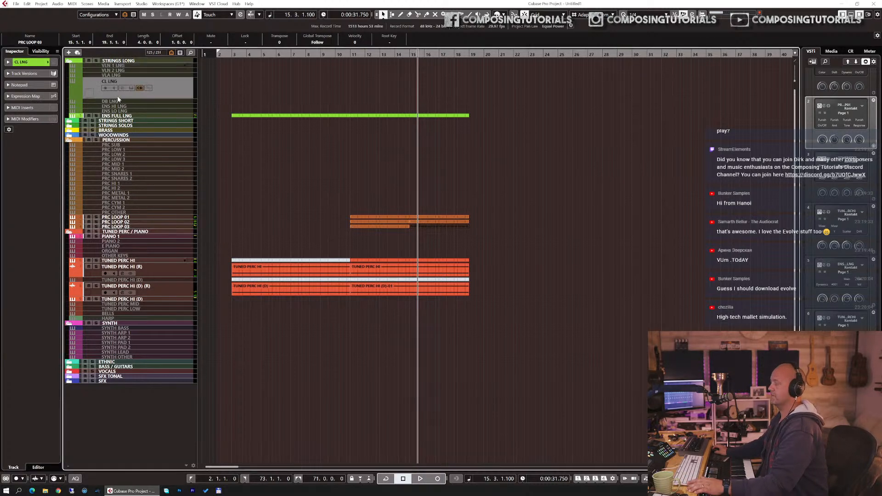
pyautogui.click(172, 90)
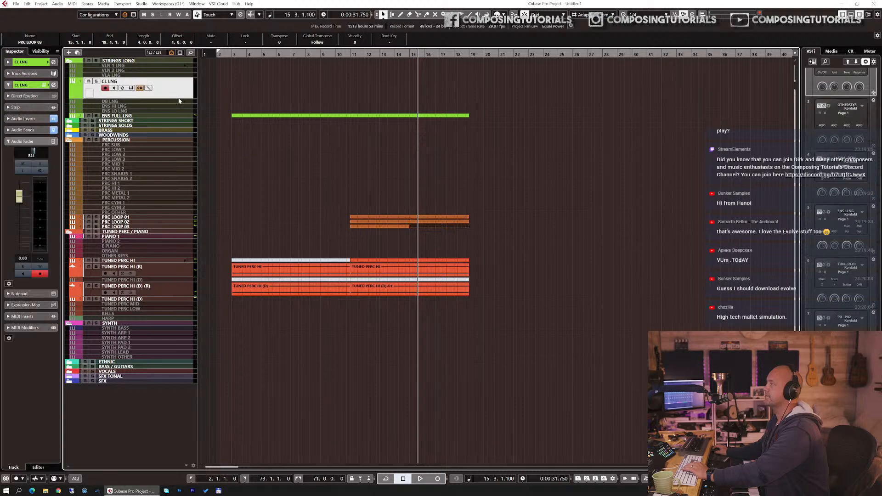
pyautogui.rightClick(409, 275)
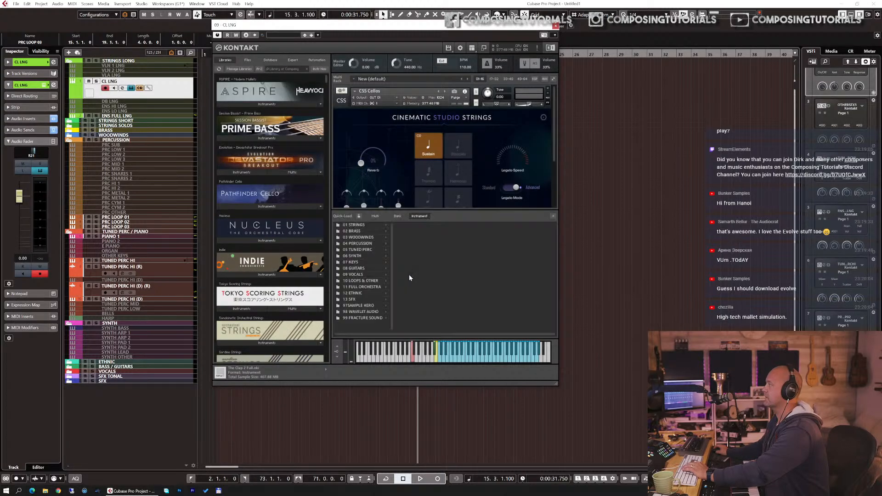
# Step: Load Soaring Strings Legato Cellos from the quick-load browser in place of the current cello instrument
pyautogui.click(357, 226)
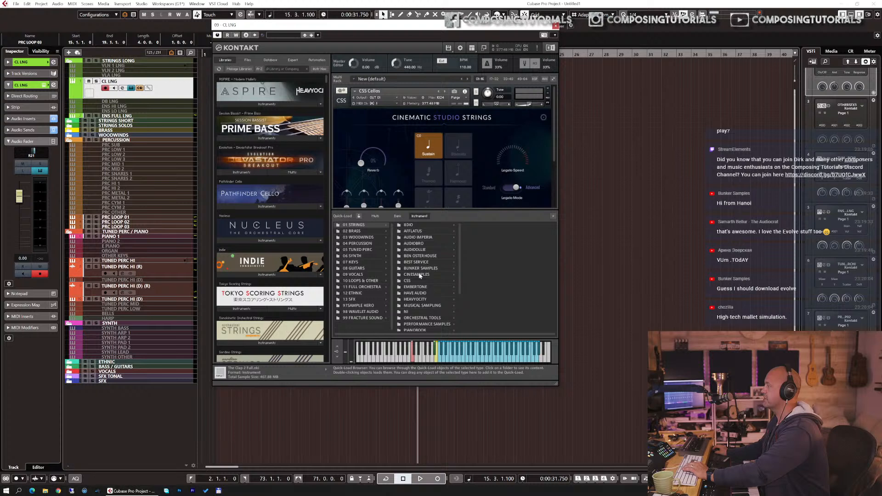
pyautogui.scroll(-3, 427, 264)
pyautogui.scroll(-1, 426, 266)
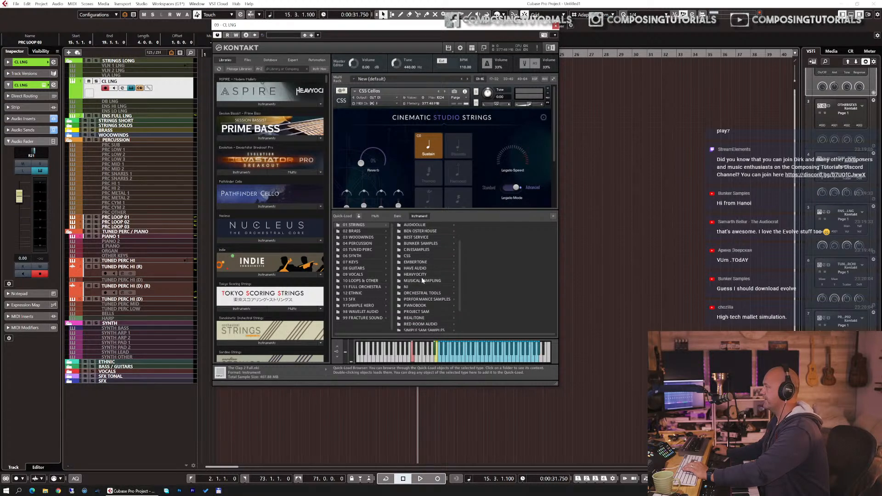
pyautogui.click(423, 281)
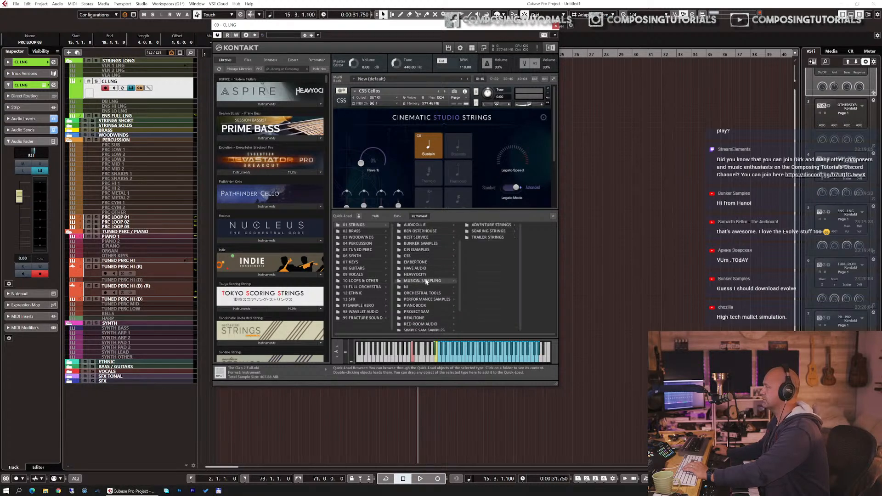
pyautogui.click(482, 232)
pyautogui.click(509, 238)
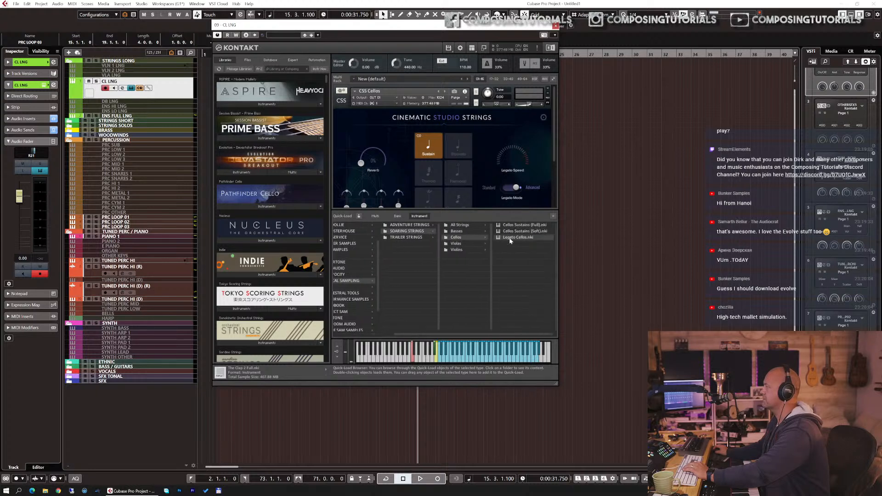
pyautogui.moveTo(518, 238); pyautogui.dragTo(464, 162)
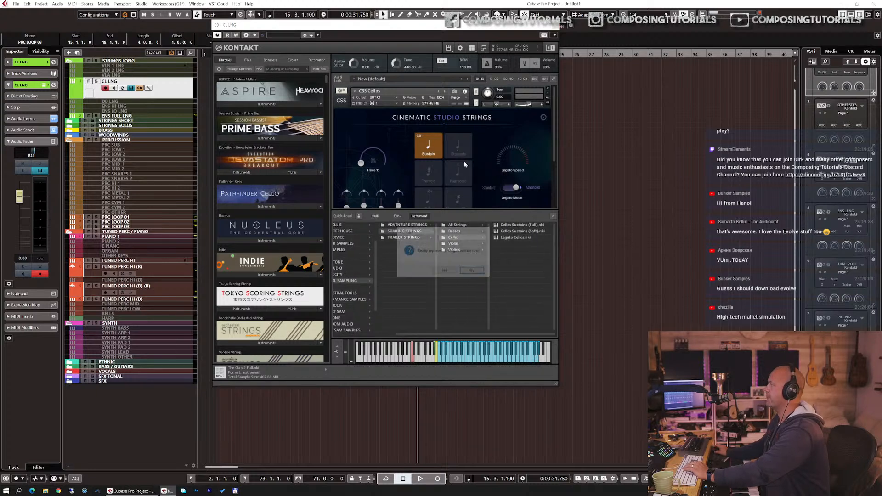
pyautogui.press('Return')
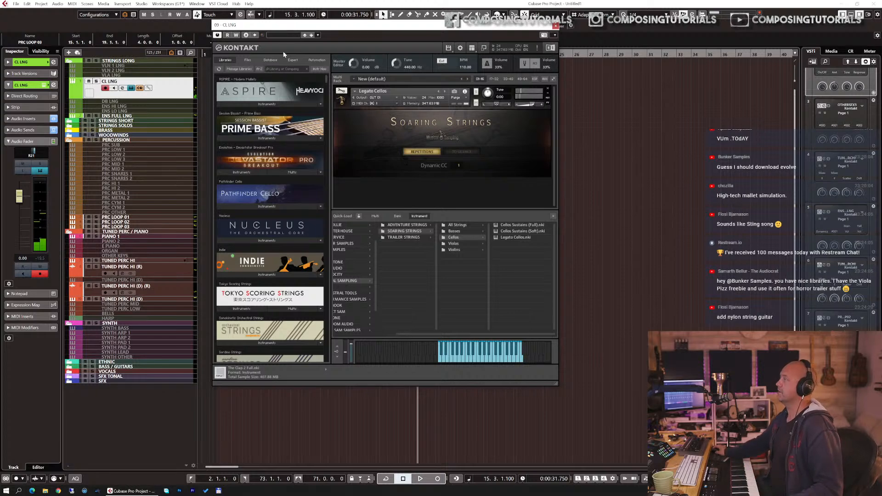
# Step: Search the Kontakt library for tin and load AS Tina Guo Legato
pyautogui.click(285, 69)
pyautogui.write('tin')
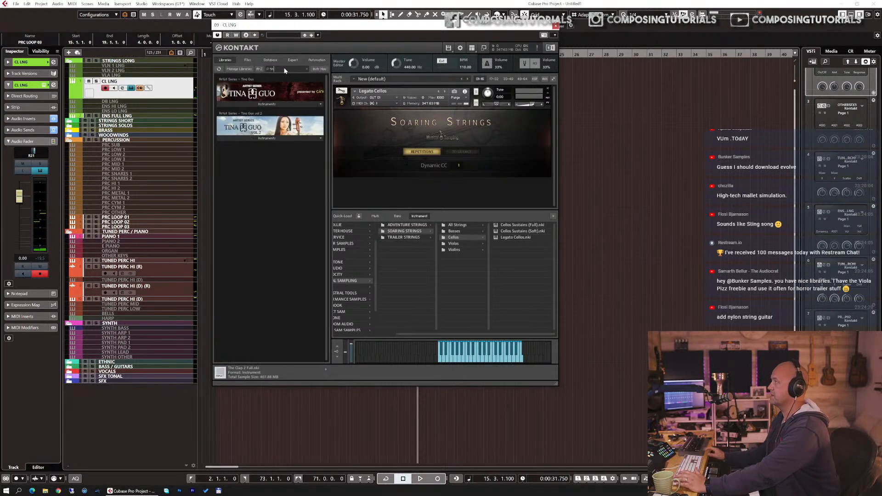
pyautogui.click(260, 104)
pyautogui.doubleClick(272, 118)
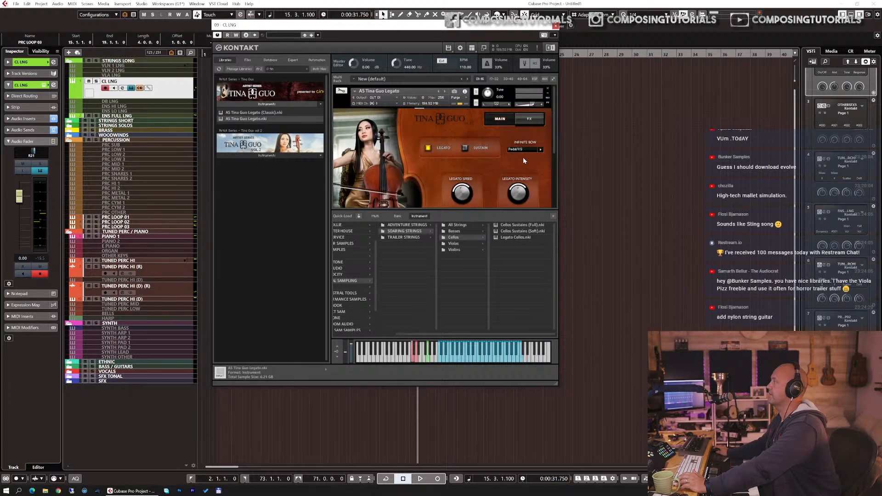
# Step: Examine the Tina Guo Legato interface, its FX page and the CL LNG track's audio sends, then close Kontakt
pyautogui.moveTo(552, 144); pyautogui.dragTo(553, 182)
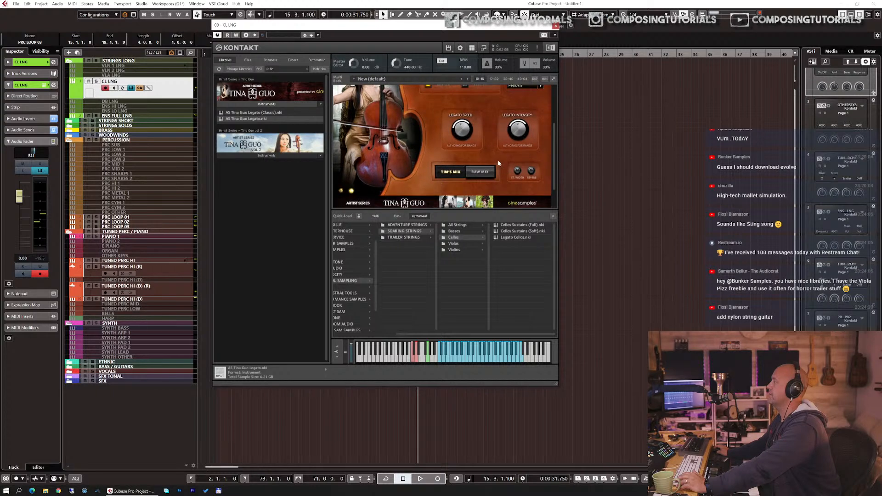
pyautogui.scroll(1, 509, 159)
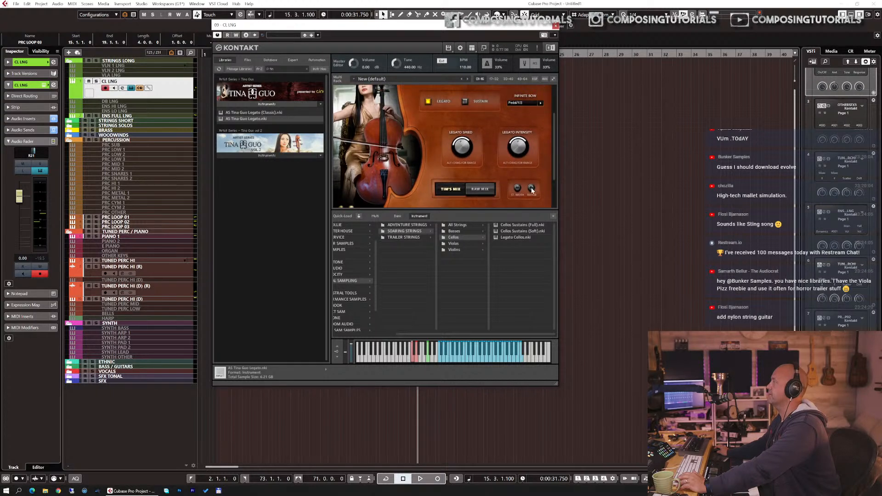
pyautogui.scroll(1, 482, 137)
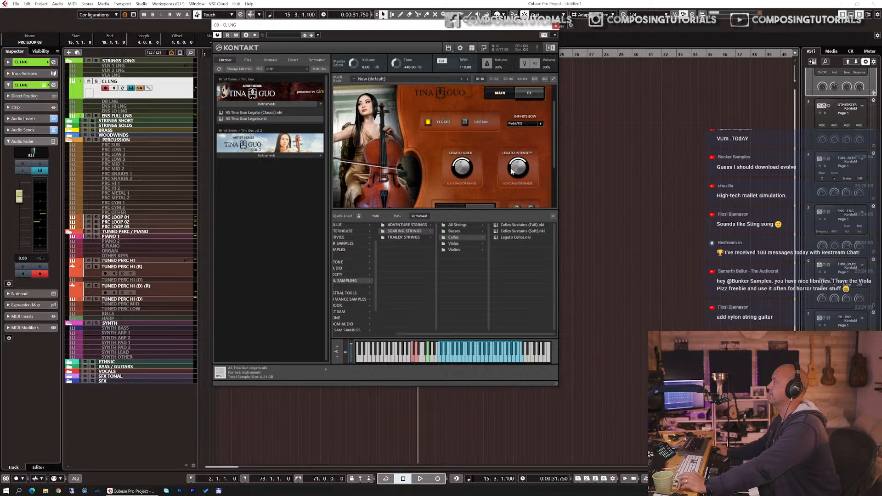
pyautogui.click(553, 215)
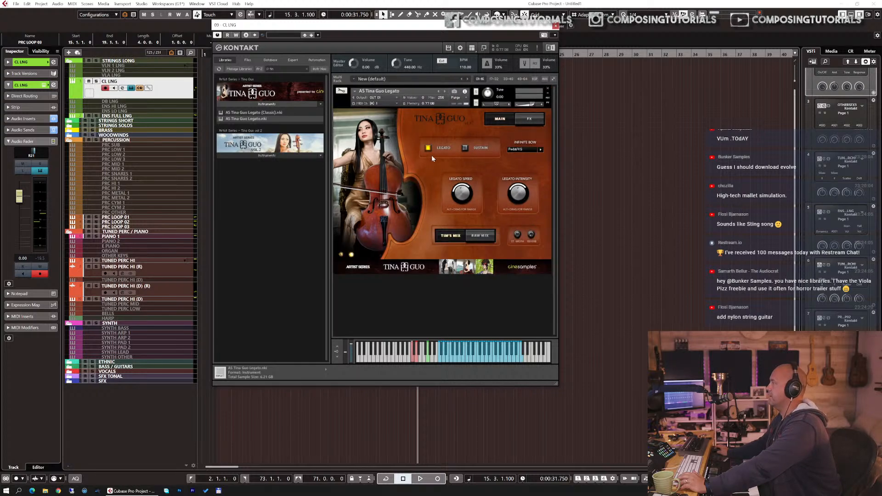
pyautogui.click(529, 118)
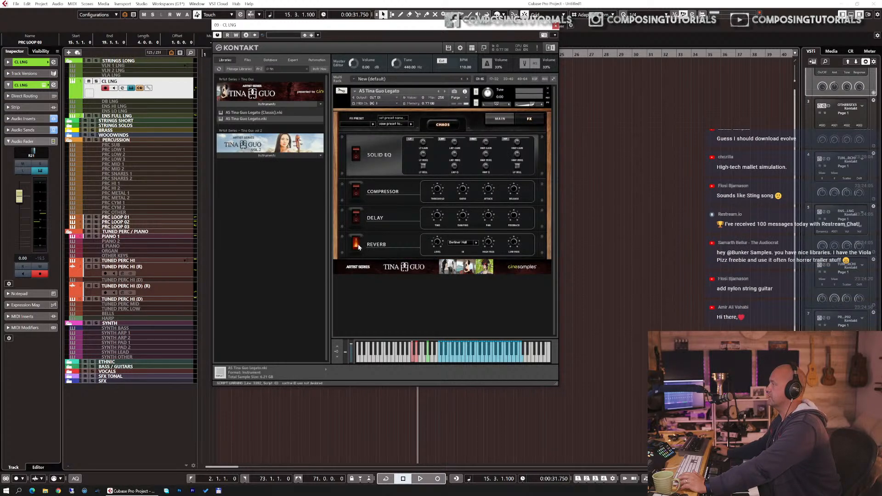
pyautogui.click(498, 119)
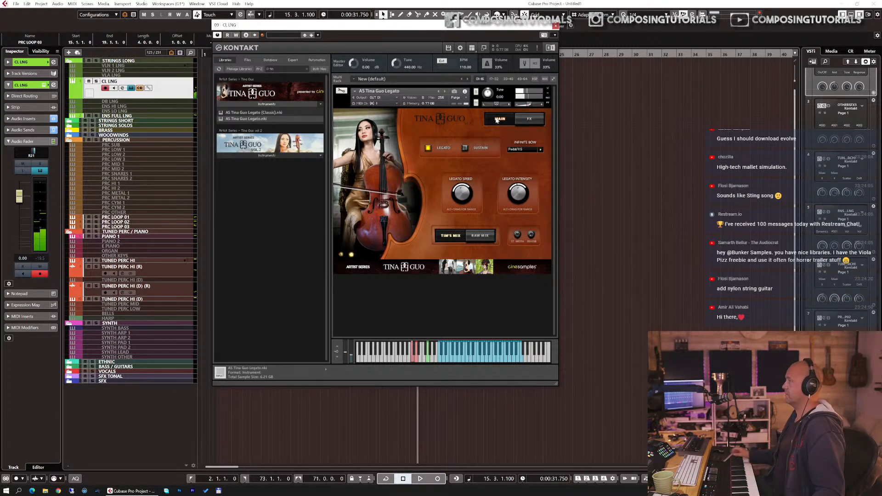
pyautogui.click(8, 130)
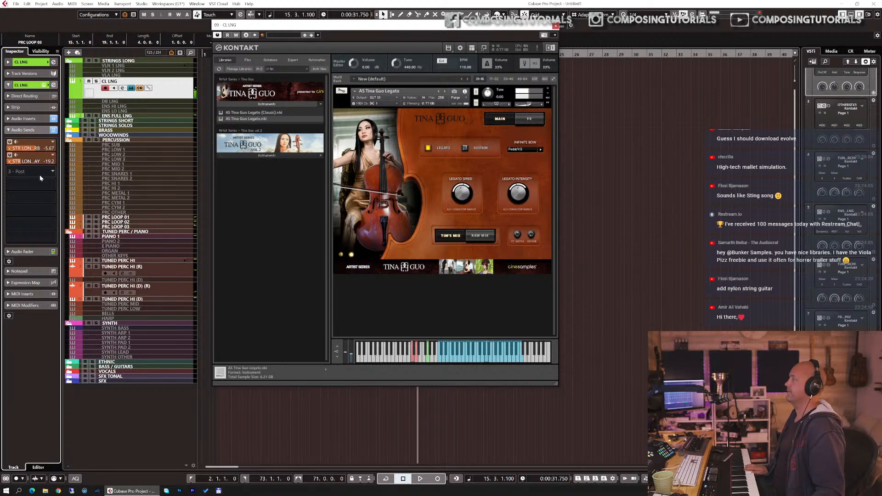
pyautogui.press('Escape')
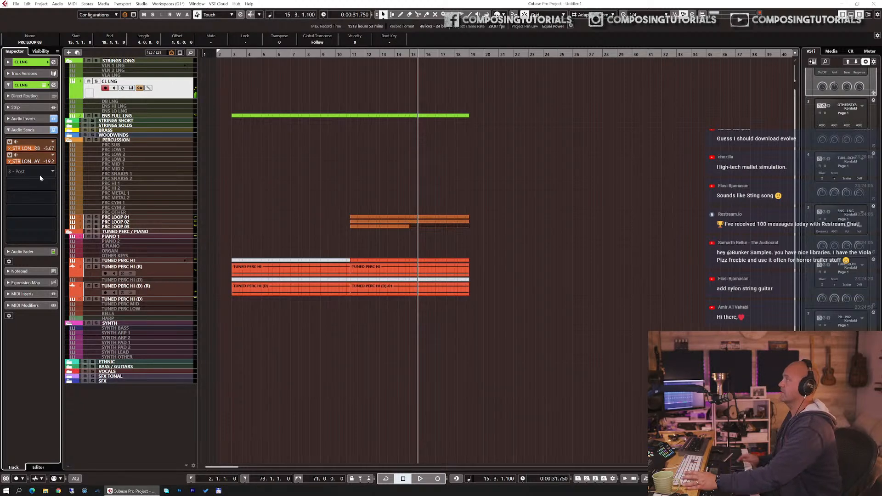
# Step: Record a cello part on CL LNG starting from bar 10
pyautogui.click(321, 54)
pyautogui.press('space')
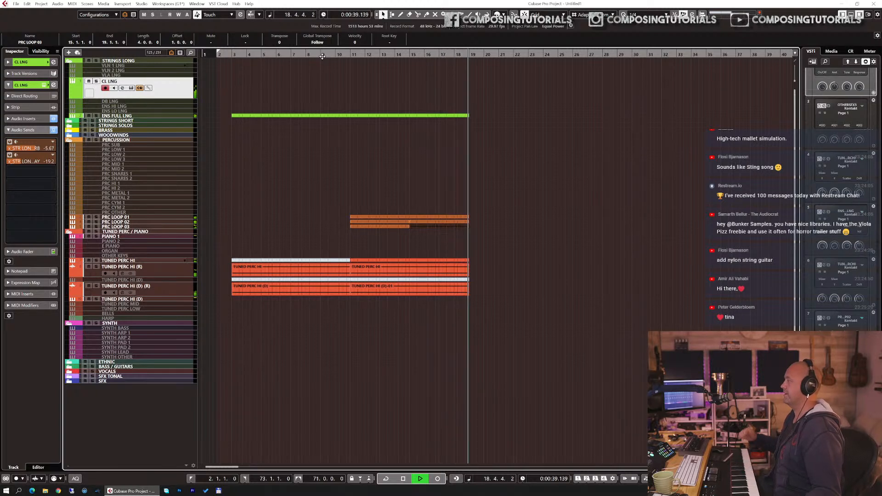
pyautogui.press('space')
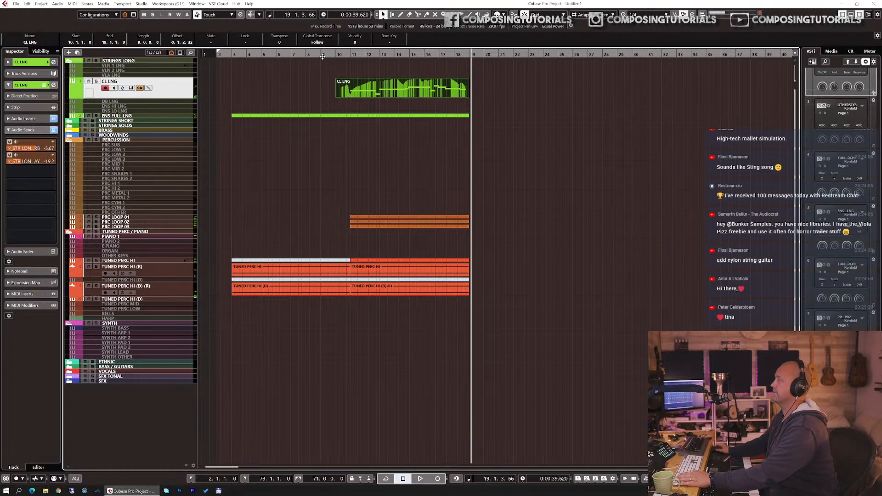
# Step: Trim the recorded cello part so it starts at bar 11
pyautogui.press('Return')
pyautogui.press('Return')
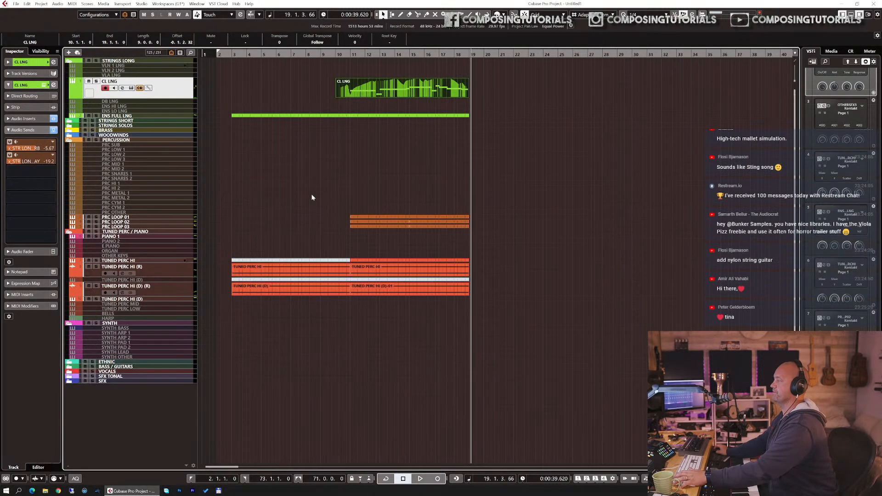
pyautogui.keyDown('alt'); pyautogui.click(350, 93); pyautogui.keyUp('alt')
pyautogui.press('Delete')
pyautogui.press('e')
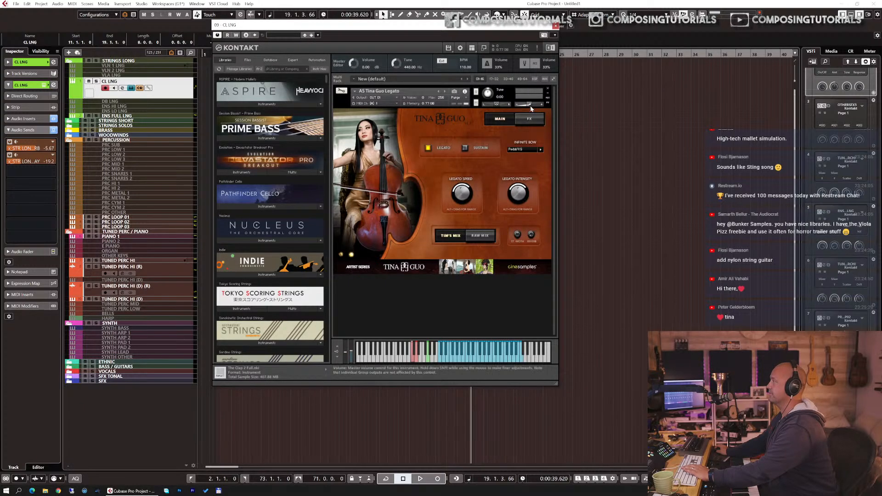
pyautogui.press('e')
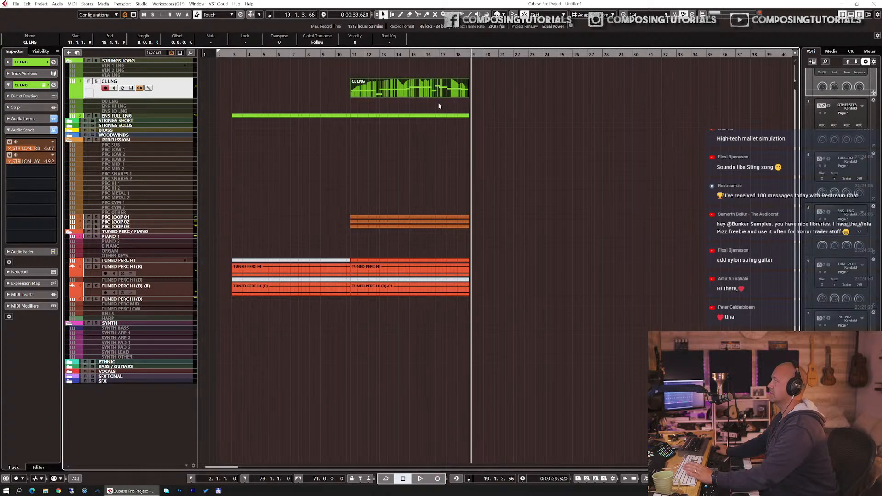
# Step: Select all parts in the arrangement and duplicate them to follow from bar 19
pyautogui.click(373, 299)
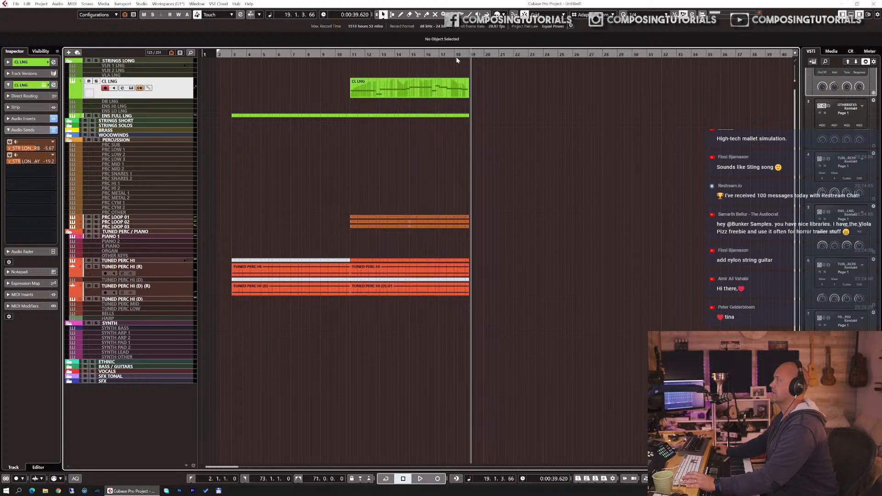
pyautogui.moveTo(374, 299); pyautogui.dragTo(456, 61)
pyautogui.hotkey('ctrl', 'd')
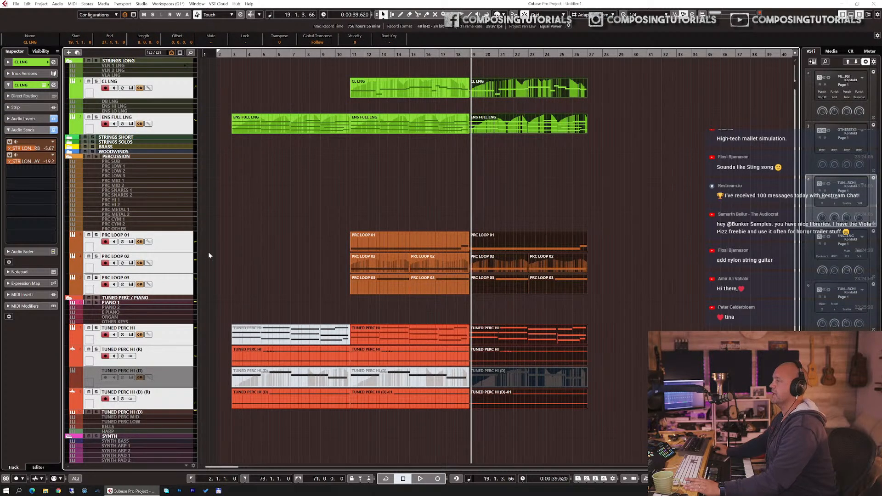
# Step: Select the SYNTH BASS track and load Moog.nki from the Albion ICENI Stephenson's Steam Band Redux folder in Kontakt, then close Kontakt
pyautogui.click(140, 302)
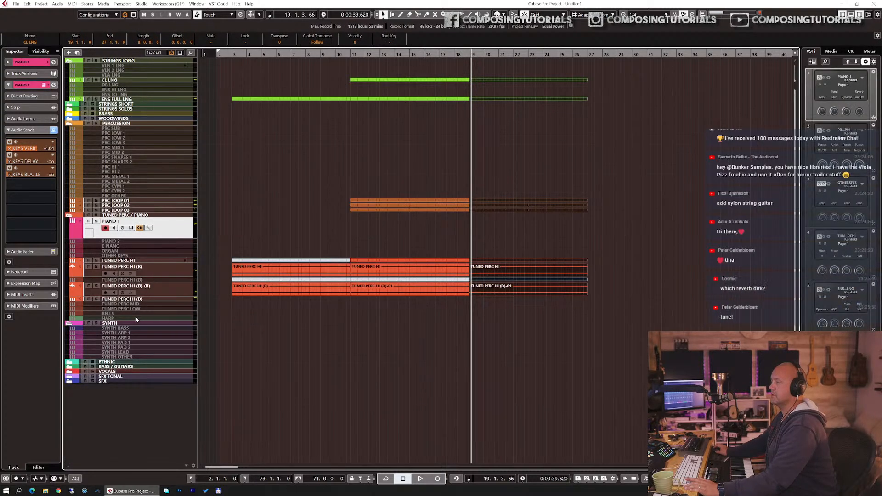
pyautogui.click(129, 328)
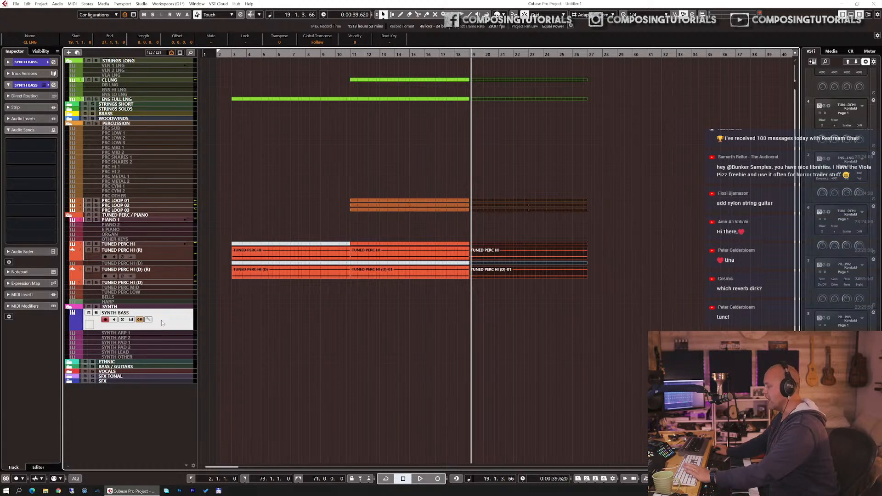
pyautogui.press('e')
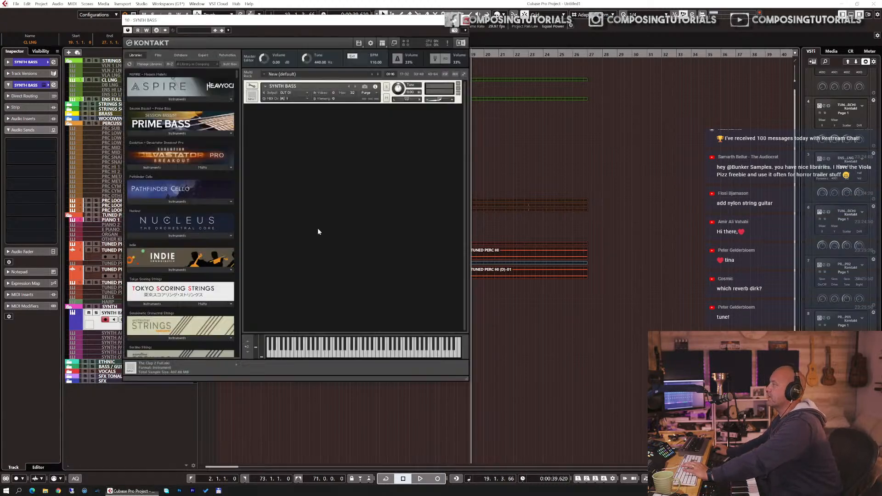
pyautogui.click(183, 62)
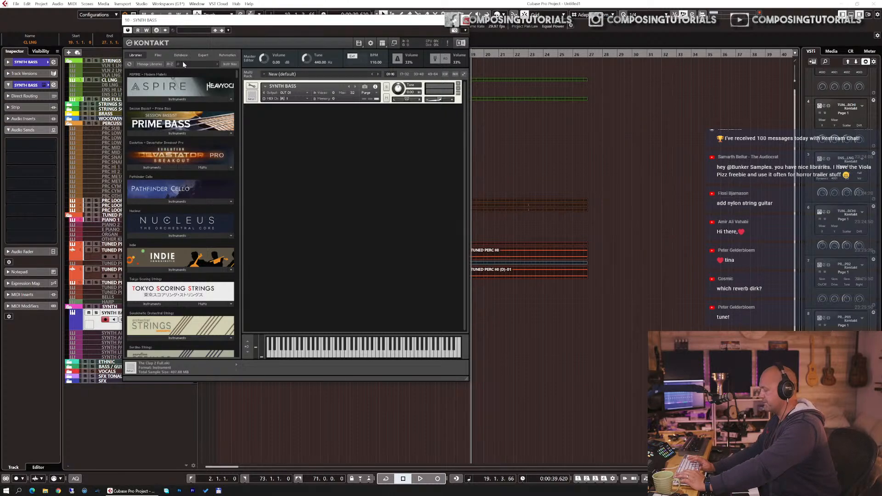
pyautogui.write('ice')
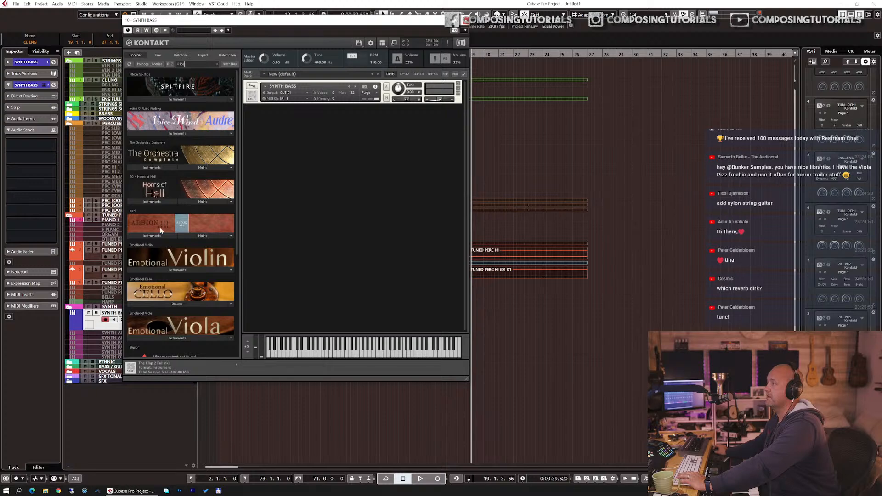
pyautogui.click(153, 234)
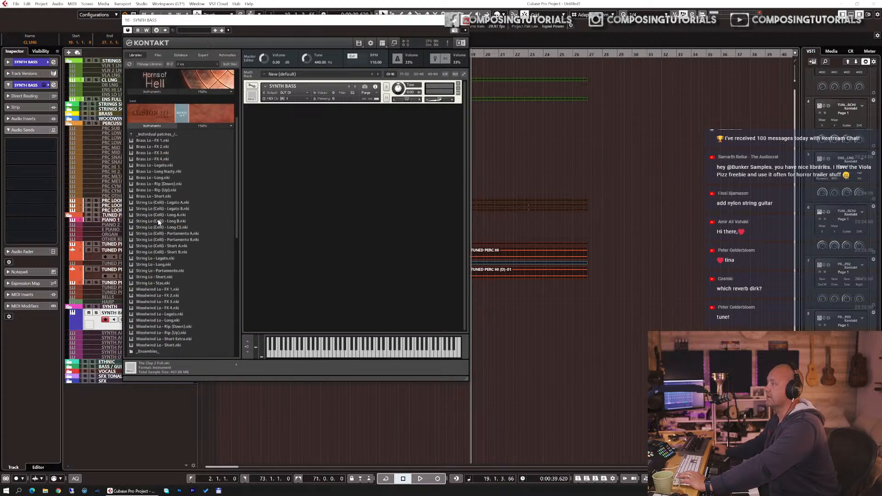
pyautogui.click(156, 135)
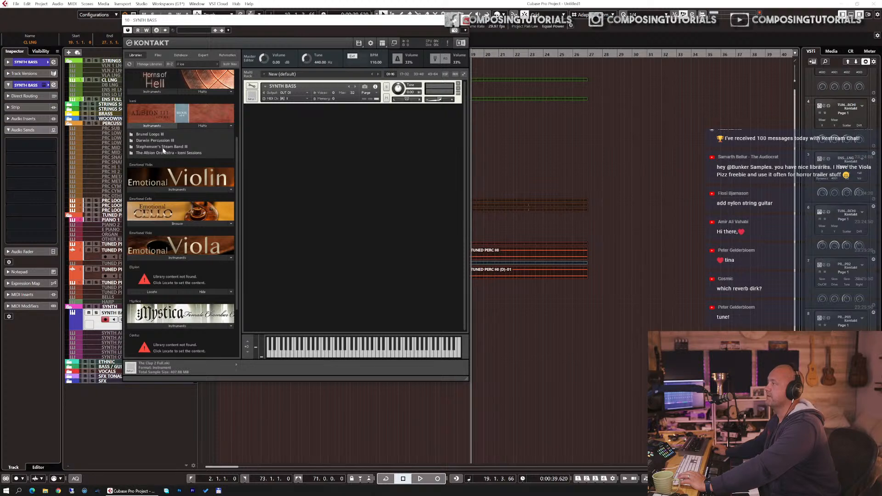
pyautogui.click(161, 147)
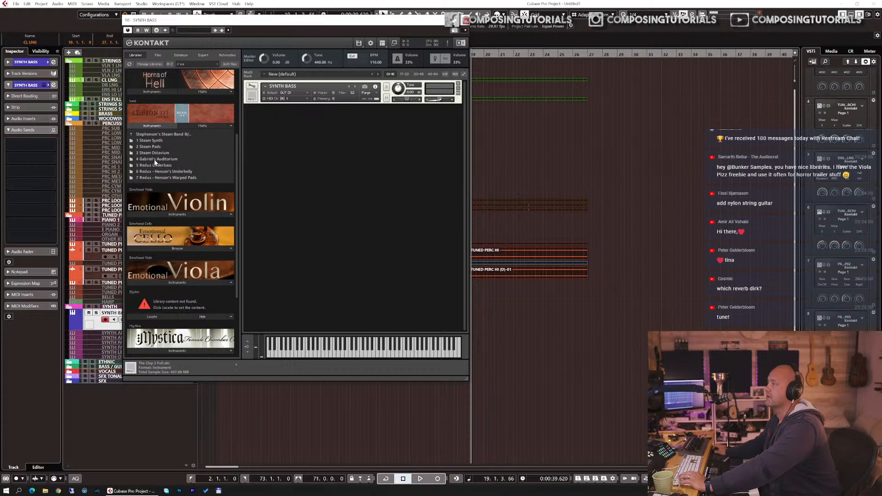
pyautogui.click(155, 165)
pyautogui.doubleClick(154, 147)
pyautogui.moveTo(293, 102); pyautogui.dragTo(283, 86)
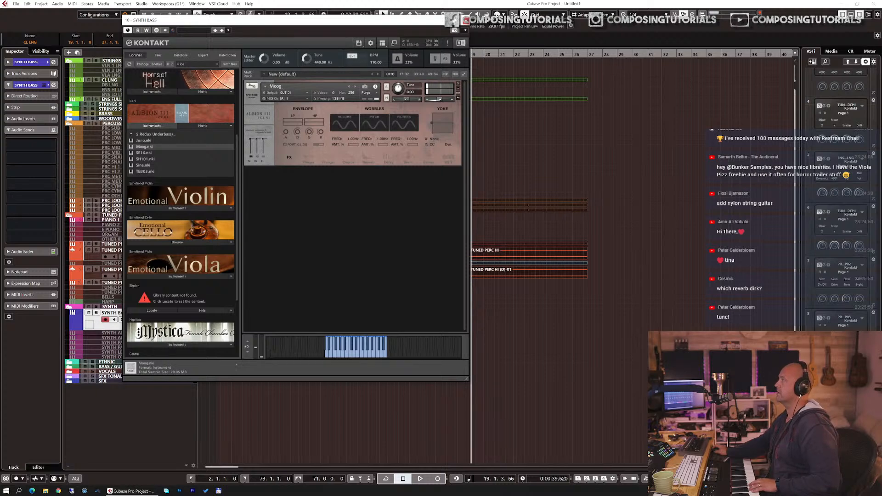
pyautogui.click(466, 20)
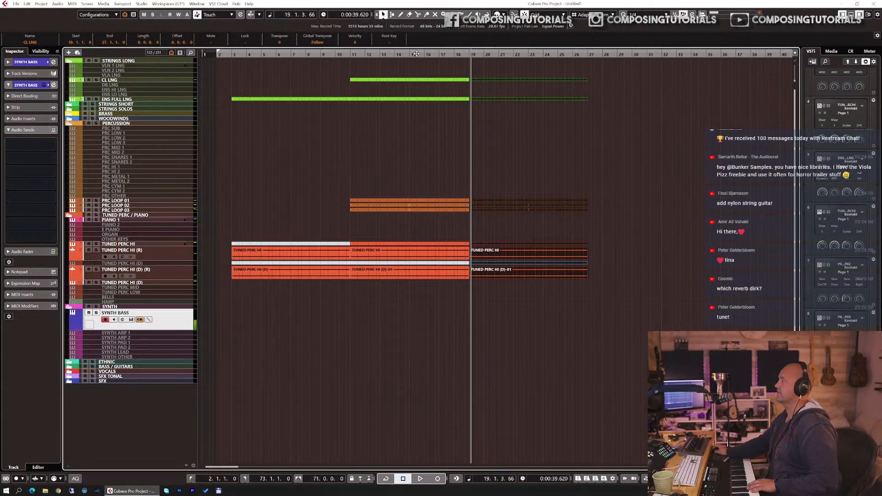
# Step: Record a synth bass part on SYNTH BASS starting from bar 10
pyautogui.click(337, 54)
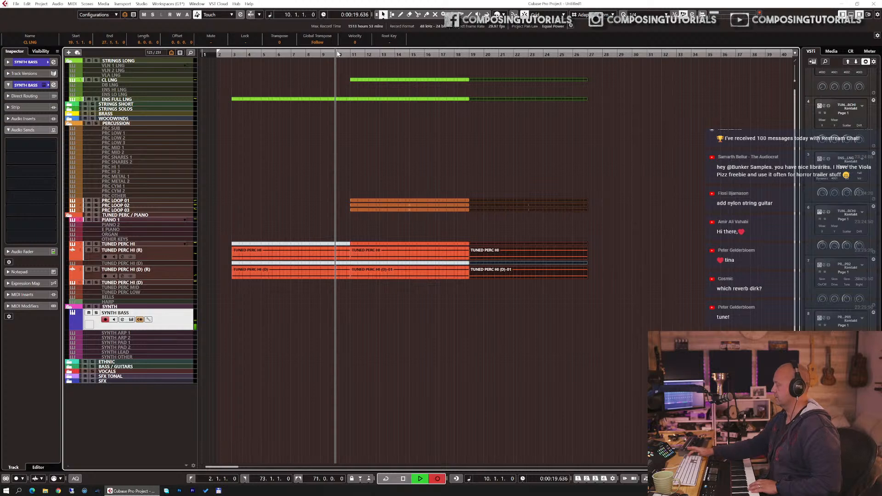
pyautogui.press('KP_Multiply')
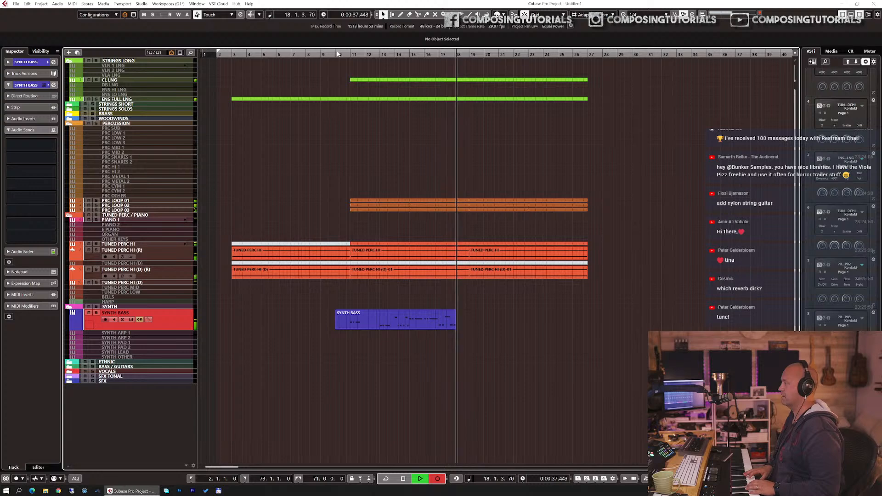
pyautogui.press('space')
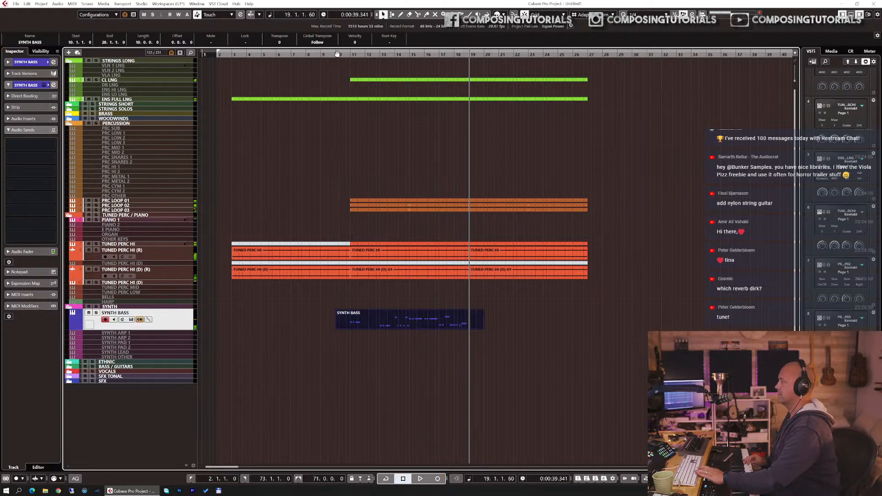
# Step: Open the synth bass part in the editor and quantize its notes to 1/16
pyautogui.press('Return')
pyautogui.press('q')
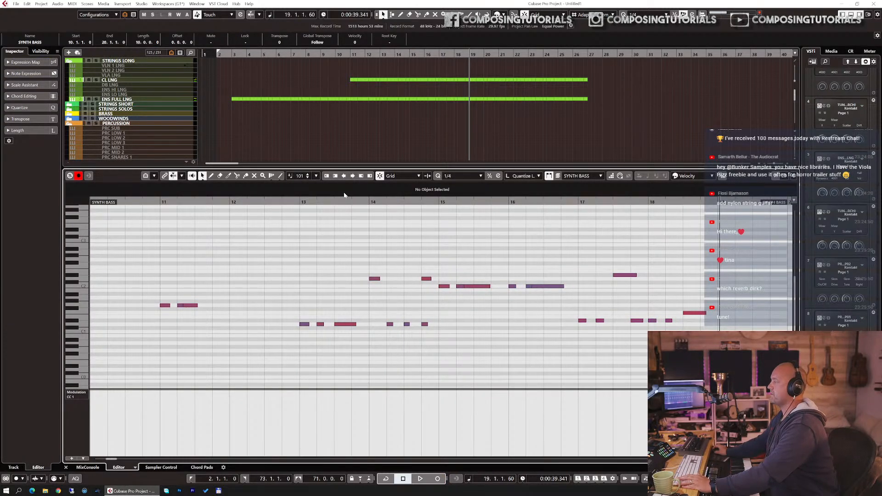
pyautogui.click(450, 176)
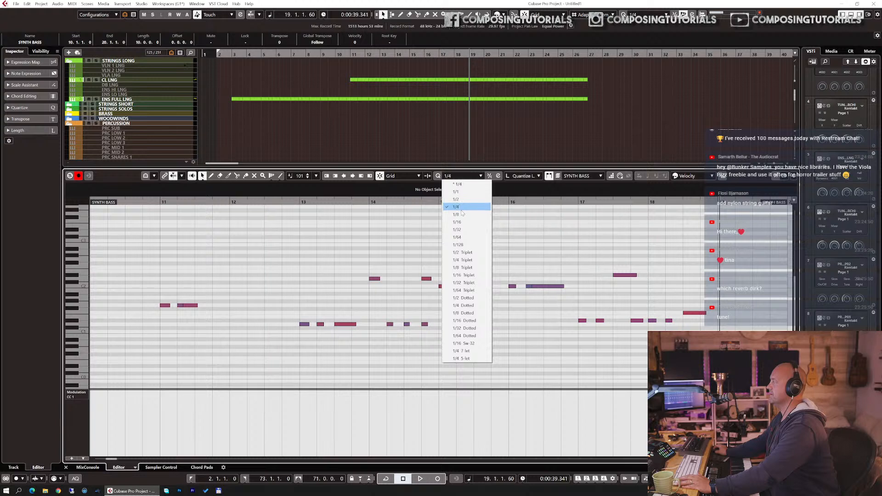
pyautogui.click(461, 209)
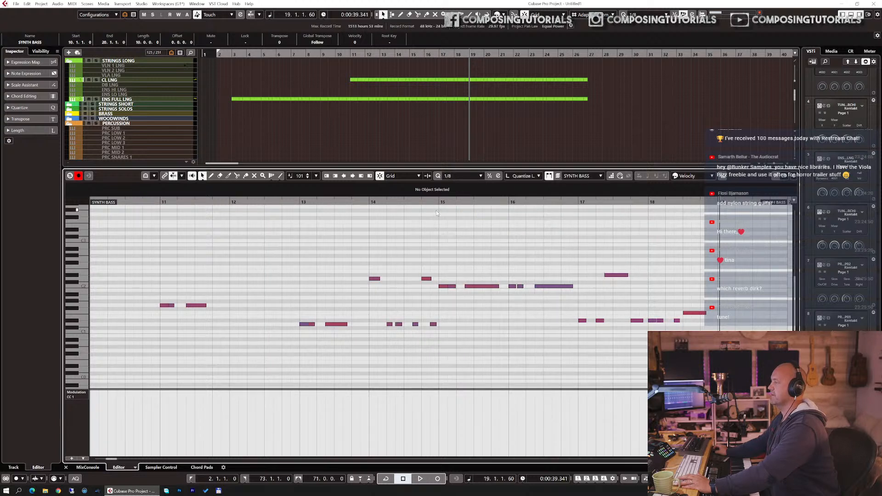
pyautogui.click(455, 176)
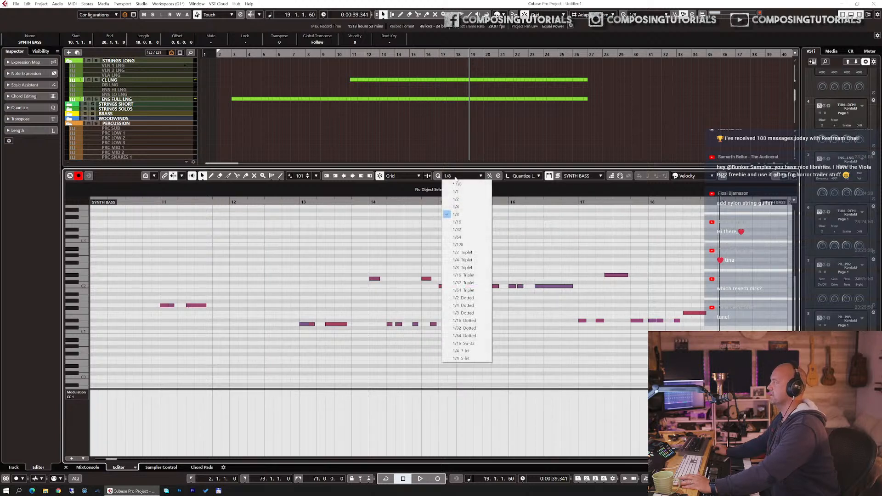
pyautogui.click(469, 223)
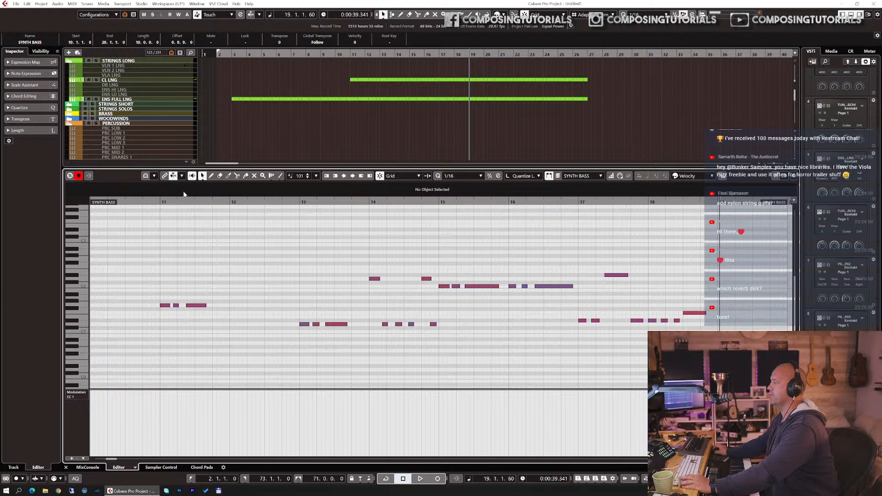
# Step: Trim the synth bass part so it starts at bar 11
pyautogui.press('space')
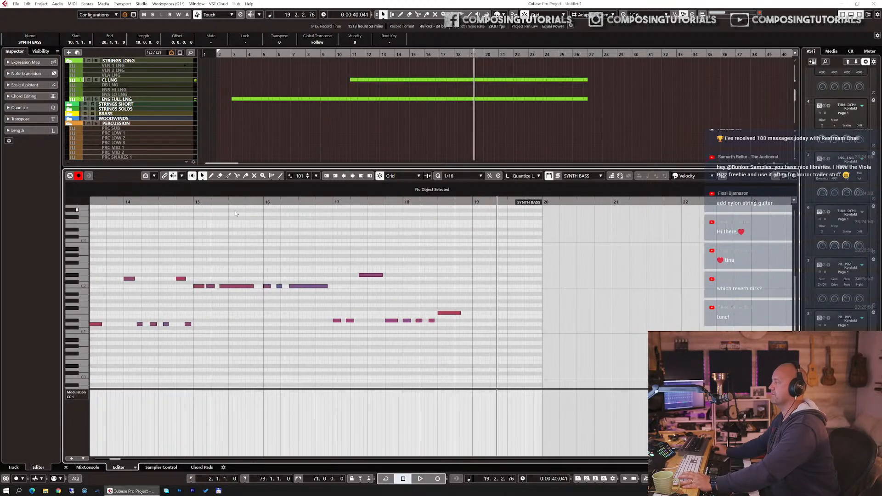
pyautogui.hscroll(-3, 260, 224)
pyautogui.click(337, 202)
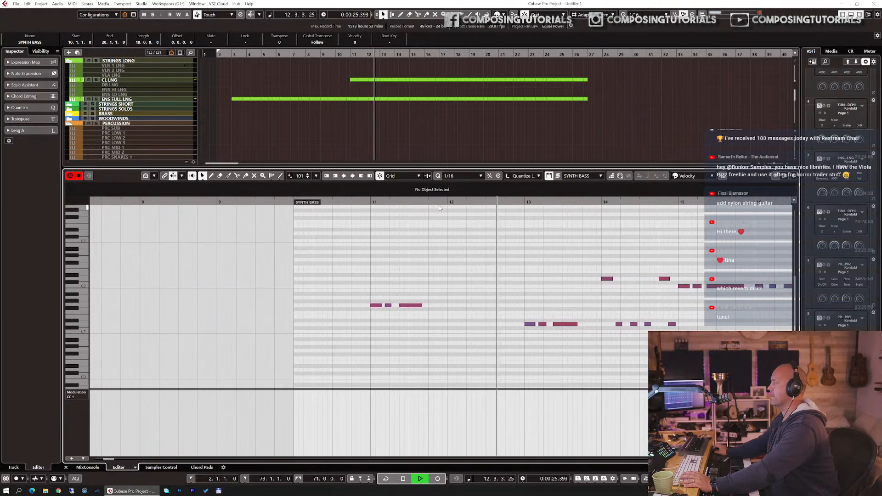
pyautogui.moveTo(275, 203); pyautogui.dragTo(342, 199)
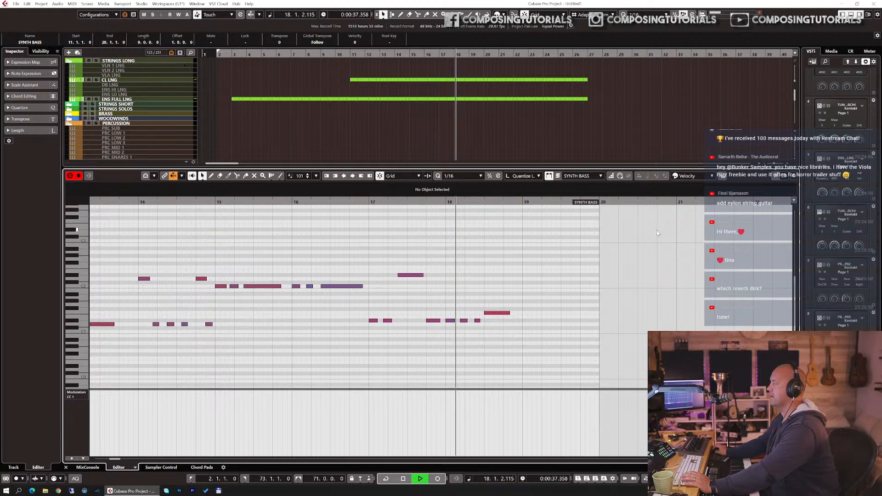
pyautogui.press('space')
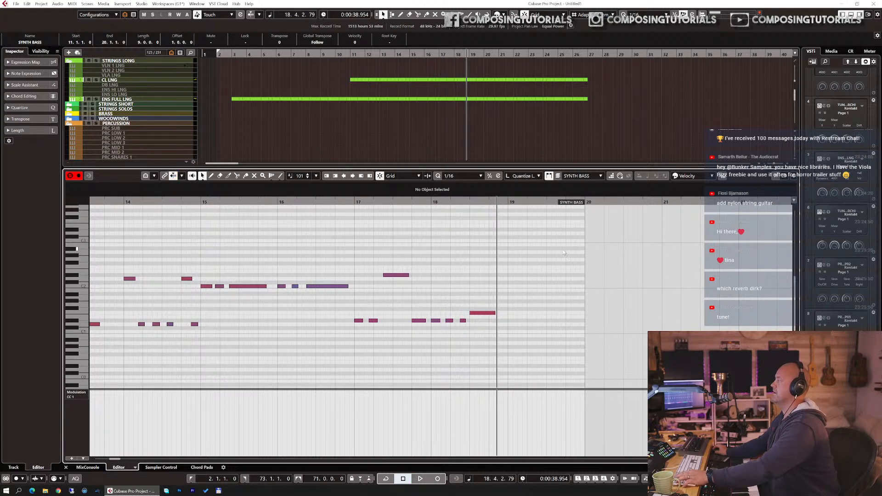
# Step: Split the synth bass part at bar 19 and delete the piece after the split
pyautogui.press('Return')
pyautogui.press('3')
pyautogui.click(471, 322)
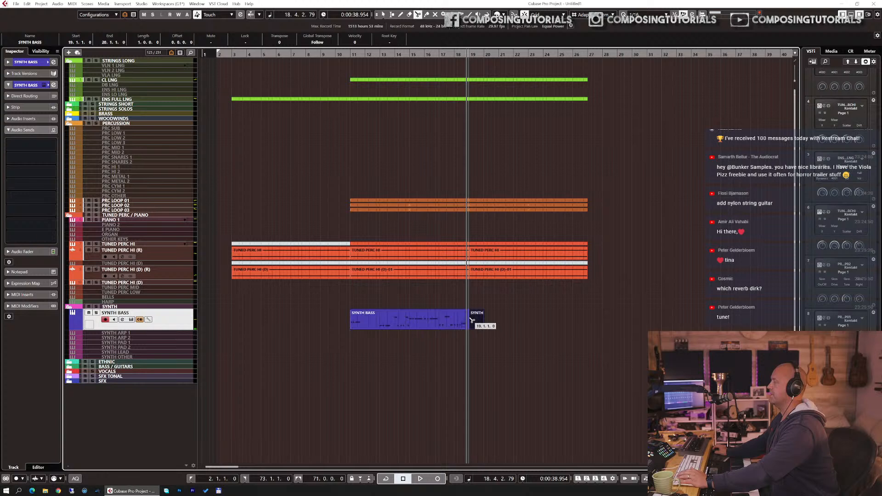
pyautogui.press('1')
pyautogui.press('Delete')
# Step: Duplicate the synth bass part to follow from bar 19 and play back from bar 10
pyautogui.click(427, 323)
pyautogui.hotkey('ctrl', 'd')
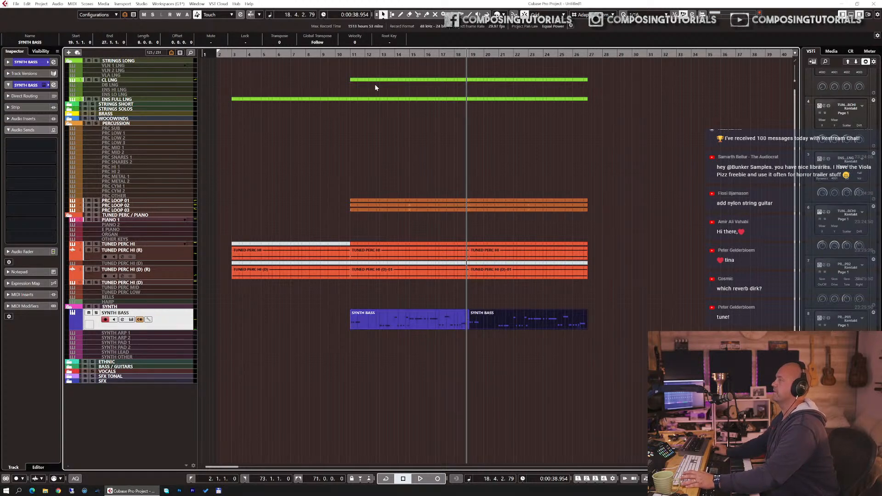
pyautogui.click(334, 55)
pyautogui.press('space')
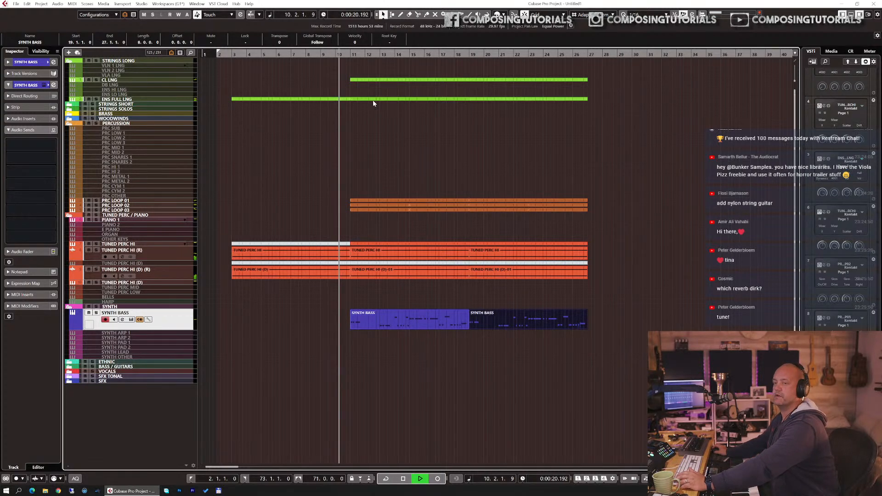
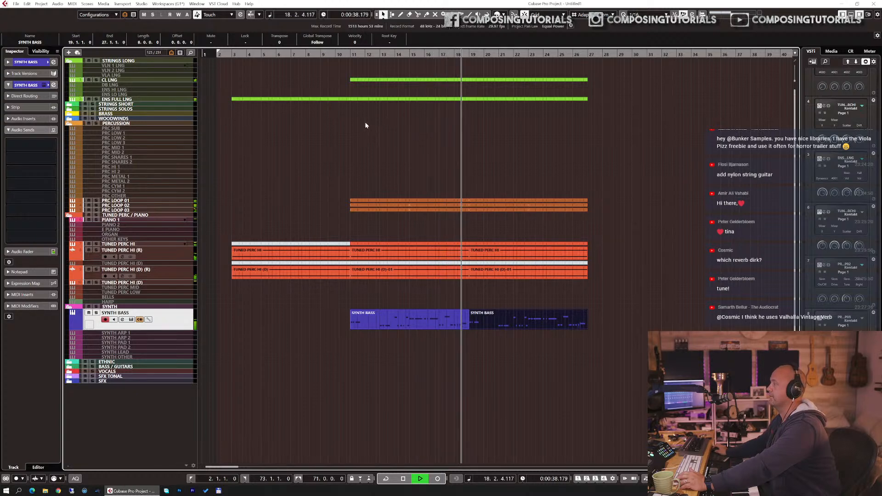
# Step: Stop playback and inspect the PhoenixVerb insert on the x_STR LONG VERB channel in the MixConsole
pyautogui.press('space')
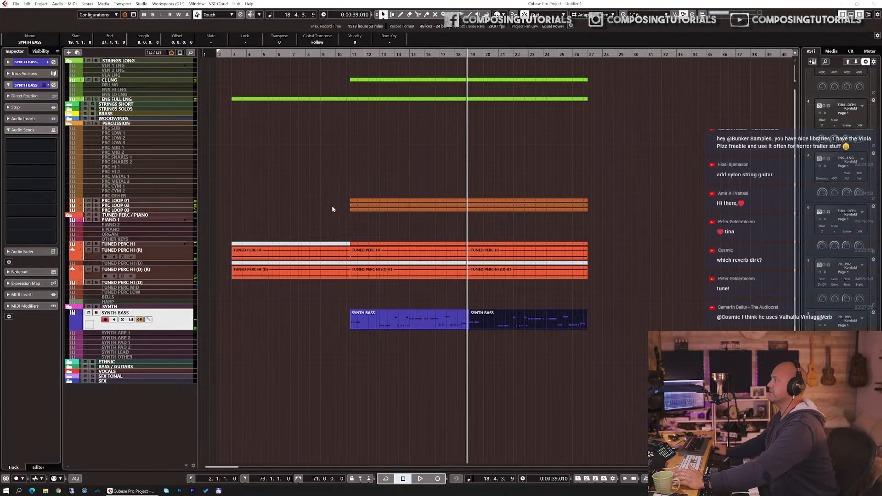
pyautogui.press('F3')
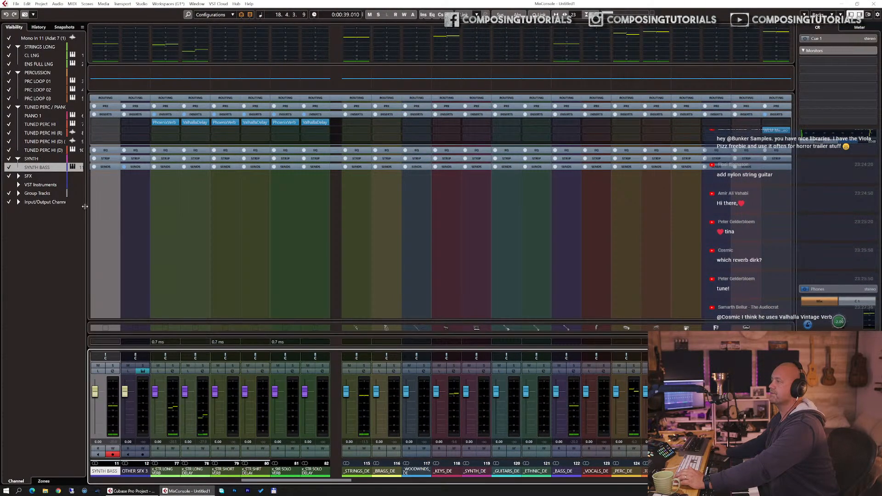
pyautogui.click(18, 193)
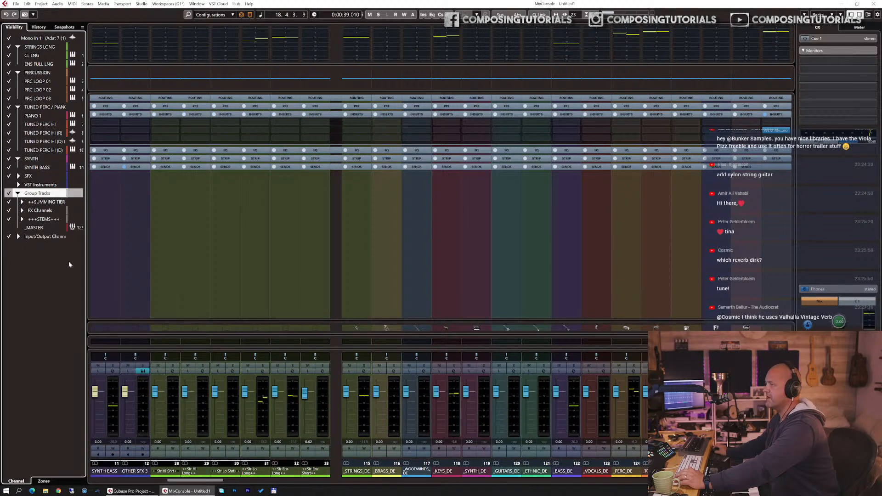
pyautogui.click(13, 221)
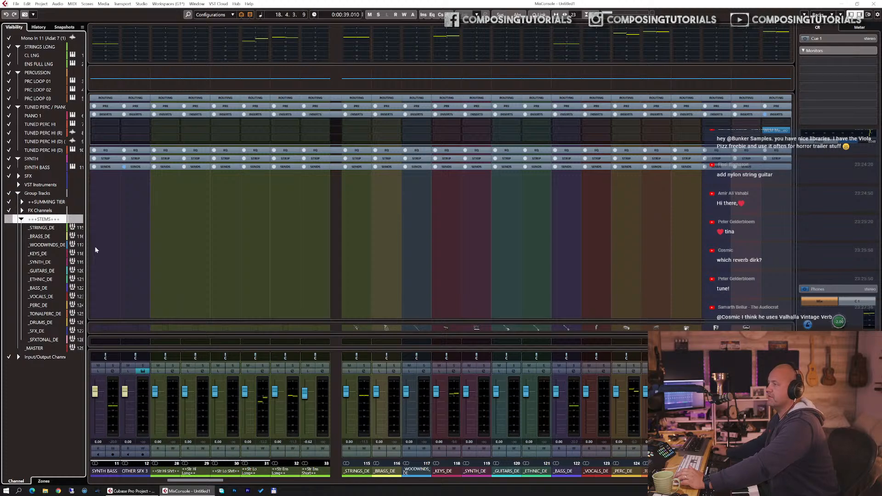
pyautogui.moveTo(286, 481); pyautogui.dragTo(621, 486)
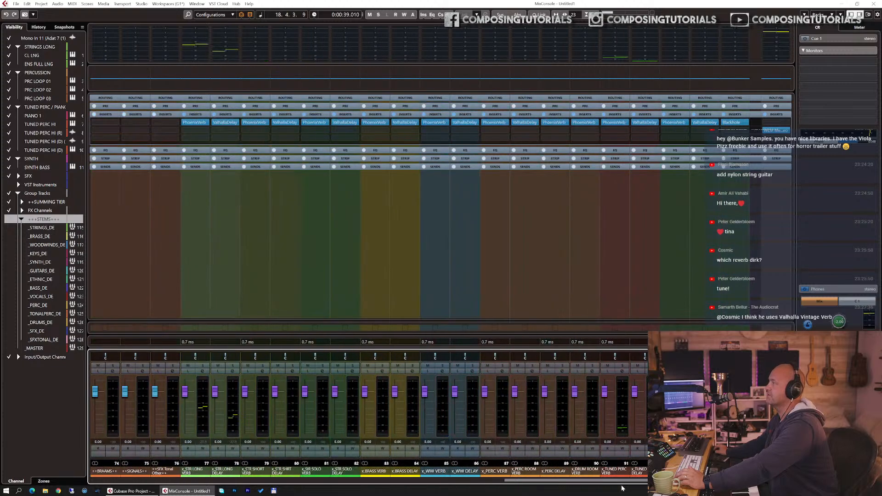
pyautogui.click(192, 122)
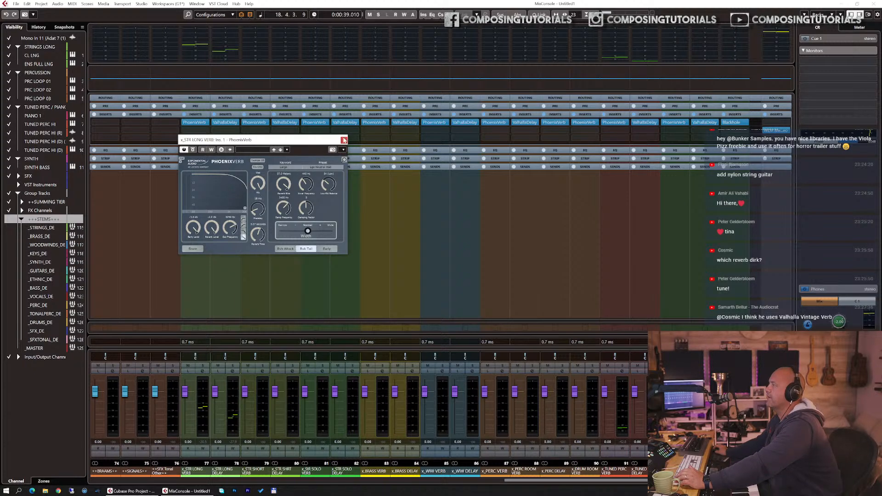
pyautogui.click(343, 140)
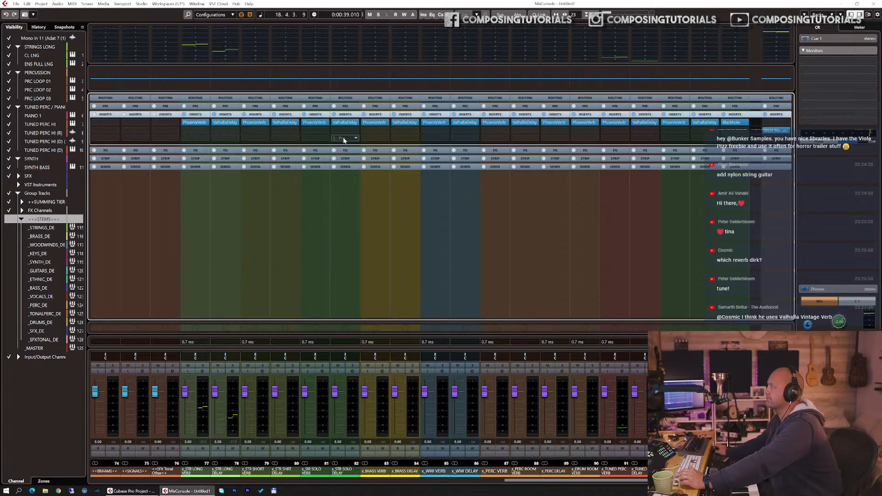
# Step: Replace PhoenixVerb on the x_STR LONG VERB channel with LiquidSonics Cinematic Rooms and open its window
pyautogui.click(206, 123)
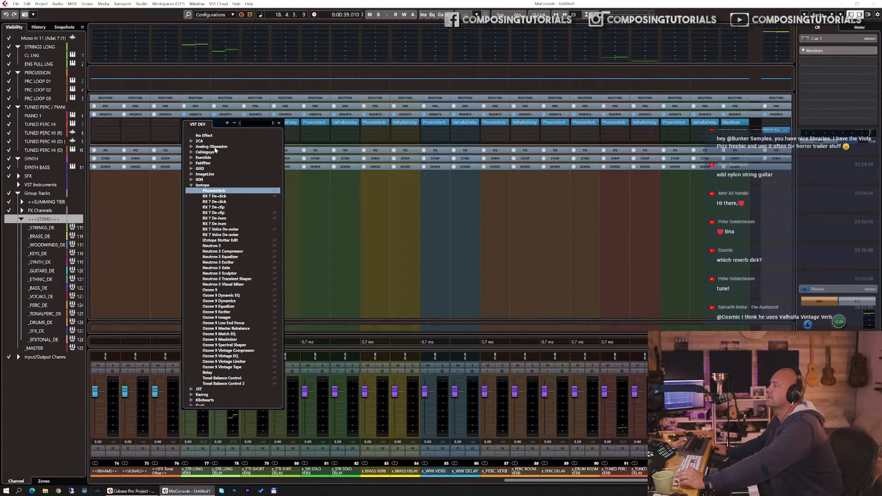
pyautogui.click(192, 184)
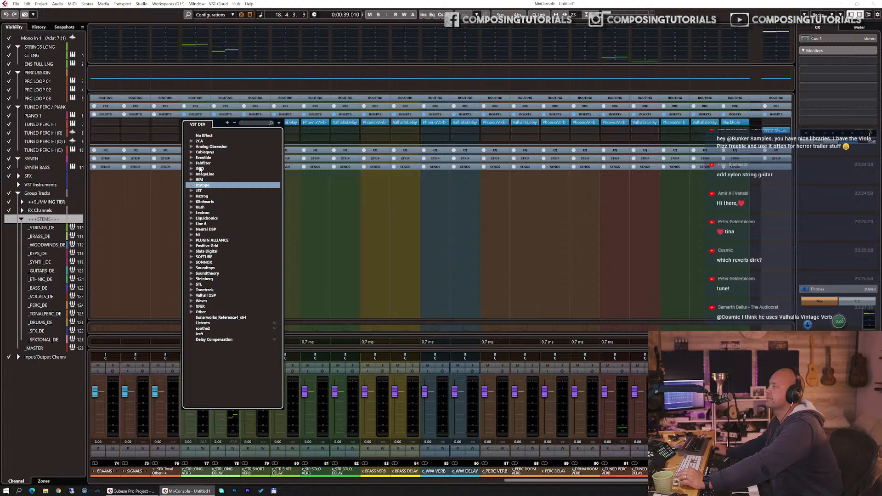
pyautogui.click(192, 219)
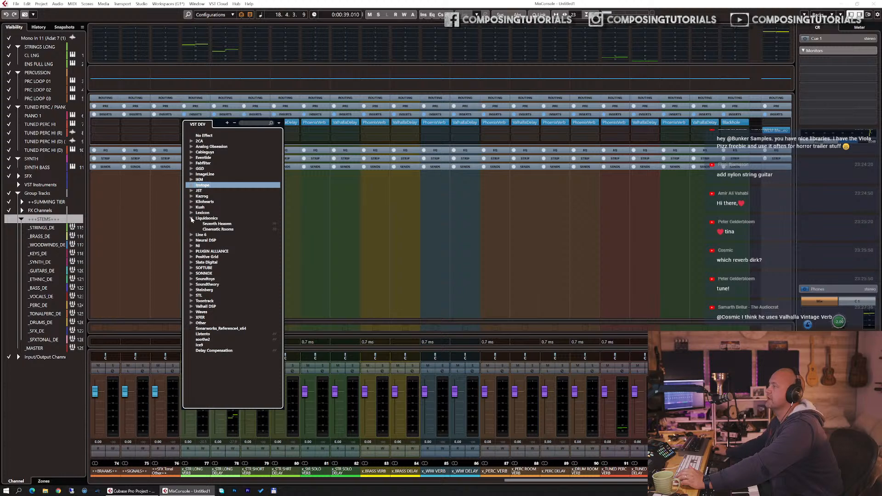
pyautogui.doubleClick(226, 230)
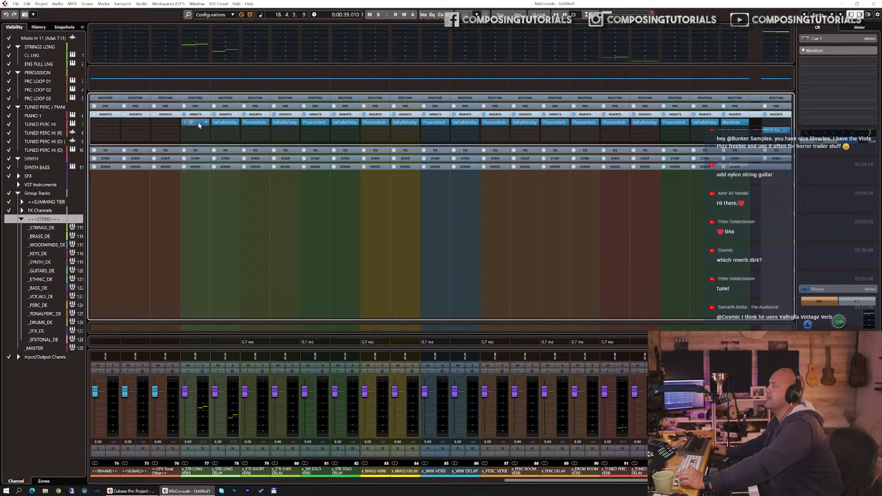
pyautogui.click(198, 123)
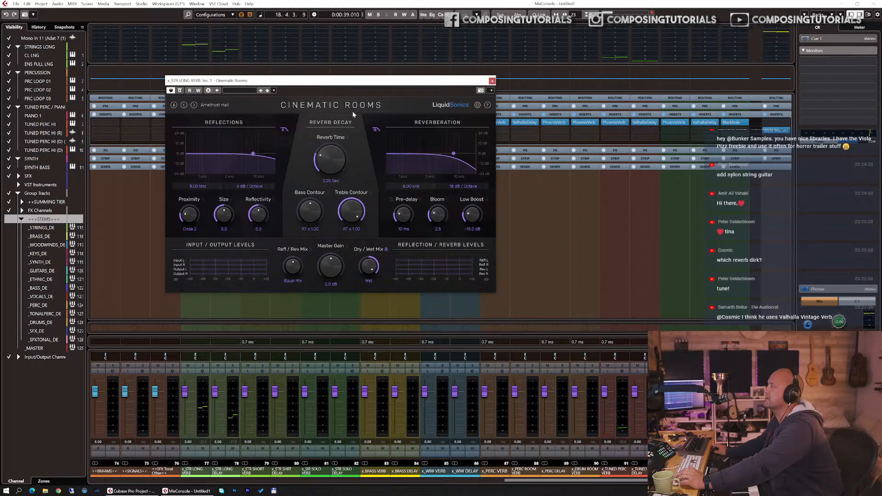
# Step: Load the Medium and Stage hall preset, set the reverb time to 2.62 seconds, and return to the project
pyautogui.click(220, 105)
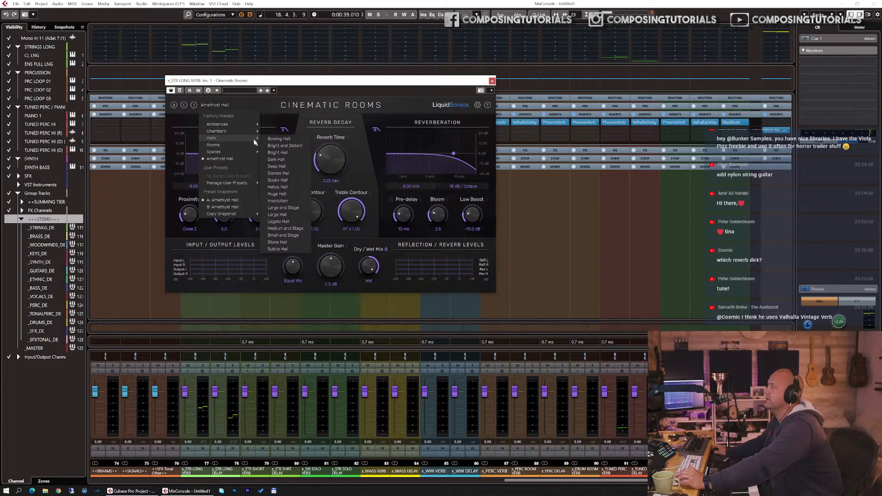
pyautogui.click(285, 228)
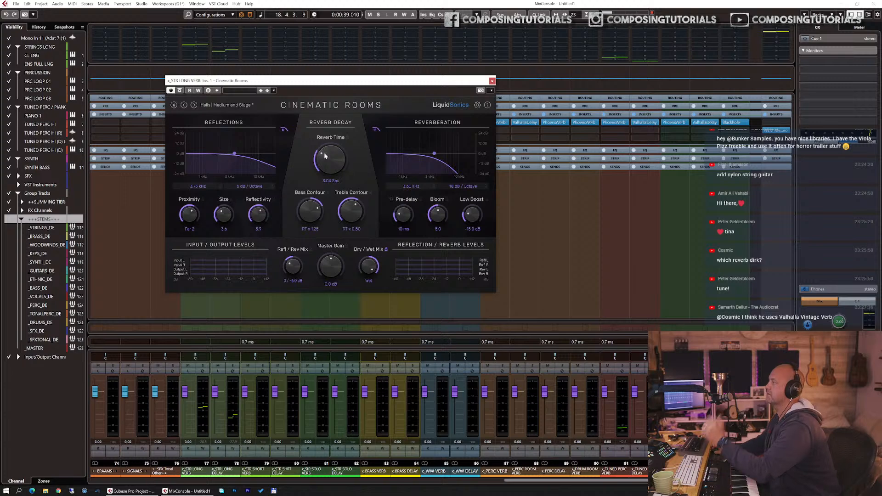
pyautogui.moveTo(324, 154); pyautogui.dragTo(324, 155)
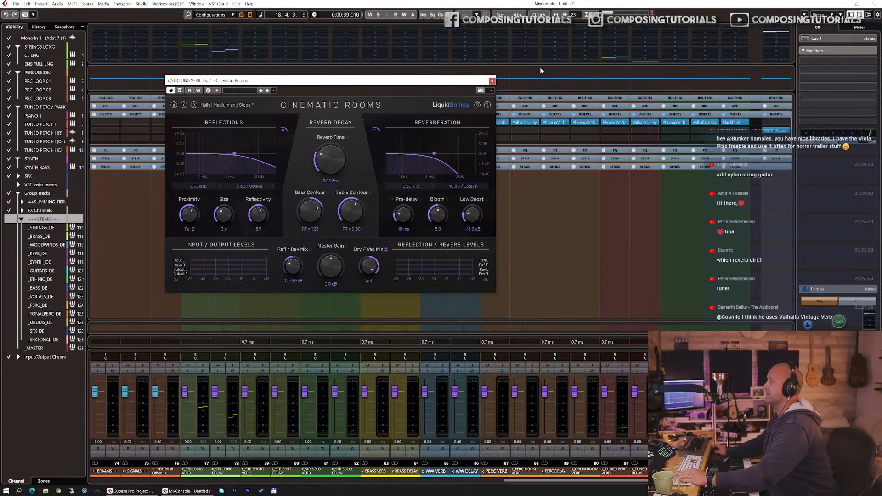
pyautogui.click(491, 82)
pyautogui.press('F3')
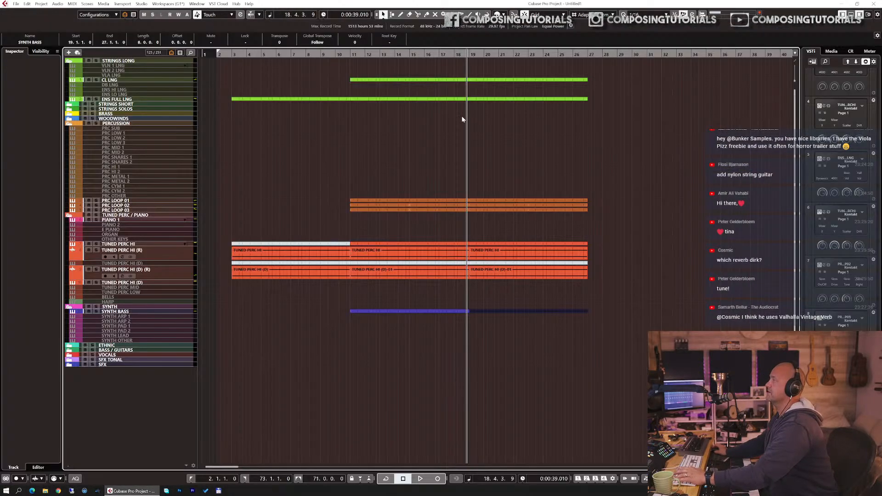
# Step: Play the arrangement from just before bar 3 and show the sends of the TUNED PERC HI (R) track
pyautogui.click(224, 54)
pyautogui.press('space')
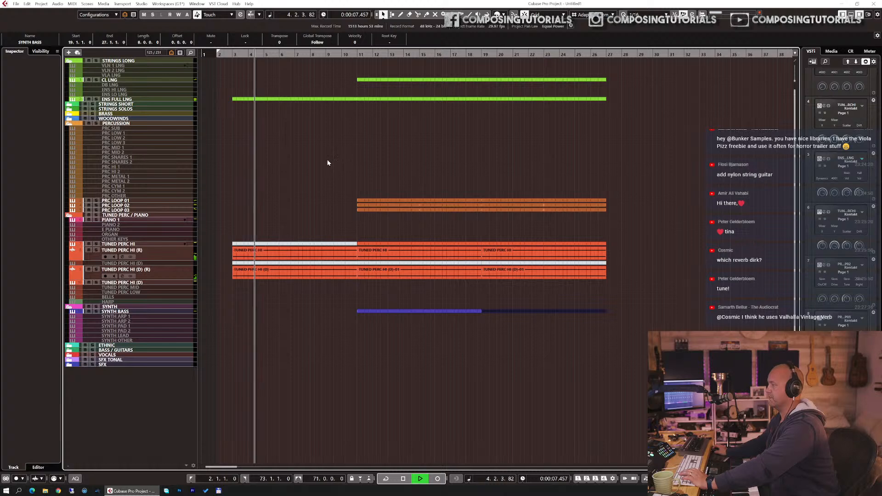
pyautogui.press('g')
pyautogui.press('g')
pyautogui.click(162, 251)
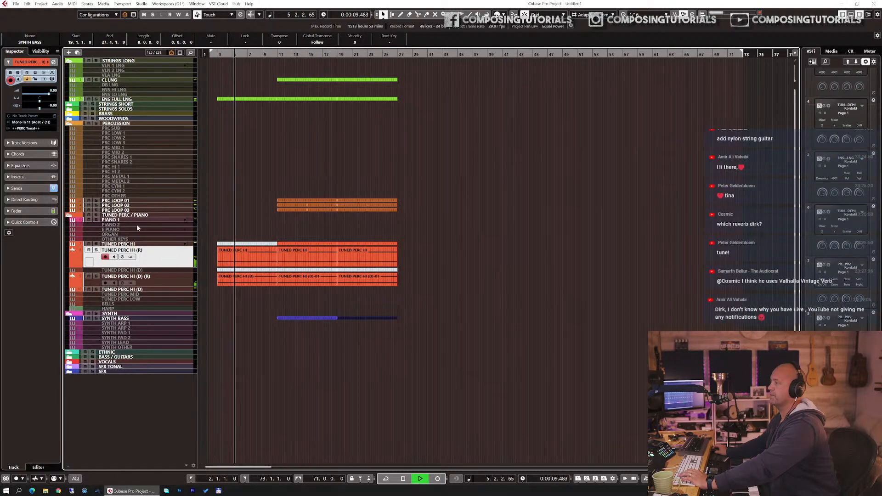
pyautogui.click(18, 188)
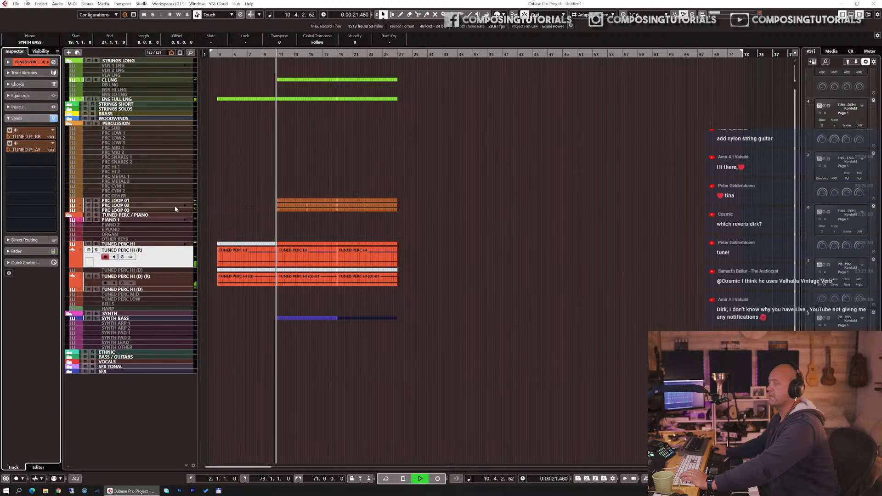
pyautogui.click(372, 262)
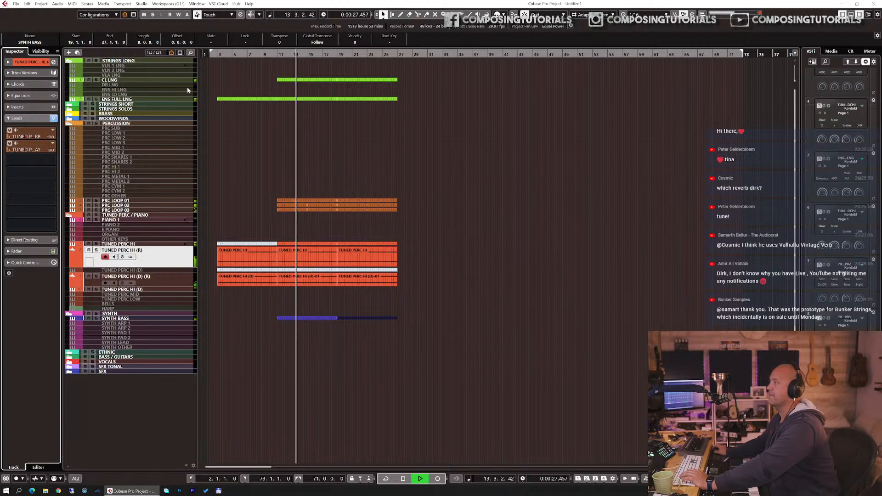
# Step: Set the CL LNG track's send to the long strings reverb to -4.20, and stop playback
pyautogui.click(173, 80)
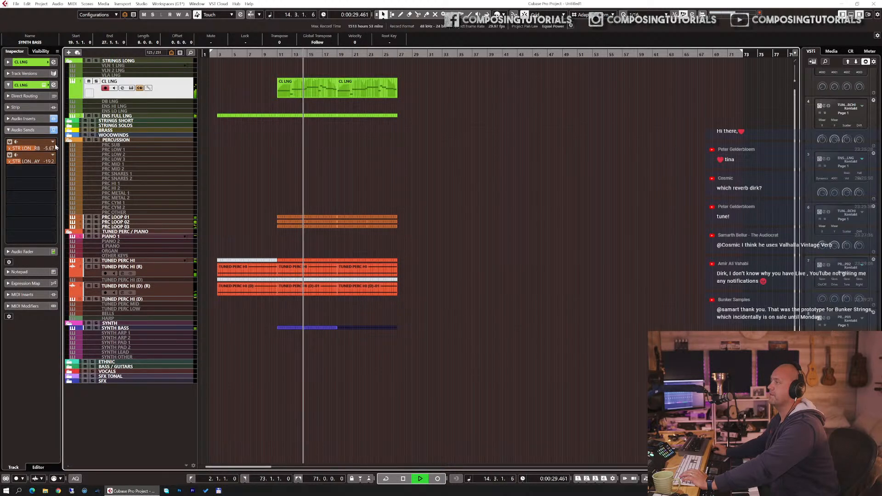
pyautogui.moveTo(35, 148); pyautogui.dragTo(41, 149)
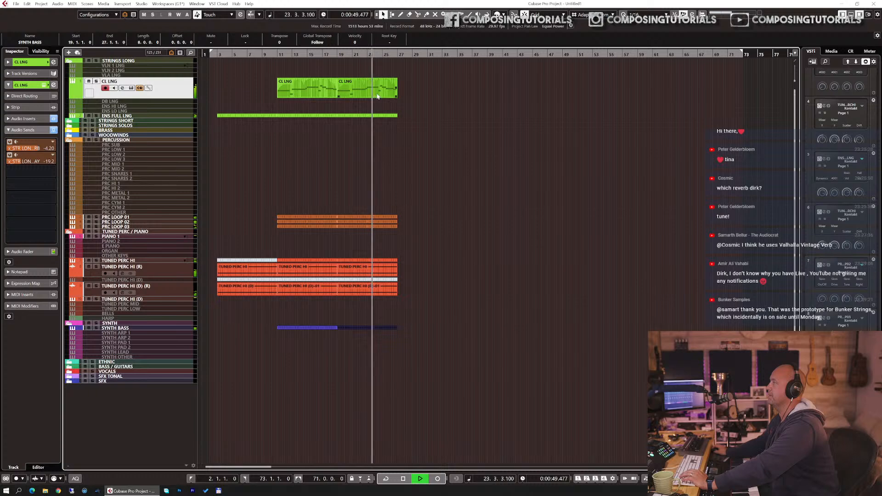
pyautogui.press('space')
# Step: In the second CL LNG part, raise the short note in the second half of bar 24 to D3 and delete the brief note overlapping bar 25
pyautogui.click(377, 95)
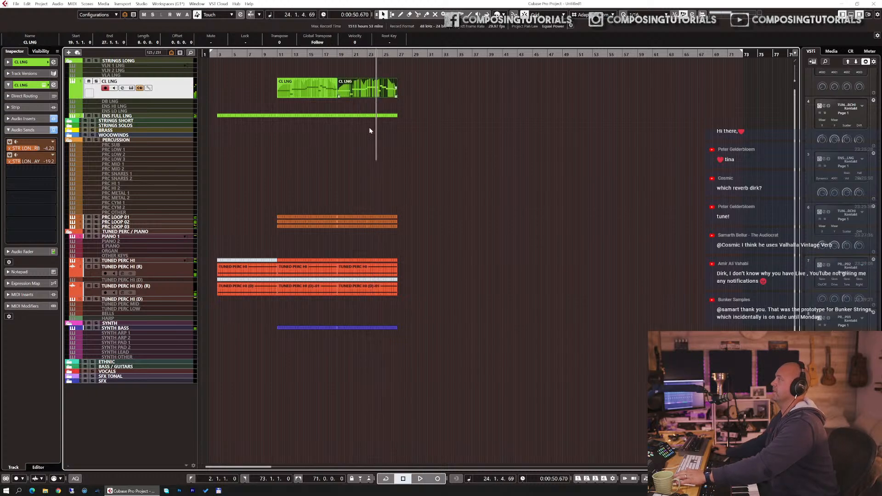
pyautogui.doubleClick(376, 96)
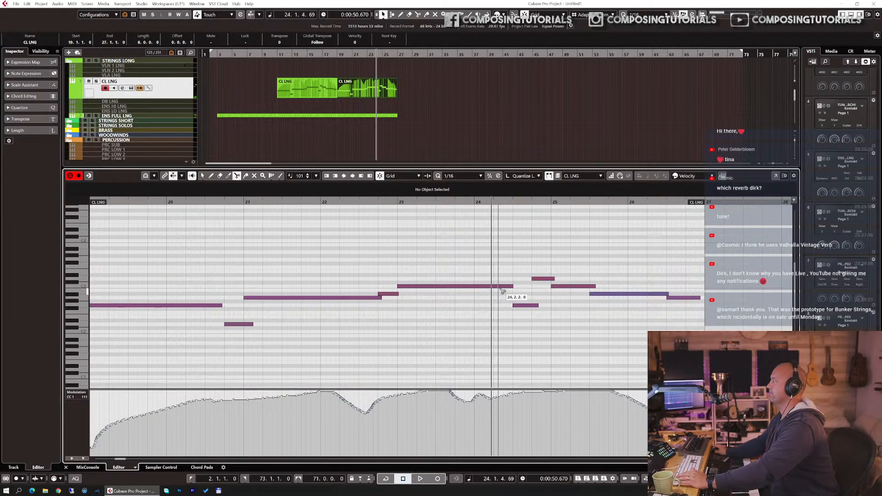
pyautogui.press('1')
pyautogui.click(525, 305)
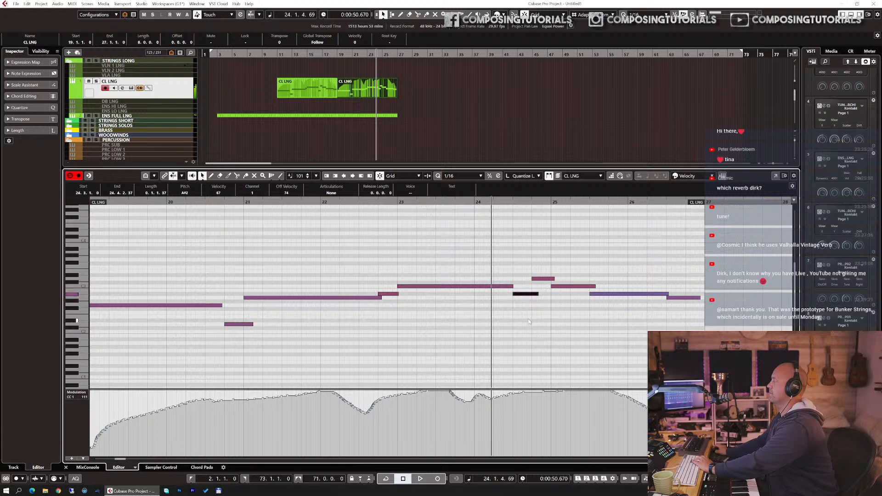
pyautogui.click(548, 279)
pyautogui.press('Delete')
# Step: Raise the note starting at bar 25 to G3, delete the notes following it, and extend it to about the middle of bar 26
pyautogui.click(563, 286)
pyautogui.press('Up')
pyautogui.press('Up')
pyautogui.press('Up')
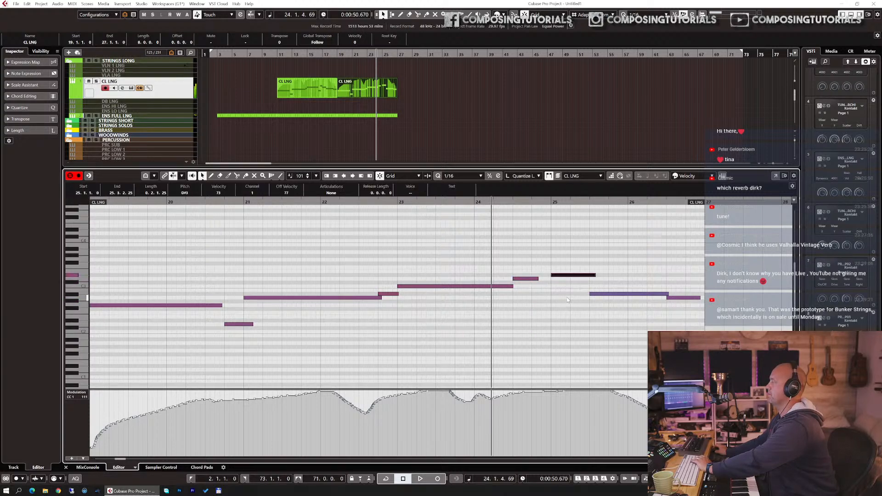
pyautogui.moveTo(604, 283); pyautogui.dragTo(704, 328)
pyautogui.press('Delete')
pyautogui.click(592, 260)
pyautogui.moveTo(596, 260); pyautogui.dragTo(665, 259)
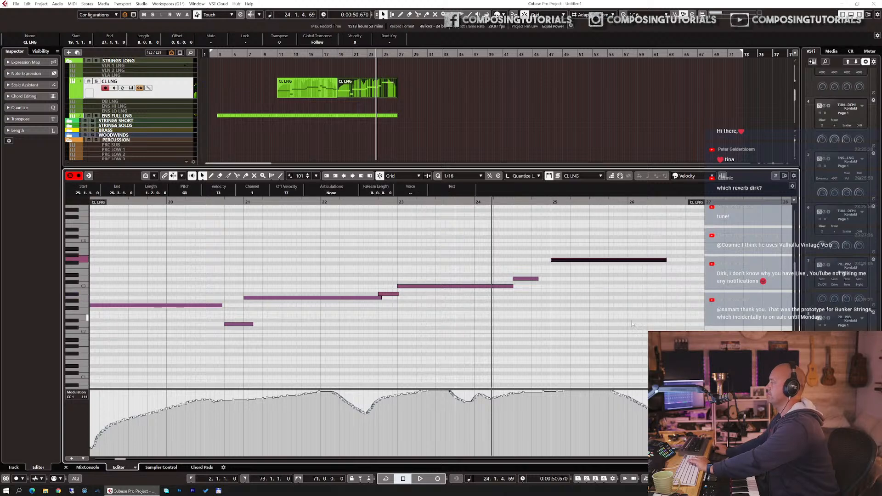
# Step: Draw a descending modulation line from bar 25 into bar 26 and delete the leftover modulation points at the part's end
pyautogui.rightClick(579, 371)
pyautogui.click(657, 369)
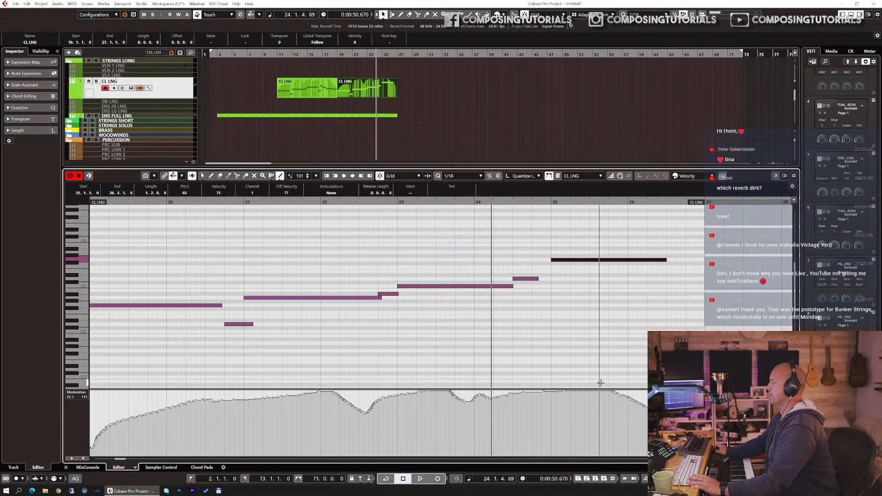
pyautogui.moveTo(564, 392); pyautogui.dragTo(658, 435)
pyautogui.rightClick(641, 307)
pyautogui.click(642, 307)
pyautogui.moveTo(669, 404); pyautogui.dragTo(702, 448)
pyautogui.press('Delete')
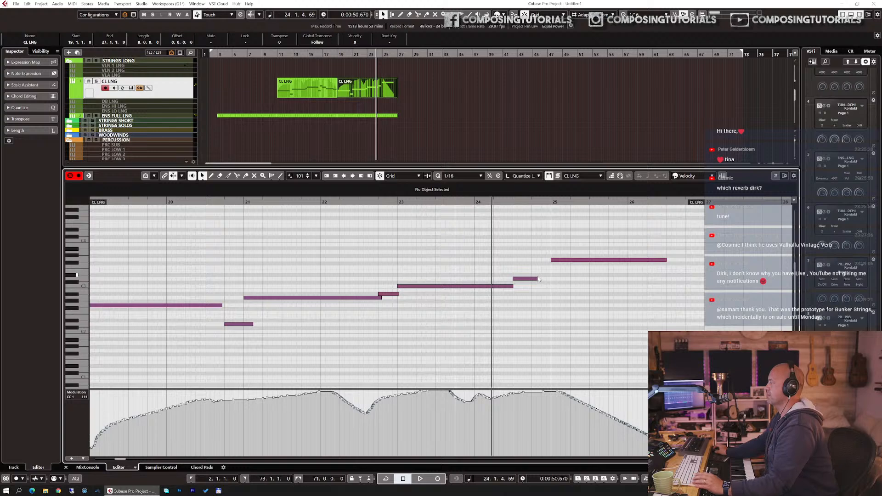
# Step: Extend the D3 note to slightly overlap the bar 25 note, and lower the G3 note's velocity
pyautogui.moveTo(537, 278); pyautogui.dragTo(555, 280)
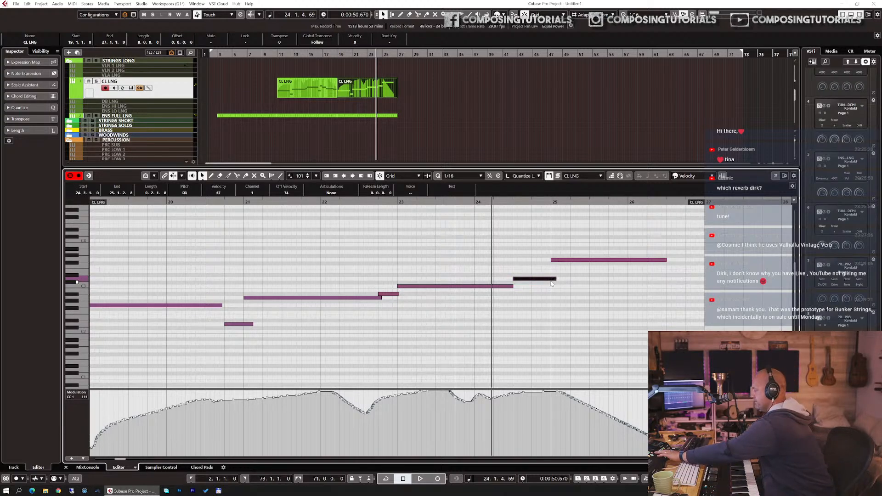
pyautogui.press('v')
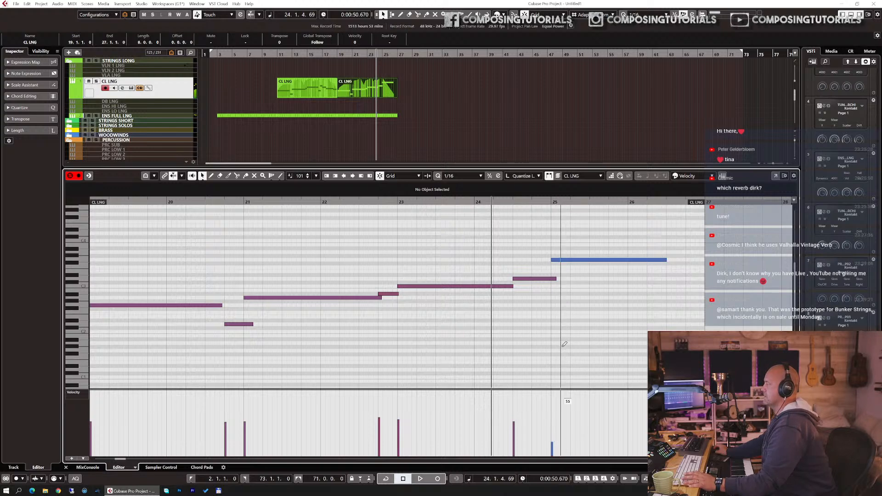
# Step: Play back the edited cello ending from bar 24 and close the editor
pyautogui.moveTo(488, 203); pyautogui.dragTo(479, 200)
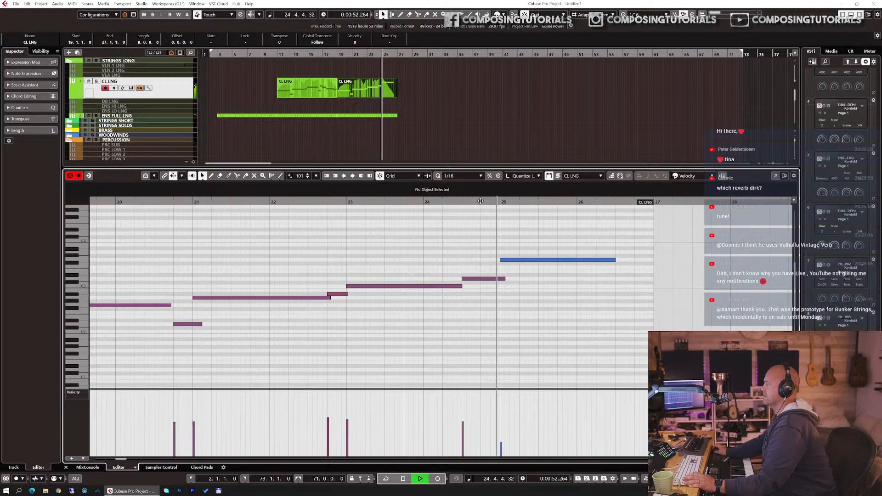
pyautogui.press('space')
pyautogui.press('Return')
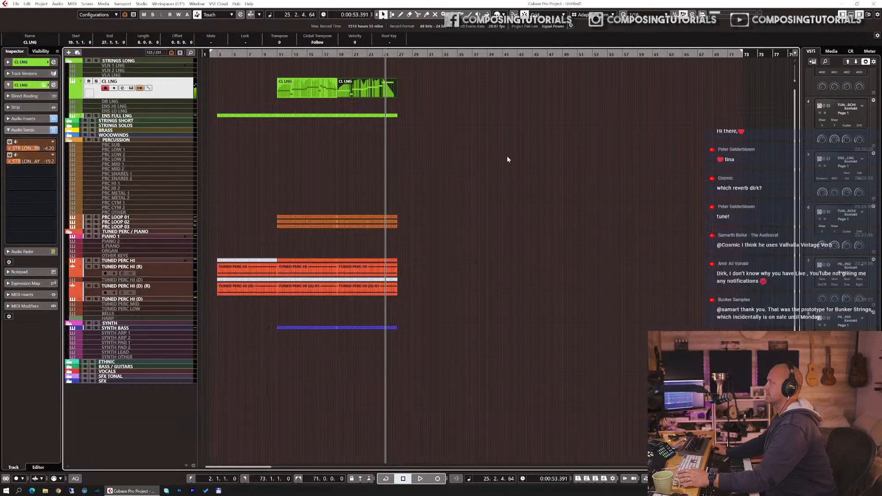
# Step: Play from bar 19 and open the SSLGChannel insert on the CL LNG track
pyautogui.moveTo(336, 54); pyautogui.dragTo(337, 62)
pyautogui.press('space')
pyautogui.click(29, 120)
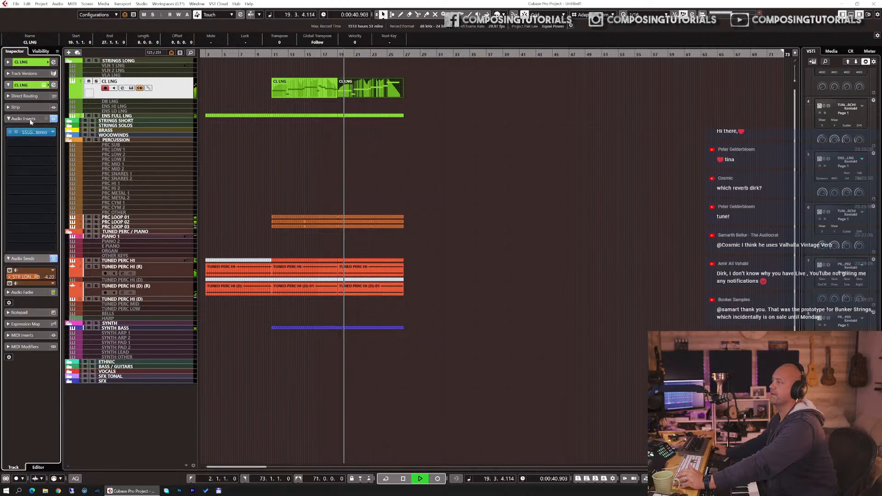
pyautogui.click(17, 132)
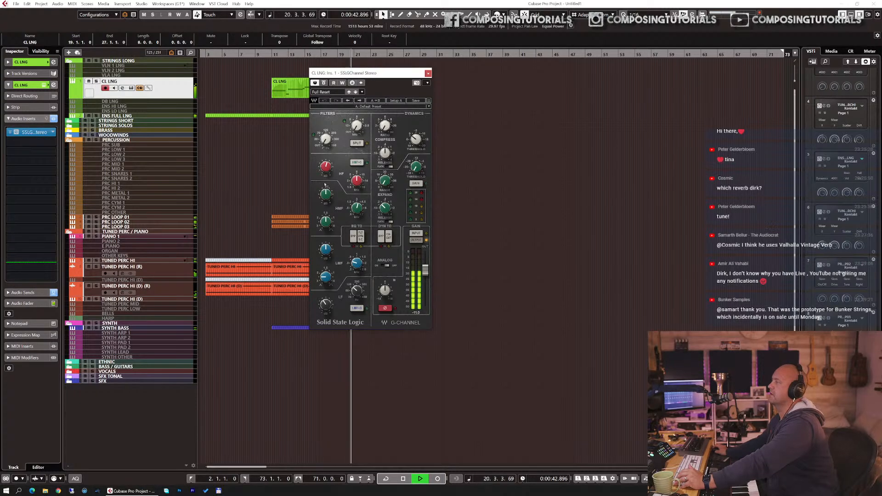
# Step: Bypass the SSLGChannel insert on CL LNG during playback, close the plug-in window and stop playback
pyautogui.click(324, 83)
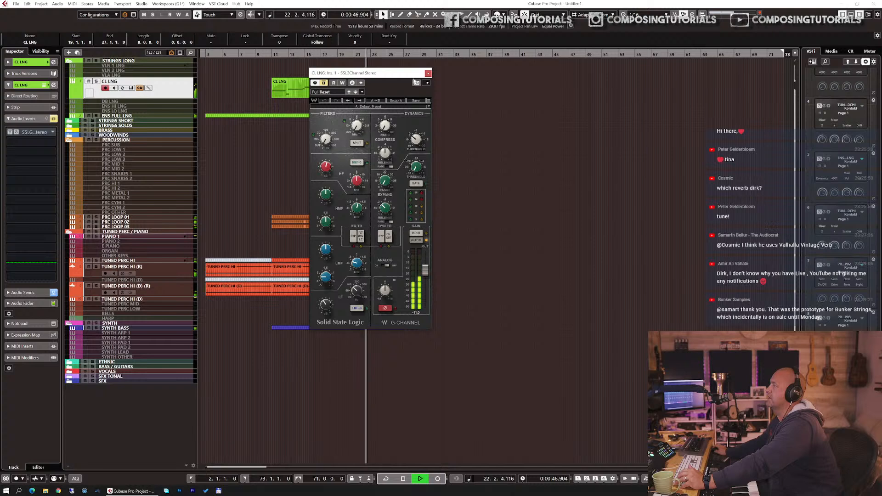
pyautogui.click(427, 73)
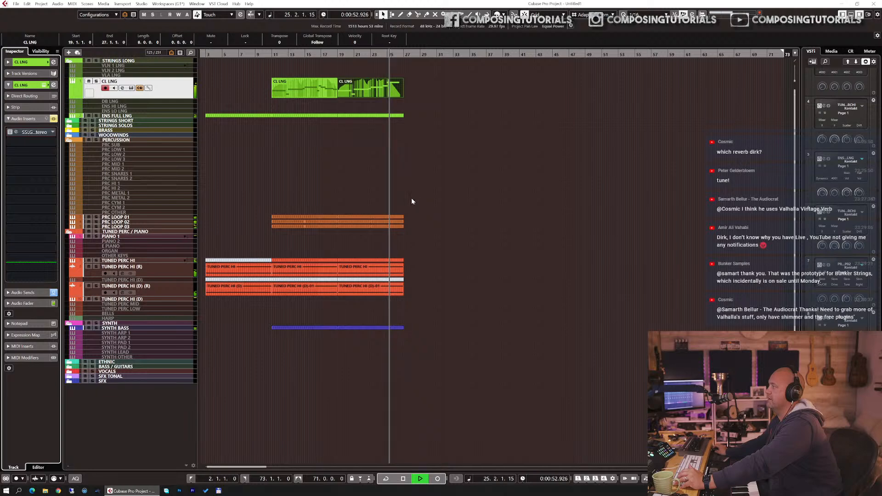
pyautogui.press('space')
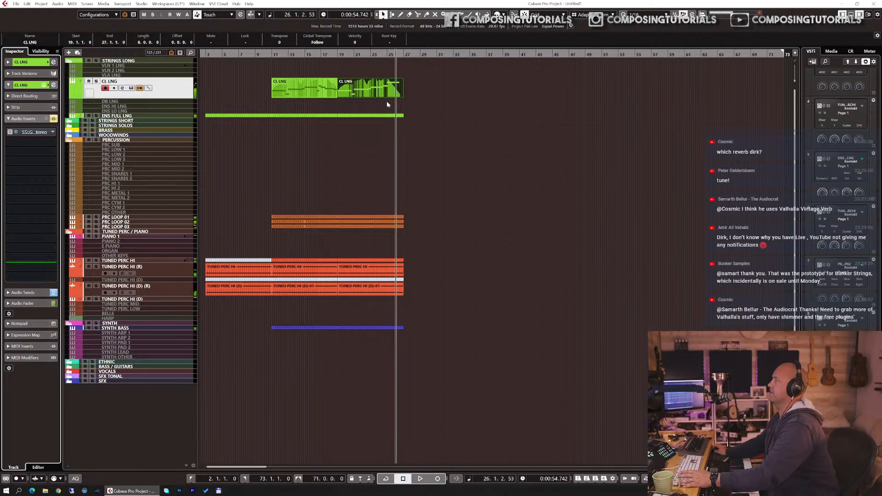
# Step: Split the last note of the second CL LNG part at about bar 26 and transpose the piece after the split up two semitones
pyautogui.click(388, 93)
pyautogui.doubleClick(389, 93)
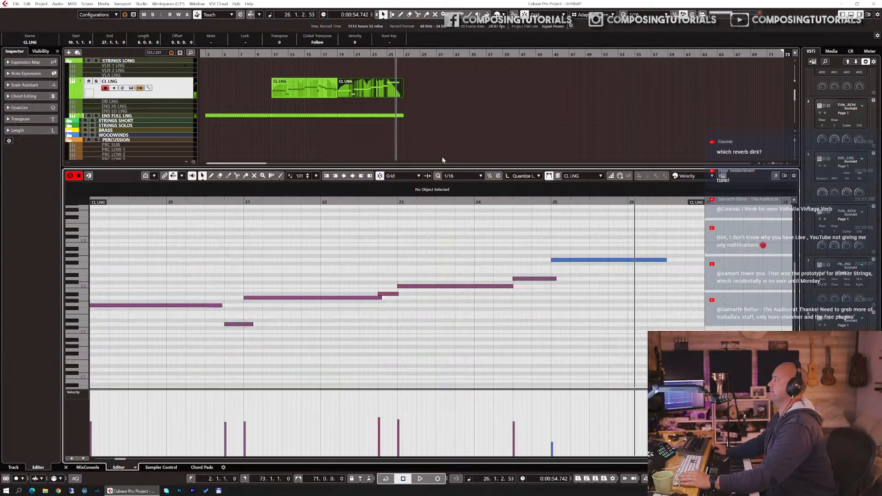
pyautogui.click(628, 260)
pyautogui.press('1')
pyautogui.moveTo(647, 252)
pyautogui.mouseDown()
pyautogui.moveTo(634, 273)
pyautogui.moveTo(631, 261)
pyautogui.moveTo(682, 254)
pyautogui.mouseUp()
pyautogui.press('Up')
pyautogui.press('Up')
pyautogui.press('Return')
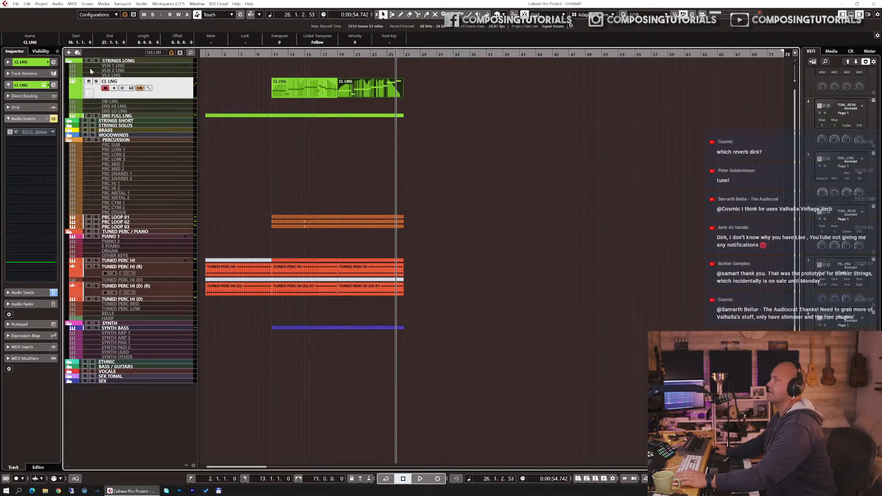
# Step: Replace the CL LNG insert with Virtual Mix Rack and load the FG-401 compressor beside the Virtual Channel module
pyautogui.click(52, 132)
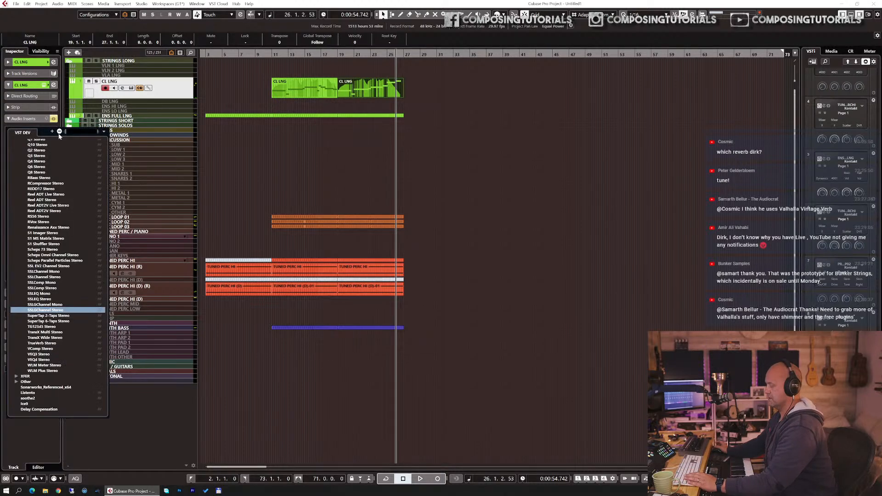
pyautogui.write('vir')
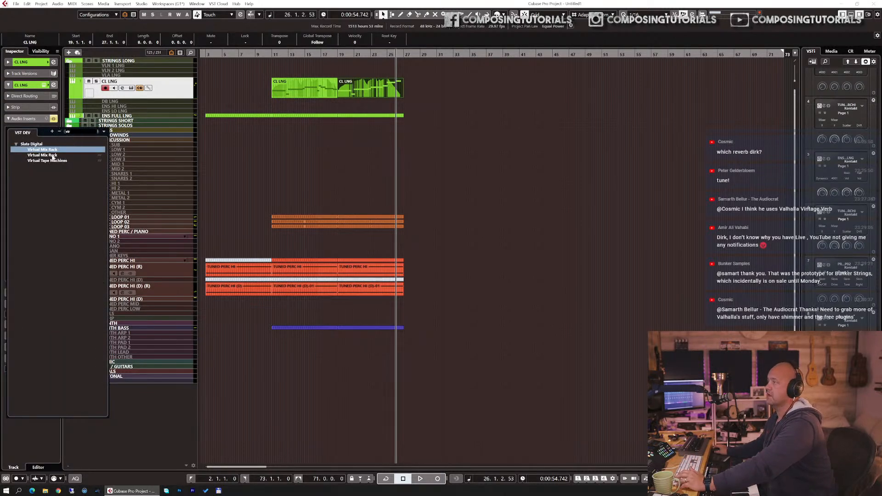
pyautogui.click(49, 155)
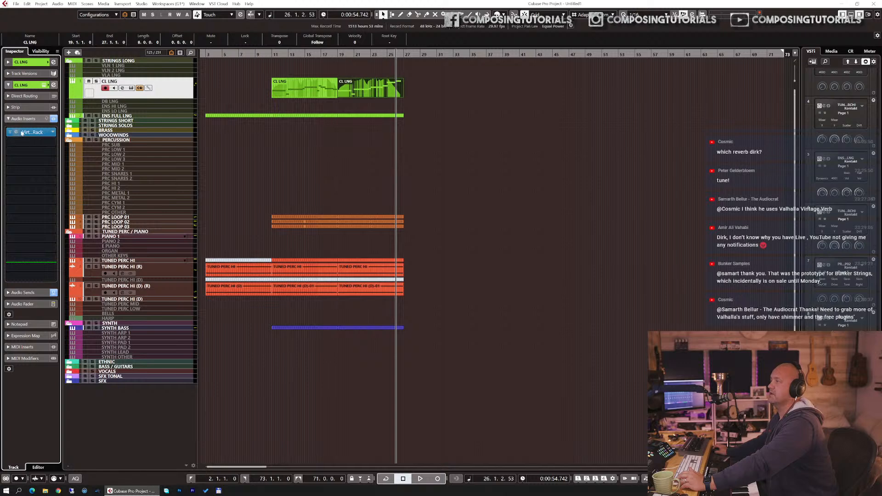
pyautogui.click(16, 133)
pyautogui.scroll(-10, 220, 154)
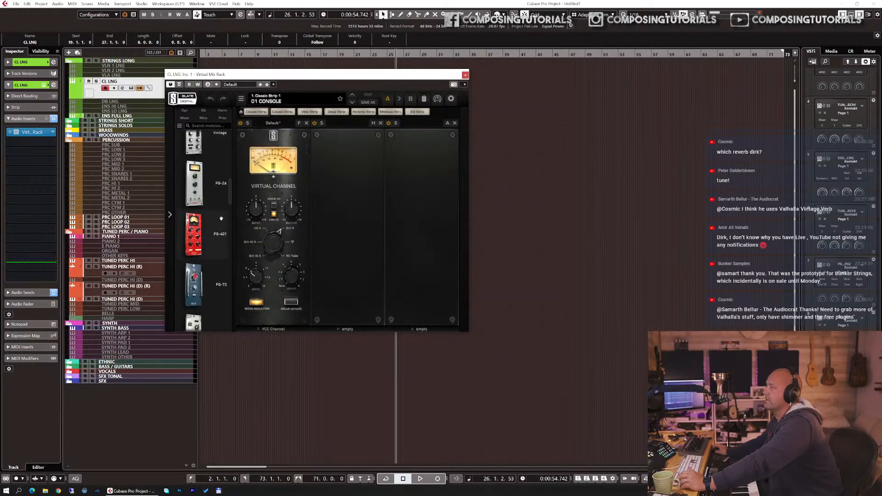
pyautogui.moveTo(204, 230); pyautogui.dragTo(336, 220)
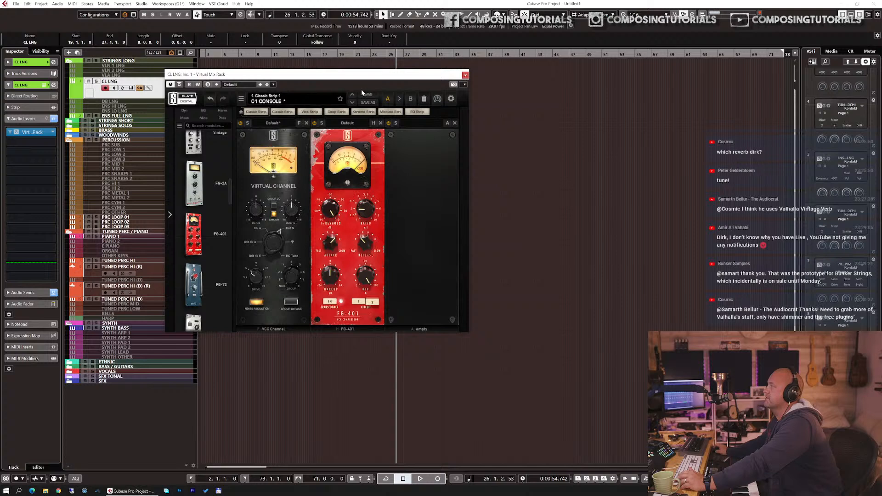
# Step: Adjust the FG-401 compressor's threshold while the cello line plays, close Virtual Mix Rack and stop playback
pyautogui.moveTo(355, 80); pyautogui.dragTo(363, 133)
pyautogui.moveTo(355, 55); pyautogui.dragTo(350, 95)
pyautogui.moveTo(349, 264); pyautogui.dragTo(345, 297)
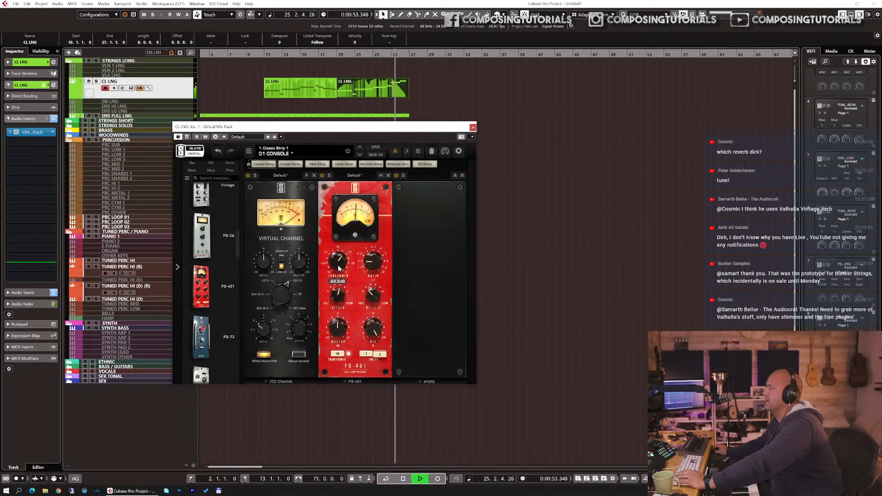
pyautogui.click(472, 128)
pyautogui.press('space')
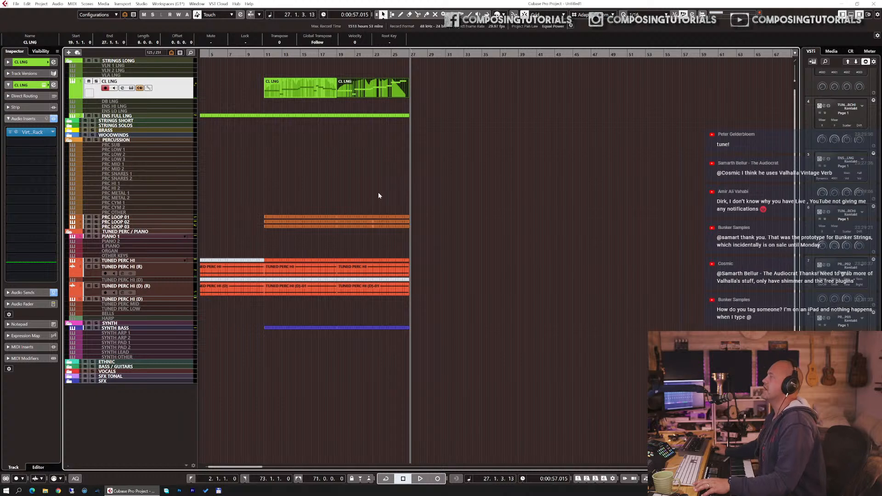
# Step: Open the second TUNED PERC HI (D) track's Kontakt instrument and load the Rhythmic Melodic snapshot Rise and Fall Once (Arp) in ASPIRE Modern Mallets
pyautogui.press('KP_1')
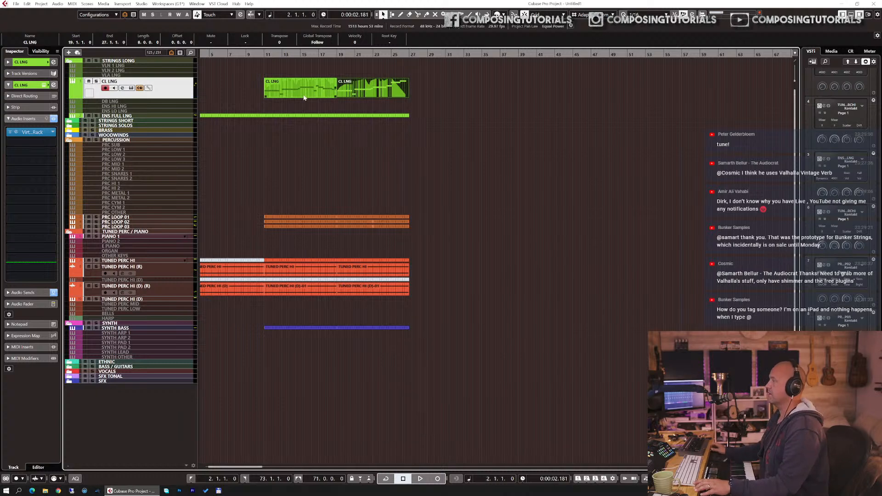
pyautogui.click(159, 298)
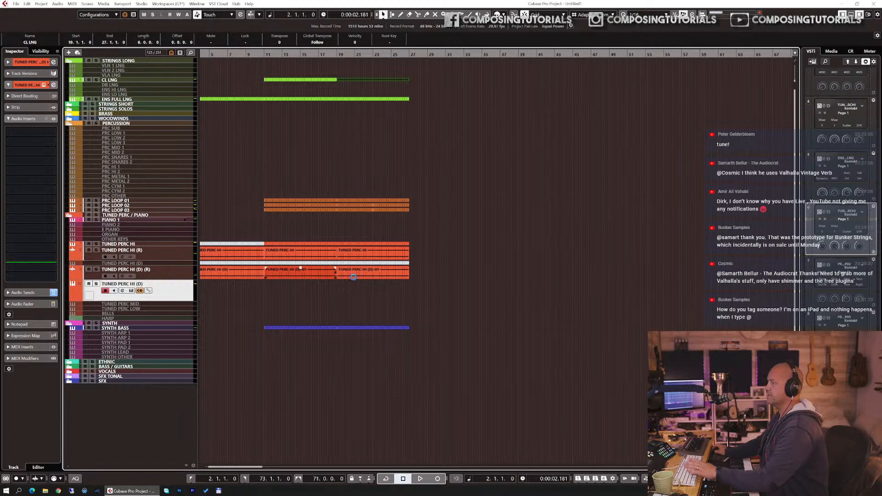
pyautogui.press('F11')
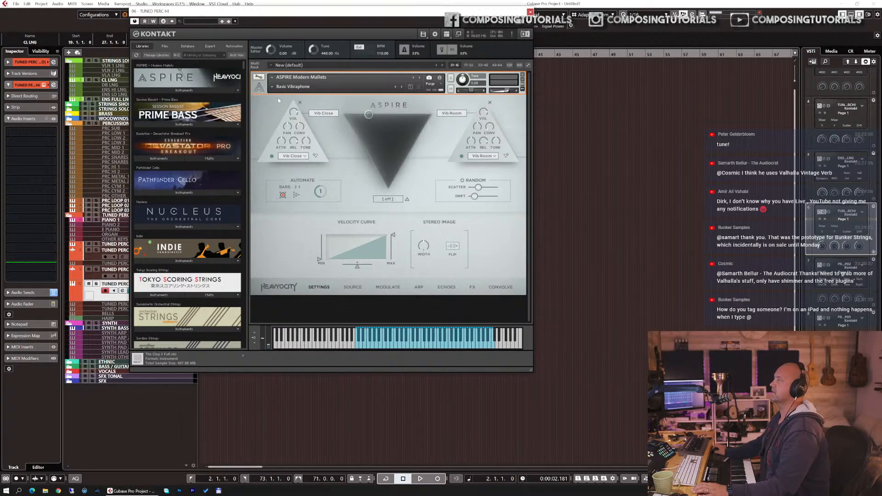
pyautogui.click(273, 87)
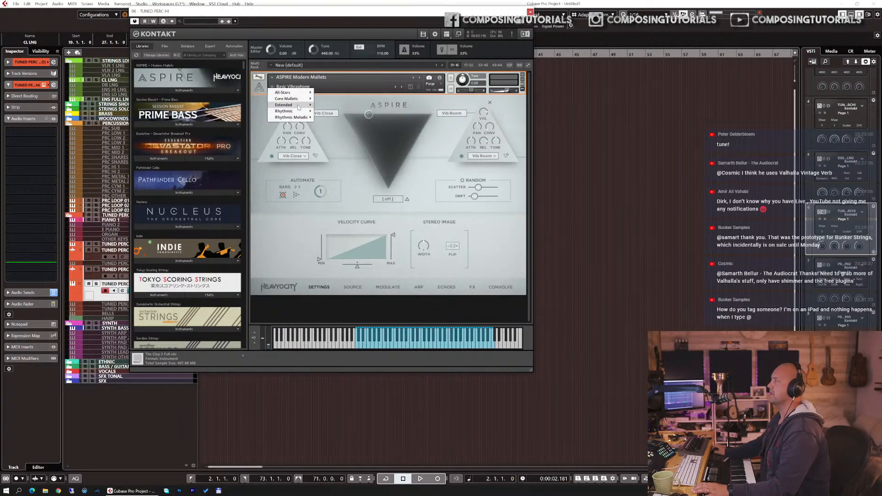
pyautogui.moveTo(303, 117)
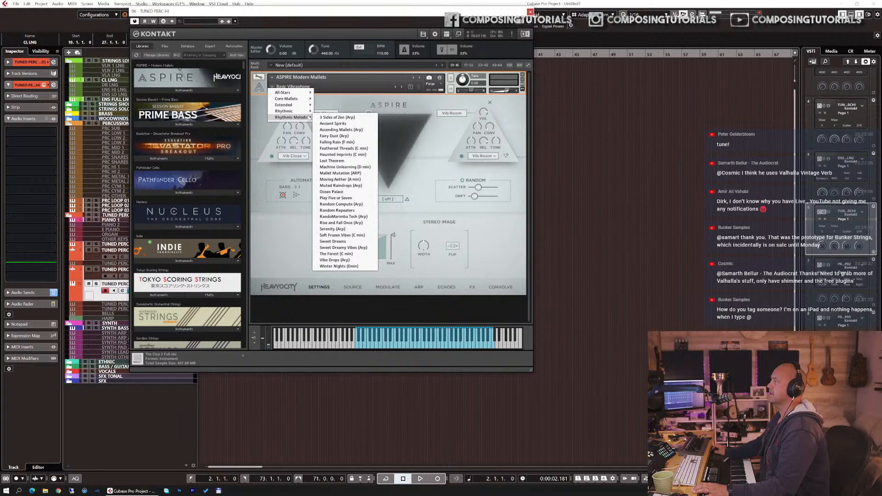
pyautogui.click(349, 223)
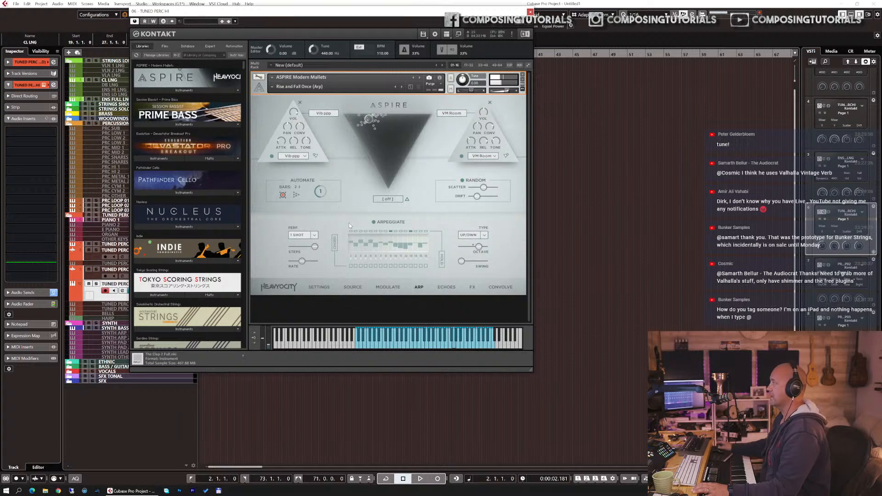
# Step: Audition the preceding Modern Mallets snapshots, keep Muted Raindrops (Arp) loaded and close the instrument window
pyautogui.click(395, 88)
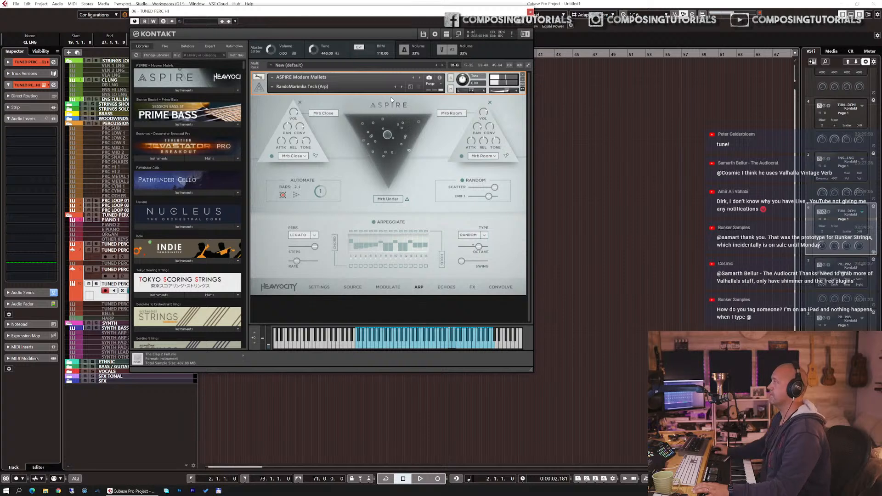
pyautogui.click(394, 88)
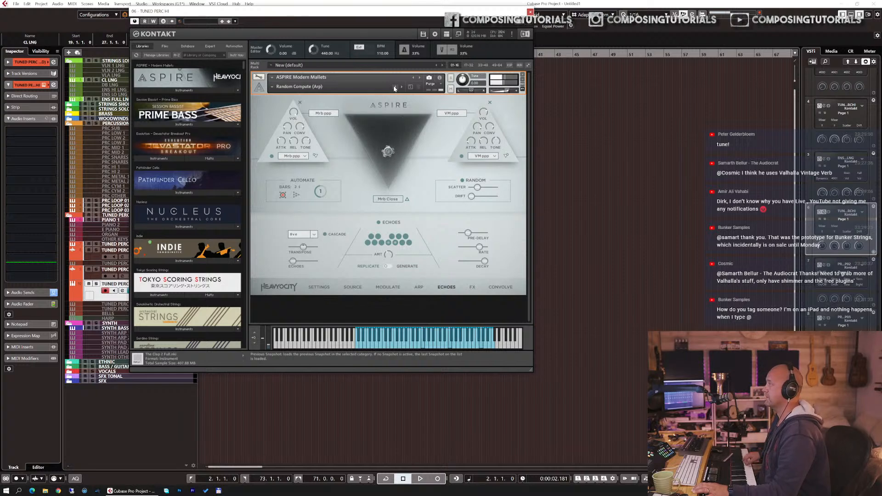
pyautogui.click(394, 88)
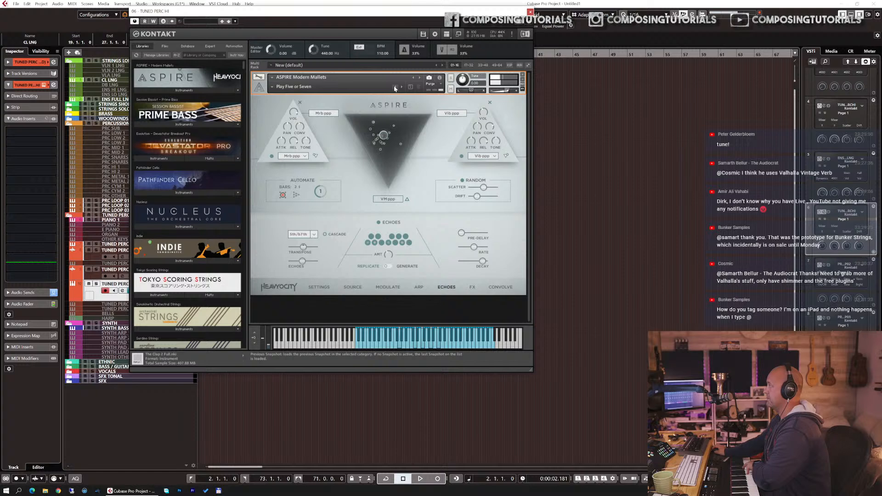
pyautogui.click(394, 88)
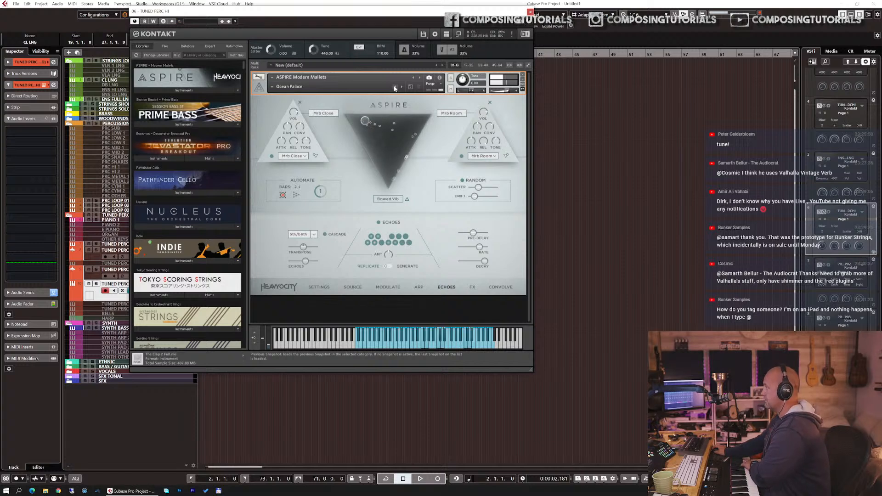
pyautogui.click(394, 88)
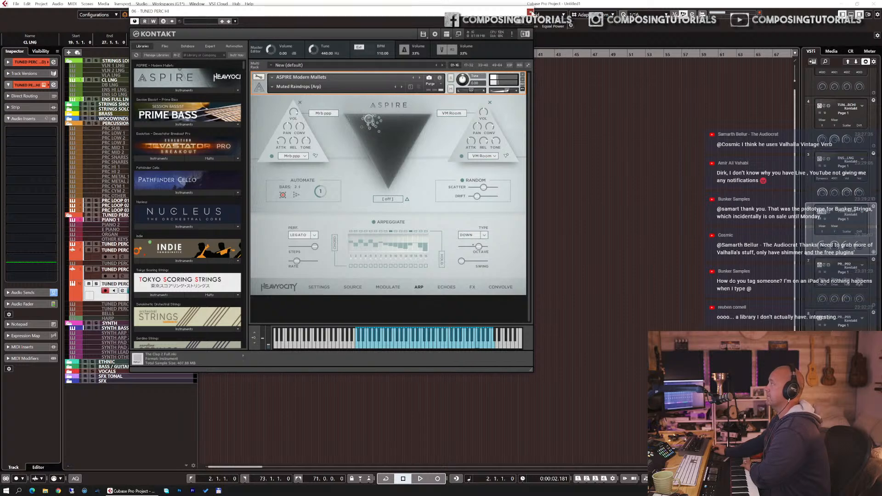
pyautogui.click(530, 11)
# Step: Record a mallet part on TUNED PERC HI (D) from bar 9 to just past bar 19 and check its notes
pyautogui.click(247, 55)
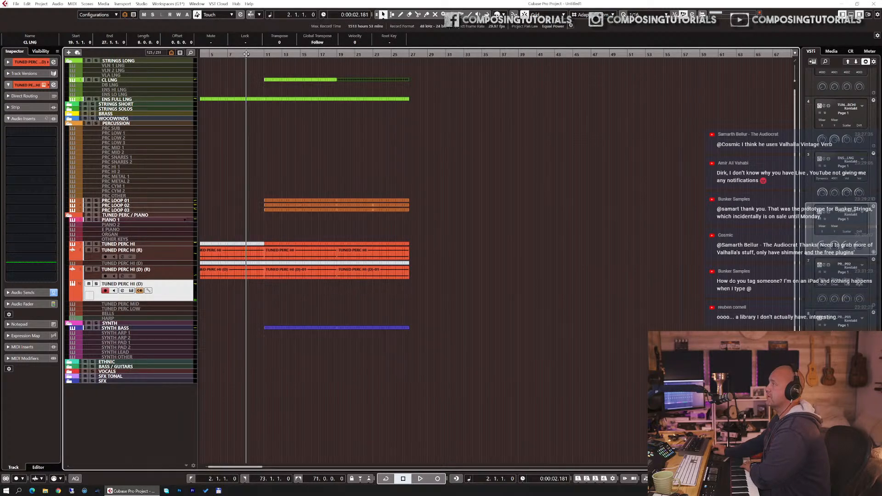
pyautogui.press('KP_Multiply')
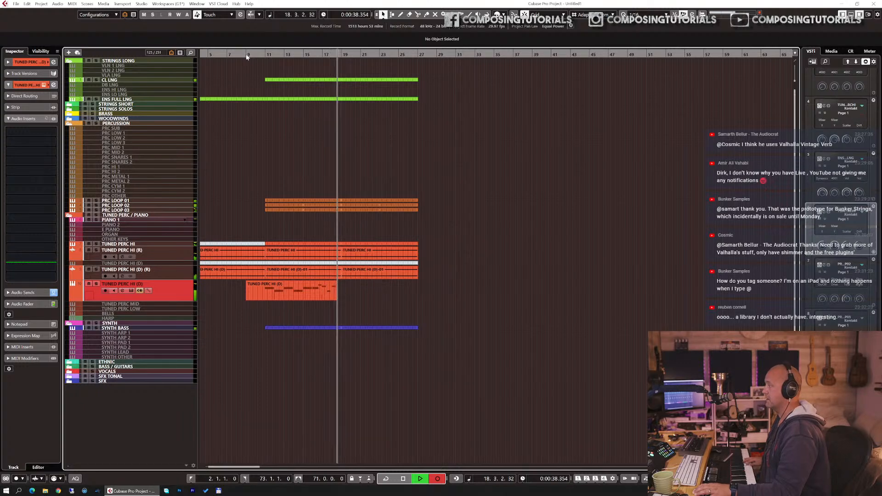
pyautogui.press('space')
pyautogui.doubleClick(279, 287)
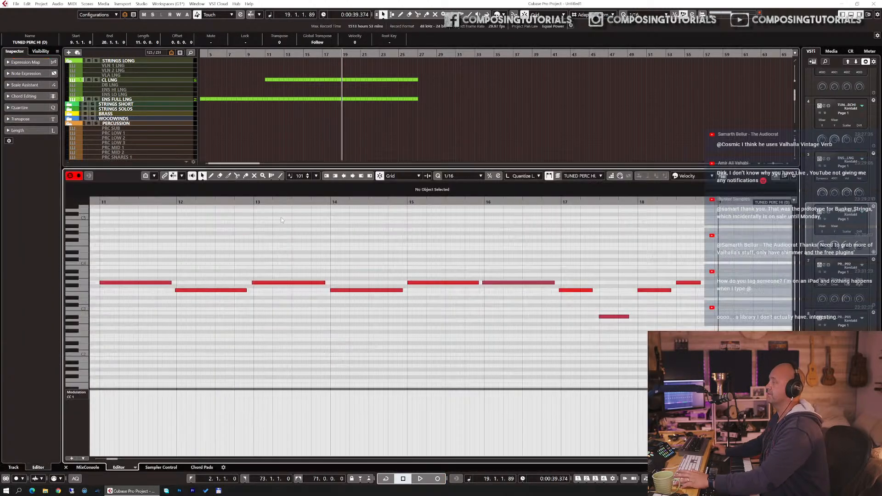
pyautogui.press('Return')
# Step: Cut the recorded TUNED PERC HI (D) part at bars 11 and 19 and remove the excess outside that range
pyautogui.press('3')
pyautogui.click(265, 288)
pyautogui.press('1')
pyautogui.click(256, 292)
pyautogui.press('Delete')
pyautogui.click(327, 295)
pyautogui.press('3')
pyautogui.click(342, 292)
pyautogui.press('1')
# Step: Duplicate the trimmed TUNED PERC HI (D) part directly after itself from bar 19, and briefly start playback from about bar 9
pyautogui.click(336, 291)
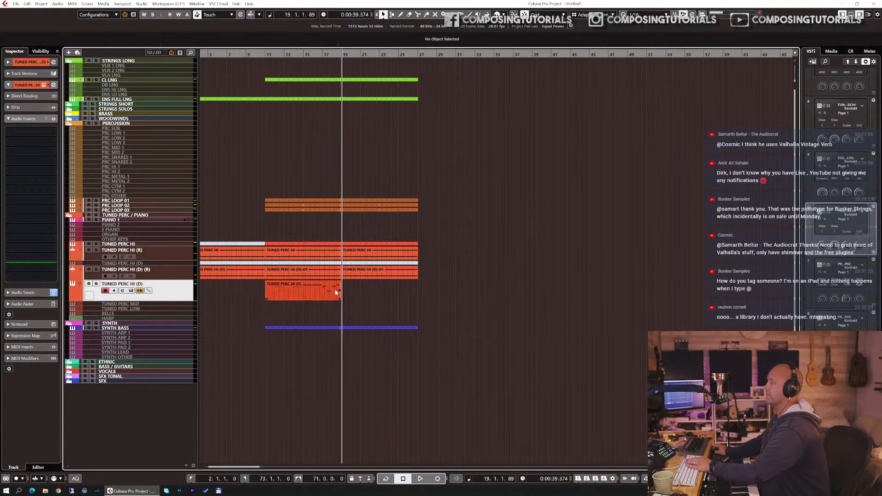
pyautogui.hotkey('ctrl', 'd')
pyautogui.click(247, 53)
pyautogui.press('space')
pyautogui.press('space')
# Step: Browse the media files on the G: (Audio samples) drive and expand the That Sound folder, widening the browser area
pyautogui.click(836, 51)
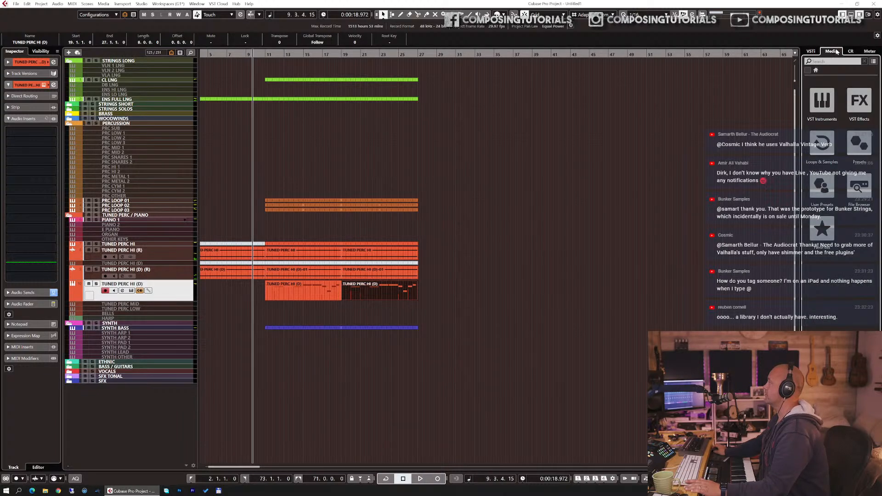
pyautogui.click(859, 186)
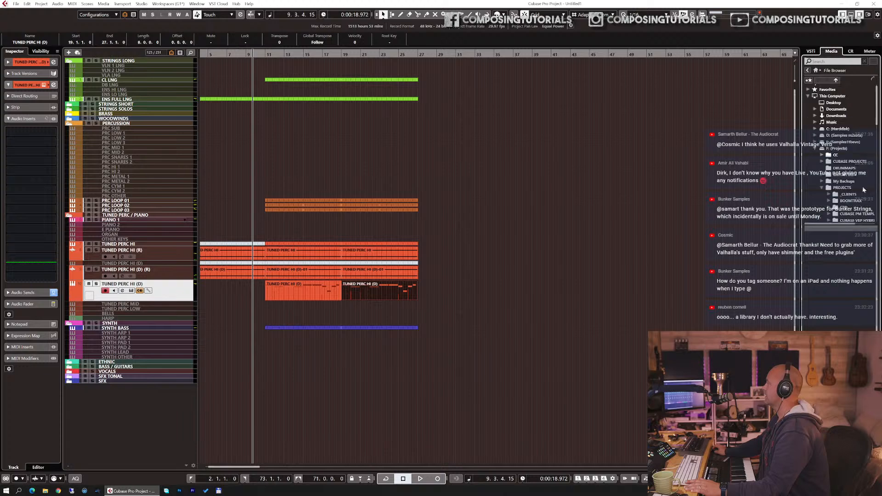
pyautogui.click(815, 149)
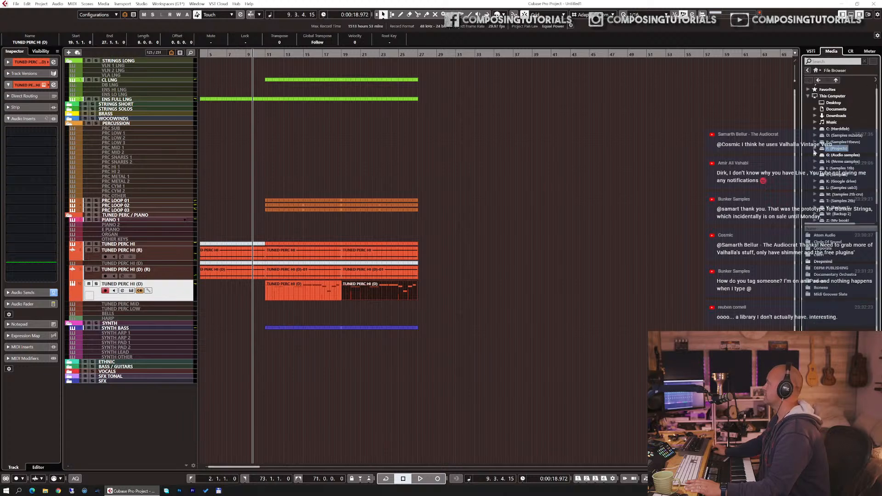
pyautogui.moveTo(800, 159); pyautogui.dragTo(727, 166)
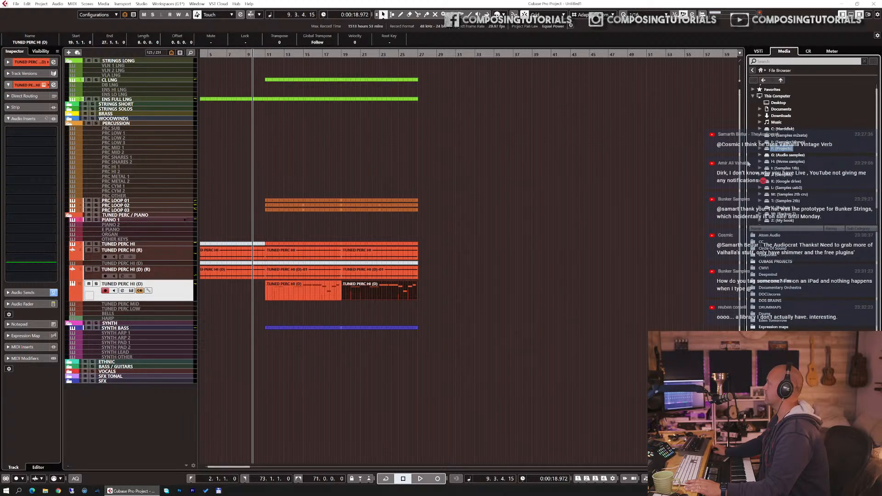
pyautogui.click(760, 156)
pyautogui.scroll(-6, 795, 195)
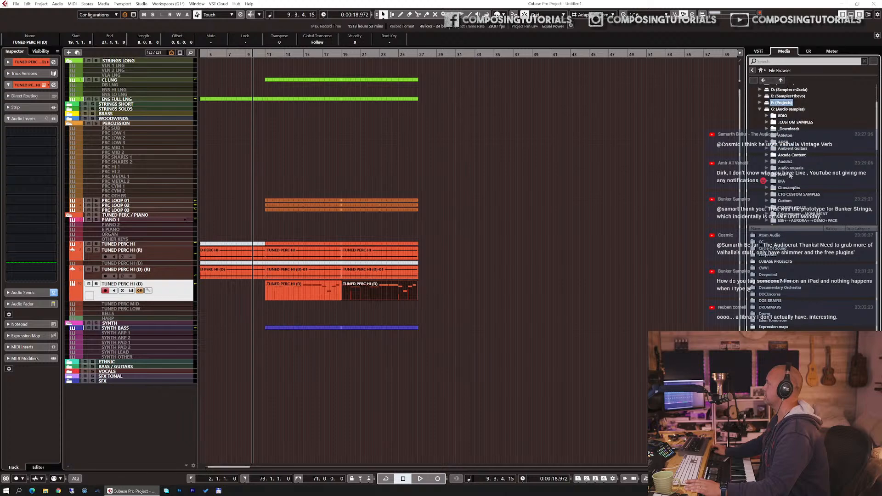
pyautogui.scroll(-2, 781, 160)
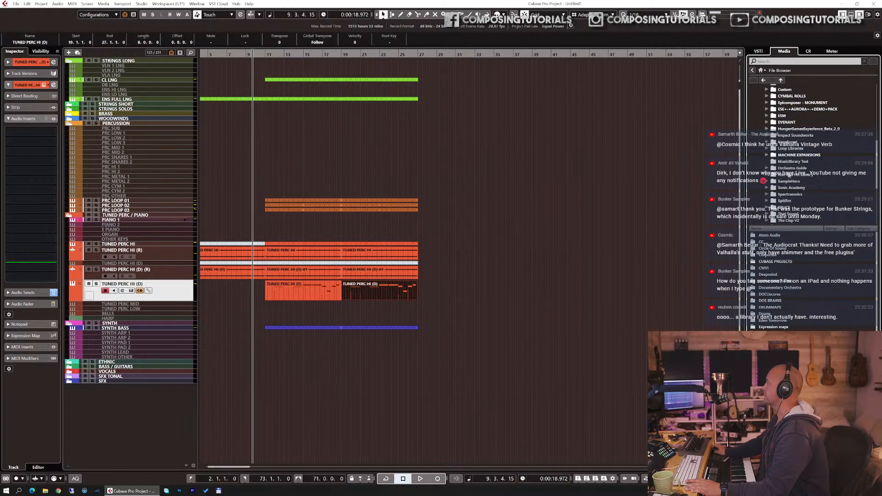
pyautogui.scroll(-3, 775, 146)
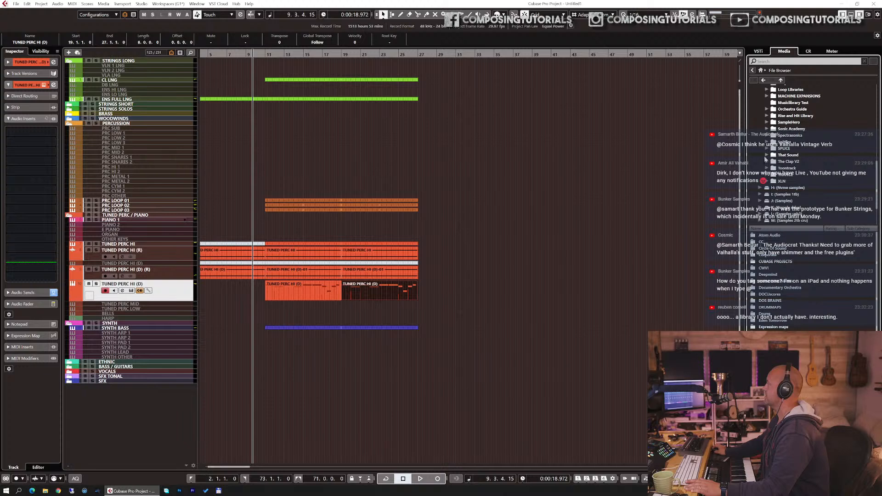
pyautogui.click(766, 156)
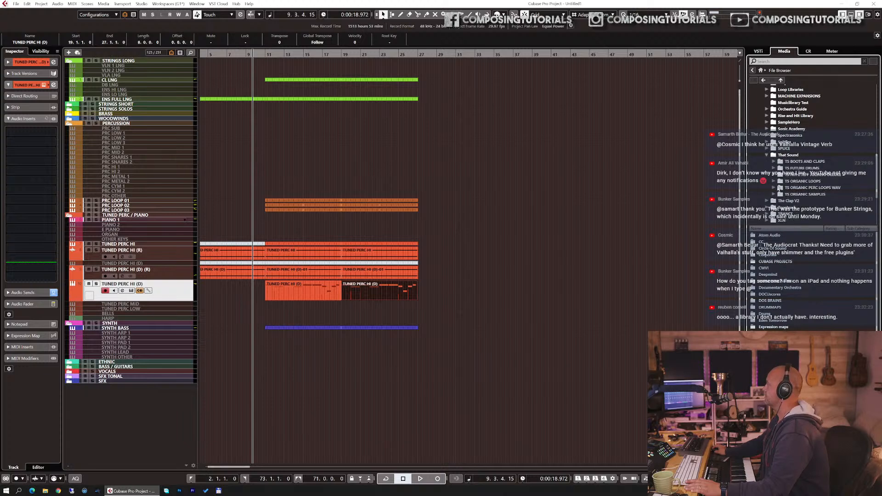
# Step: Look through the TS ORGANIC PERC LOOPS and TS ORGANIC SAMPLES folders and audition samples in SWELLS, including LIGHT CYMBAL SWELL 2
pyautogui.click(774, 188)
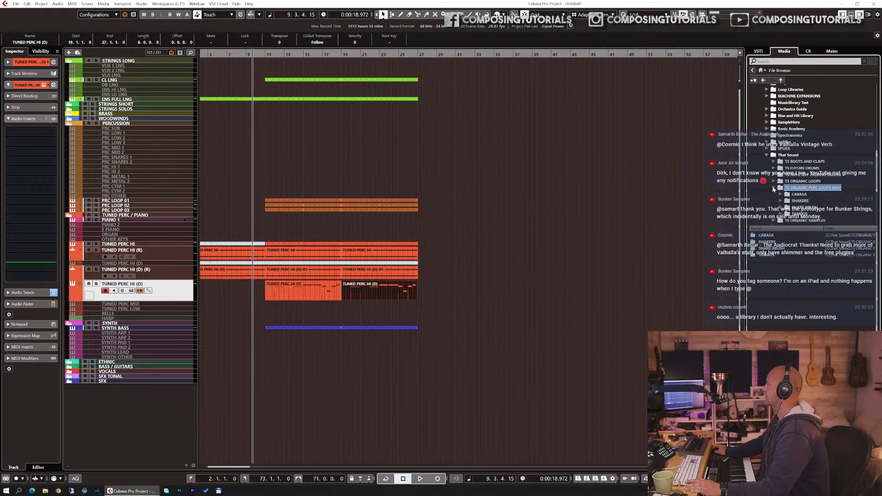
pyautogui.scroll(-2, 781, 198)
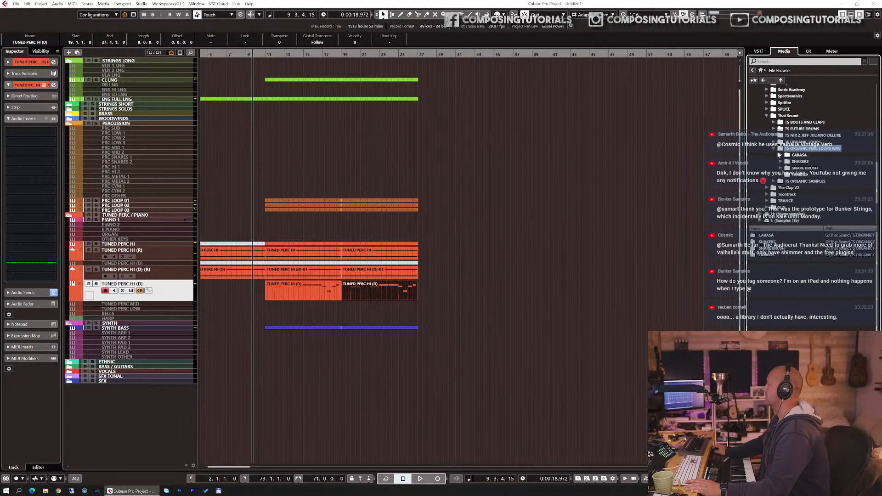
pyautogui.click(774, 181)
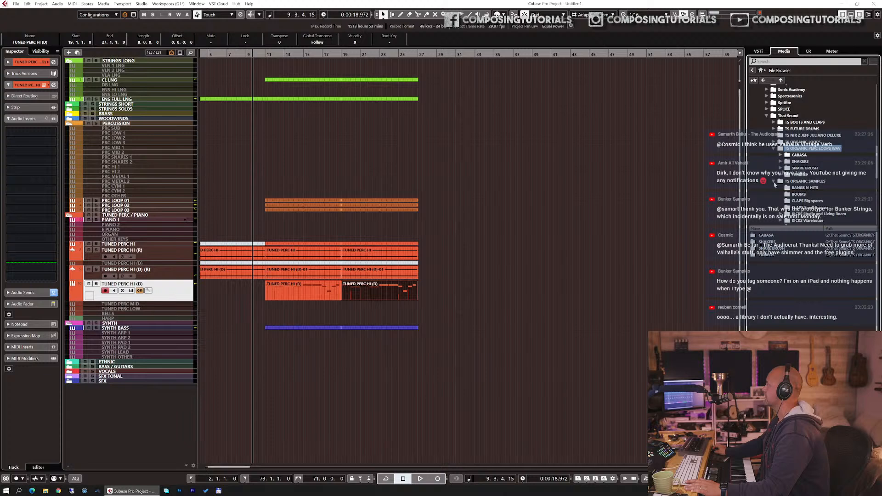
pyautogui.scroll(-4, 778, 186)
pyautogui.scroll(-1, 796, 192)
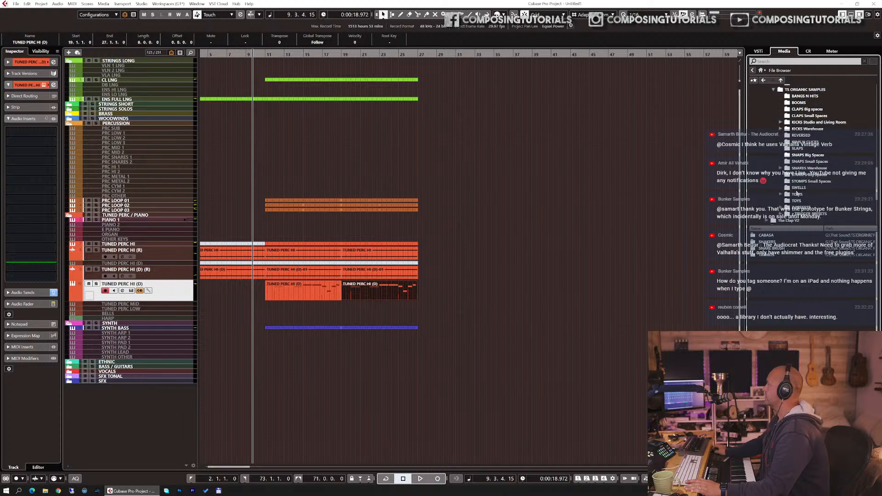
pyautogui.click(800, 188)
pyautogui.click(776, 255)
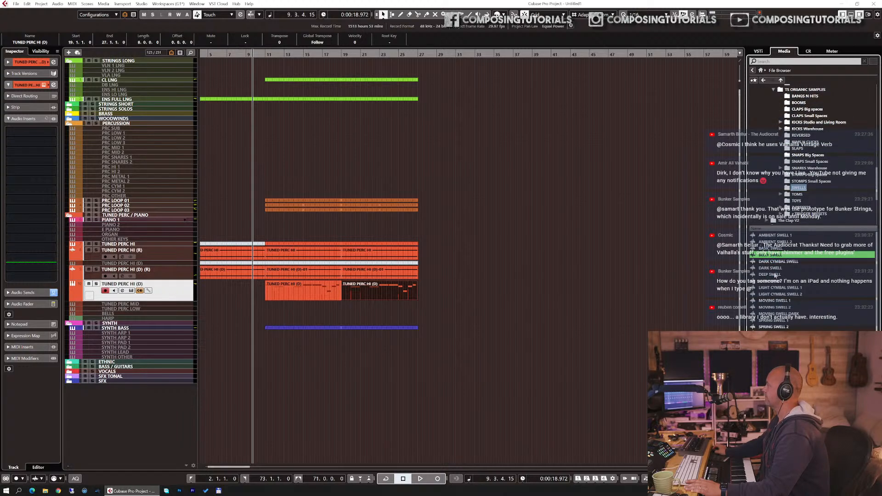
pyautogui.click(769, 294)
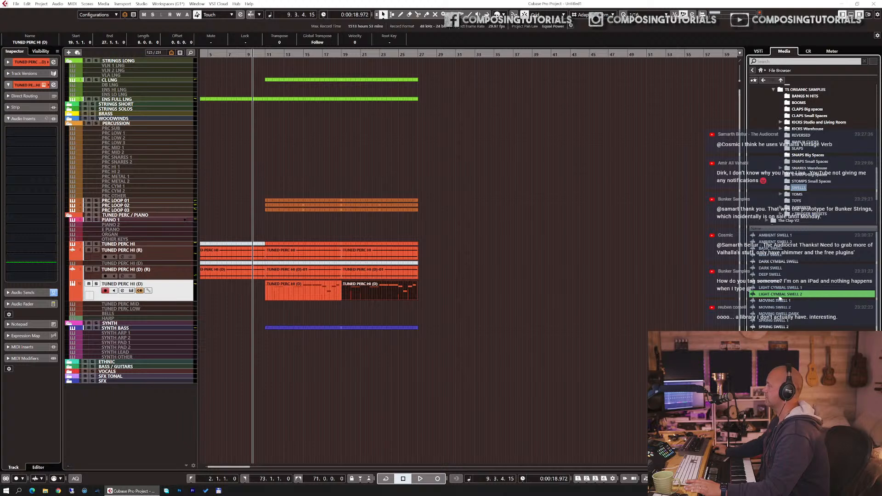
# Step: Place LIGHT CYMBAL SWELL 2 on a new audio track at bar 10 and move the track below PRC CYM 1 in the PERCUSSION folder
pyautogui.moveTo(779, 298); pyautogui.dragTo(255, 444)
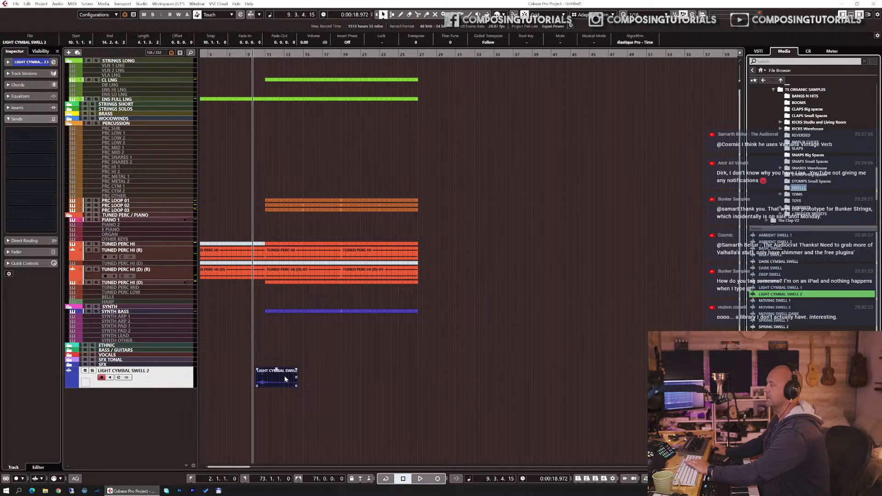
pyautogui.moveTo(173, 382); pyautogui.dragTo(187, 296)
pyautogui.moveTo(214, 270); pyautogui.dragTo(167, 190)
# Step: Colour the LIGHT CYMBAL SWELL 2 track yellow and try to route its output to the percussion cymbal group
pyautogui.click(47, 62)
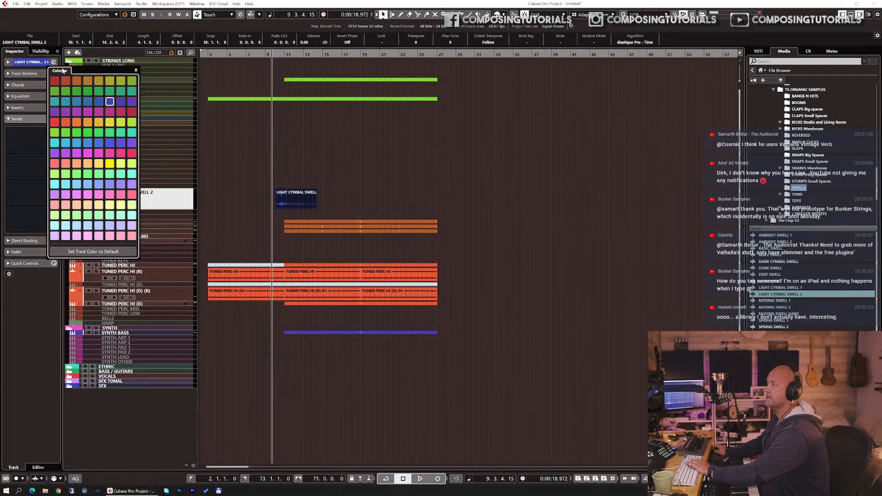
pyautogui.click(109, 123)
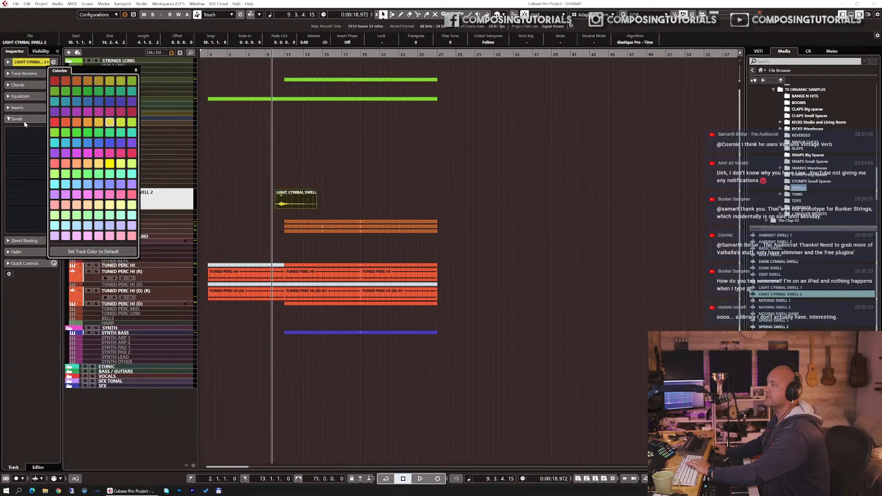
pyautogui.click(19, 241)
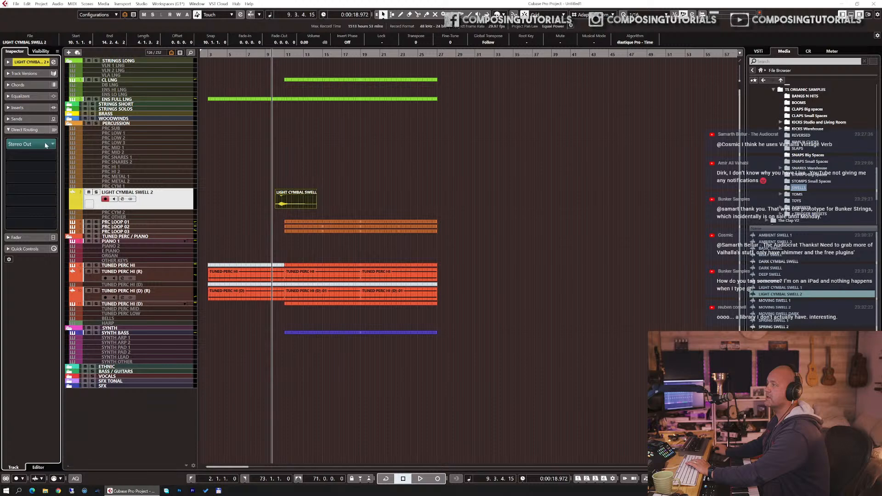
pyautogui.click(53, 144)
pyautogui.write('cy')
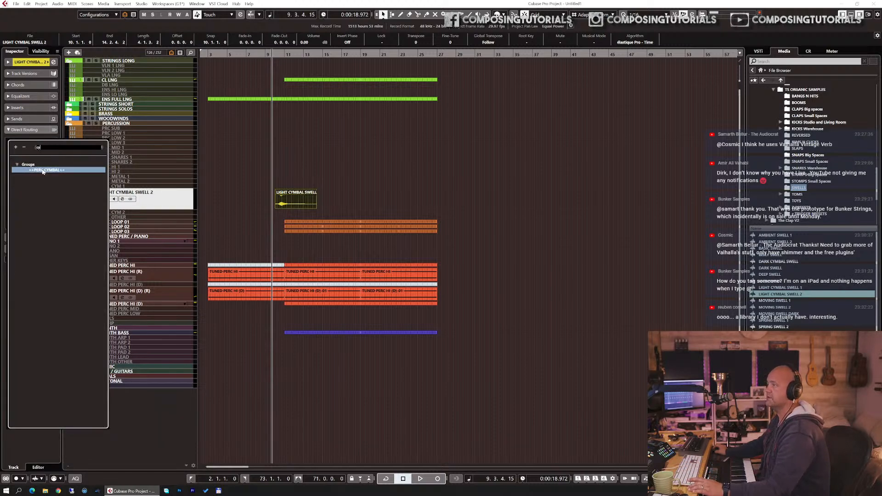
pyautogui.click(43, 170)
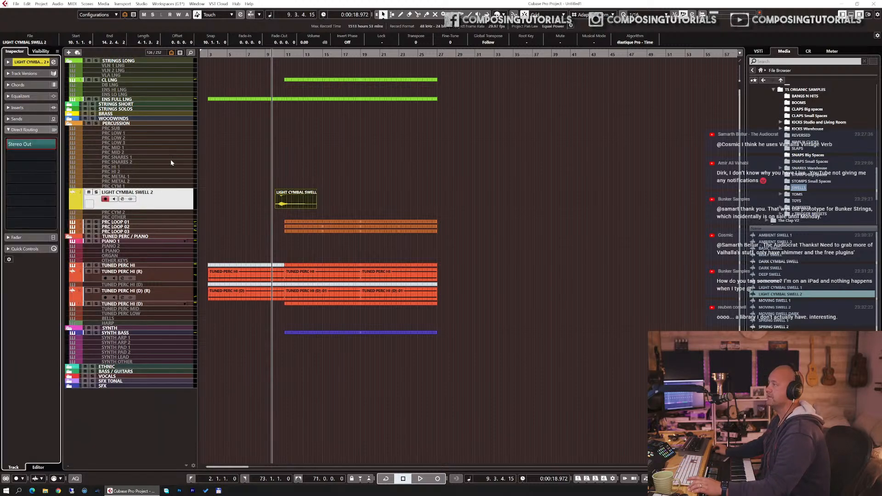
# Step: Show the LIGHT CYMBAL SWELL 2 track's fader, set the playhead to bar 9 and shift the swell event to start at 10.2.2.97
pyautogui.click(32, 237)
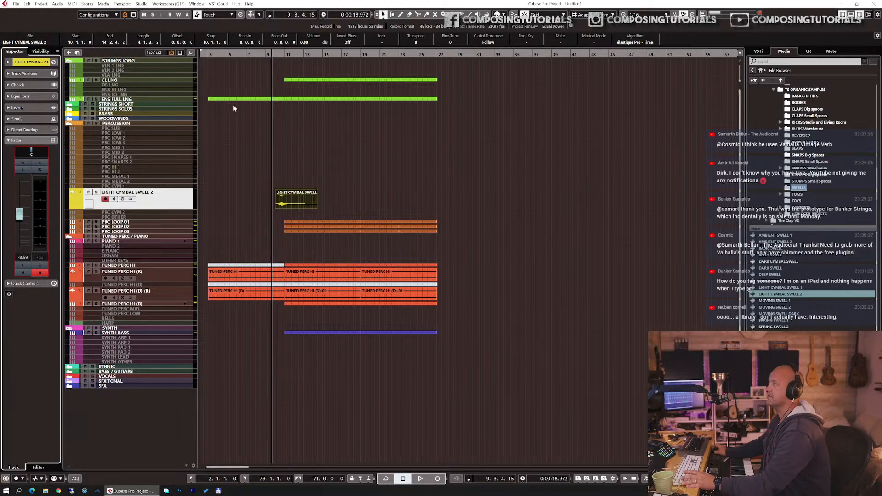
pyautogui.click(262, 56)
pyautogui.press('h')
pyautogui.press('h')
pyautogui.press('h')
pyautogui.press('h')
pyautogui.press('h')
pyautogui.press('h')
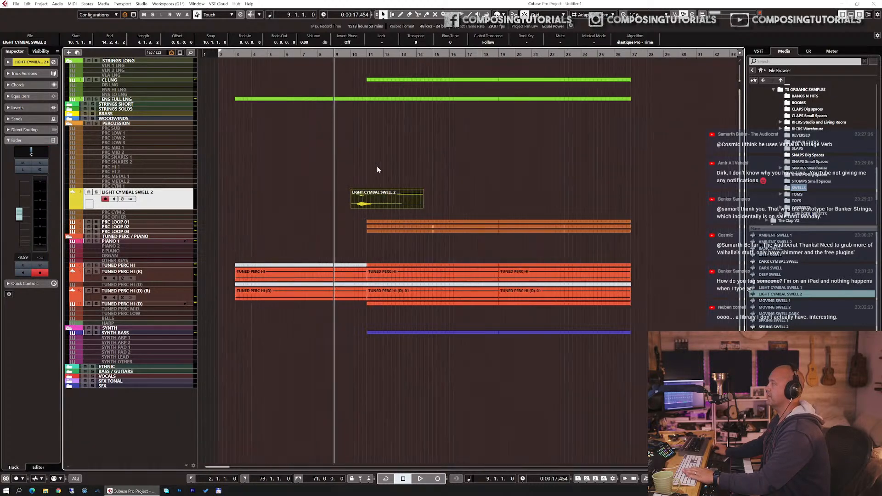
pyautogui.moveTo(492, 200); pyautogui.dragTo(503, 200)
# Step: Play the arrangement from bar 9 and lower the LIGHT CYMBAL SWELL 2 track's volume to -11.7 dB
pyautogui.press('space')
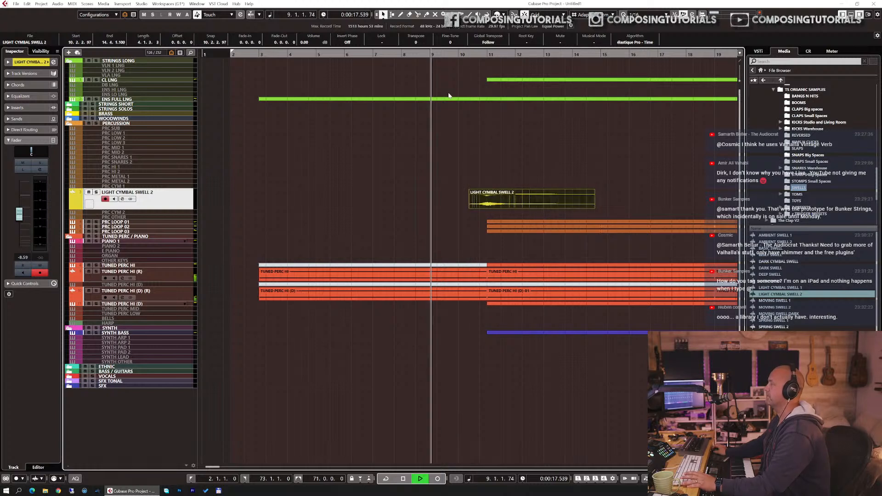
pyautogui.moveTo(18, 214); pyautogui.dragTo(19, 222)
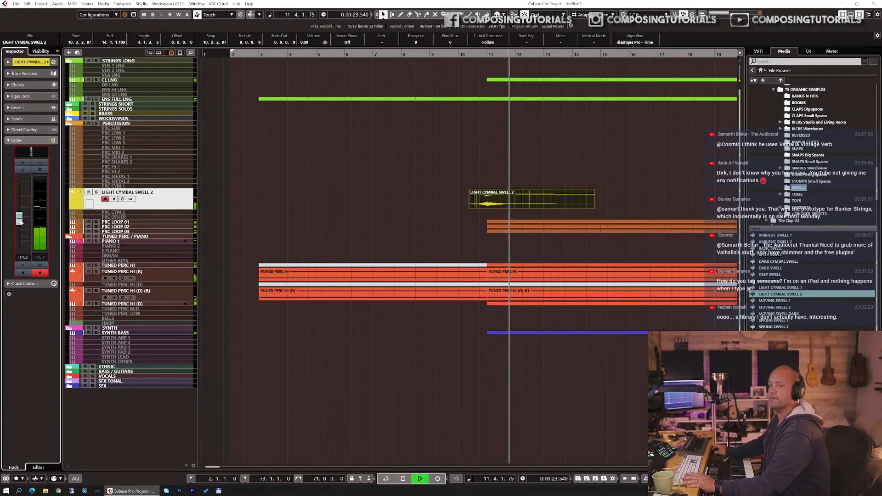
pyautogui.press('space')
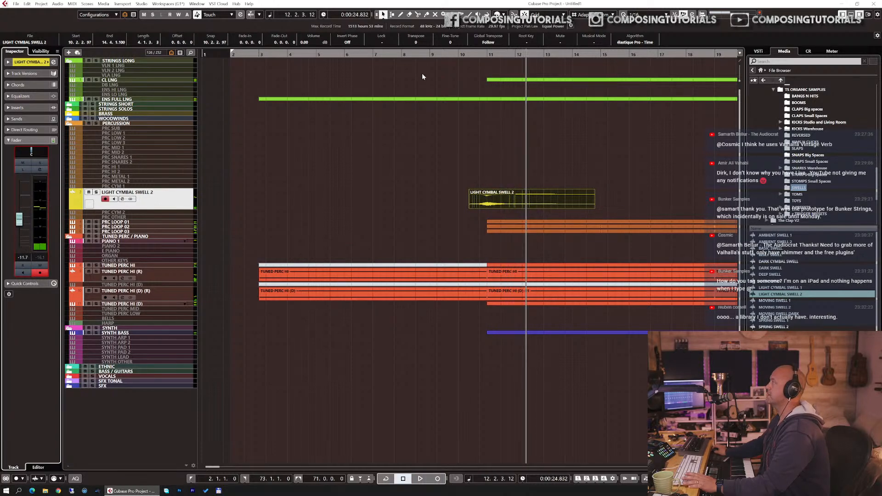
# Step: Play the arrangement from just before bar 10 to check the cymbal swell in context, stopping in bar 14
pyautogui.scroll(-5, 420, 42)
pyautogui.doubleClick(457, 55)
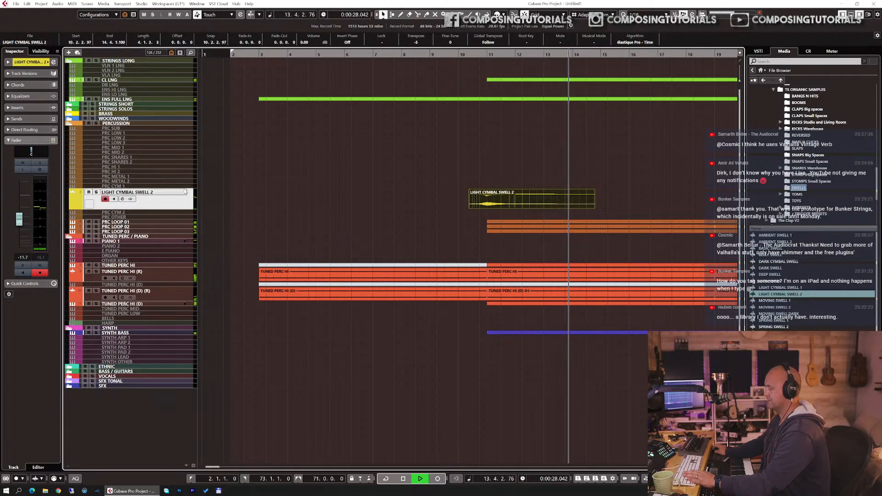
pyautogui.press('g')
pyautogui.press('g')
pyautogui.press('g')
pyautogui.press('g')
pyautogui.press('g')
pyautogui.press('g')
pyautogui.press('space')
# Step: Solo the TUNED PERC HI (D) MIDI track holding the duplicated part and play it briefly from bar 14
pyautogui.click(146, 304)
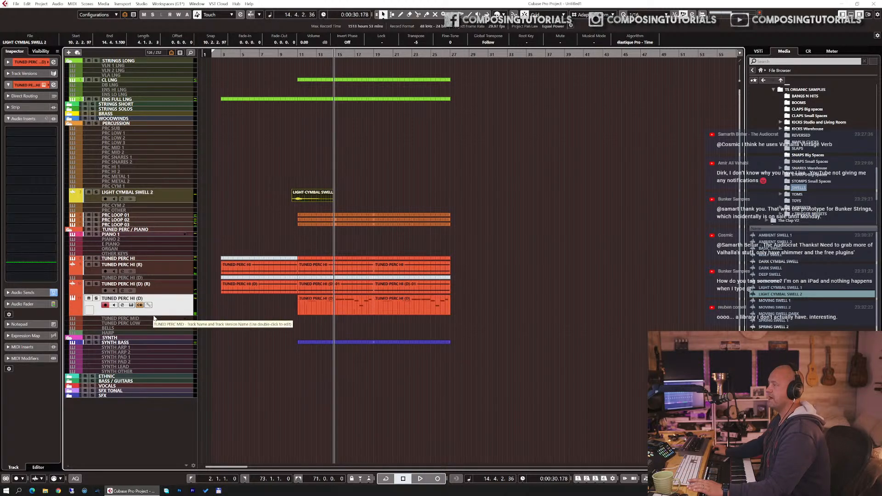
pyautogui.press('s')
pyautogui.press('space')
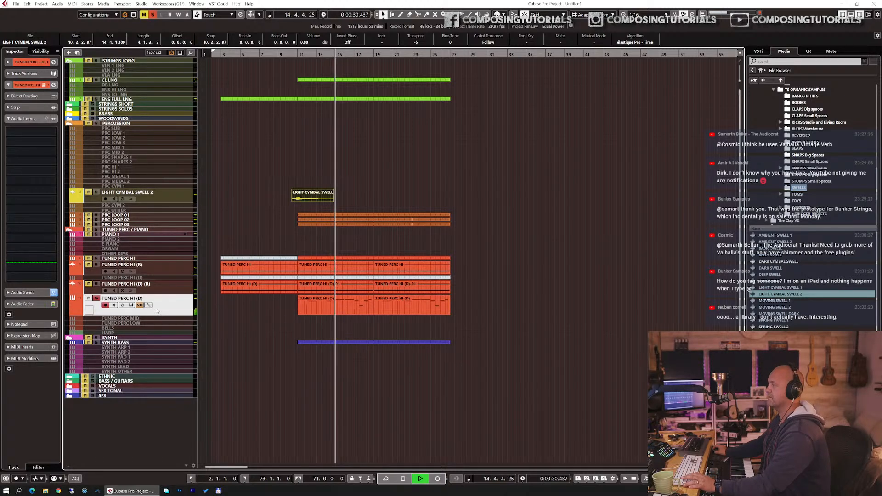
pyautogui.press('space')
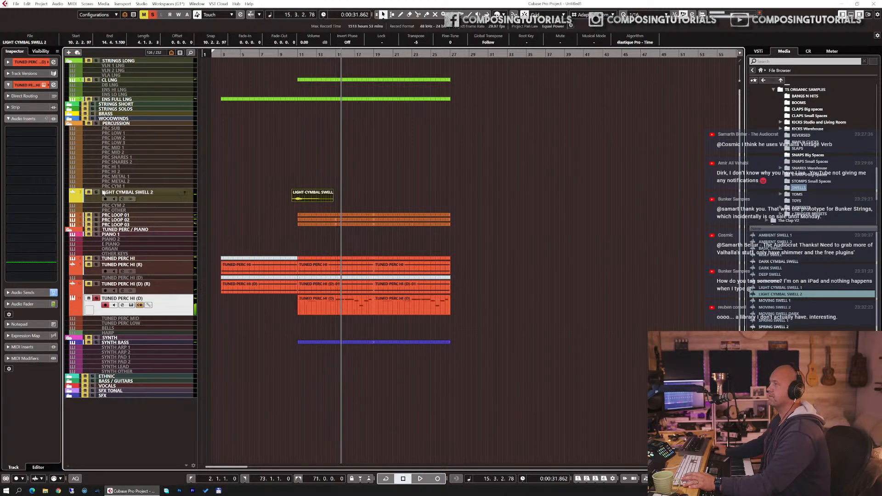
# Step: Insert FabFilter Pro-Q 3 on TUNED PERC HI (D) and add a low cut at about 267 Hz while the part plays
pyautogui.click(54, 130)
pyautogui.write('q')
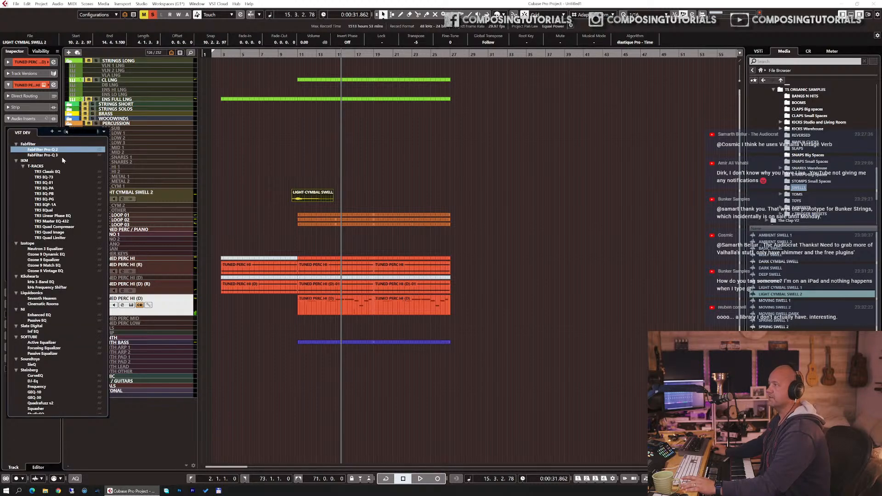
pyautogui.click(60, 155)
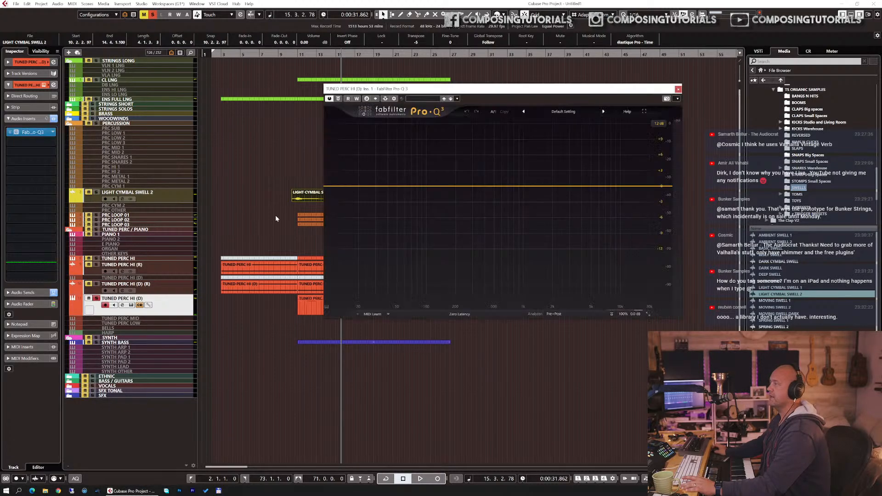
pyautogui.press('space')
pyautogui.moveTo(342, 186); pyautogui.dragTo(468, 194)
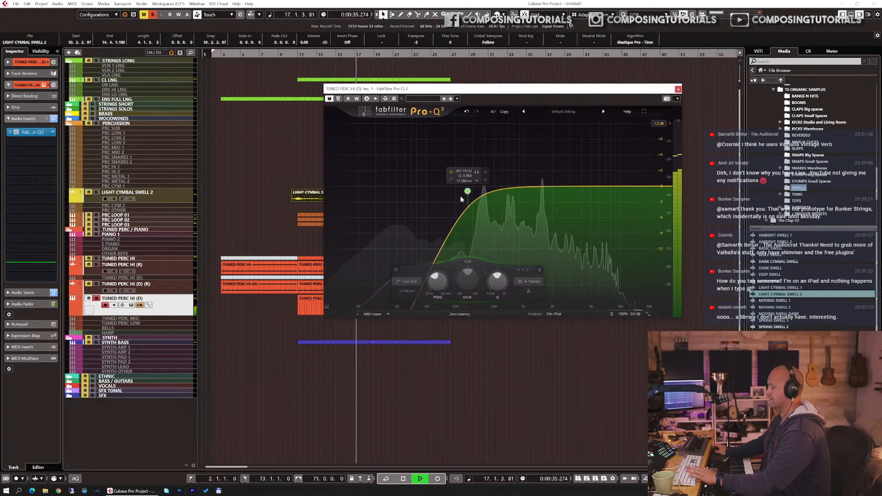
pyautogui.press('e')
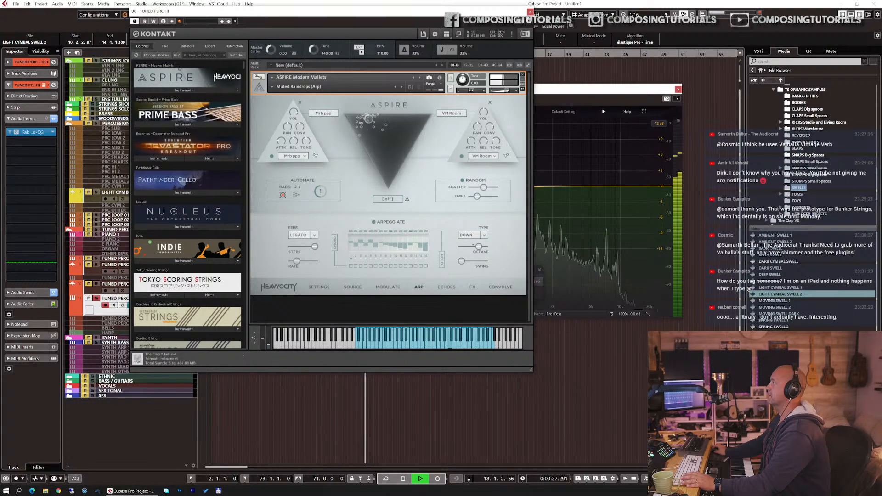
pyautogui.click(530, 13)
pyautogui.press('space')
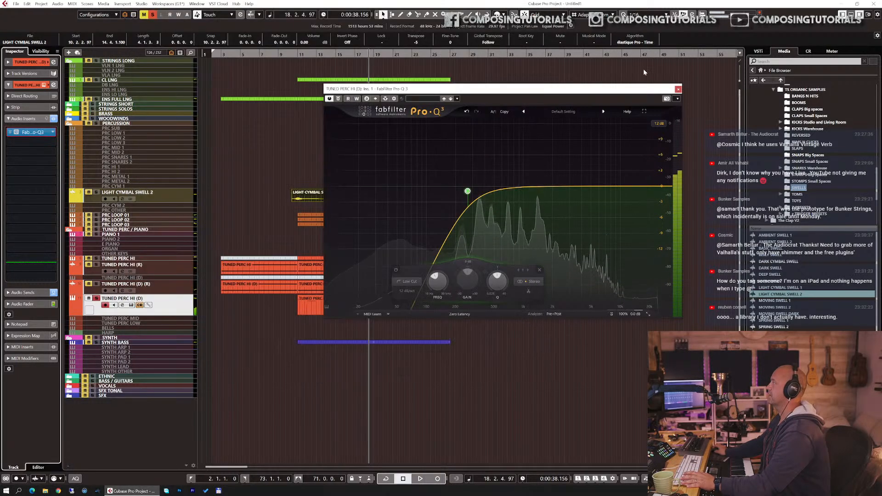
pyautogui.click(678, 90)
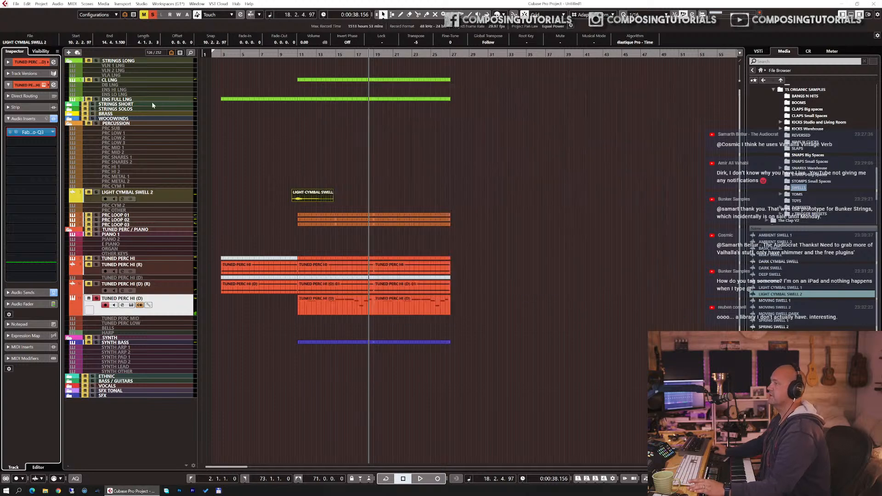
# Step: Insert Steinberg AutoPan after Pro-Q 3 on the TUNED PERC HI (D) track and open its settings
pyautogui.click(54, 142)
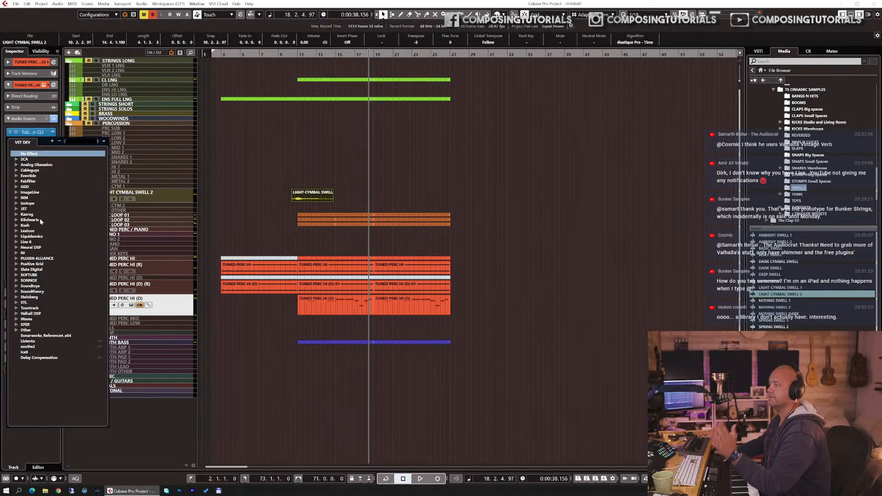
pyautogui.click(16, 220)
pyautogui.scroll(-2, 40, 214)
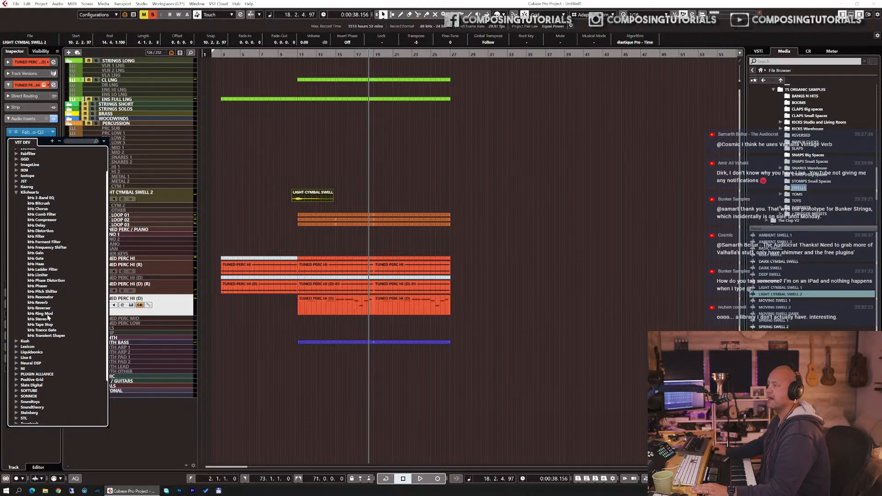
pyautogui.click(83, 141)
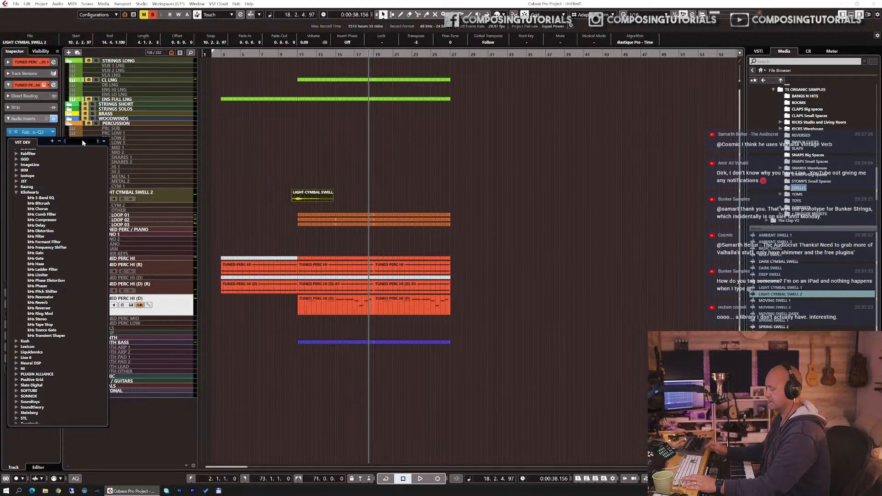
pyautogui.write('pan')
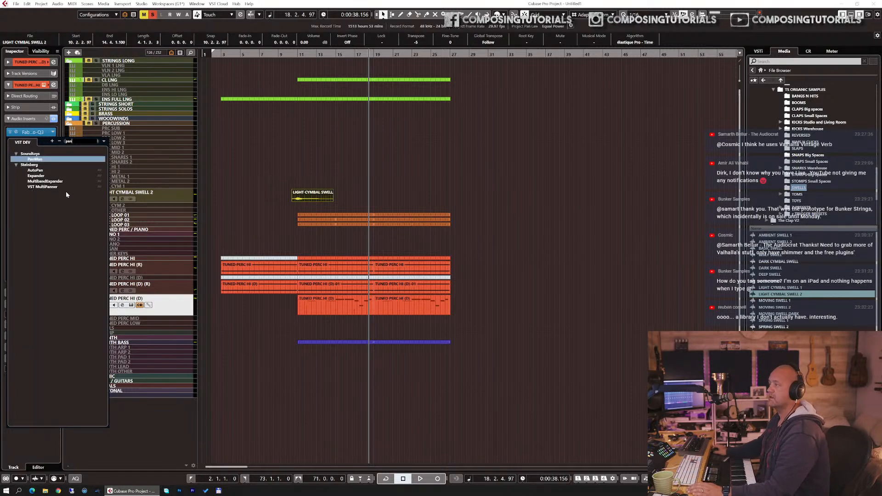
pyautogui.click(41, 172)
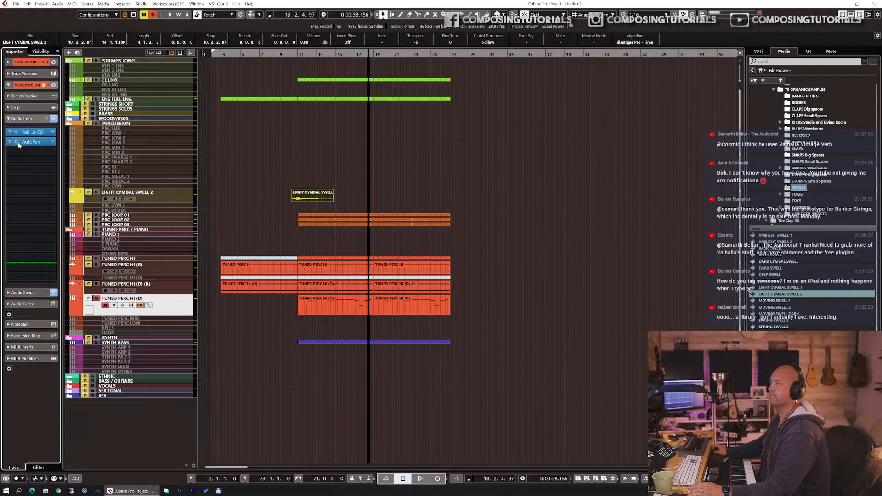
pyautogui.click(18, 145)
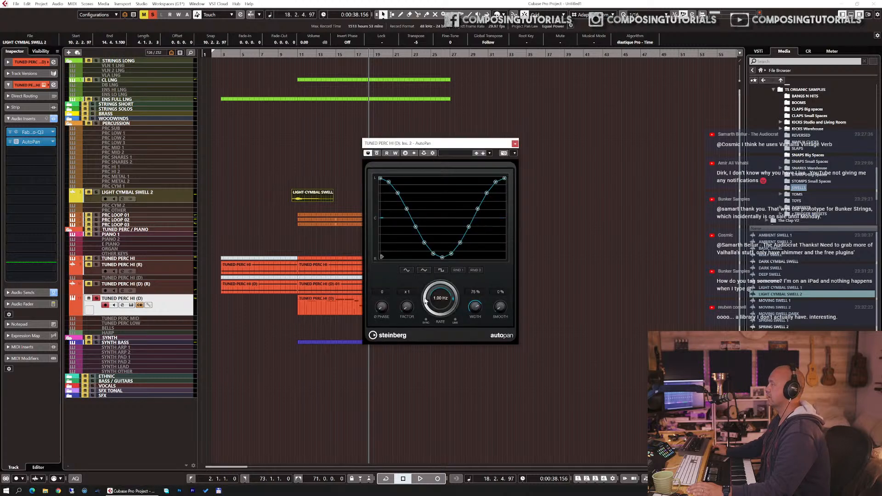
# Step: Set the AutoPan rate to 0.11 Hz and play the soloed part from just after bar 10
pyautogui.moveTo(425, 303); pyautogui.dragTo(425, 307)
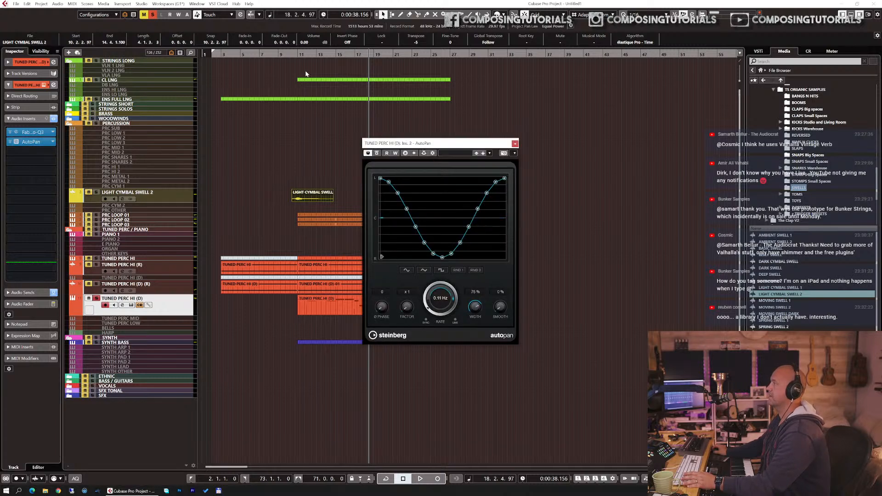
pyautogui.click(294, 55)
pyautogui.press('space')
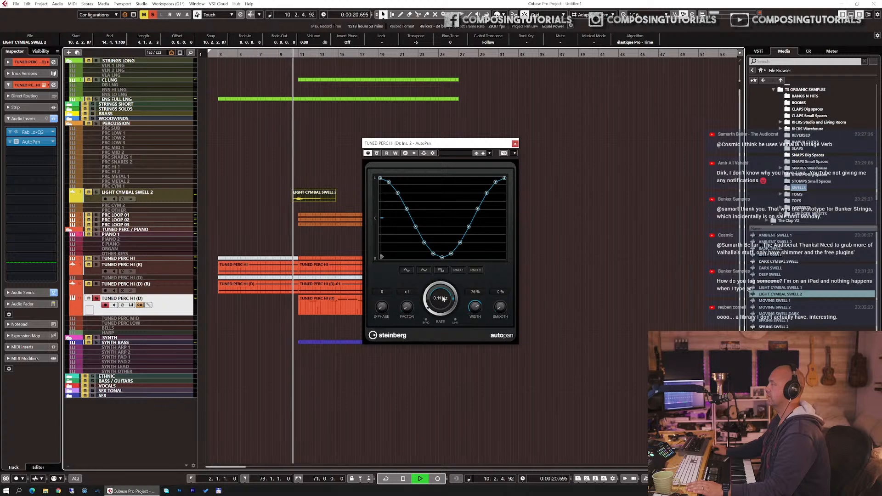
# Step: Set the AutoPan rate to 0.10 Hz and the width to 82%, and unsolo the TUNED PERC HI (D) track
pyautogui.moveTo(429, 313); pyautogui.dragTo(474, 306)
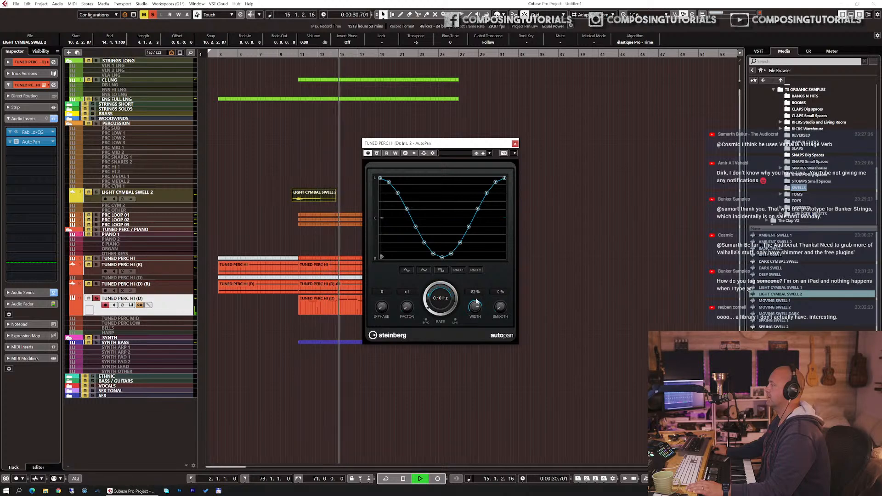
pyautogui.press('space')
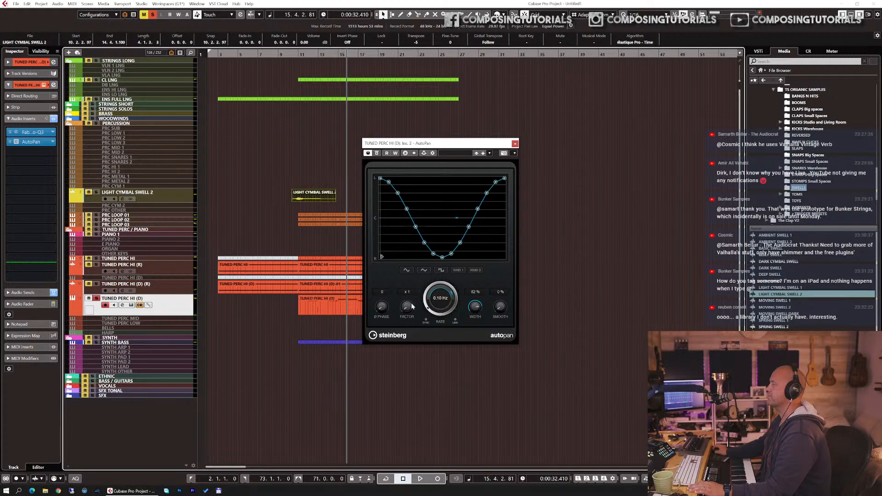
pyautogui.click(105, 305)
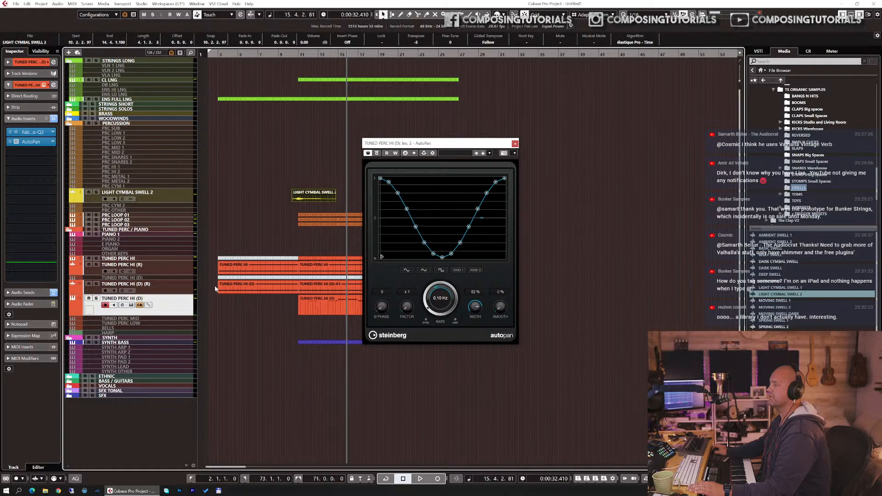
# Step: Play the full arrangement from bar 9 and close the AutoPan window
pyautogui.click(279, 54)
pyautogui.press('space')
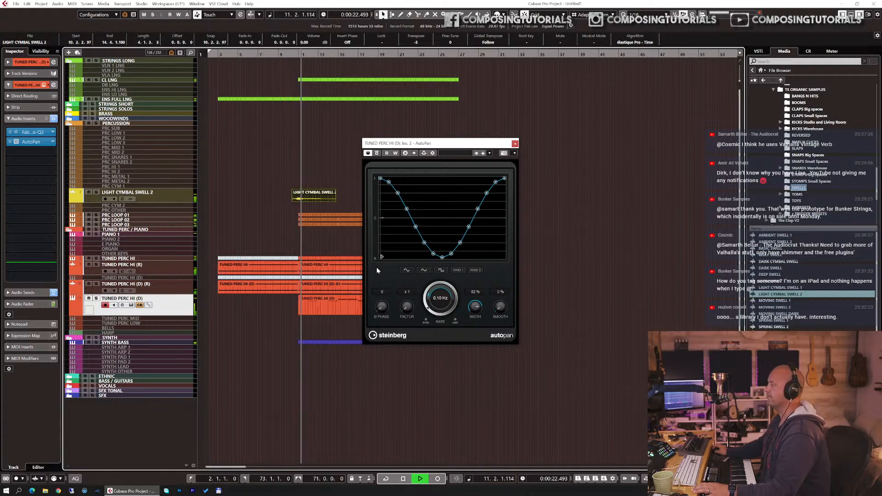
pyautogui.click(515, 143)
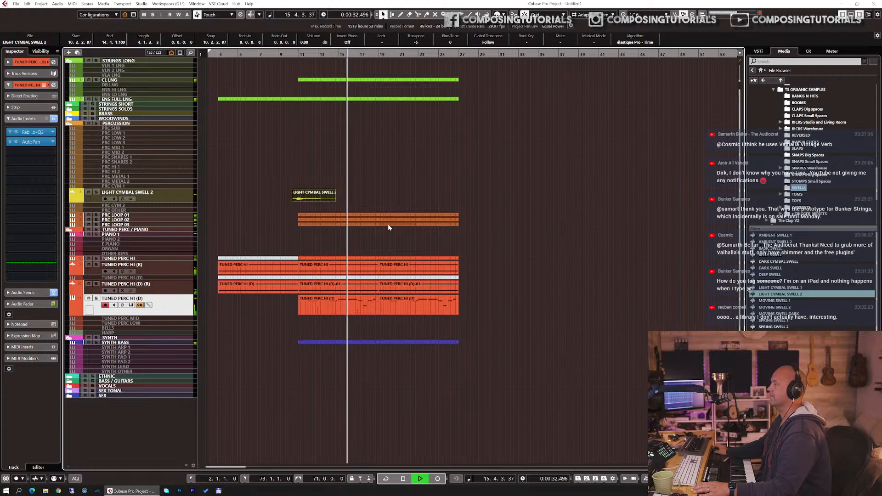
# Step: Copy the LIGHT CYMBAL SWELL 2 event on its own track so the copy starts at 18.2.2, and stop playback
pyautogui.moveTo(317, 193)
pyautogui.click(297, 184)
pyautogui.click(318, 212)
pyautogui.keyDown('shift'); pyautogui.click(302, 189); pyautogui.keyUp('shift')
pyautogui.moveTo(302, 190); pyautogui.dragTo(382, 191)
pyautogui.click(367, 194)
pyautogui.press('space')
pyautogui.click(303, 190)
pyautogui.press('Delete')
# Step: Move the first TUNED PERC HI (D) MIDI part from bar 11 onto bar 19
pyautogui.click(325, 314)
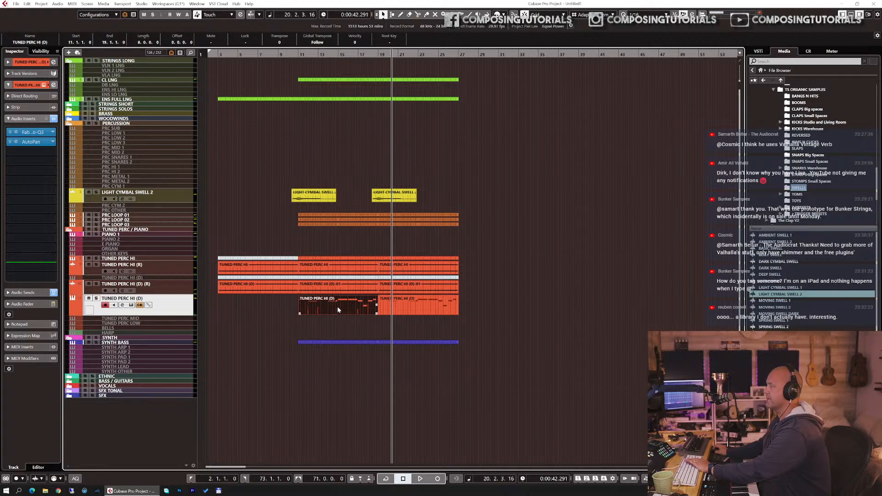
pyautogui.moveTo(337, 307); pyautogui.dragTo(413, 299)
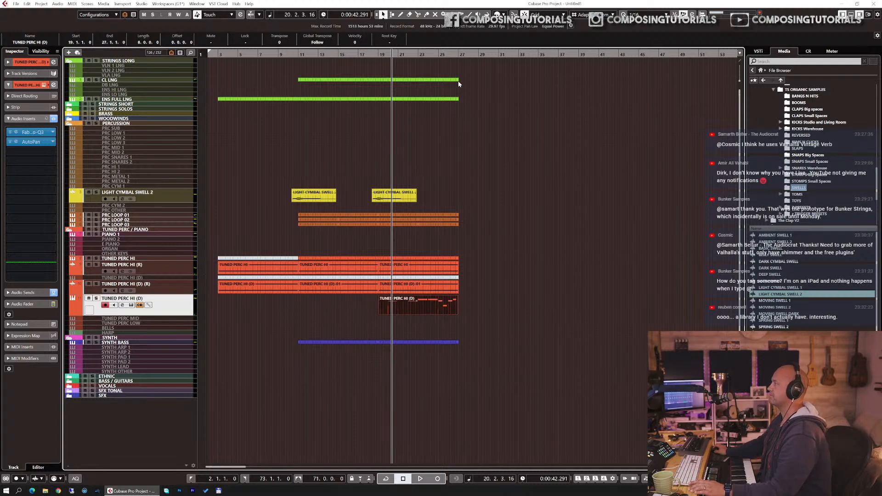
# Step: Copy the first audio events of both rendered TUNED PERC HI tracks to bar 27 and shorten them to end at bar 30
pyautogui.click(226, 269)
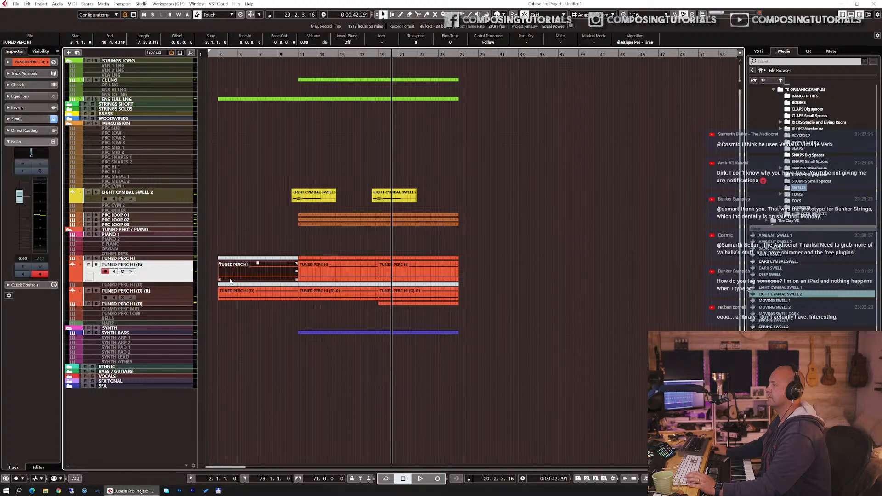
pyautogui.keyDown('shift'); pyautogui.click(231, 298); pyautogui.keyUp('shift')
pyautogui.moveTo(231, 298); pyautogui.dragTo(472, 296)
pyautogui.moveTo(536, 279); pyautogui.dragTo(486, 263)
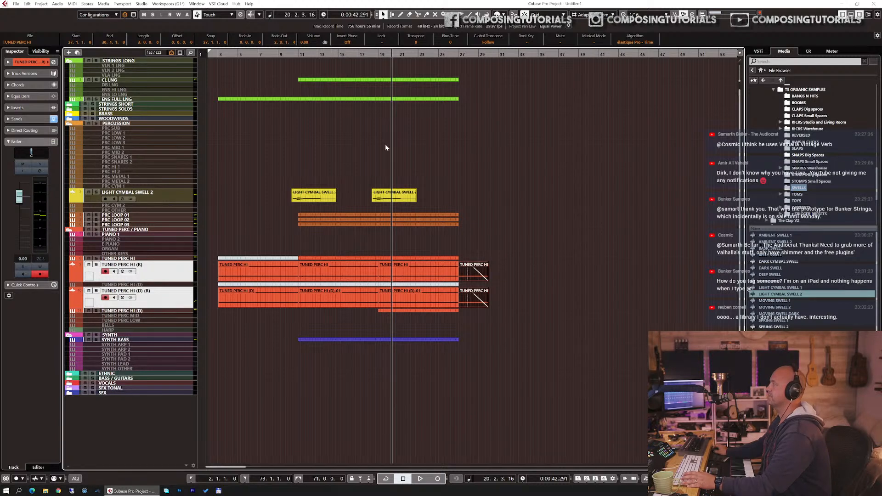
# Step: Copy the second LIGHT CYMBAL SWELL 2 event so it leads into bar 27, and remove the stray percussion parts
pyautogui.doubleClick(377, 182)
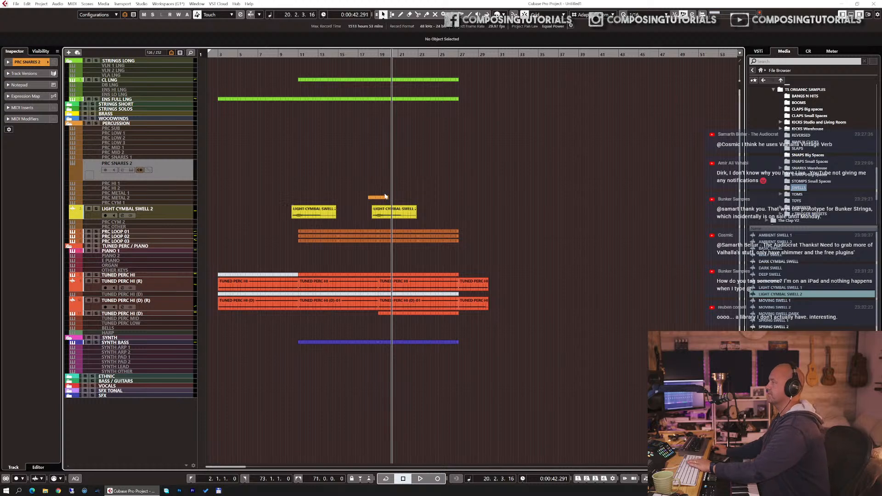
pyautogui.click(380, 196)
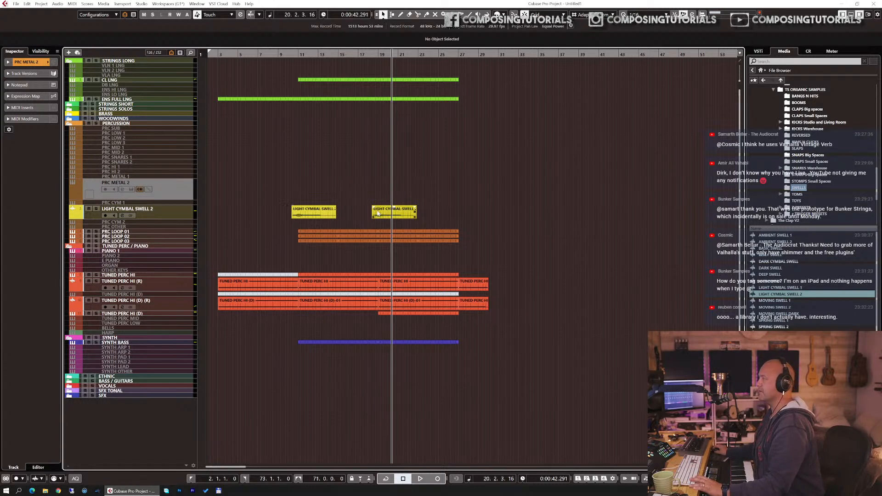
pyautogui.click(377, 213)
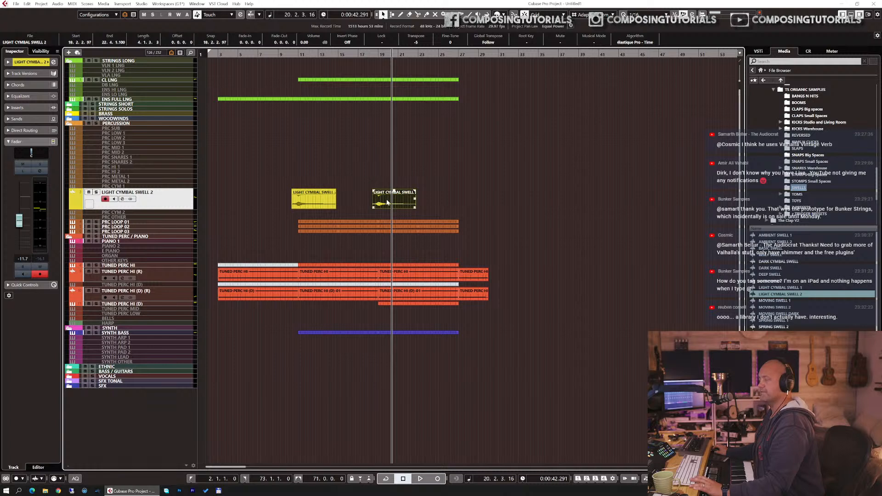
pyautogui.click(379, 56)
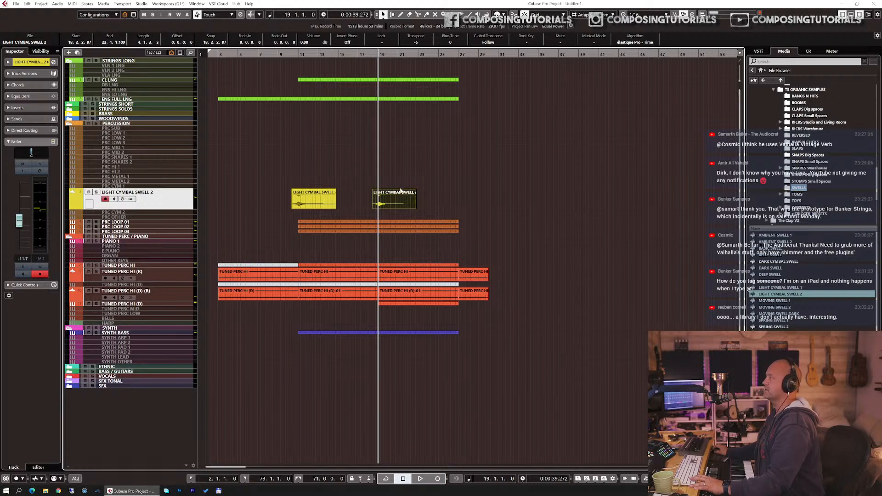
pyautogui.moveTo(384, 198); pyautogui.dragTo(458, 200)
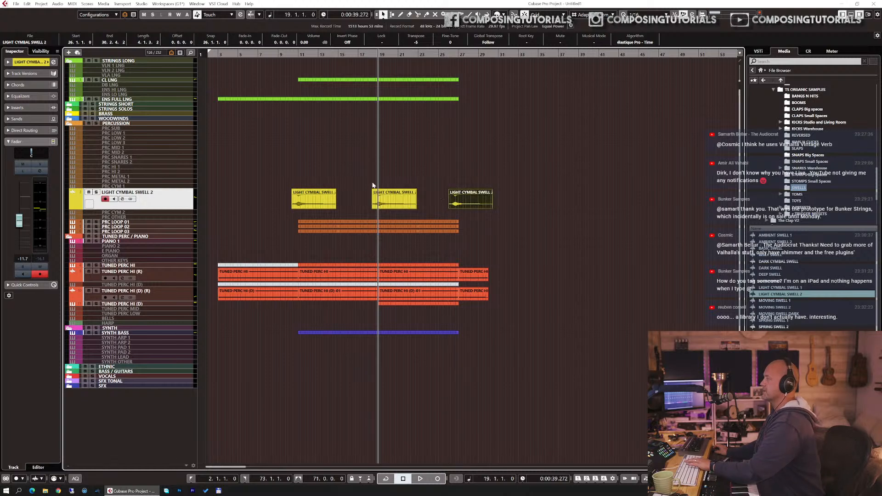
pyautogui.press('Delete')
pyautogui.moveTo(377, 180)
pyautogui.mouseDown()
pyautogui.moveTo(458, 181)
pyautogui.moveTo(364, 190)
pyautogui.mouseUp()
pyautogui.keyDown('shift'); pyautogui.click(394, 210); pyautogui.keyUp('shift')
pyautogui.press('Delete')
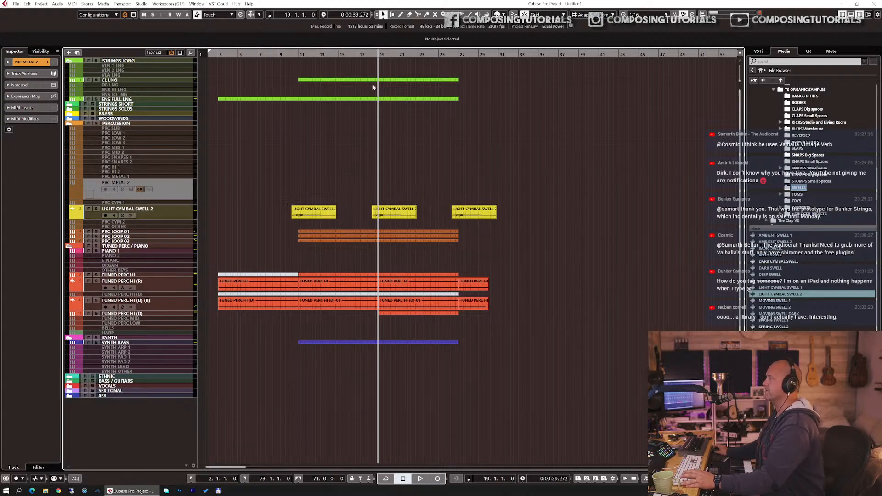
# Step: Play the arrangement from just after bar 17 past bar 29, checking where the ENS FULL LNG and CL LNG parts end
pyautogui.moveTo(360, 52); pyautogui.dragTo(360, 63)
pyautogui.press('space')
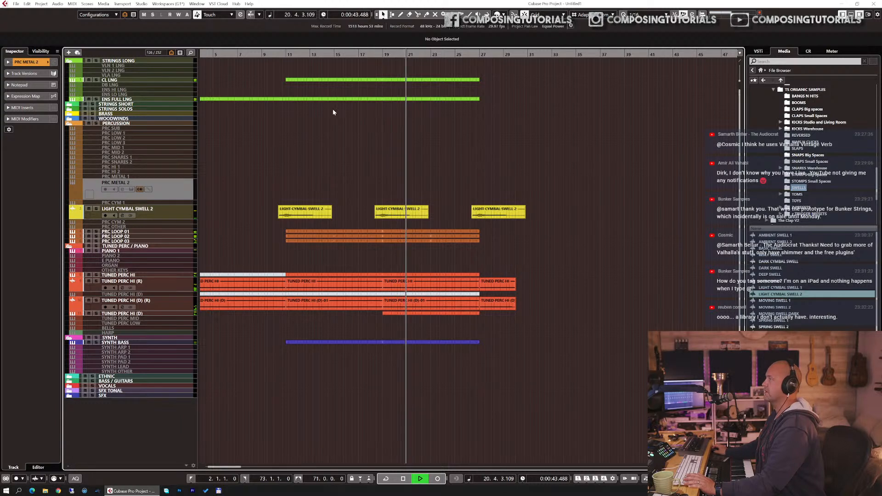
pyautogui.click(448, 99)
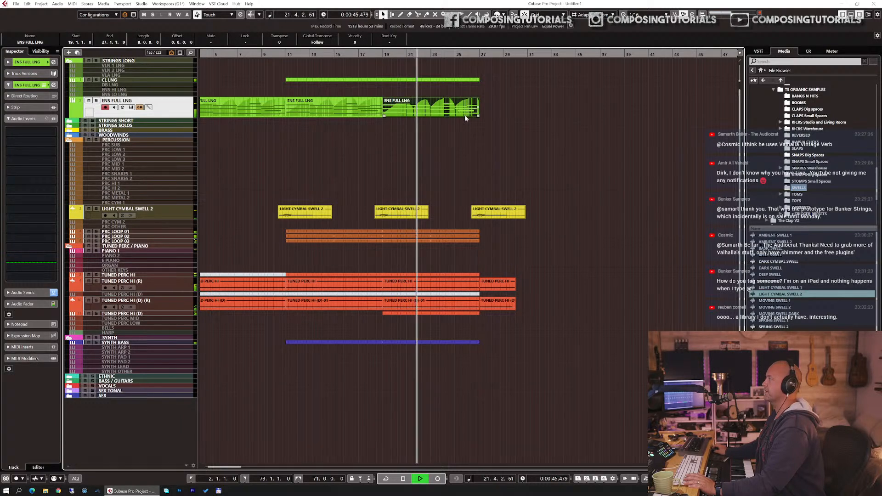
pyautogui.click(457, 81)
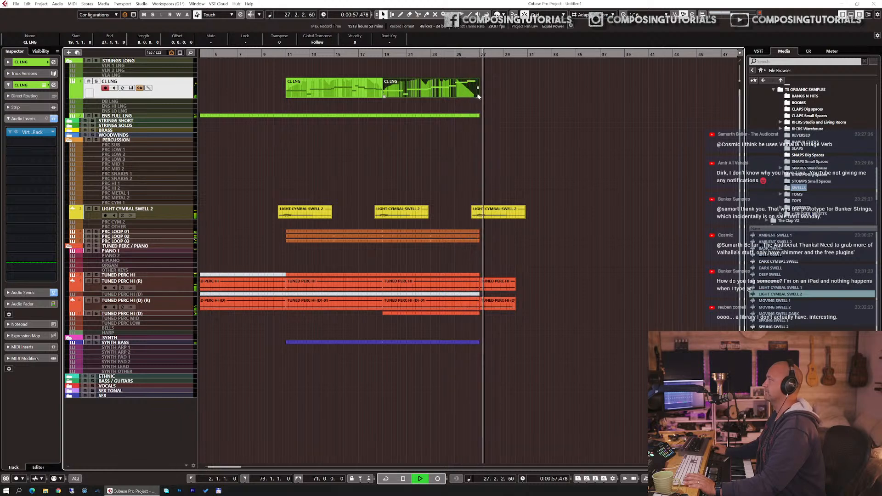
pyautogui.click(500, 216)
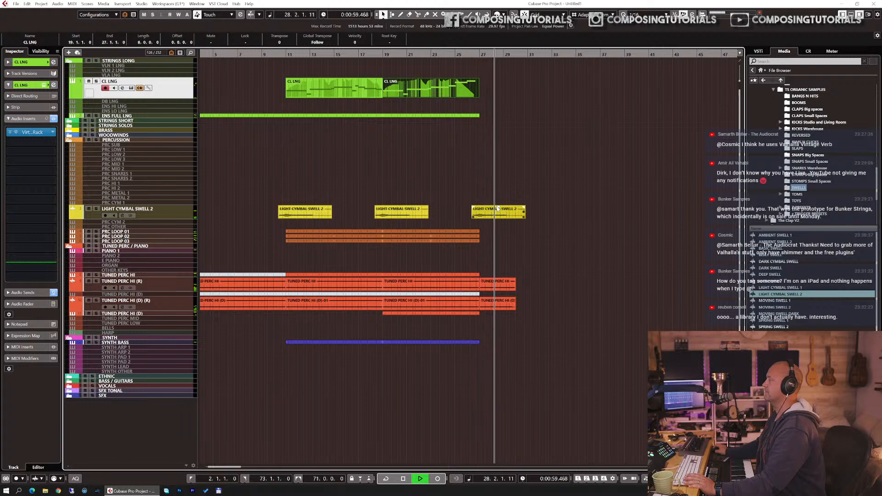
pyautogui.click(502, 248)
pyautogui.press('space')
# Step: Split both rendered mallet events at bar 29, delete the remainder, and duplicate the two-bar pieces twice up to bar 33
pyautogui.moveTo(507, 273); pyautogui.dragTo(510, 304)
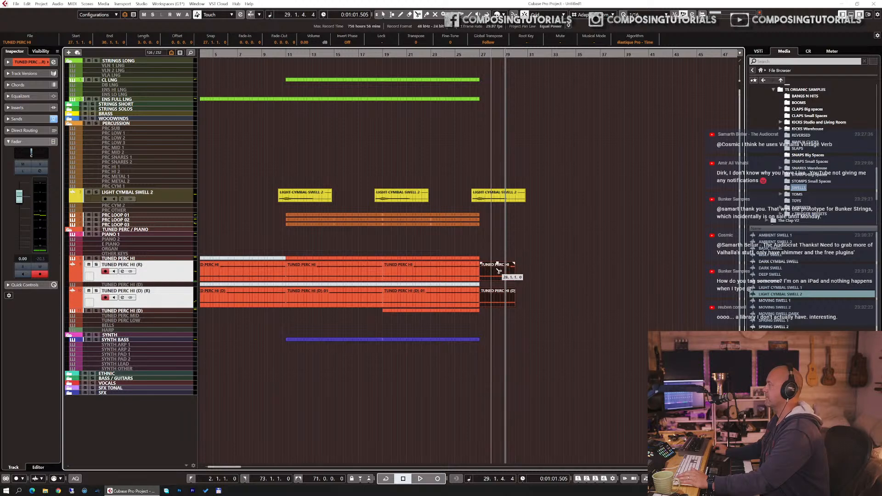
pyautogui.scroll(3, 501, 271)
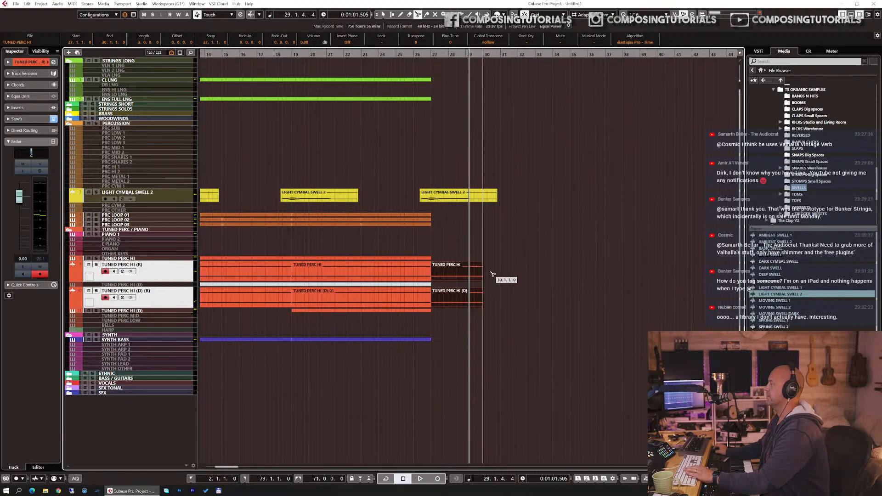
pyautogui.click(463, 272)
pyautogui.moveTo(470, 256); pyautogui.dragTo(480, 312)
pyautogui.press('Delete')
pyautogui.moveTo(444, 252); pyautogui.dragTo(462, 315)
pyautogui.hotkey('ctrl', 'd')
pyautogui.hotkey('ctrl', 'd')
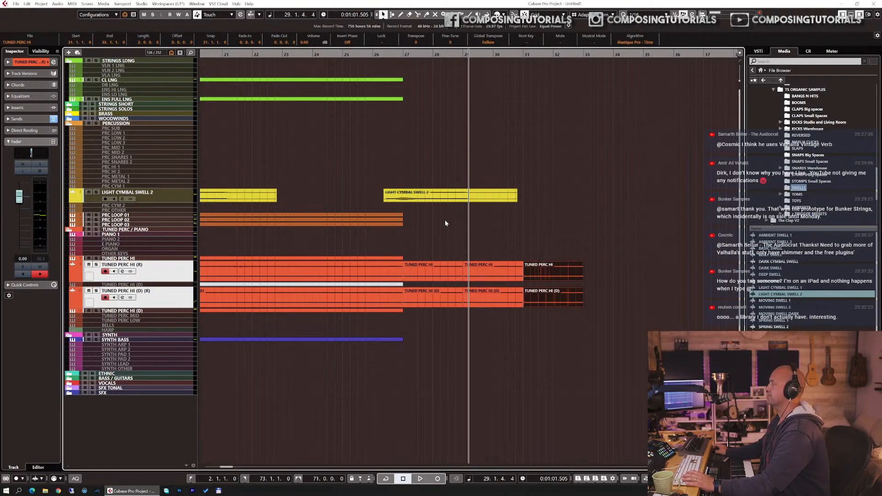
# Step: Play the extended mallet ending from just before bar 26 to bar 33
pyautogui.click(370, 52)
pyautogui.press('space')
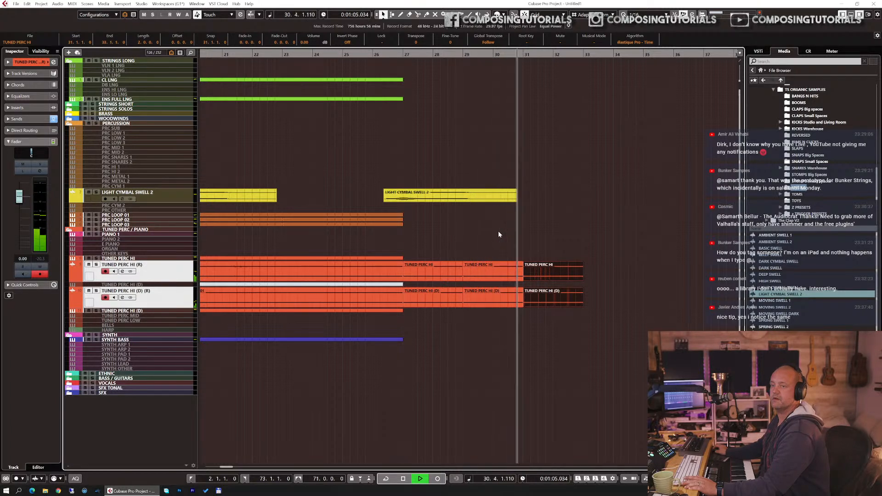
pyautogui.click(550, 266)
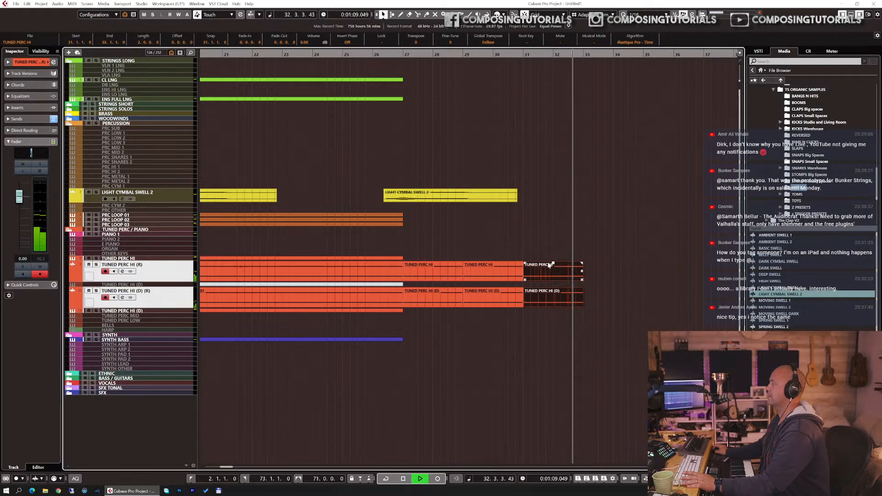
pyautogui.click(390, 290)
pyautogui.press('space')
# Step: Delete the last mallet audio copies at bar 31 on both rendered tracks and place the playhead at bar 30
pyautogui.click(130, 310)
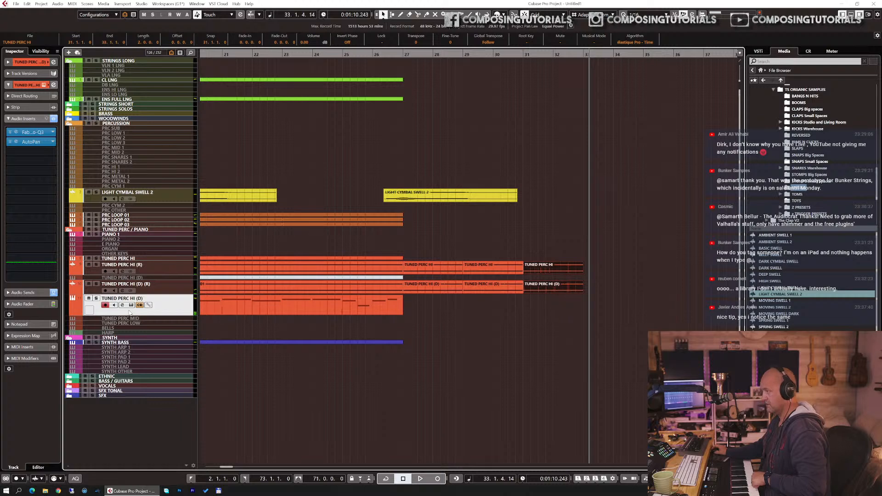
pyautogui.click(494, 55)
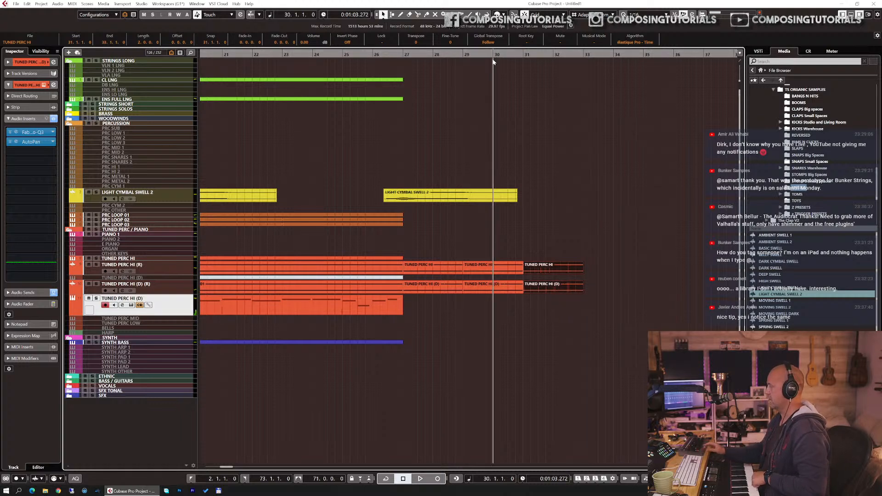
pyautogui.moveTo(568, 205); pyautogui.dragTo(573, 287)
pyautogui.press('Delete')
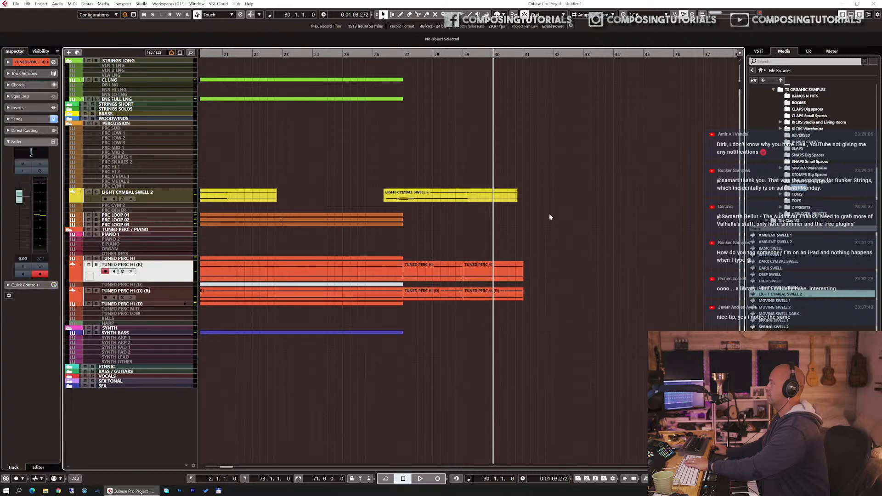
pyautogui.press('KP_Multiply')
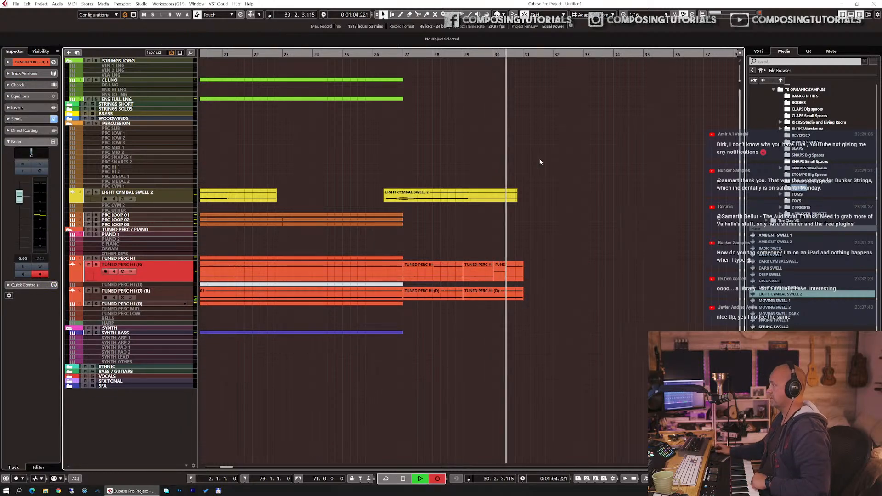
pyautogui.press('space')
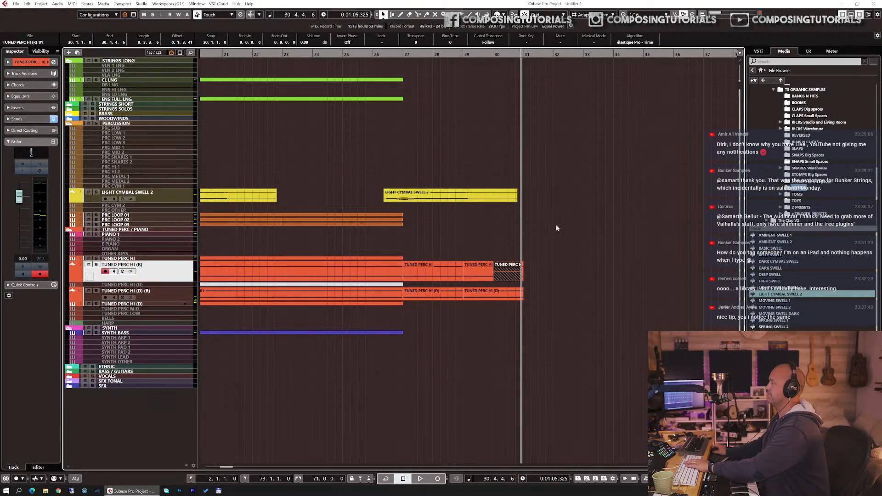
pyautogui.press('Delete')
# Step: Record a short closing MIDI part on the TUNED PERC HI (D) track from bar 30
pyautogui.click(165, 303)
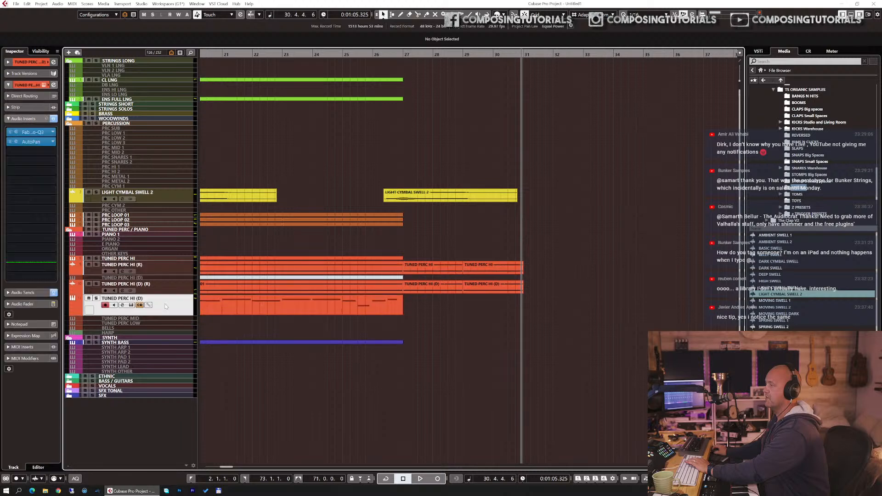
pyautogui.click(494, 54)
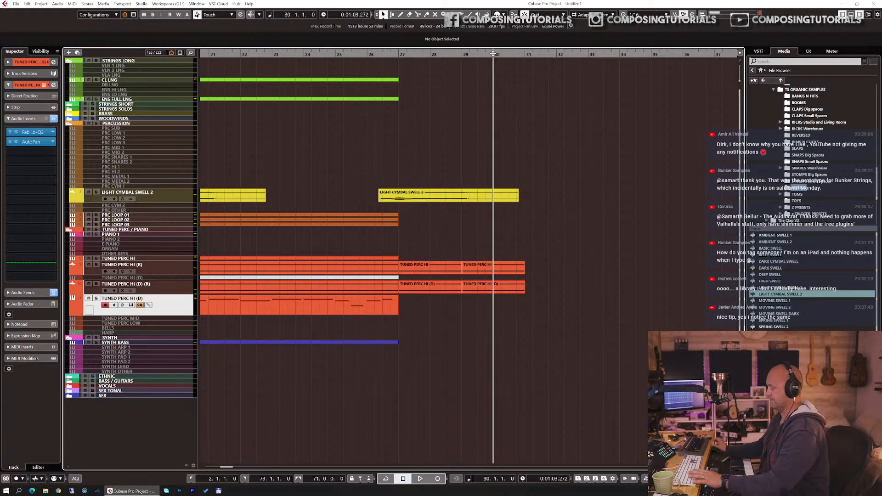
pyautogui.press('KP_Multiply')
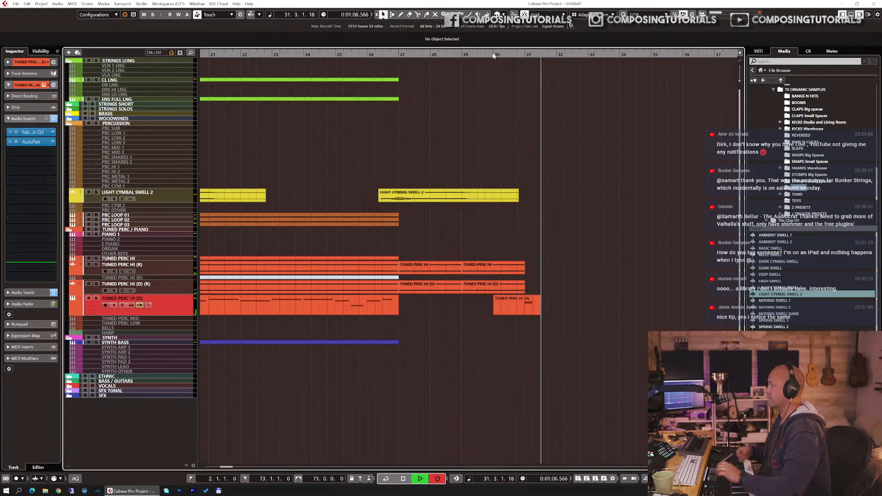
pyautogui.press('space')
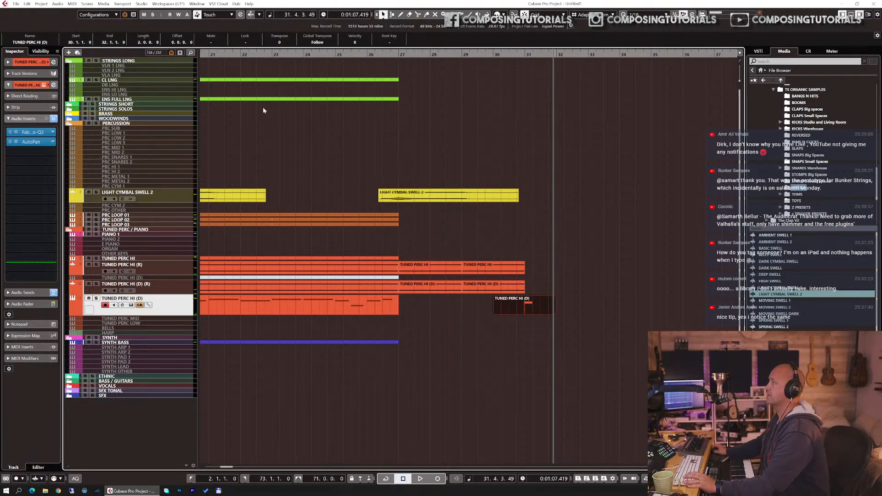
# Step: Select the CL LNG track and play the arrangement from just before bar 25
pyautogui.click(143, 80)
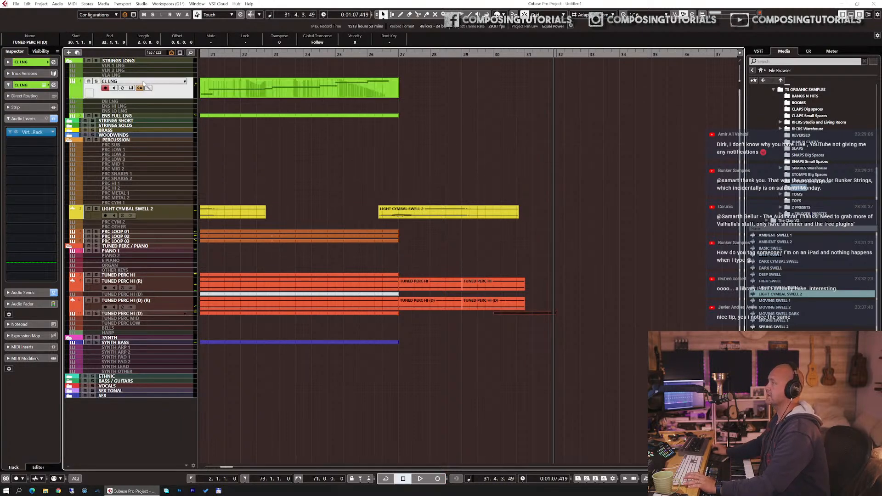
pyautogui.doubleClick(333, 54)
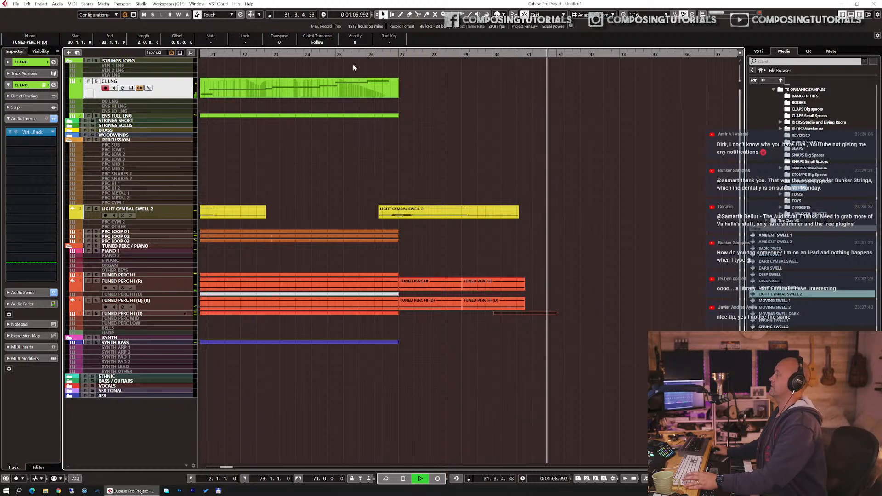
# Step: Stop playback and record a closing strings part on the CL LNG track, rolling in from bar 25 to about bar 32
pyautogui.press('space')
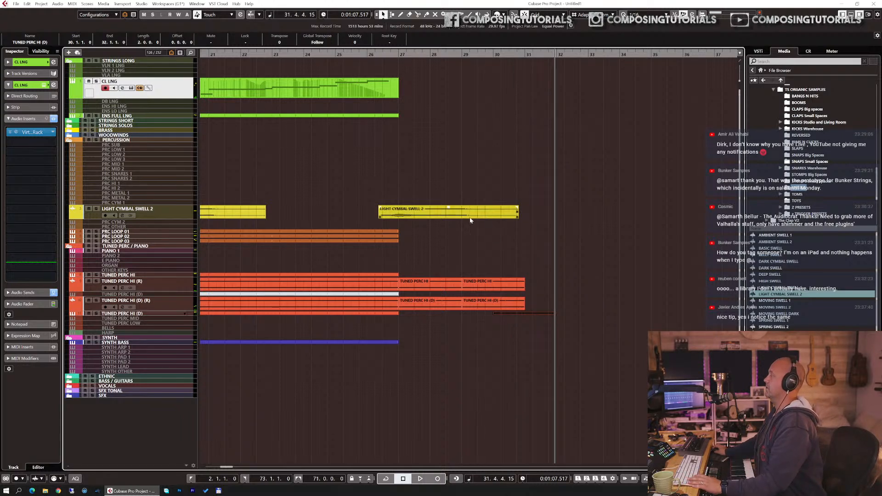
pyautogui.click(336, 55)
pyautogui.press('KP_Multiply')
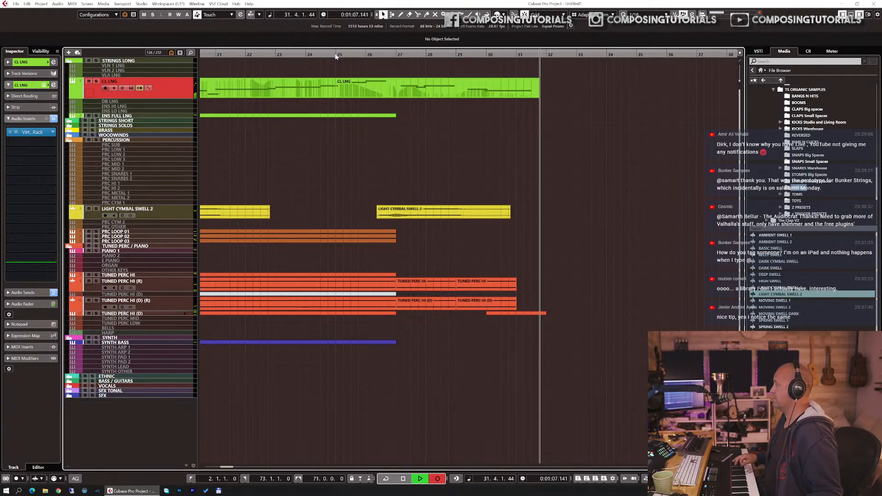
pyautogui.press('space')
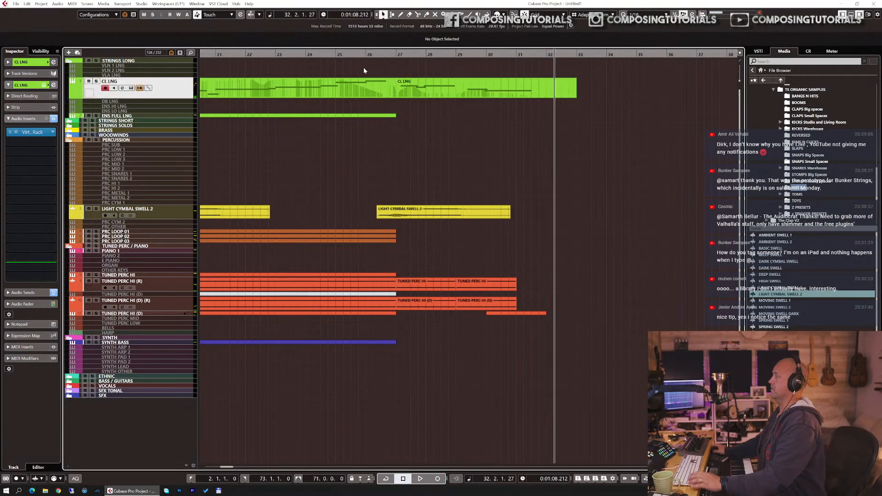
# Step: Record a short closing piano part on the PIANO 1 track from bar 30 to about bar 33
pyautogui.click(150, 252)
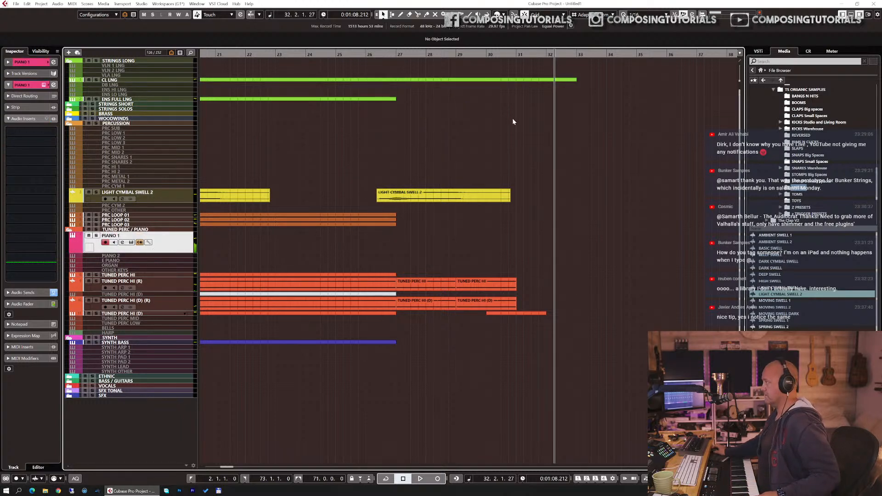
pyautogui.click(488, 56)
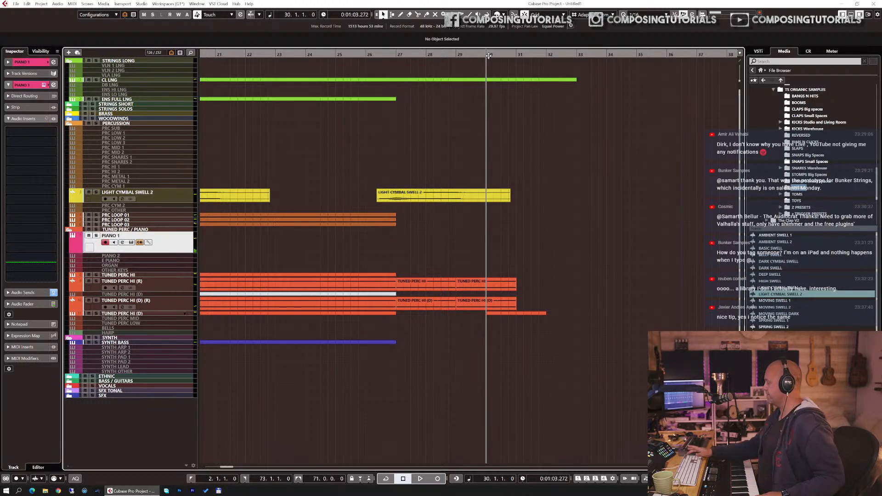
pyautogui.press('KP_Multiply')
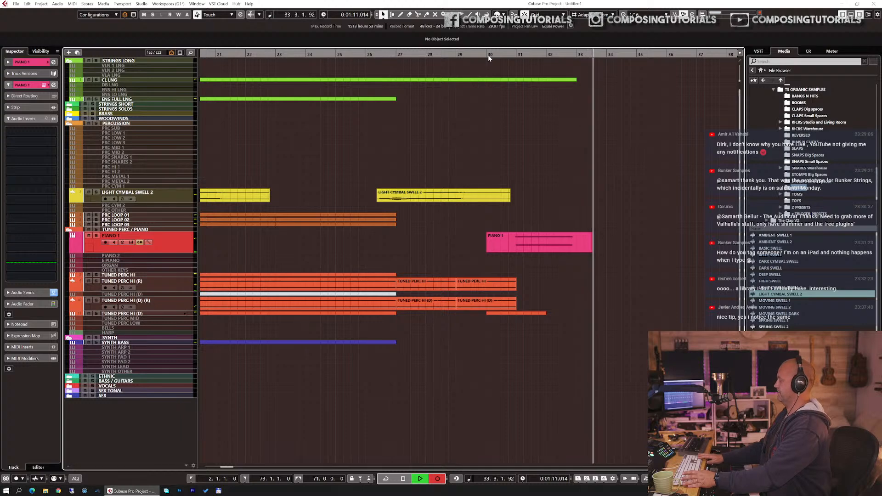
pyautogui.press('space')
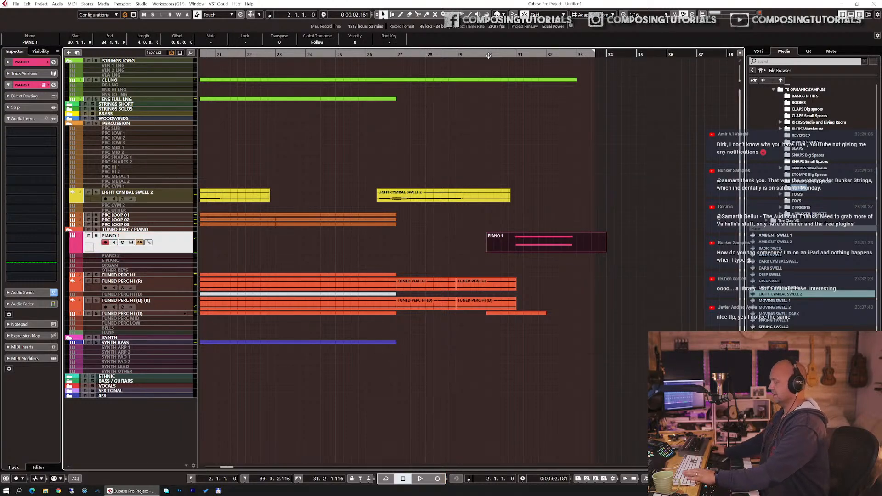
# Step: Play the whole arrangement from bar 2 with all of its bars in view
pyautogui.press('g')
pyautogui.press('g')
pyautogui.press('g')
pyautogui.press('g')
pyautogui.press('g')
pyautogui.press('g')
pyautogui.press('g')
pyautogui.press('g')
pyautogui.press('g')
pyautogui.press('space')
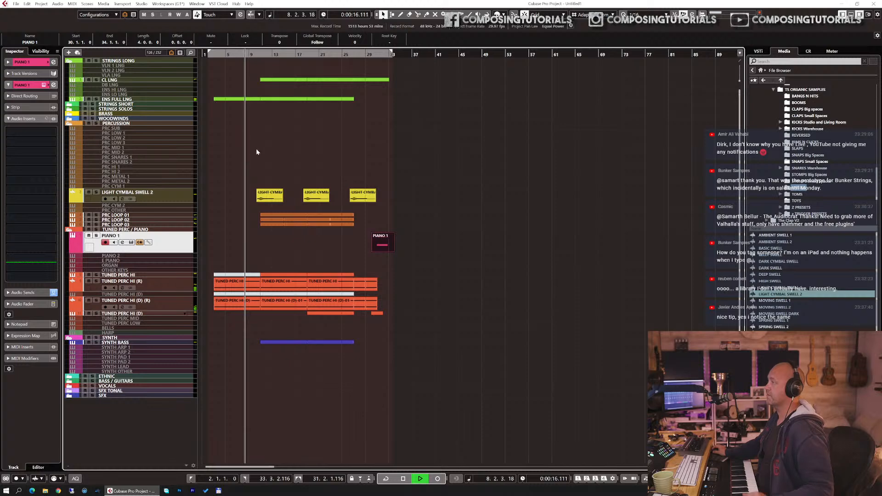
# Step: Find the MASTER group track by searching for "mas" and lower its volume to -7.66 dB
pyautogui.hotkey('ctrl', 'f')
pyautogui.write('m')
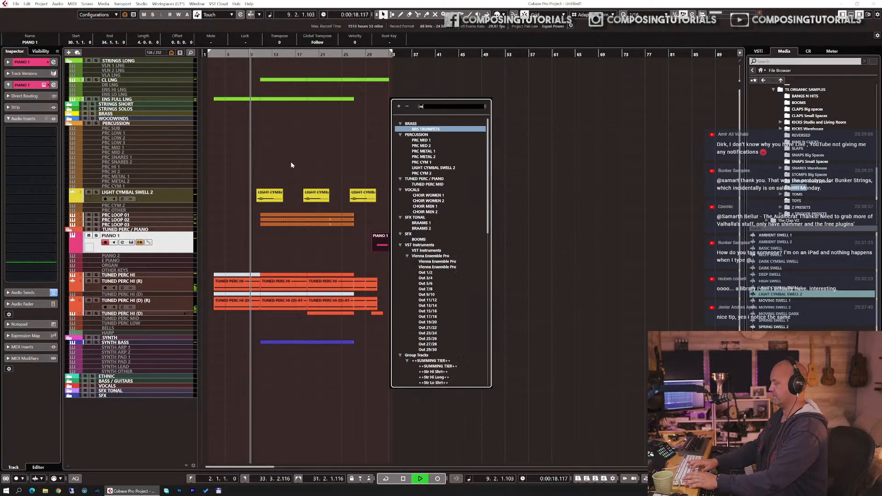
pyautogui.write('as')
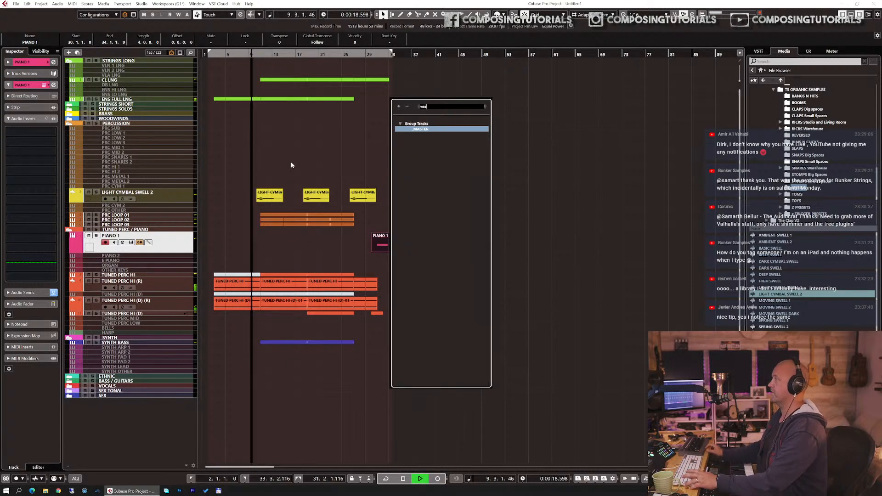
pyautogui.click(419, 130)
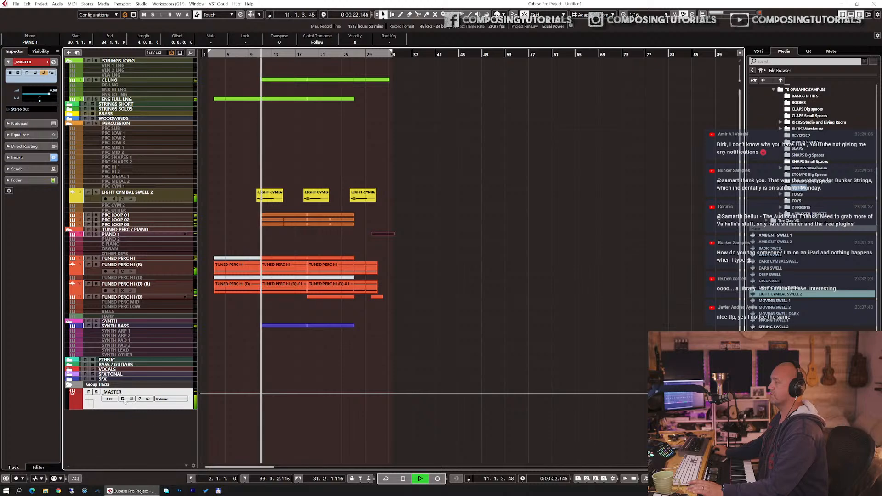
pyautogui.click(19, 180)
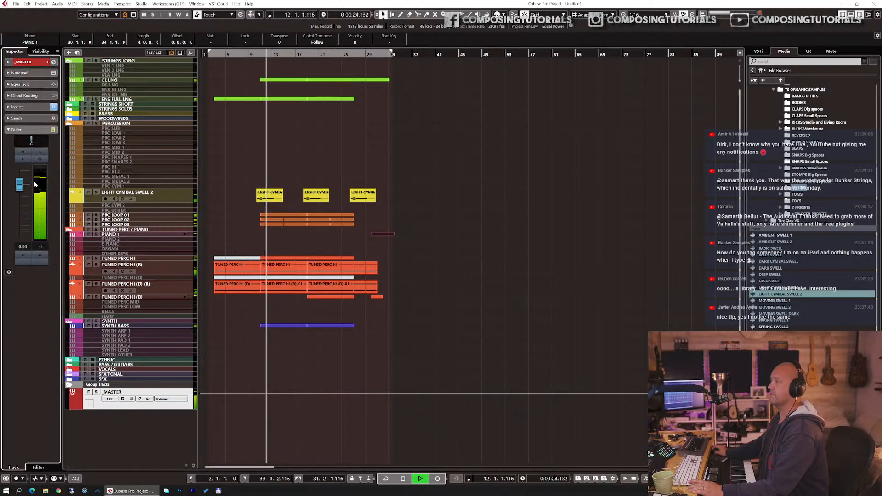
pyautogui.moveTo(19, 183); pyautogui.dragTo(19, 204)
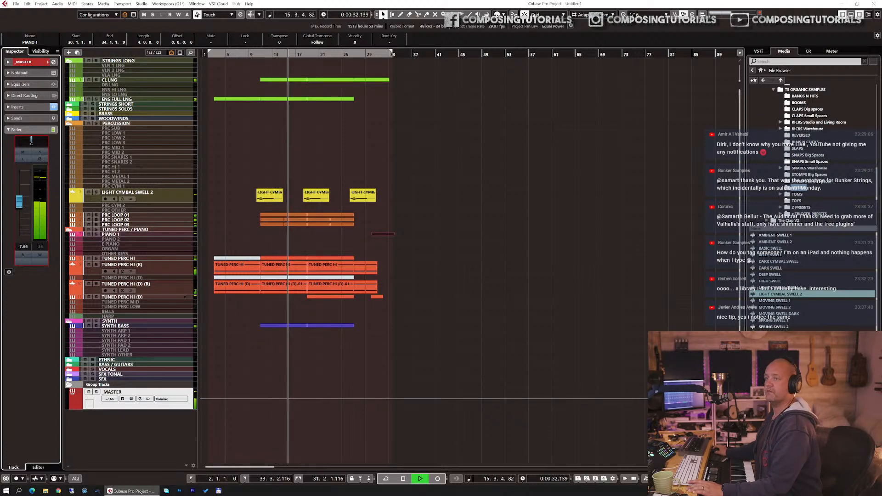
# Step: Set the SYNTH BASS volume to -4.02 dB and the PRC LOOP 01 volume to -6.44 dB
pyautogui.click(120, 327)
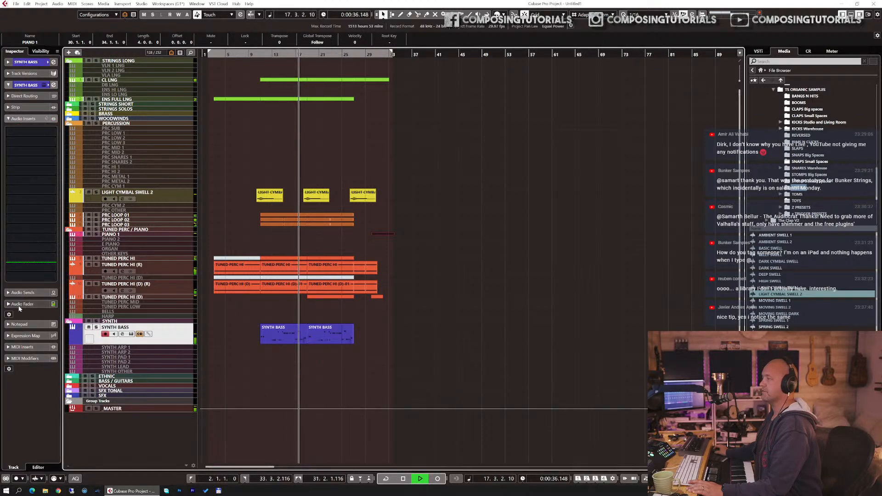
pyautogui.moveTo(19, 196); pyautogui.dragTo(19, 207)
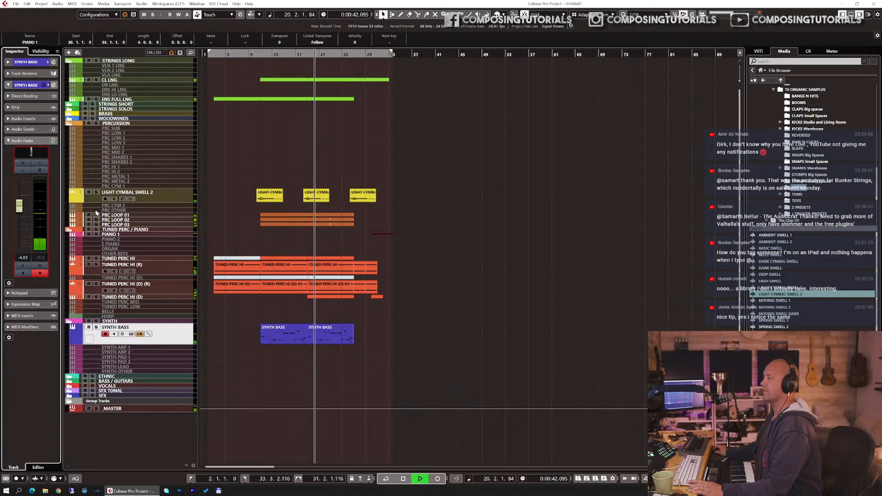
pyautogui.click(114, 215)
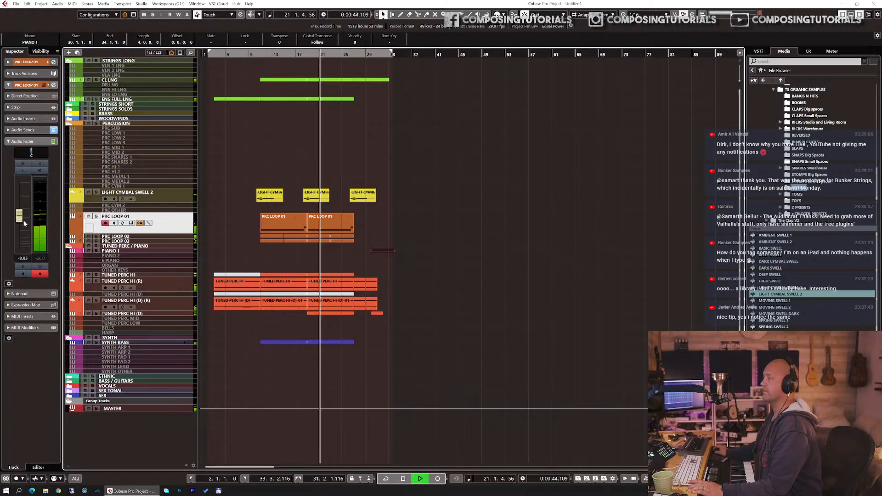
pyautogui.moveTo(20, 219); pyautogui.dragTo(21, 215)
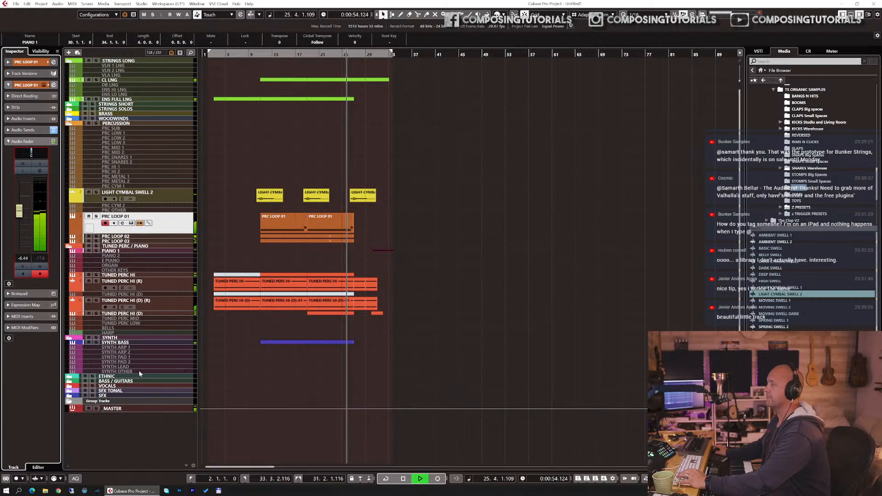
# Step: Set the MASTER volume to -6.78 dB and add L3-LL Multi Stereo as its second insert effect
pyautogui.click(142, 408)
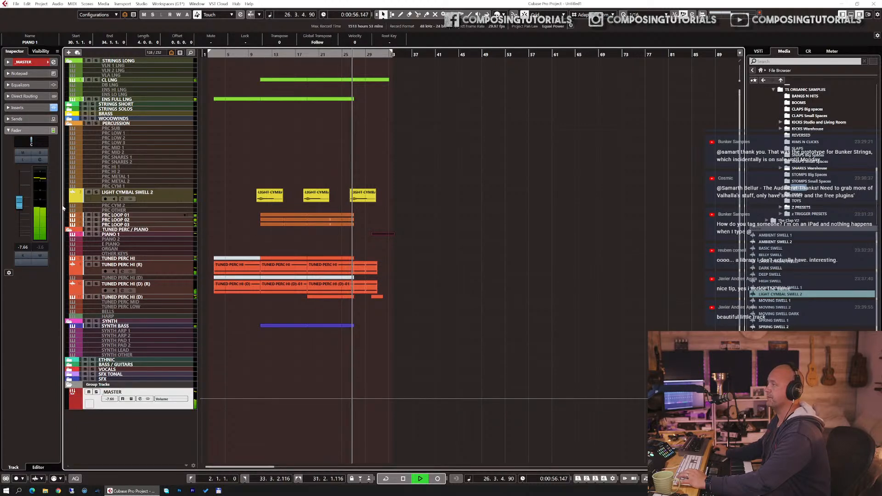
pyautogui.moveTo(19, 206); pyautogui.dragTo(19, 203)
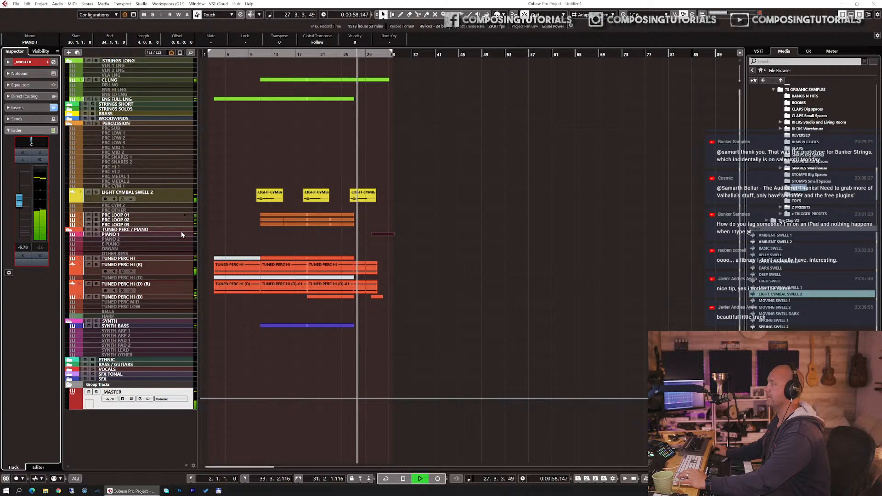
pyautogui.click(44, 107)
pyautogui.click(53, 132)
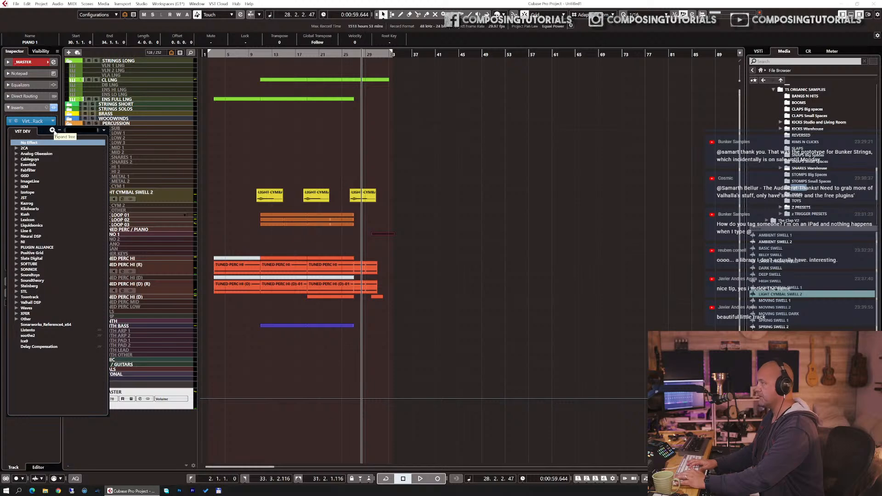
pyautogui.write('hal')
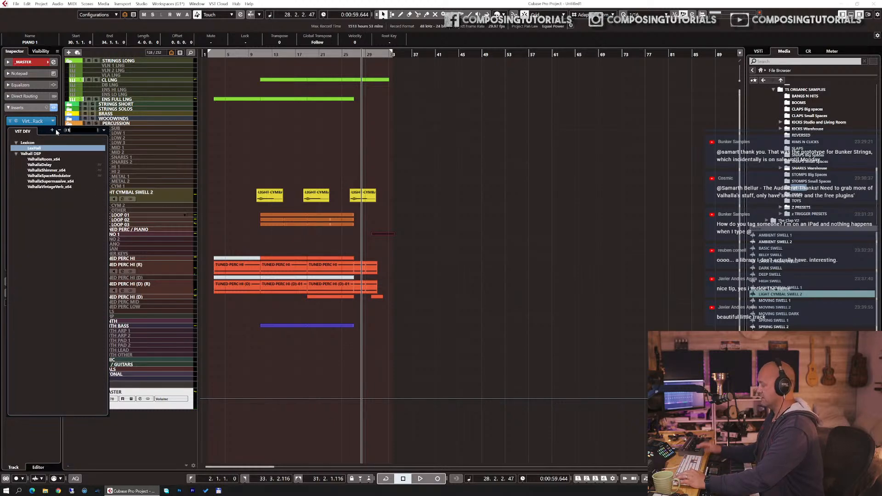
pyautogui.press('BackSpace')
pyautogui.press('BackSpace')
pyautogui.press('BackSpace')
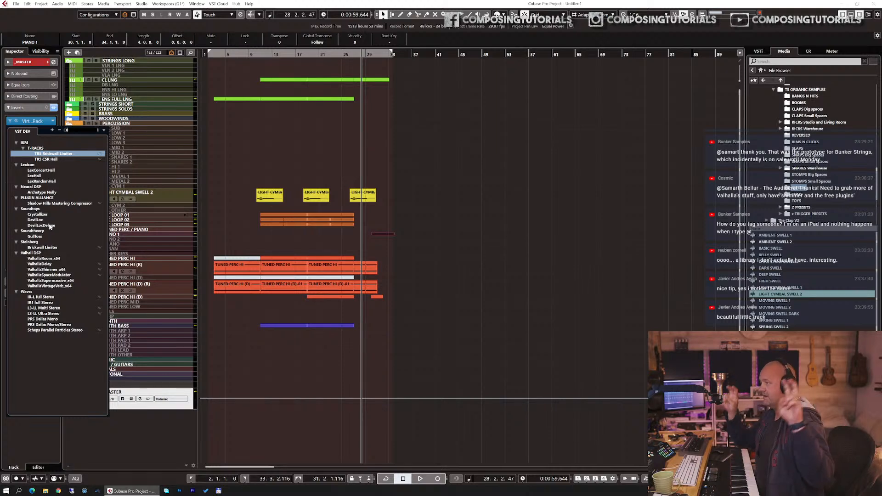
pyautogui.click(46, 308)
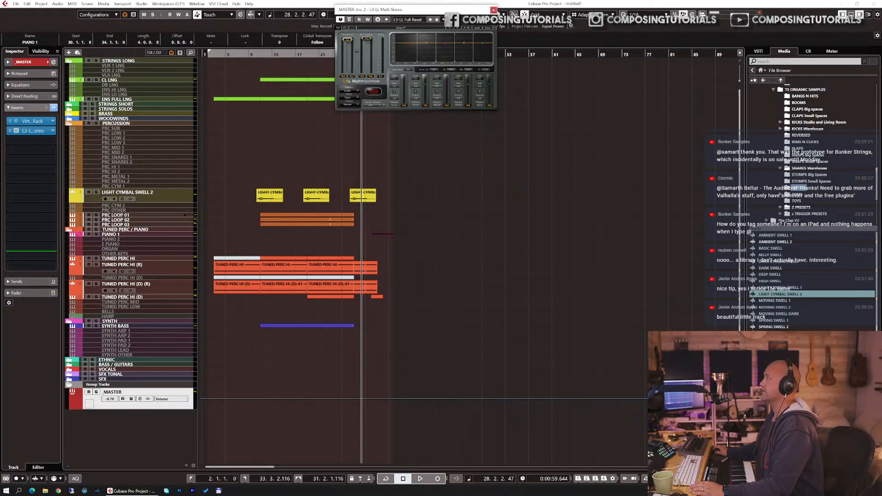
# Step: Play from bar 2, close the limiter window and set the MASTER volume to -3.36 dB
pyautogui.press('KP_1')
pyautogui.press('space')
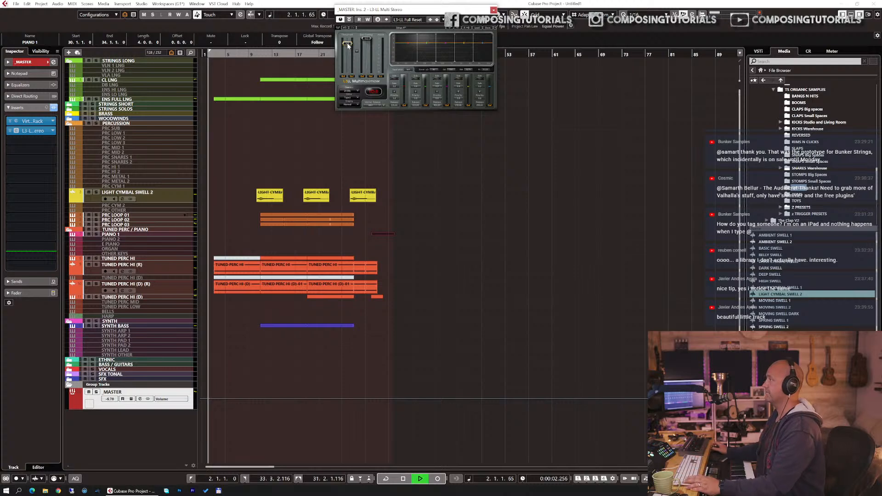
pyautogui.click(493, 9)
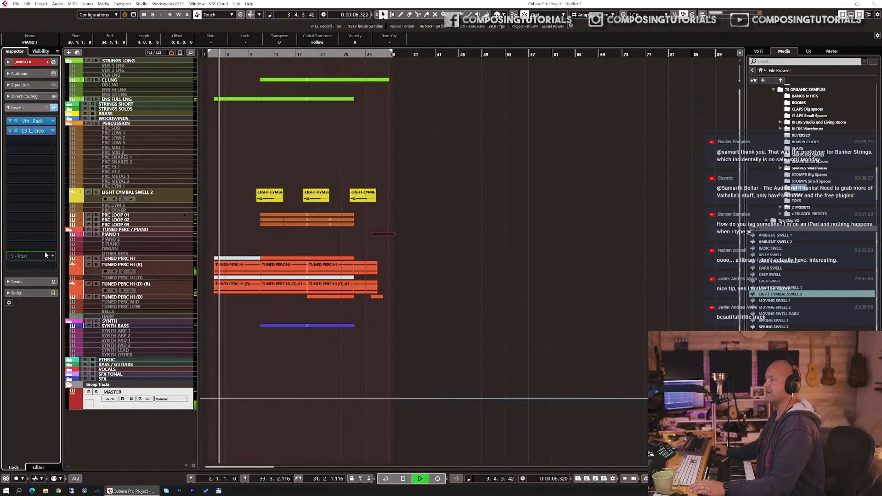
pyautogui.click(26, 281)
pyautogui.click(28, 248)
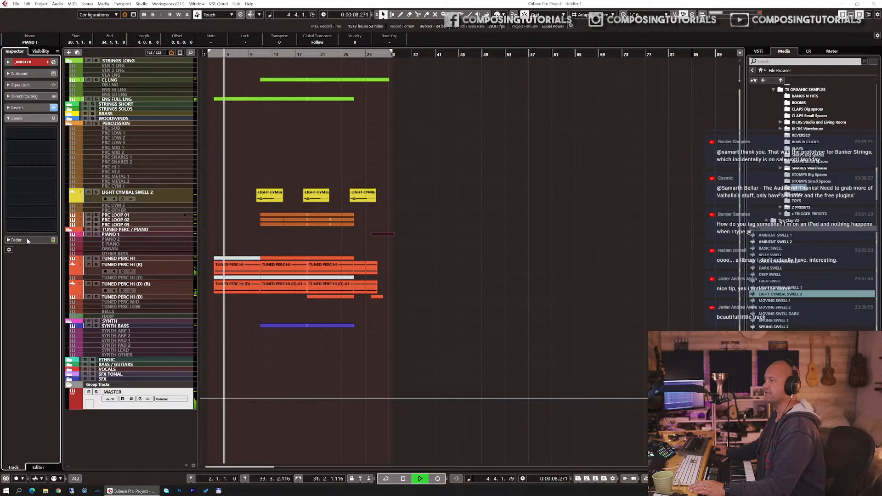
pyautogui.moveTo(19, 199); pyautogui.dragTo(20, 197)
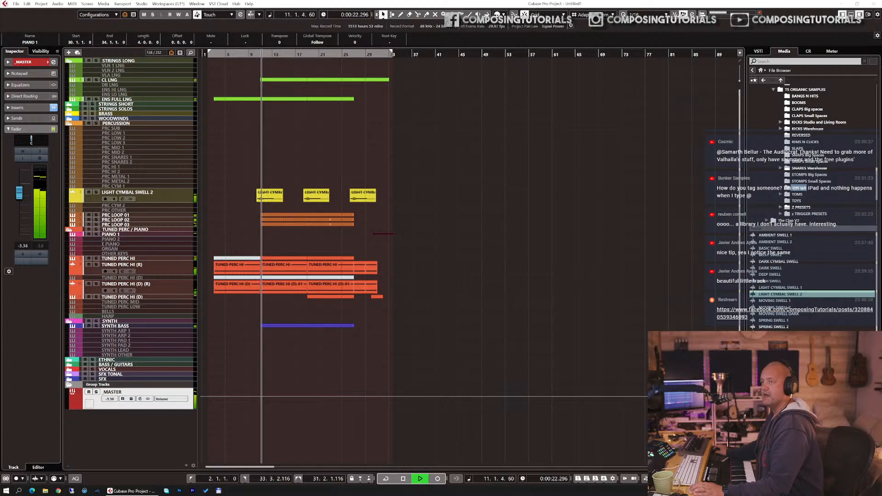
# Step: Switch to Chrome and copy the ASPIRE product page address, heavyocity.com/product/aspire/, to share in the livestream chat
pyautogui.moveTo(271, 1); pyautogui.dragTo(257, 1)
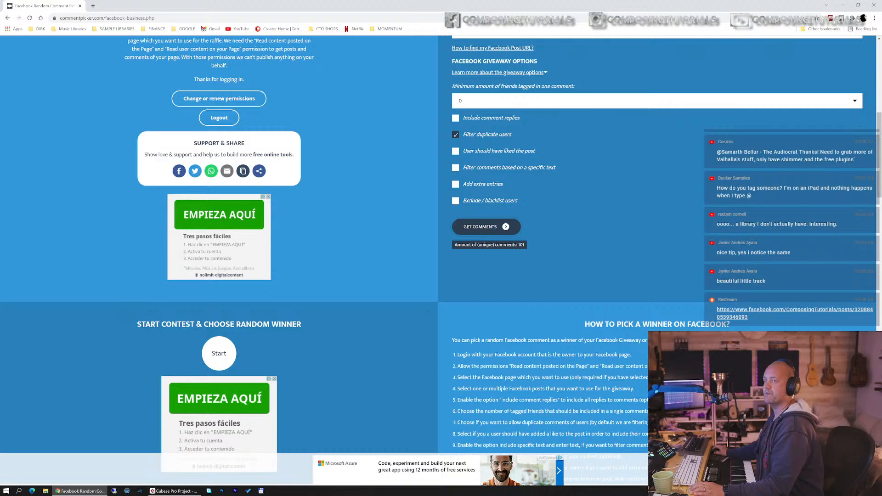
pyautogui.moveTo(351, 5); pyautogui.dragTo(317, 7)
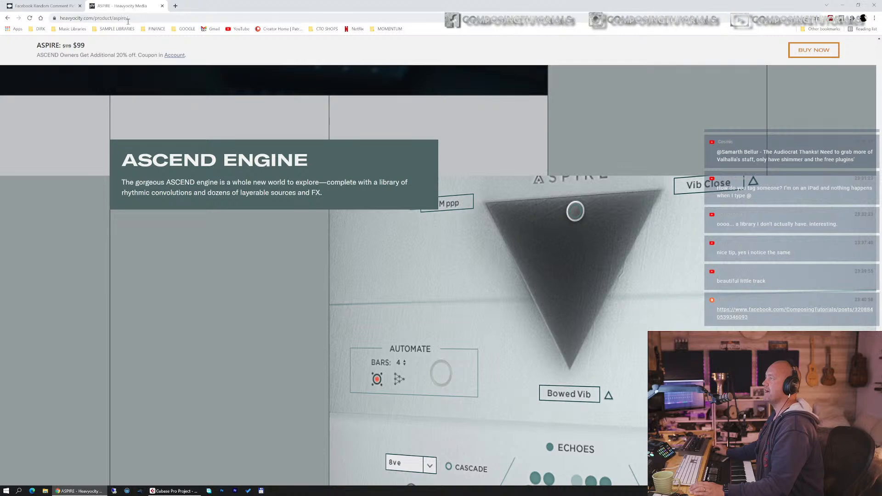
pyautogui.click(150, 18)
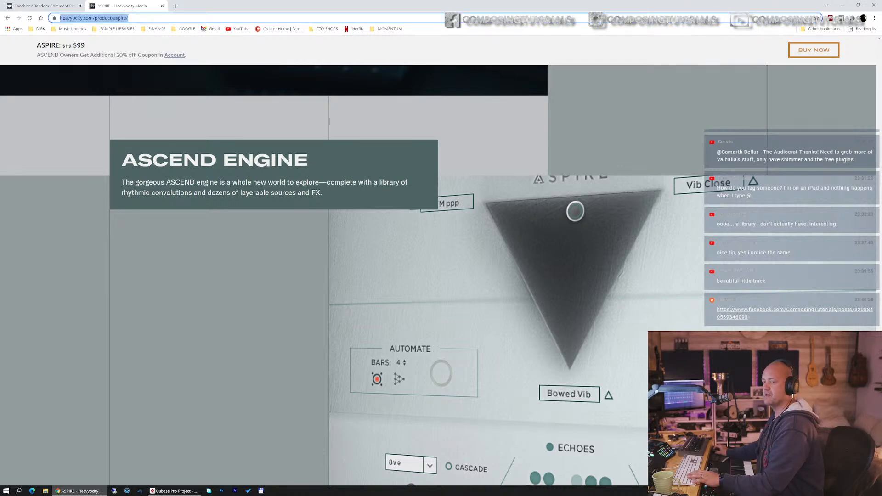
pyautogui.click(141, 259)
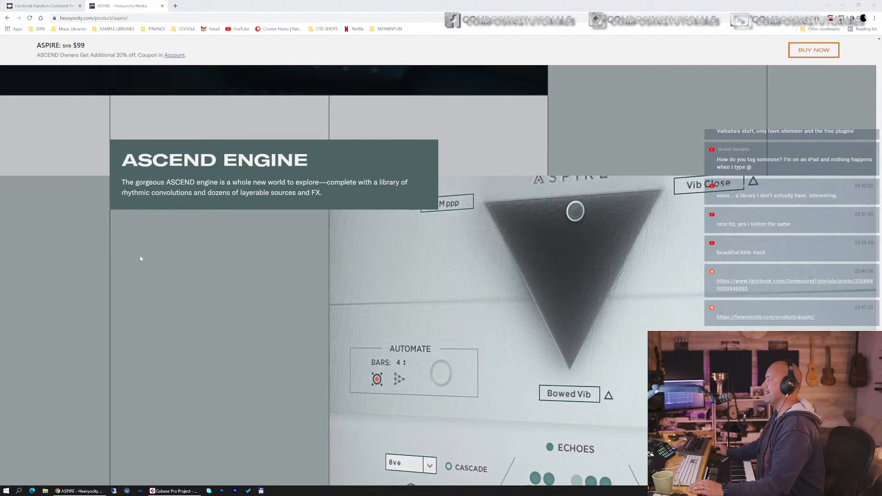
# Step: Show the header of the ASPIRE Modern Mallets product page and close that page
pyautogui.scroll(20, 142, 254)
pyautogui.scroll(15, 140, 246)
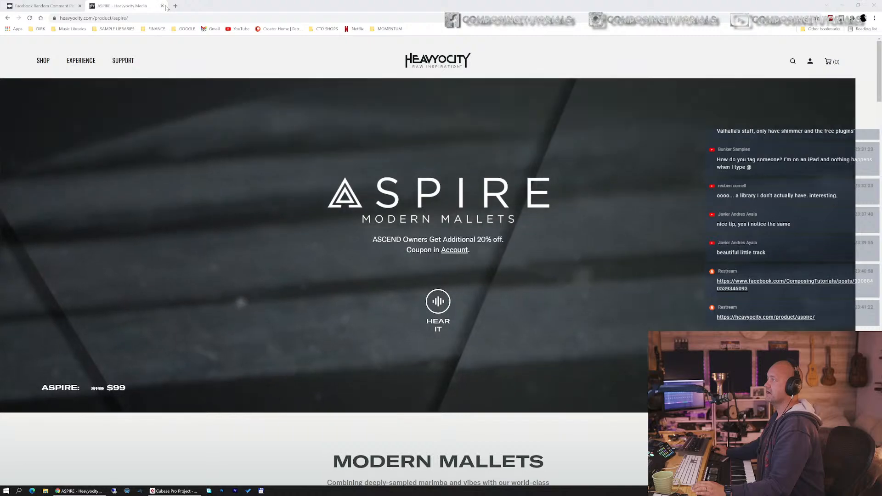
pyautogui.click(162, 6)
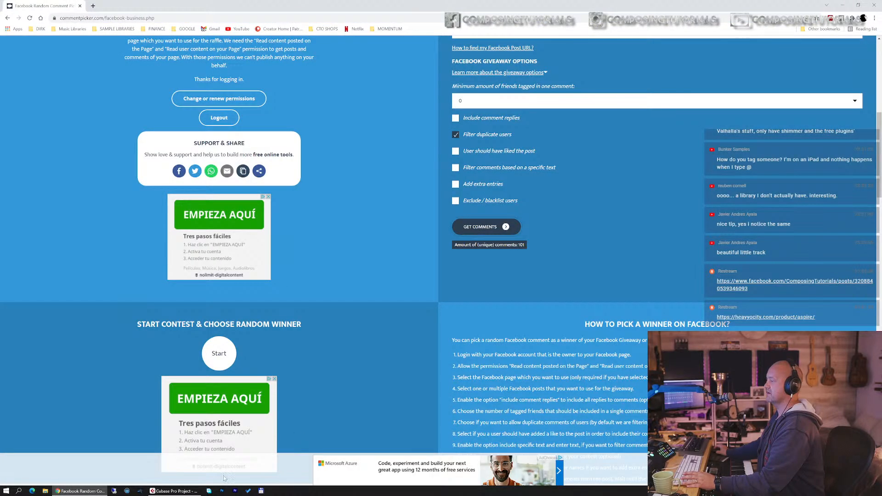
# Step: Switch back to Cubase and lower the MASTER volume to -13.9 dB
pyautogui.click(176, 491)
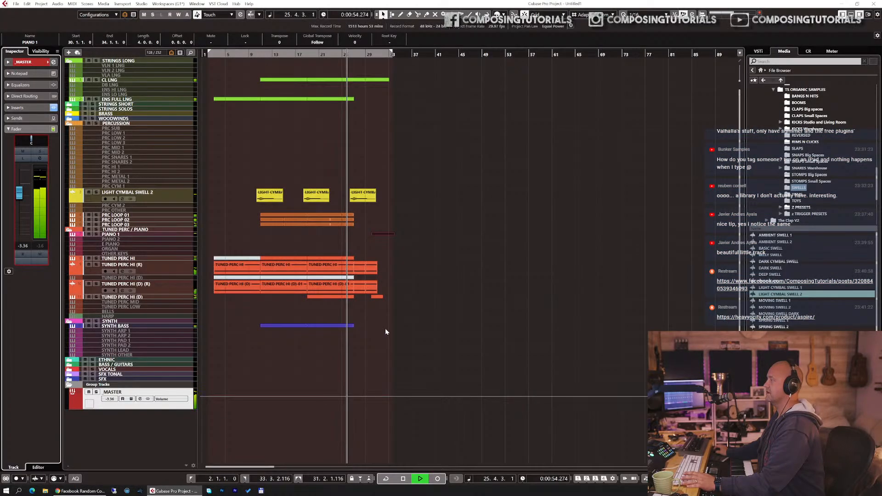
pyautogui.click(131, 408)
pyautogui.moveTo(21, 195); pyautogui.dragTo(19, 213)
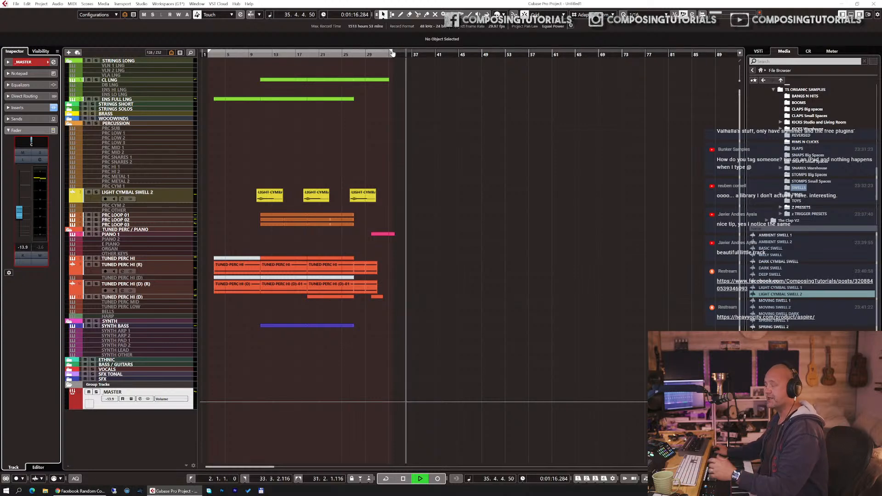
# Step: Extend the end of the locator range to bar 36, stop playback and return to bar 2
pyautogui.moveTo(408, 54); pyautogui.dragTo(405, 55)
pyautogui.press('space')
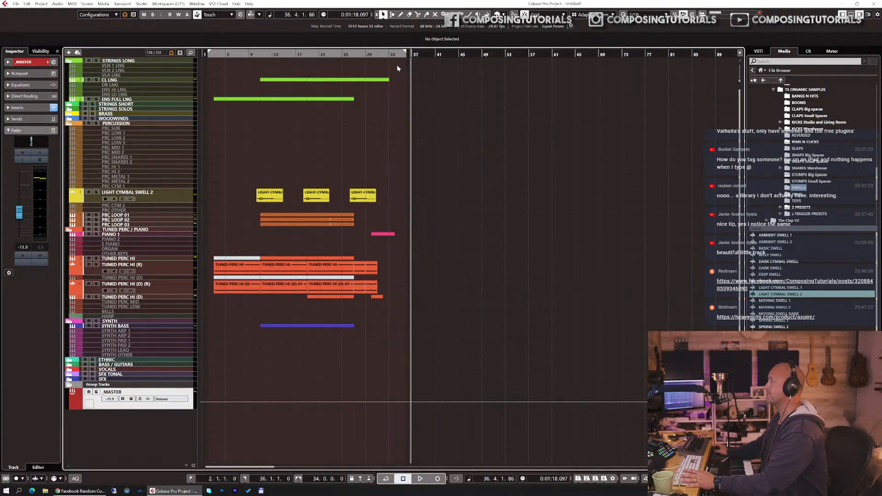
pyautogui.press('KP_1')
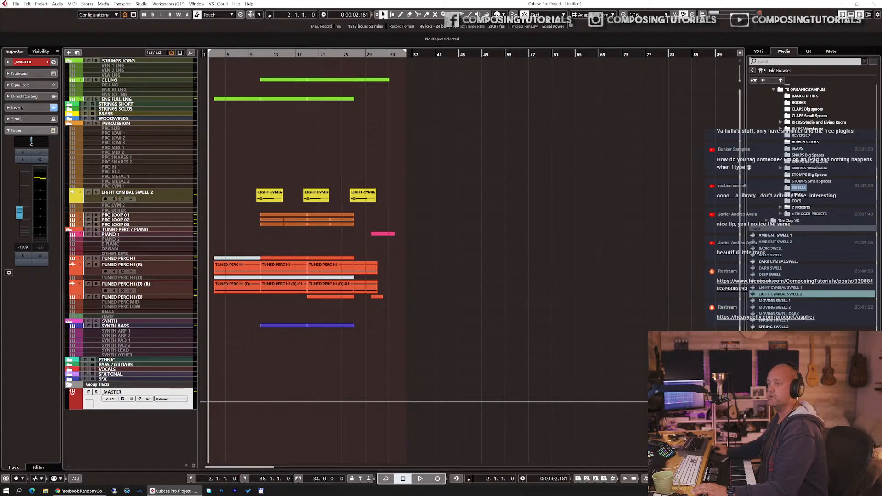
pyautogui.click(155, 193)
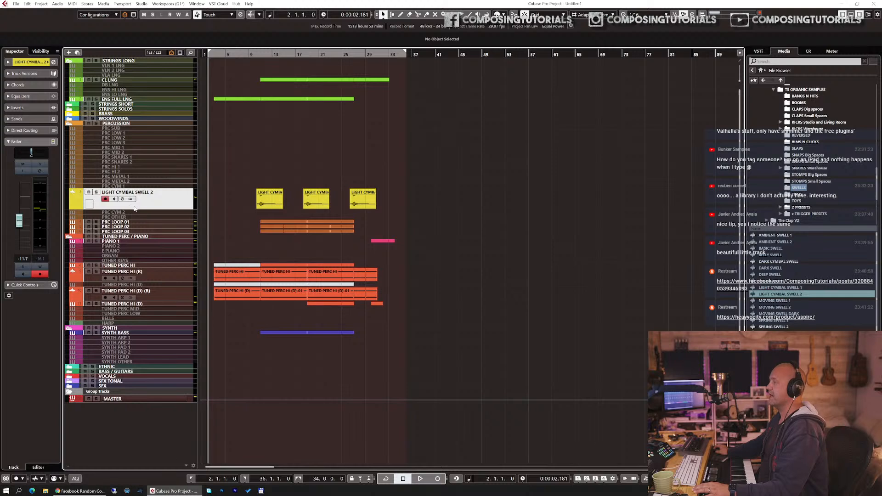
pyautogui.moveTo(134, 206); pyautogui.dragTo(137, 201)
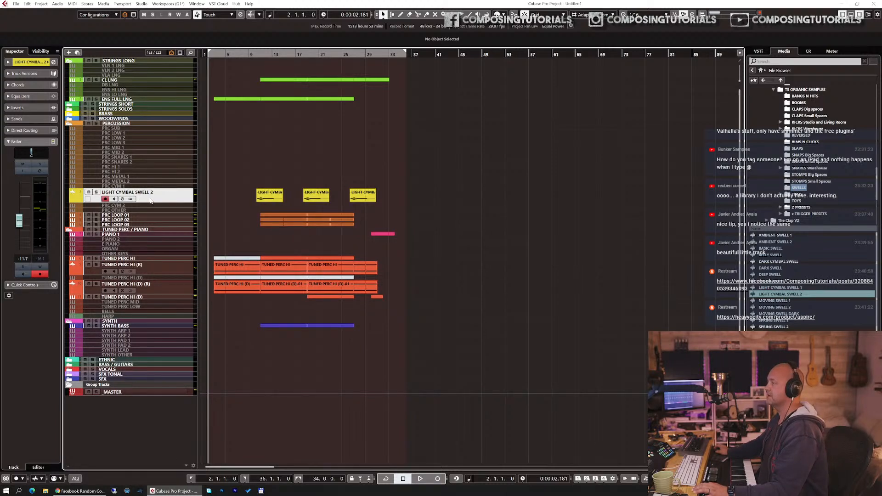
pyautogui.click(137, 235)
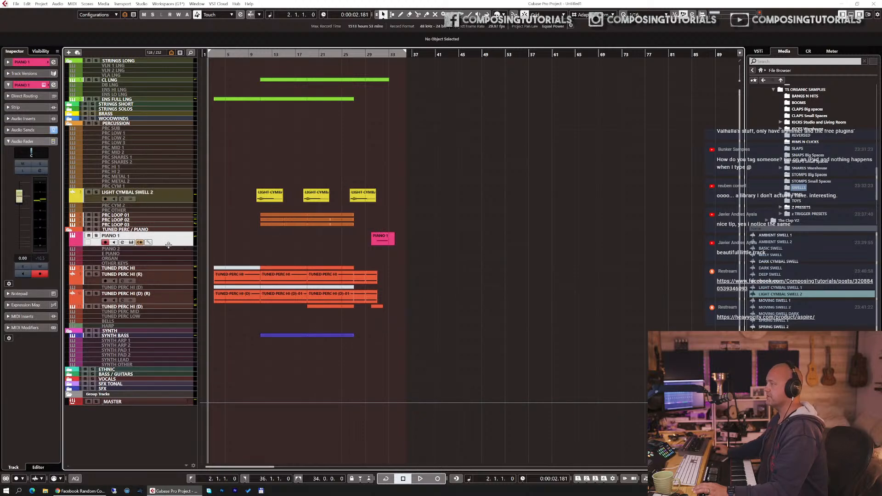
pyautogui.moveTo(167, 248); pyautogui.dragTo(168, 250)
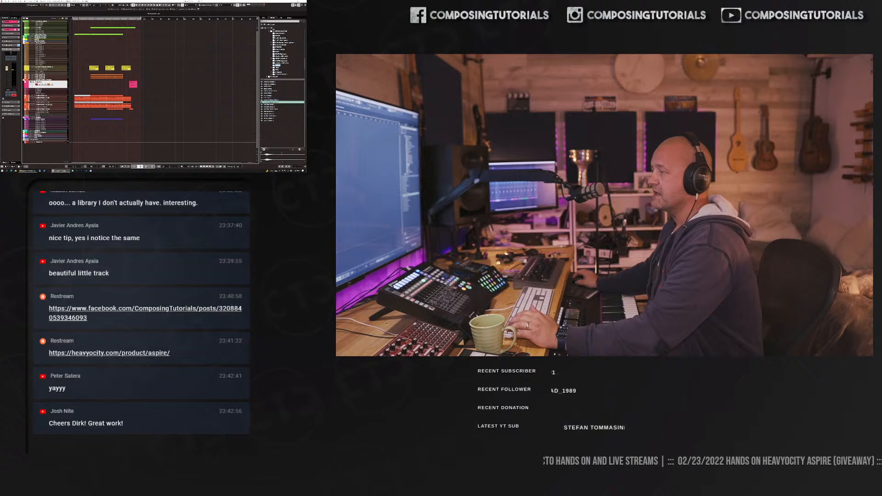
pyautogui.click(47, 110)
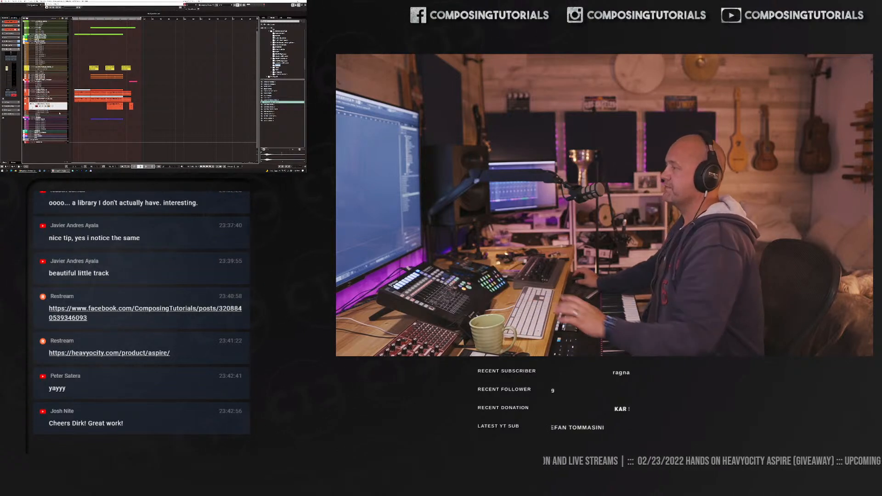
pyautogui.press('e')
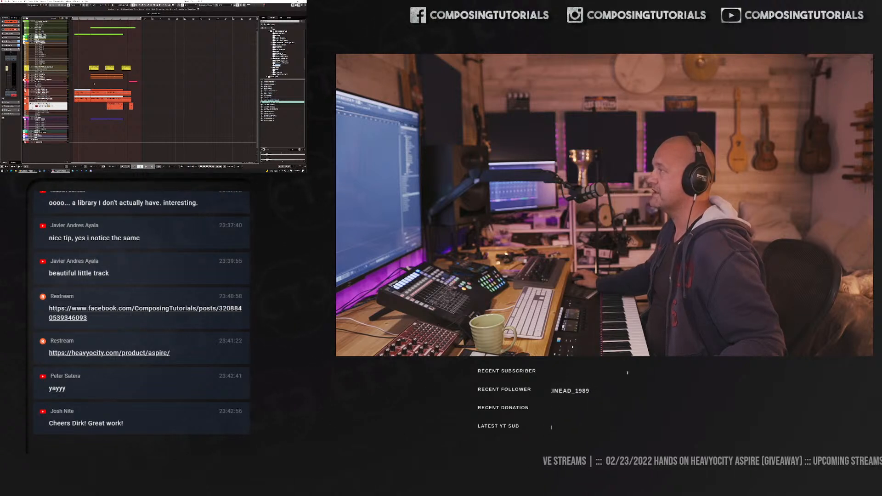
# Step: Lower the MASTER volume to -17.7 dB and play the track from bar 2
pyautogui.click(54, 143)
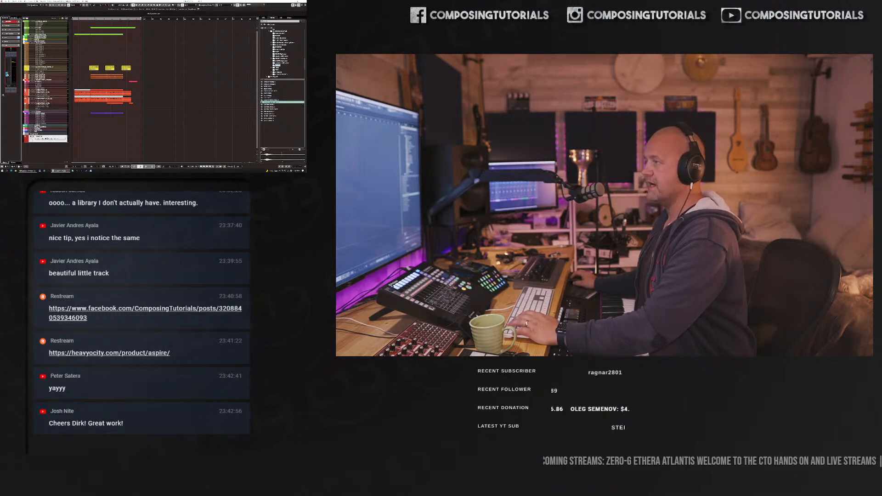
pyautogui.press('space')
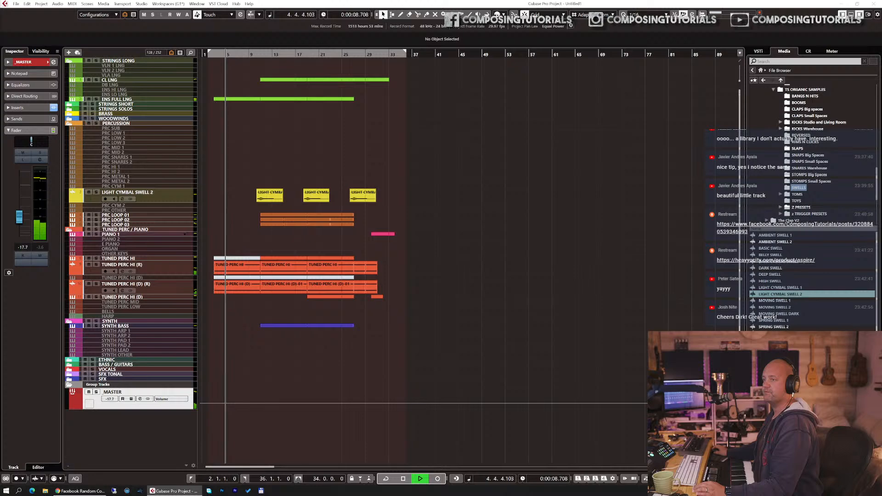
# Step: Switch to the Facebook Comment Picker in Chrome and fetch the giveaway post's comments again with duplicate users filtered
pyautogui.hotkey('alt', 'Tab')
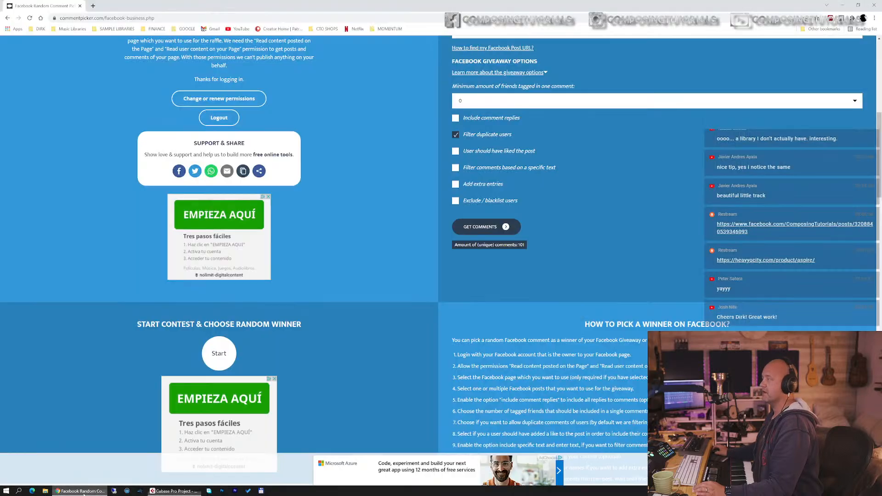
pyautogui.click(486, 227)
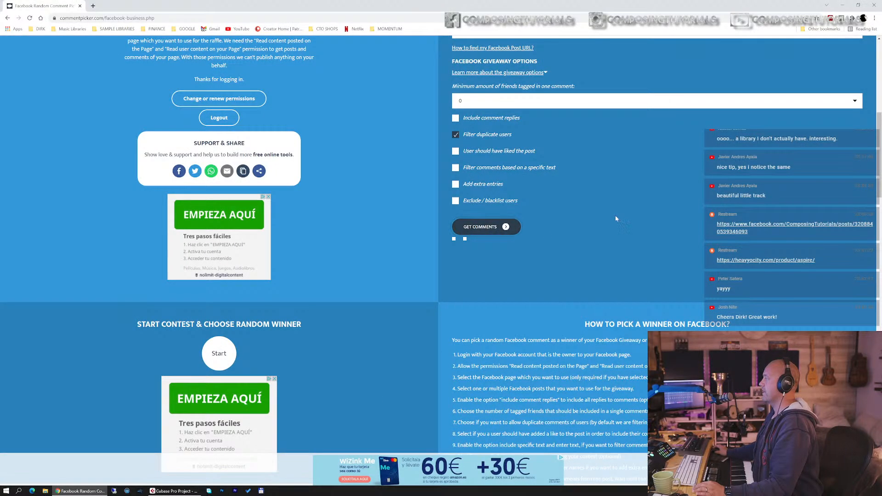
pyautogui.scroll(-7, 615, 215)
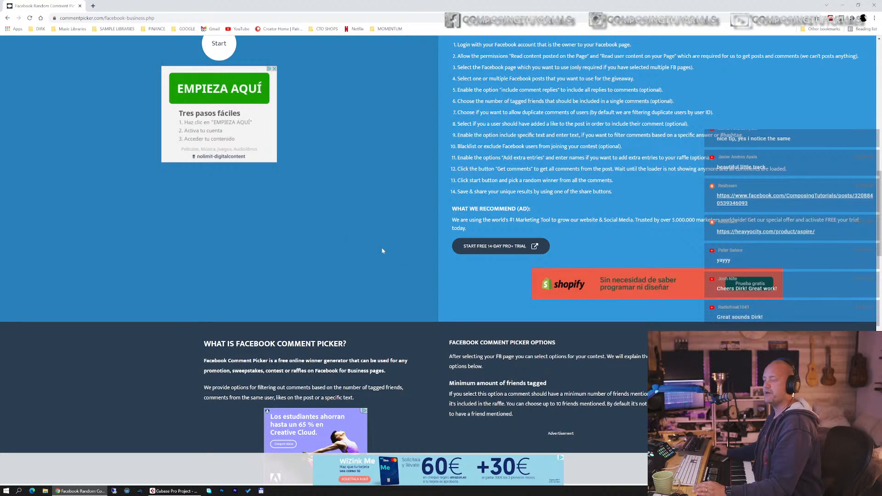
pyautogui.scroll(7, 372, 223)
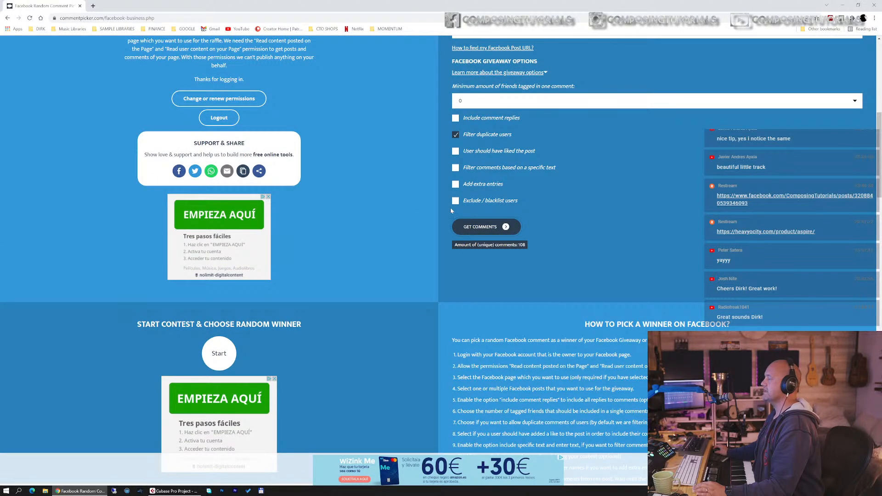
# Step: Draw a random giveaway winner, then move the browser window off this screen to reveal Cubase
pyautogui.scroll(-2, 317, 313)
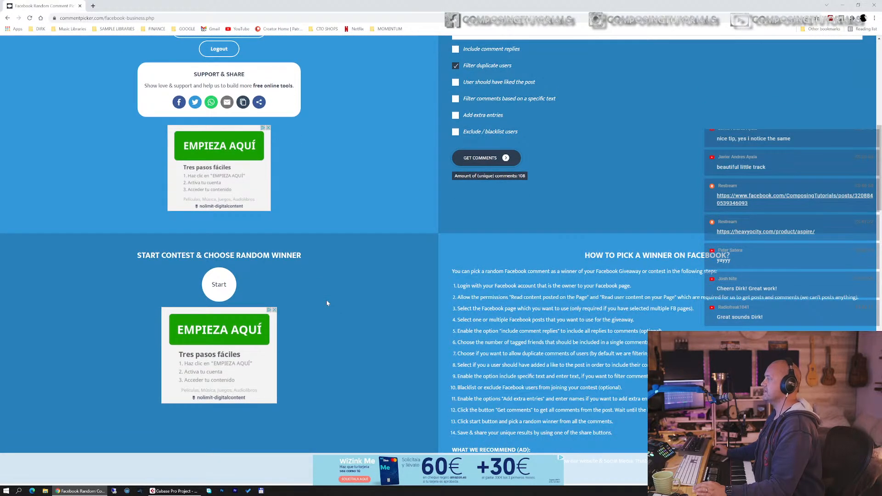
pyautogui.click(223, 286)
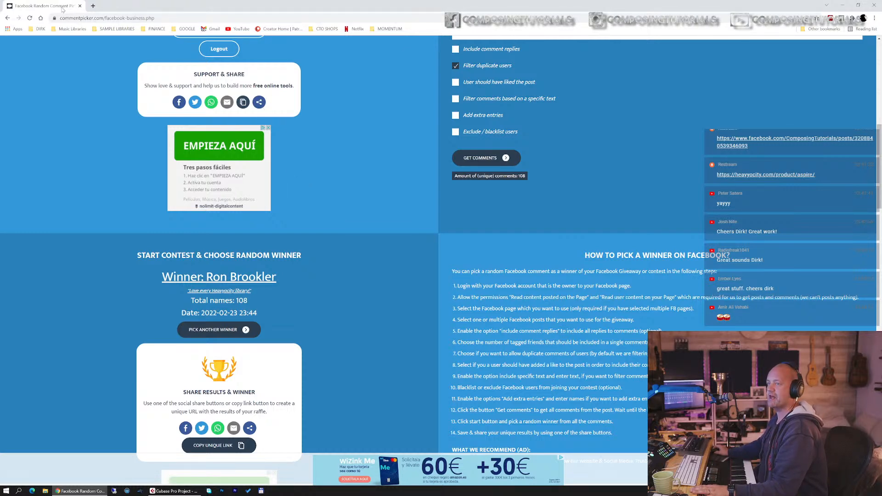
pyautogui.moveTo(63, 9); pyautogui.dragTo(0, 14)
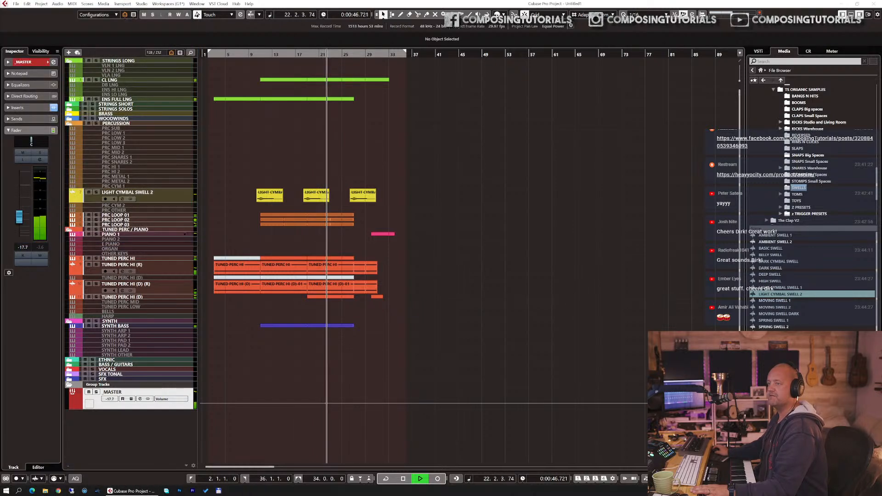